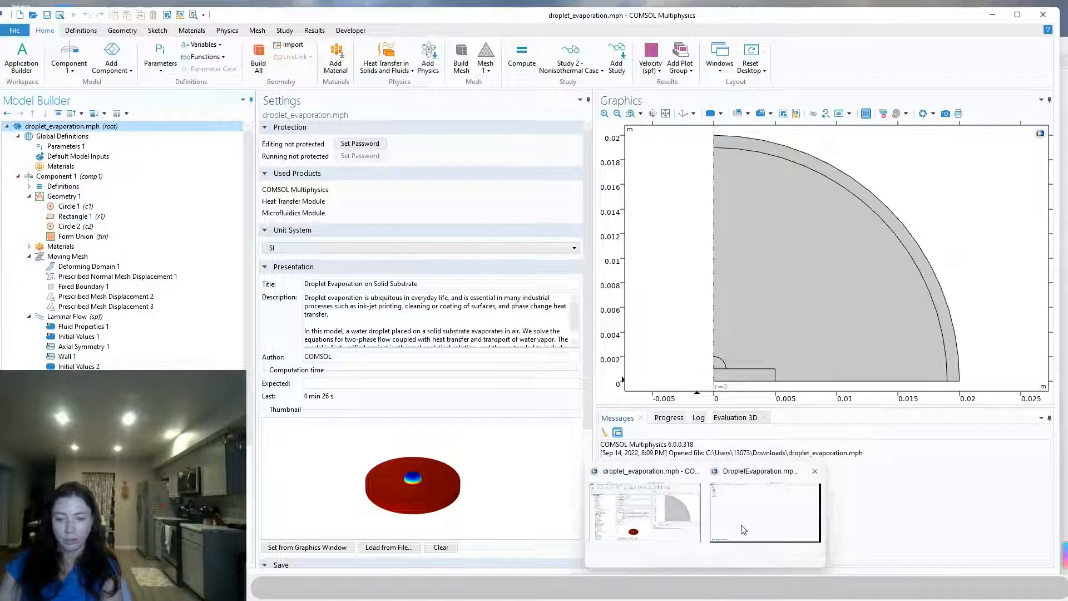
Switch to the DropletEvaporation.mph model window and choose the 2D Axisymmetric space dimension for the new component
left_click(764, 511)
left_click(175, 121)
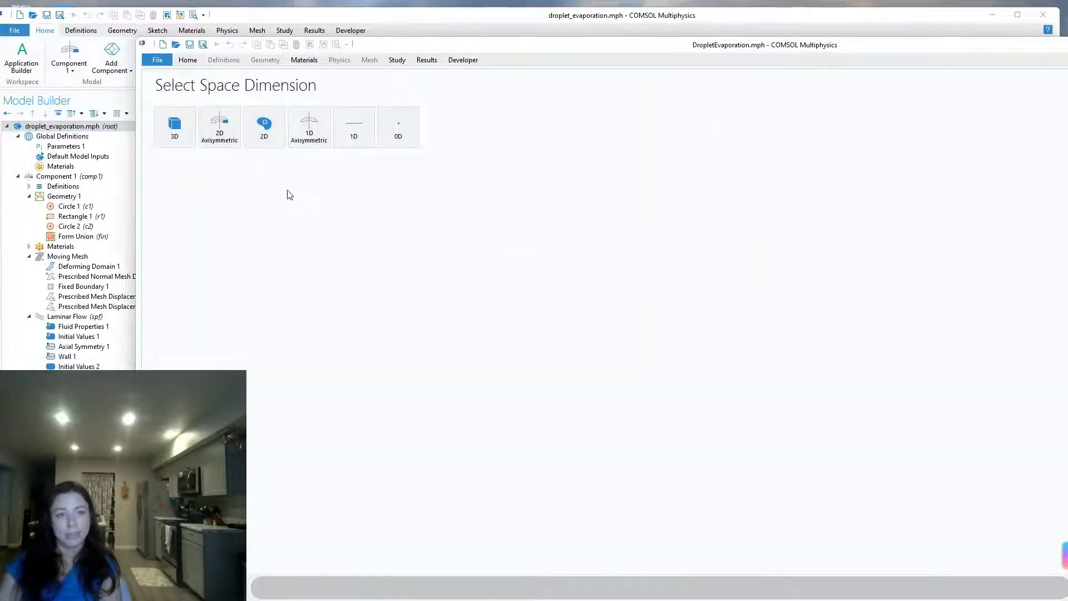
left_click(220, 127)
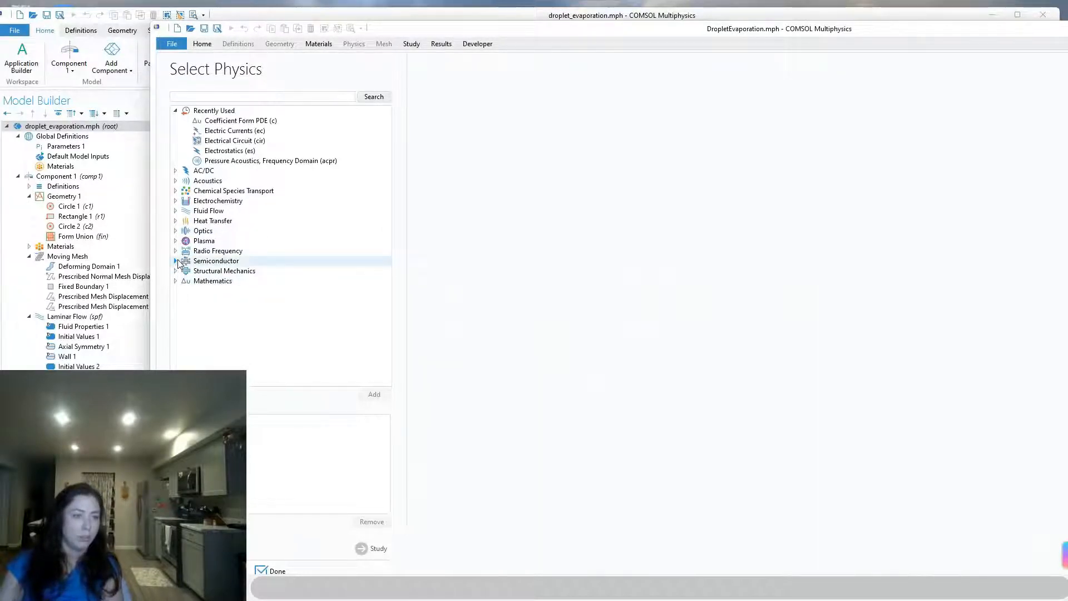
Add the Laminar Flow (spf) interface from the single-phase fluid flow physics
left_click(175, 211)
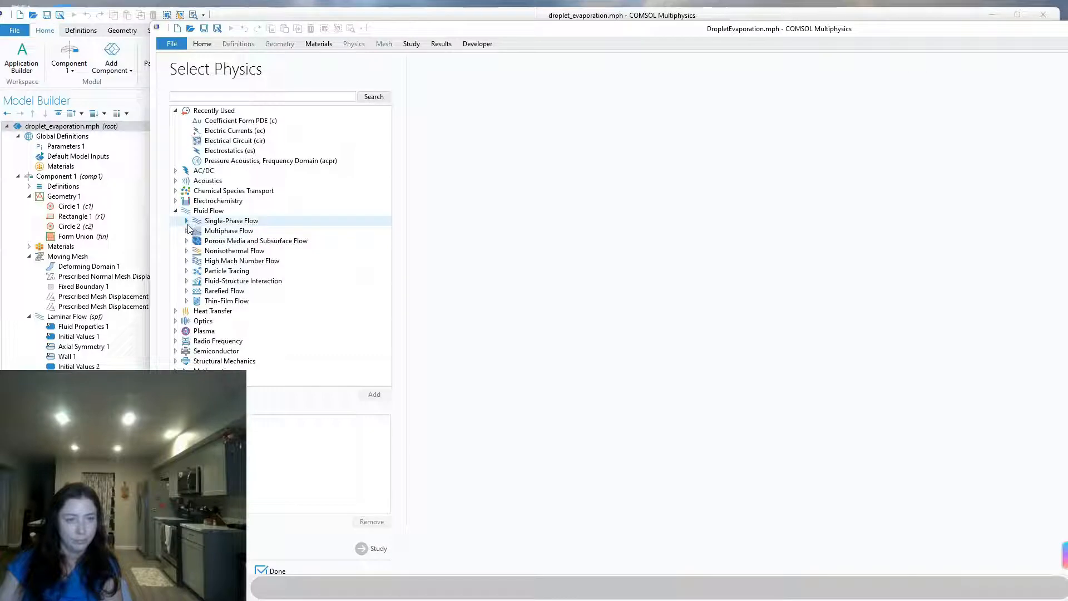
left_click(187, 221)
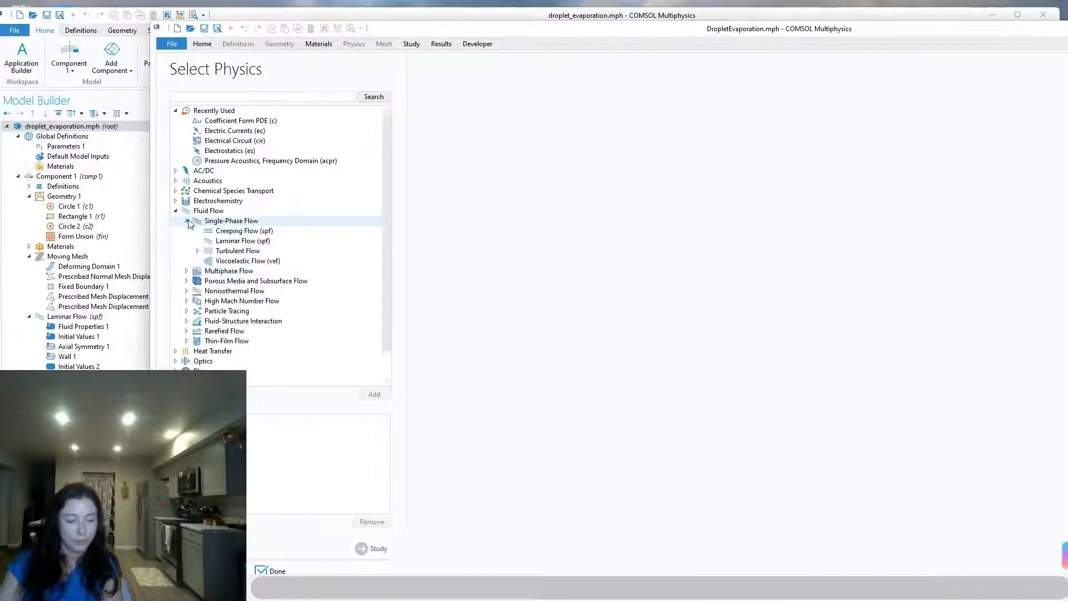
left_click(233, 241)
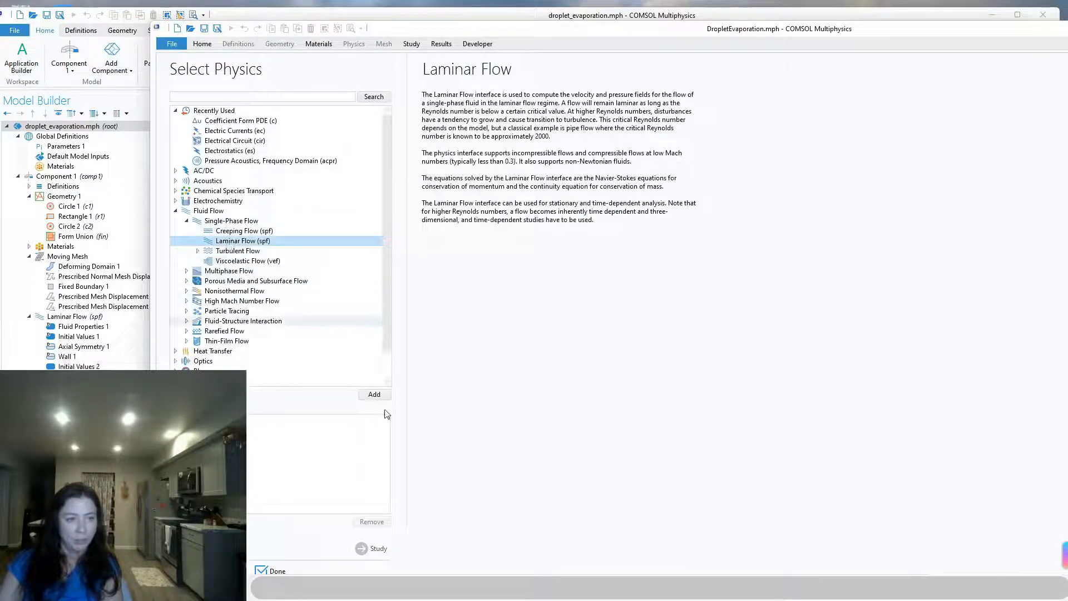
left_click(374, 393)
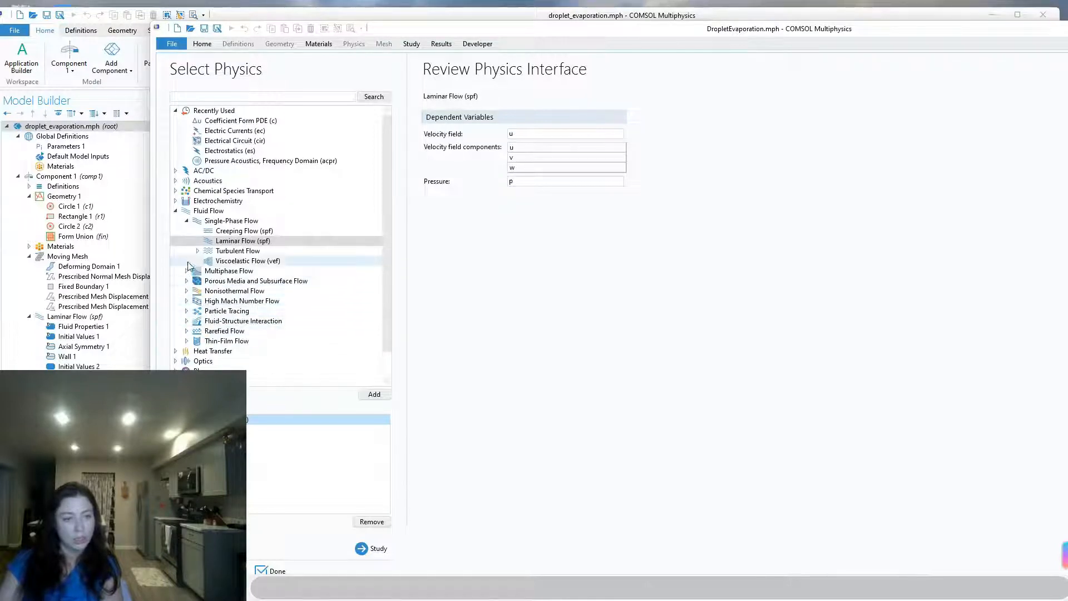
Add the Transport of Diluted Species (tds) interface from the chemical species transport physics
left_click(175, 190)
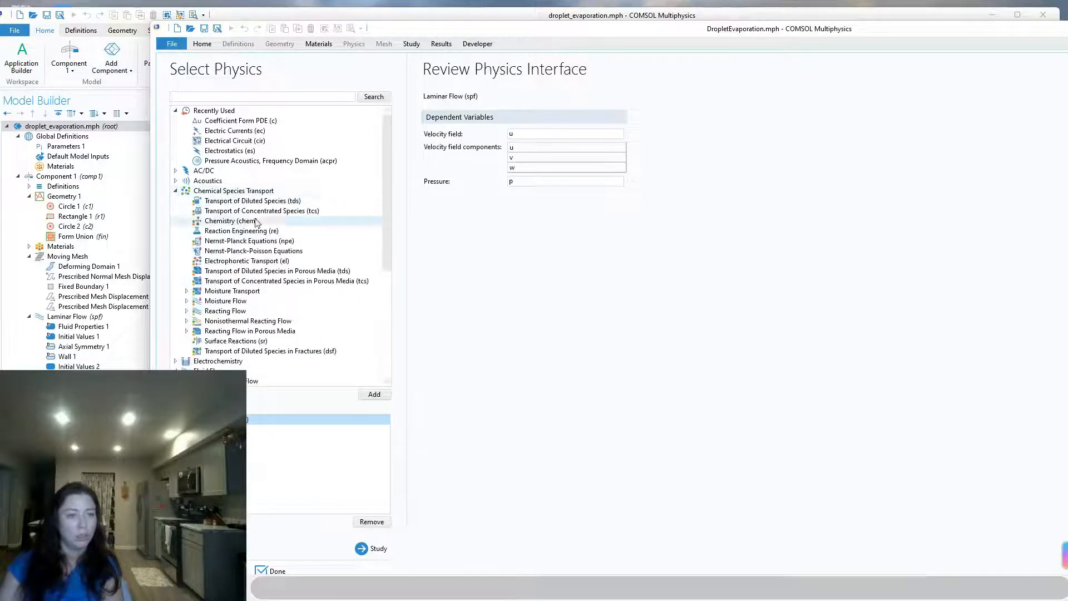
left_click(257, 202)
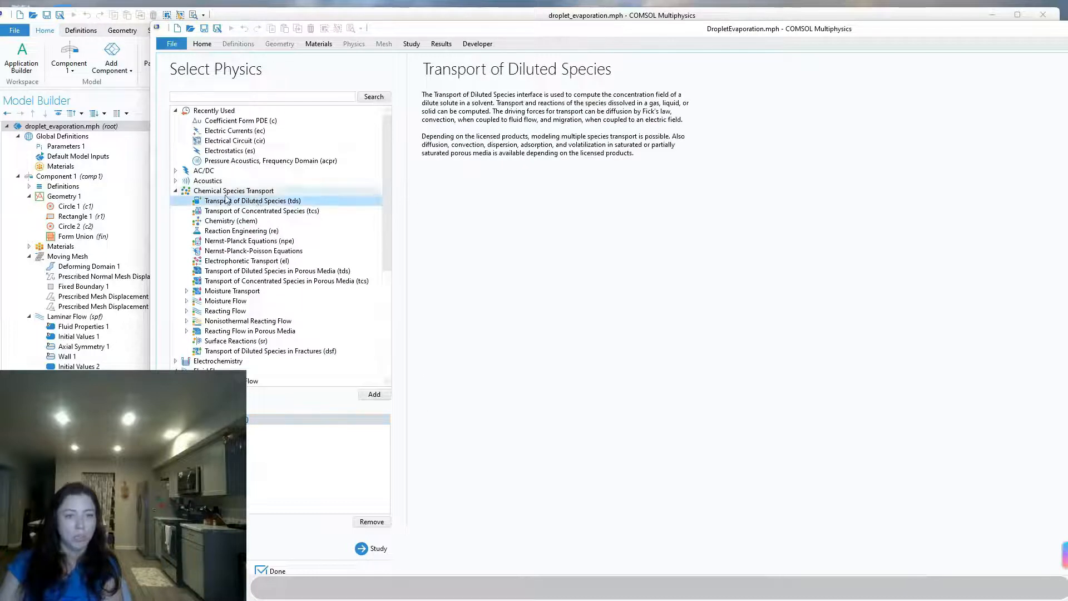
left_click(378, 396)
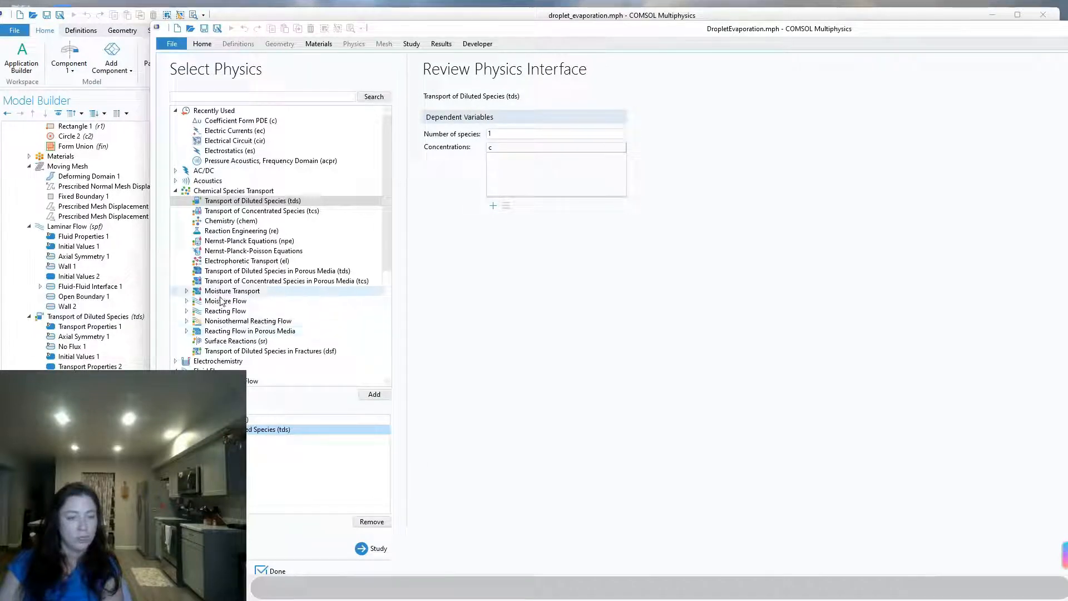
Add the Heat Transfer in Solids and Fluids (ht) interface to the selected physics
left_click(175, 190)
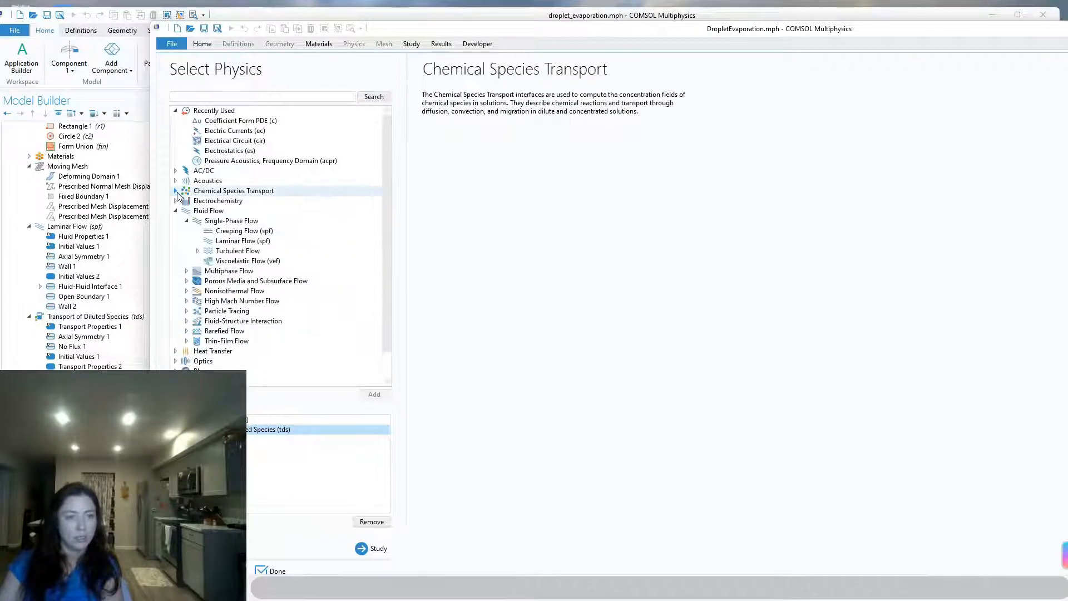
left_click(175, 210)
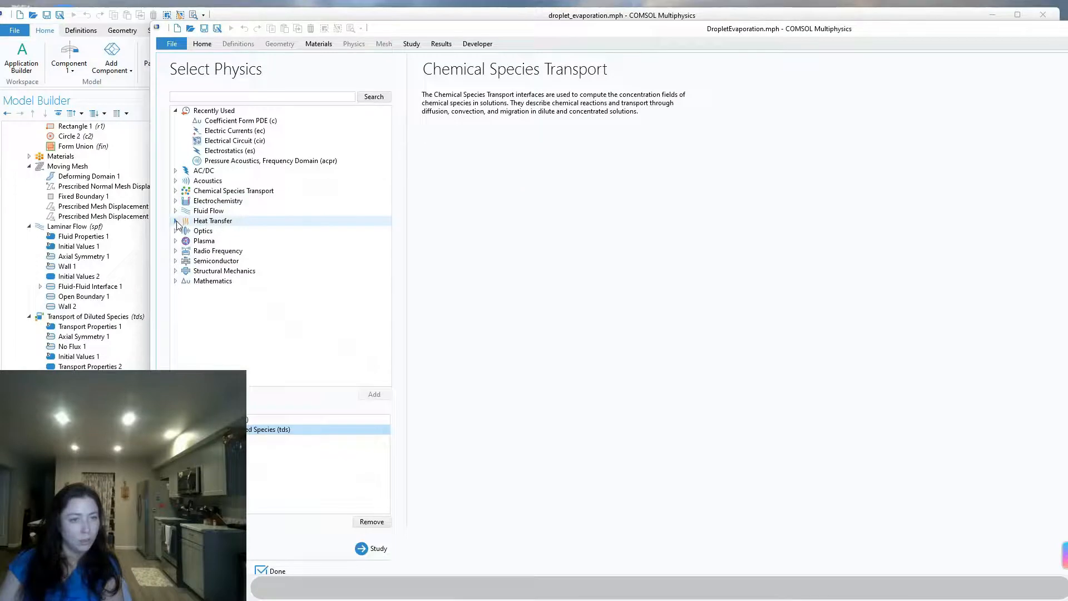
left_click(176, 220)
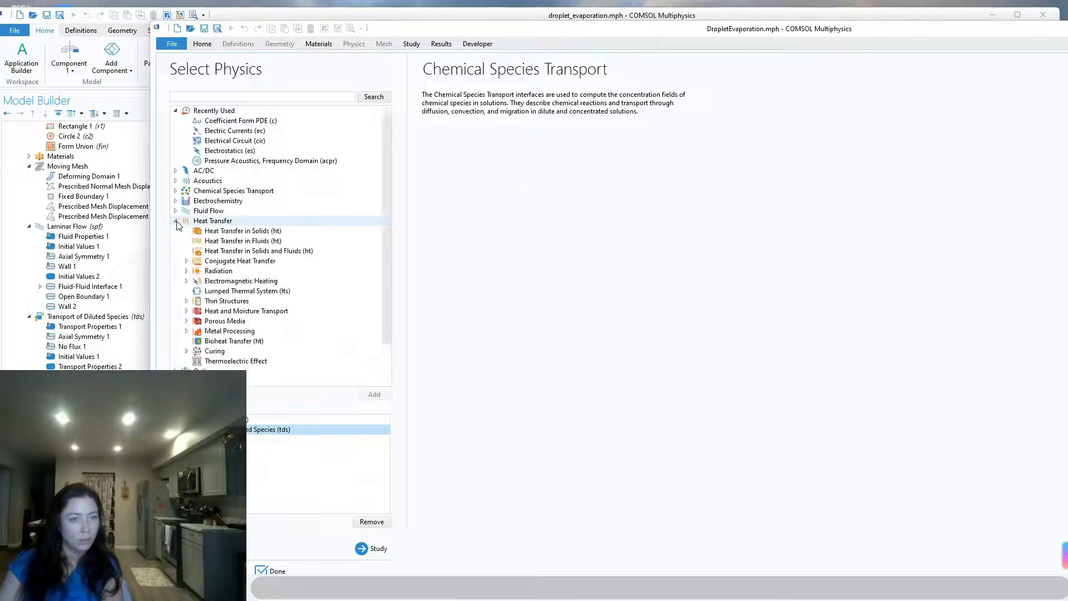
left_click(231, 231)
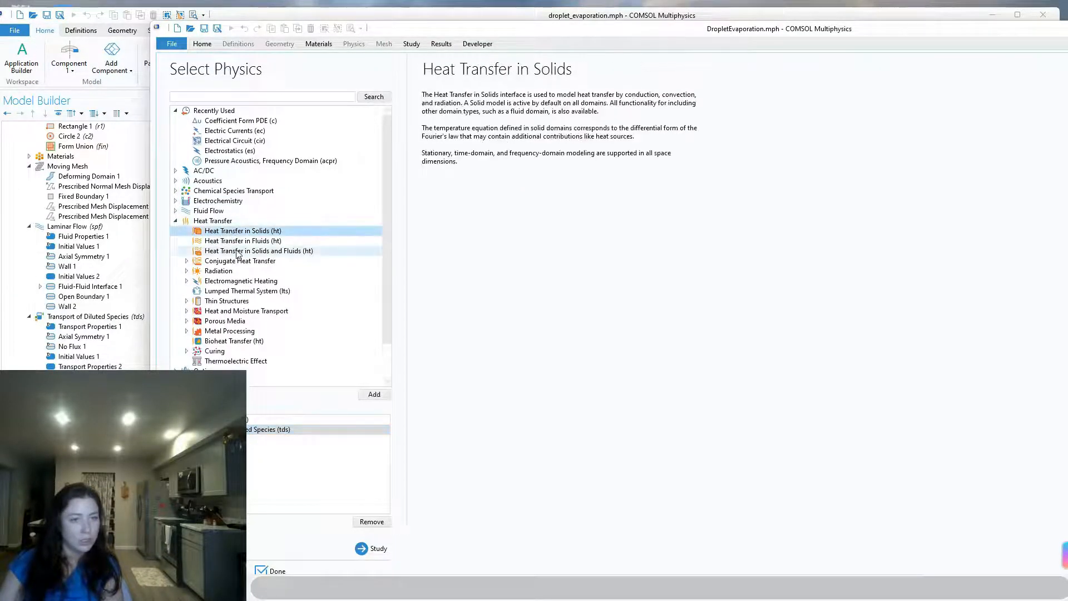
left_click(239, 251)
left_click(374, 394)
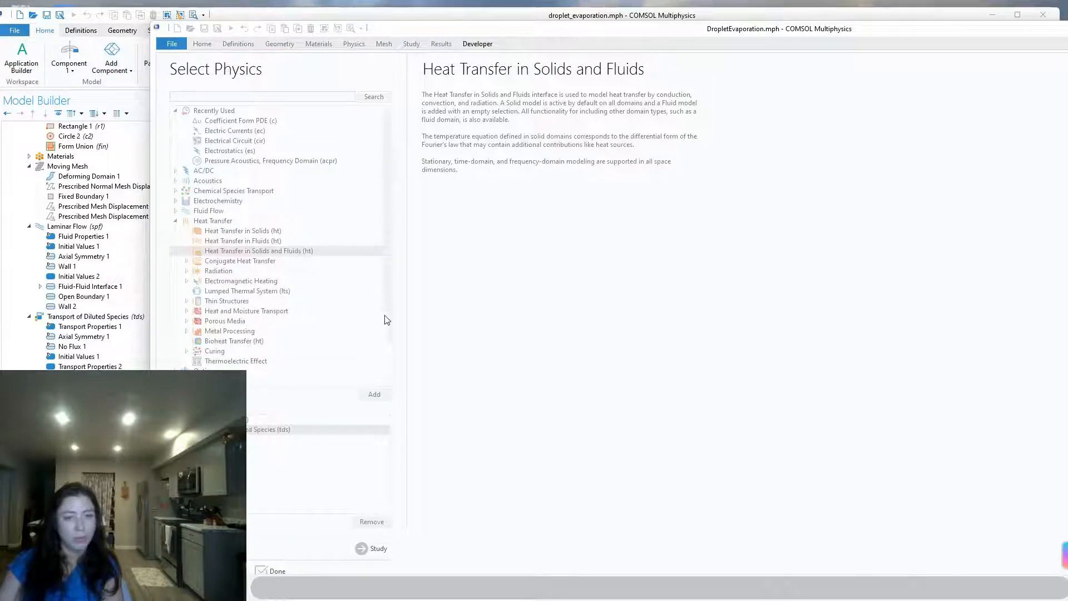
Add the Global ODEs and DAEs (ge) interface from the mathematics ODE and DAE interfaces
scroll(385, 316, "down", 2)
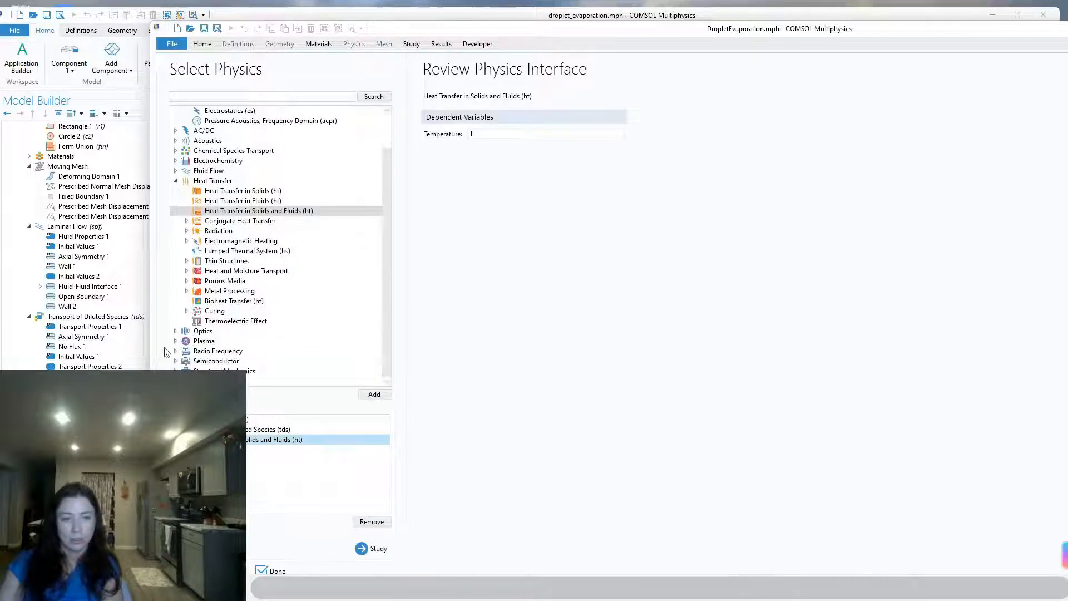
scroll(212, 366, "down", 3)
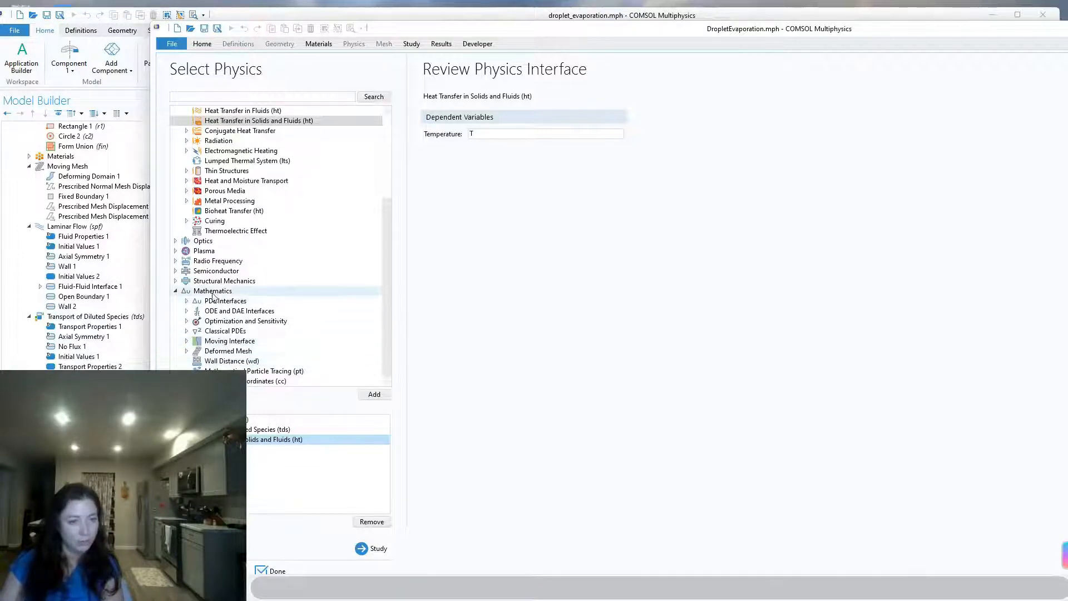
left_click(186, 312)
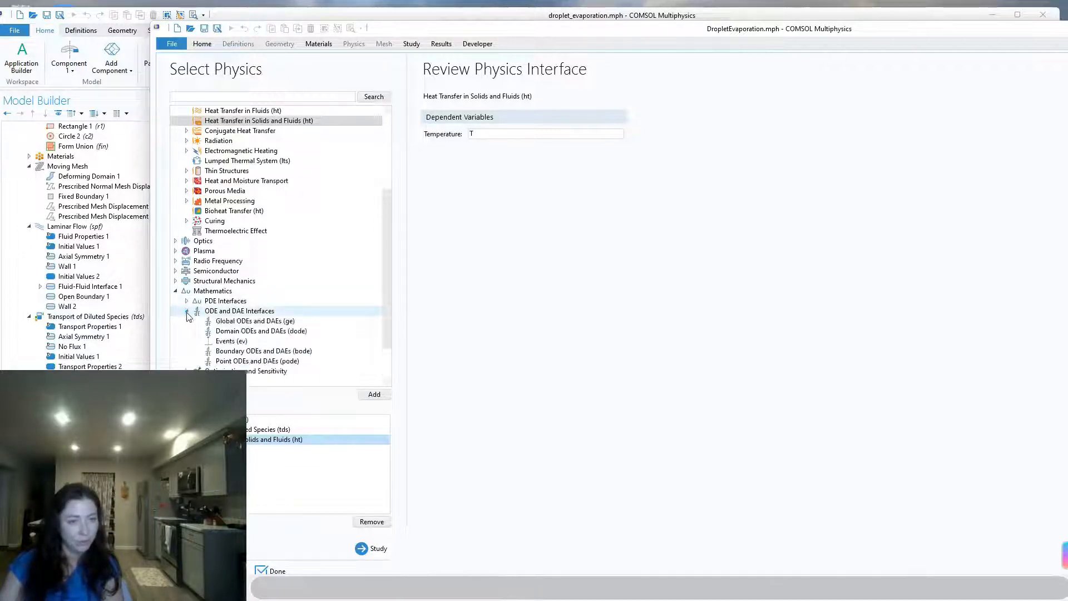
left_click(251, 322)
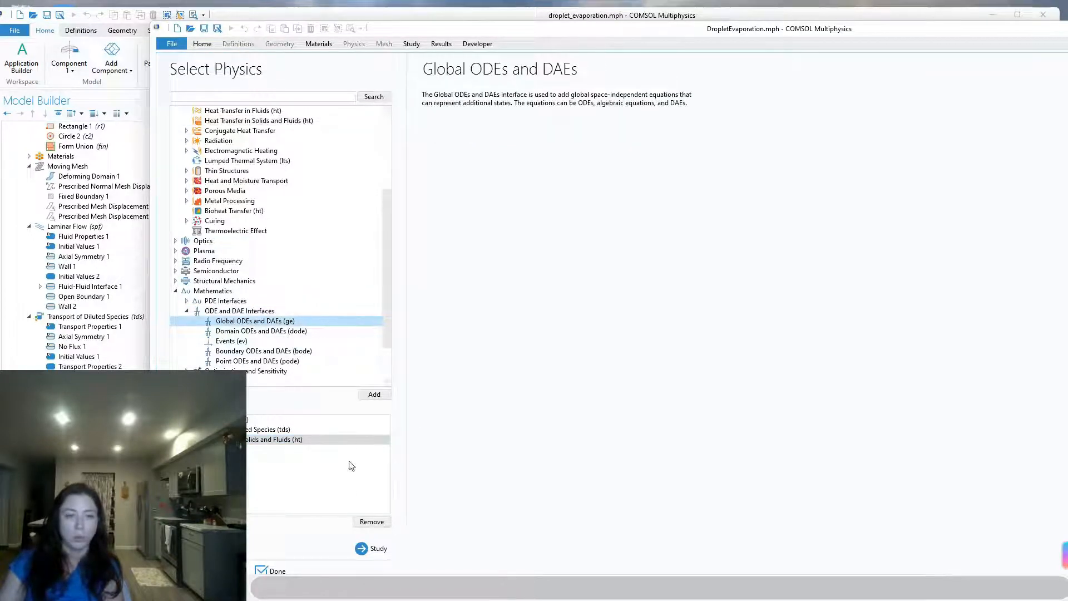
left_click(374, 394)
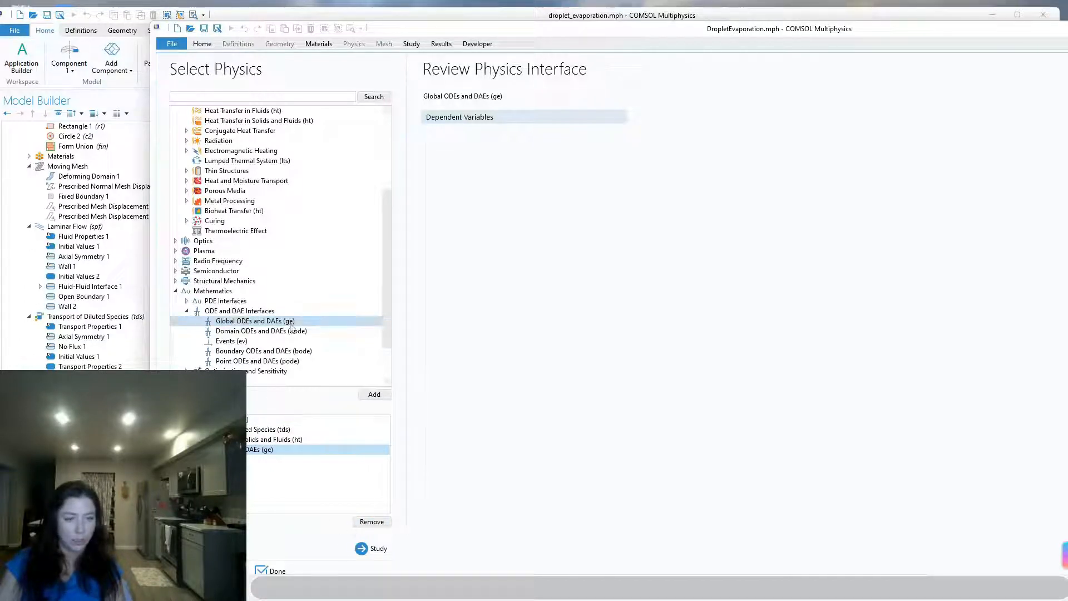
scroll(290, 326, "down", 2)
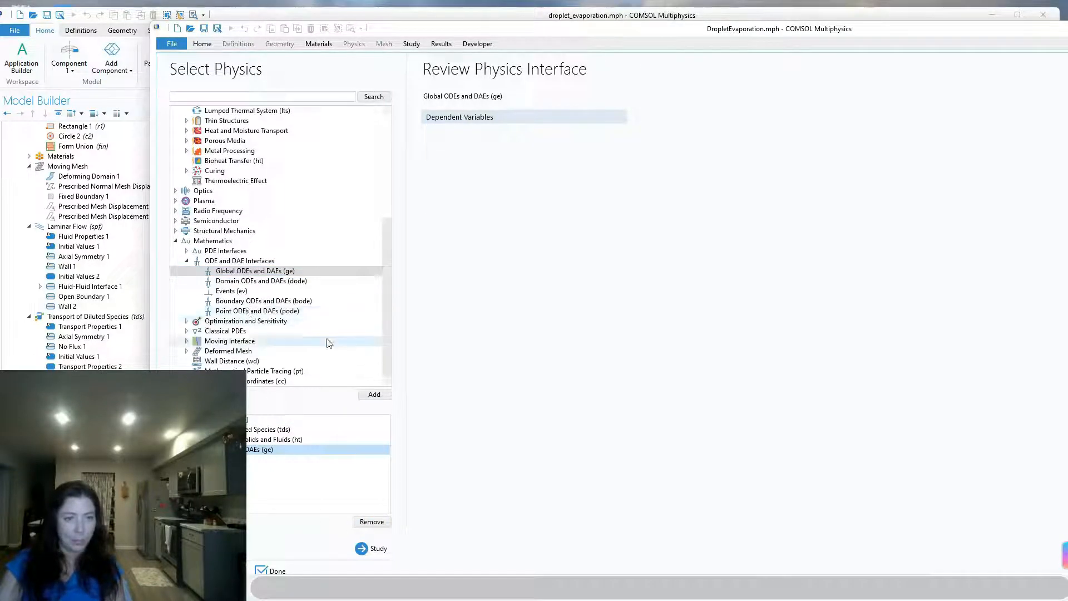
Choose a Time Dependent study for the selected physics, finish the model setup and return to the DropletEvaporation.mph window
left_click(372, 548)
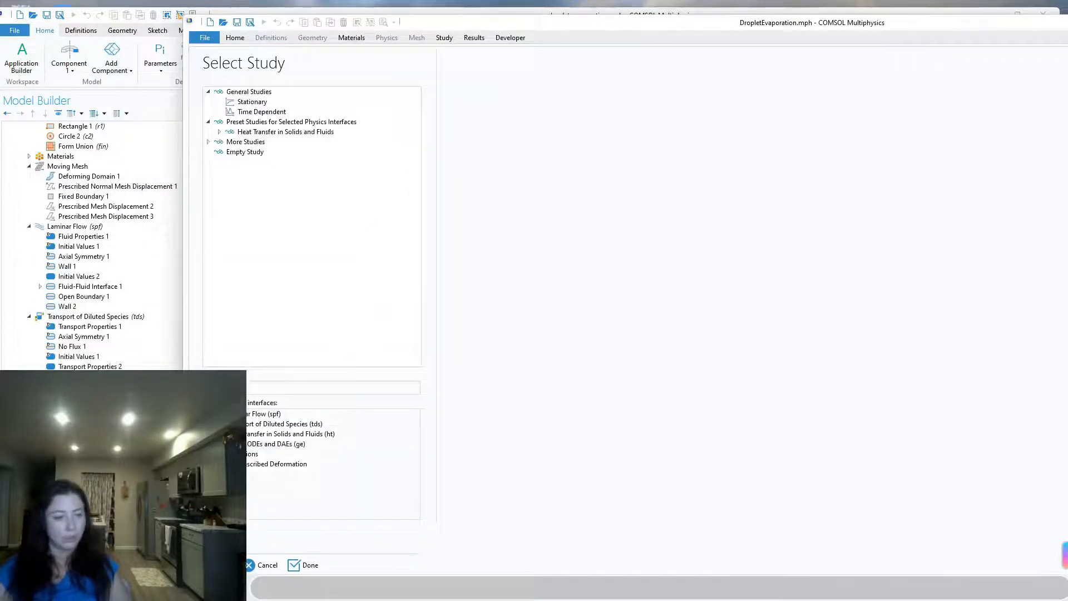
scroll(92, 245, "down", 2)
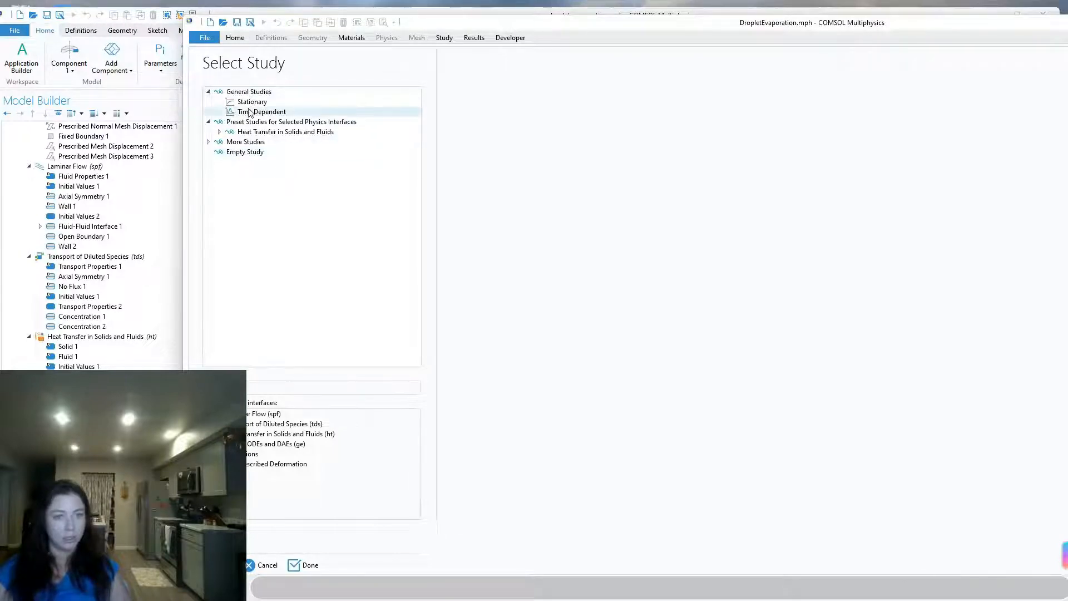
left_click(306, 112)
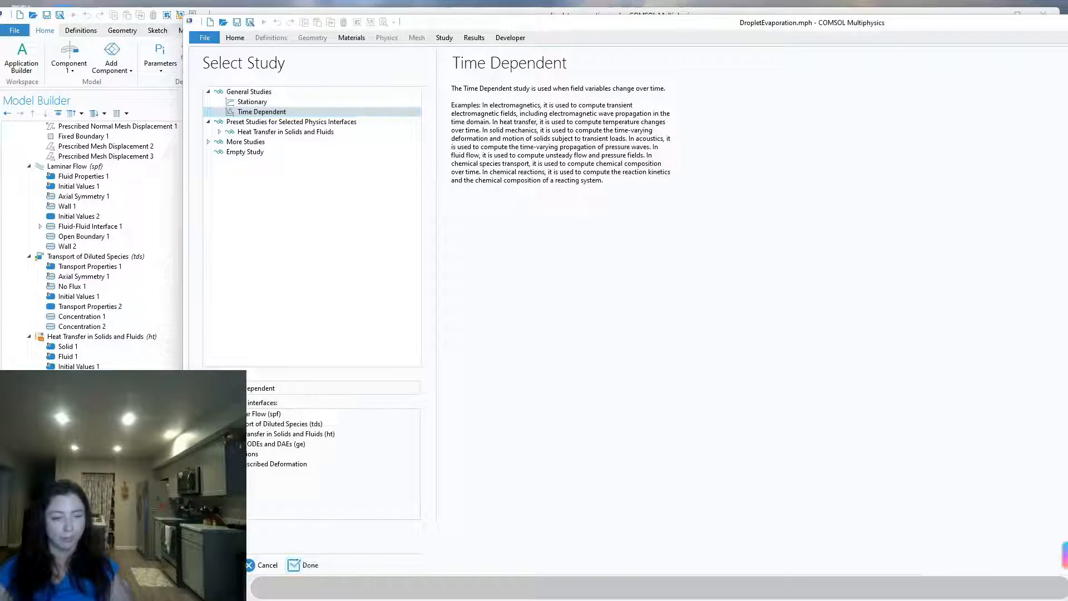
left_click(709, 599)
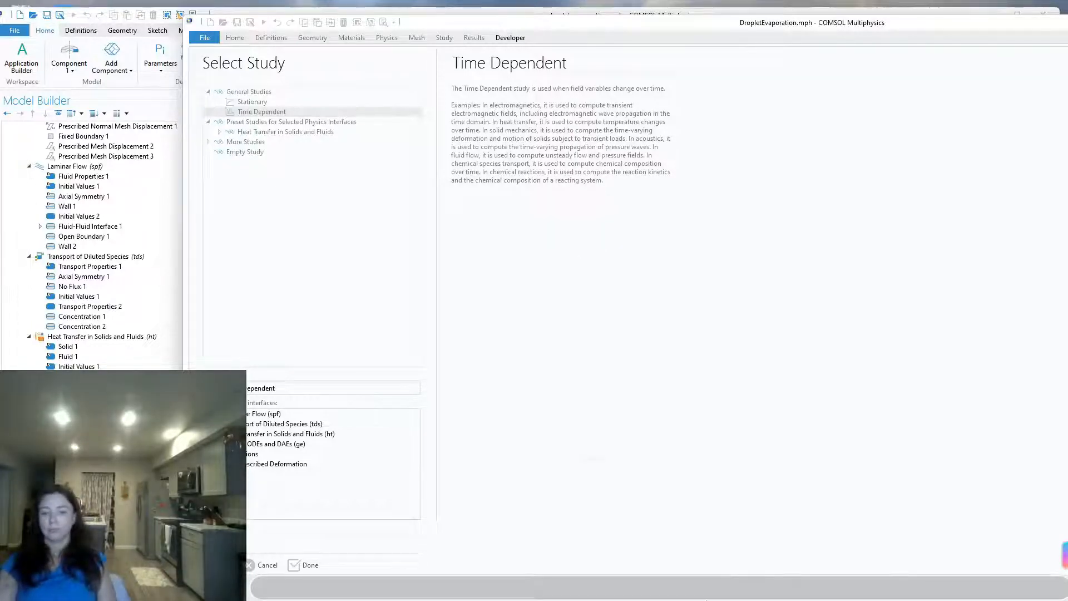
mouse_move(730, 588)
left_click(730, 532)
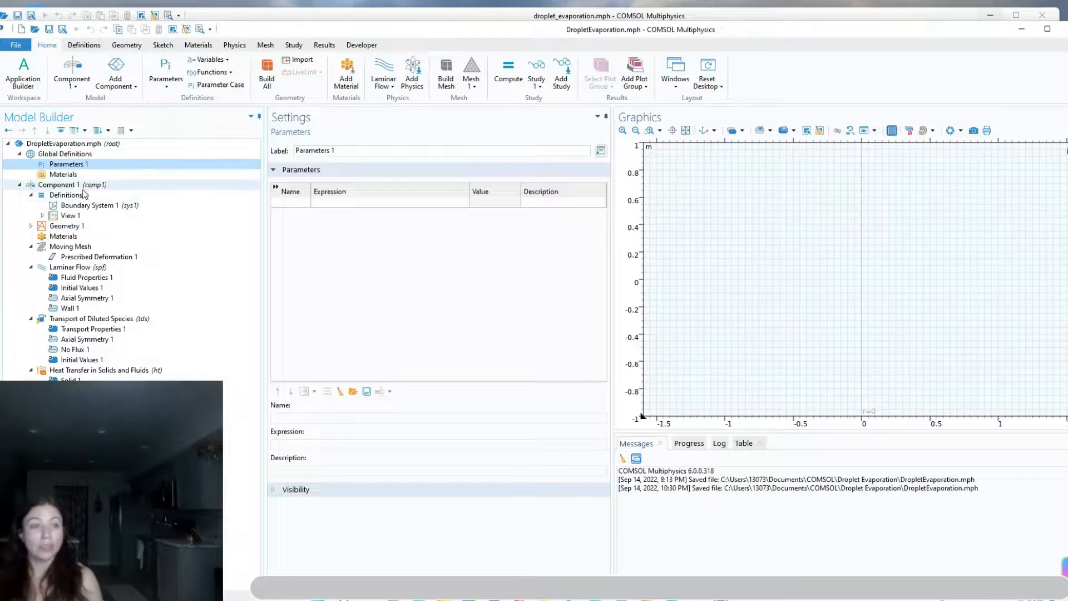
Load the global parameters into Parameters 1 from the file droplet_evap_parameters.txt
left_click(352, 394)
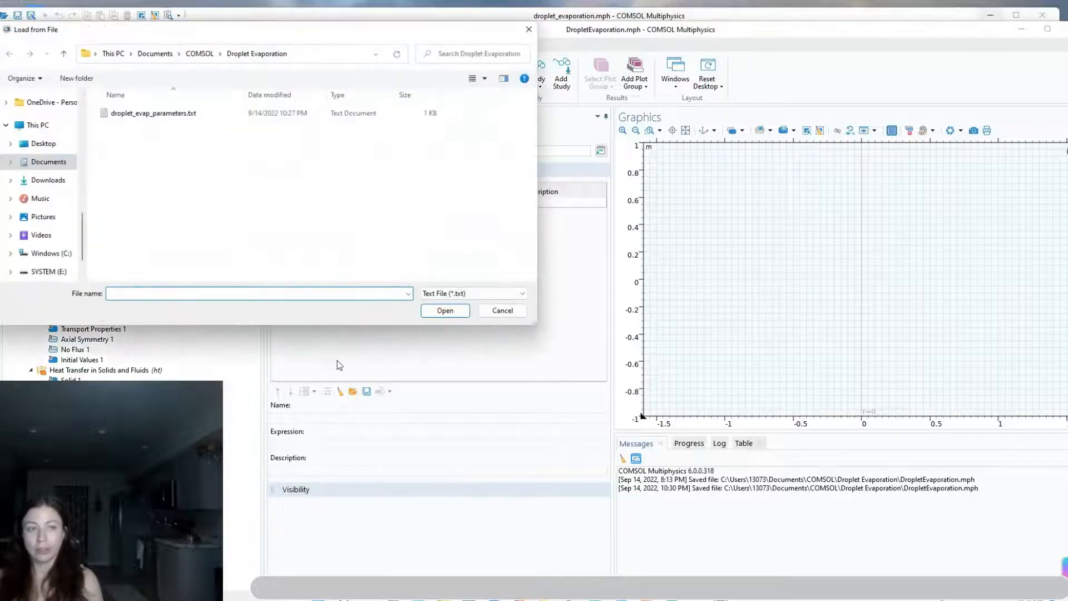
left_click(163, 114)
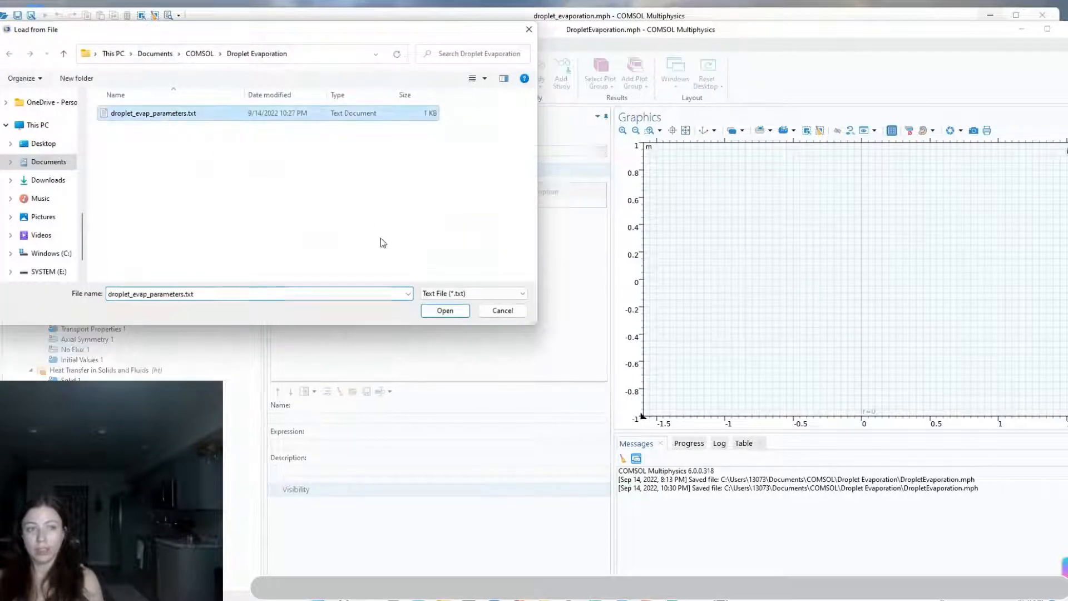
left_click(455, 311)
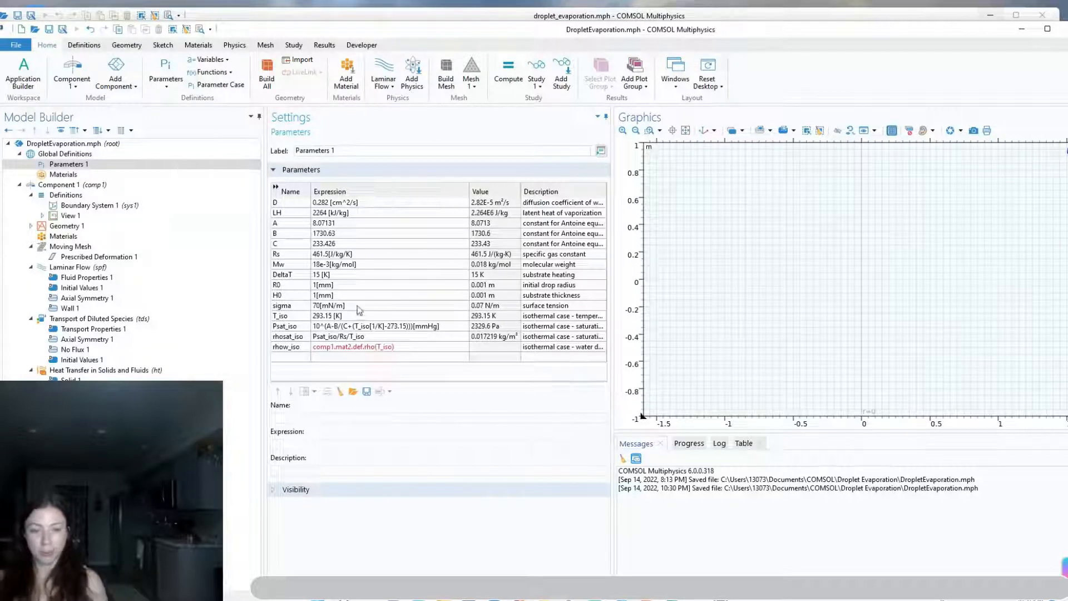
Widen the parameter settings area and the table's Description column, and narrow the Expression column, to read the full parameter descriptions
left_click_drag(612, 240, 730, 221)
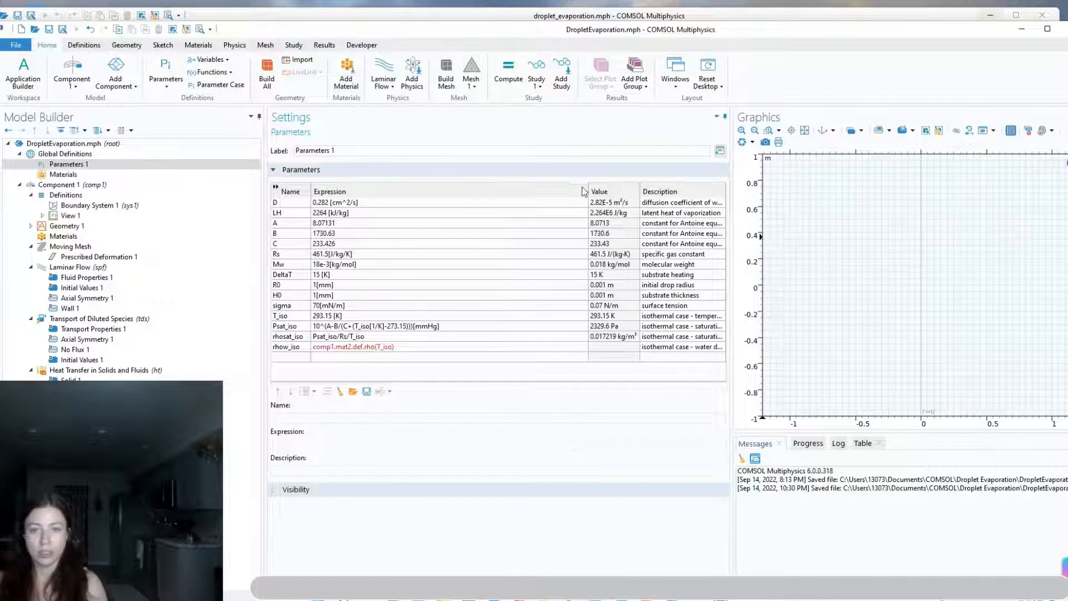
left_click_drag(588, 192, 453, 192)
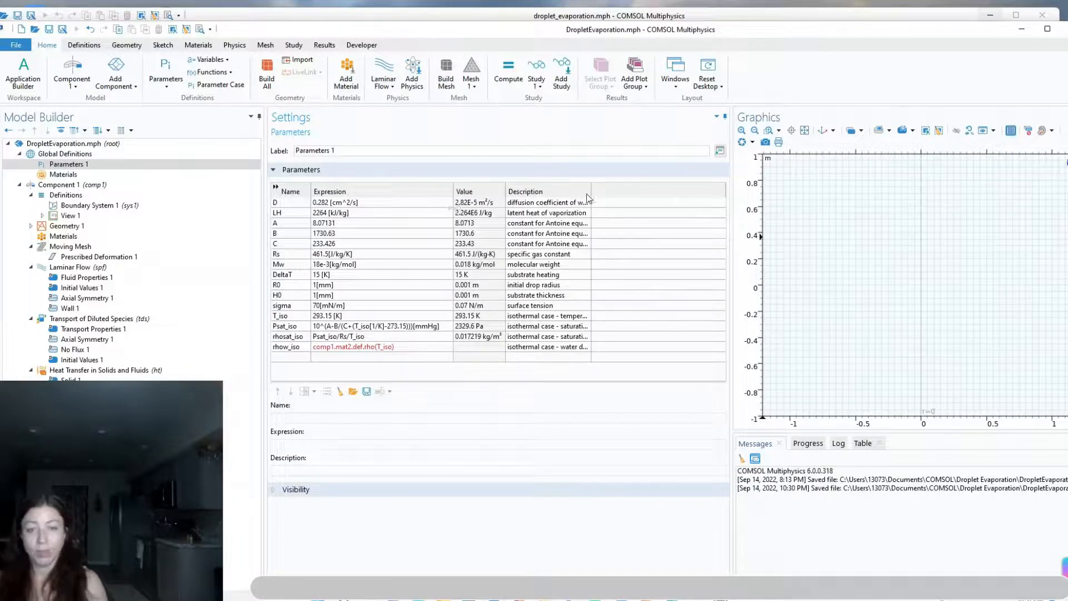
left_click_drag(591, 190, 693, 190)
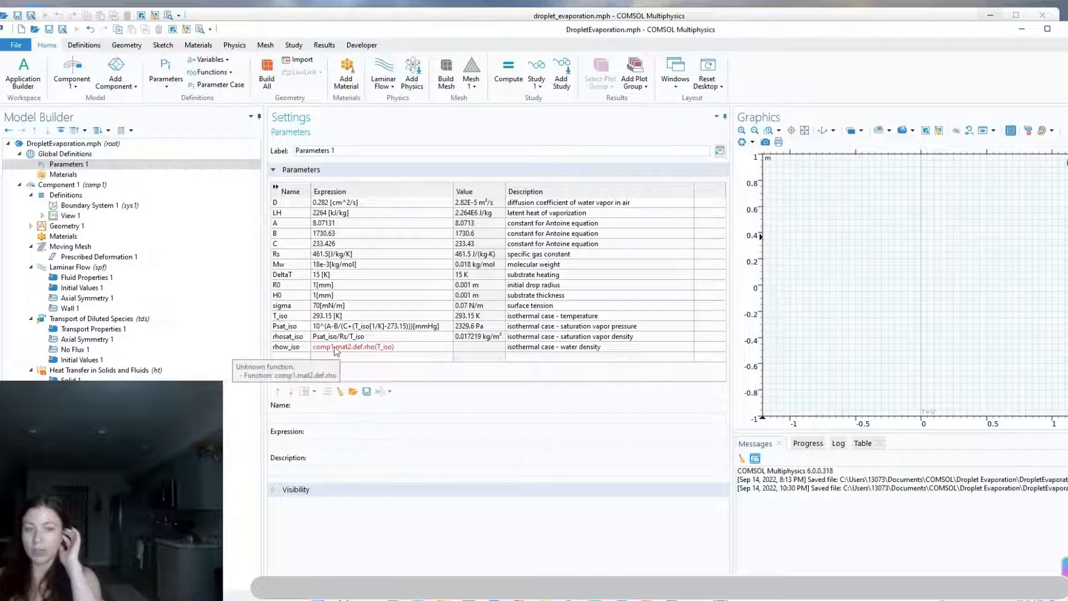
mouse_move(333, 354)
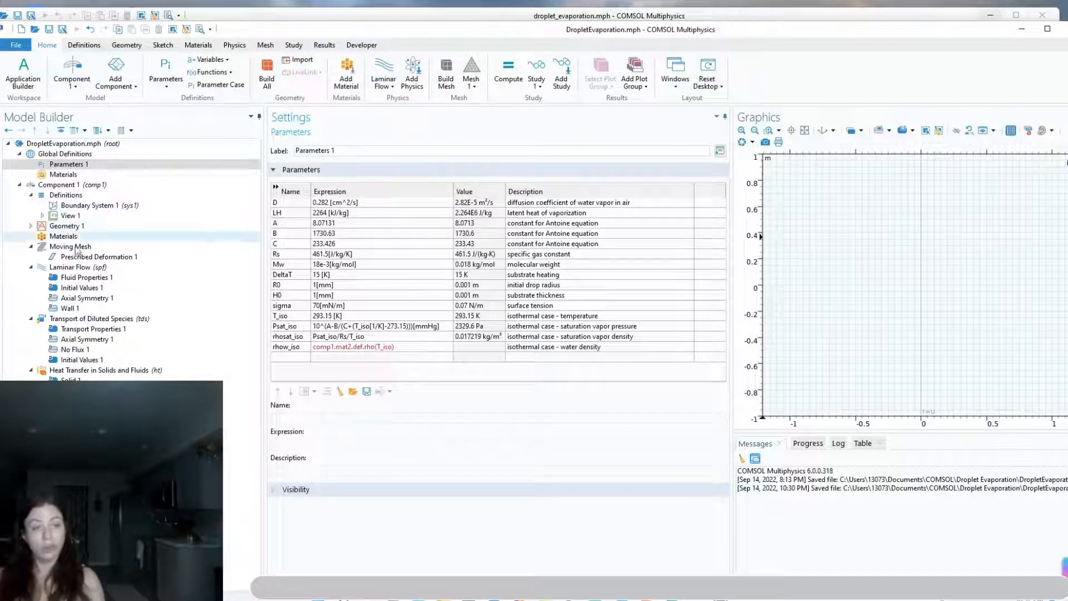
Add a circle to Geometry 1 with radius 20*R0 and a sector angle of 90 degrees, and build all objects
left_click(70, 226)
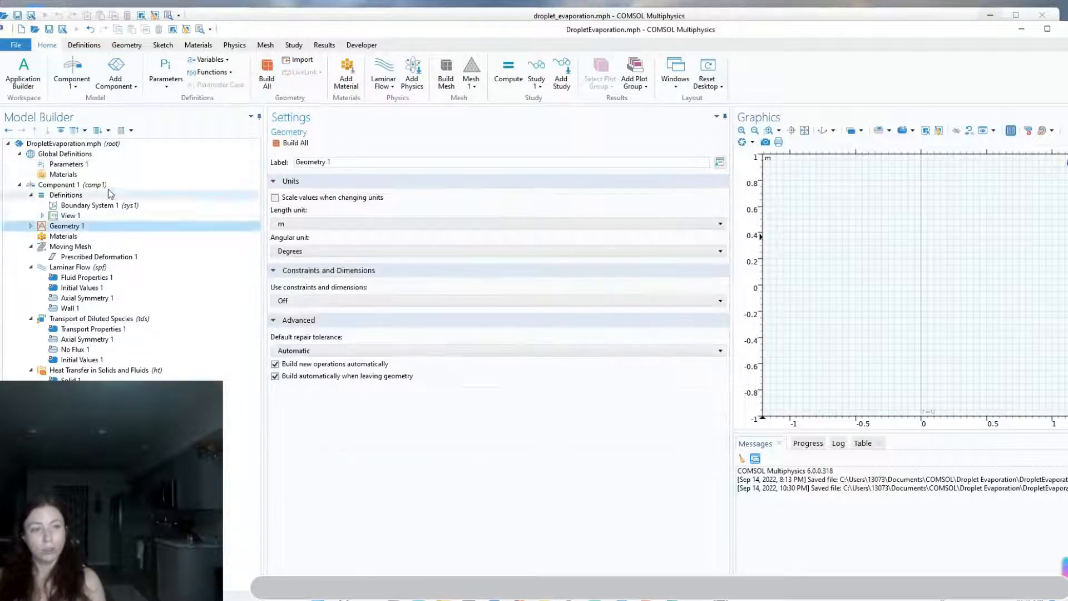
left_click(127, 46)
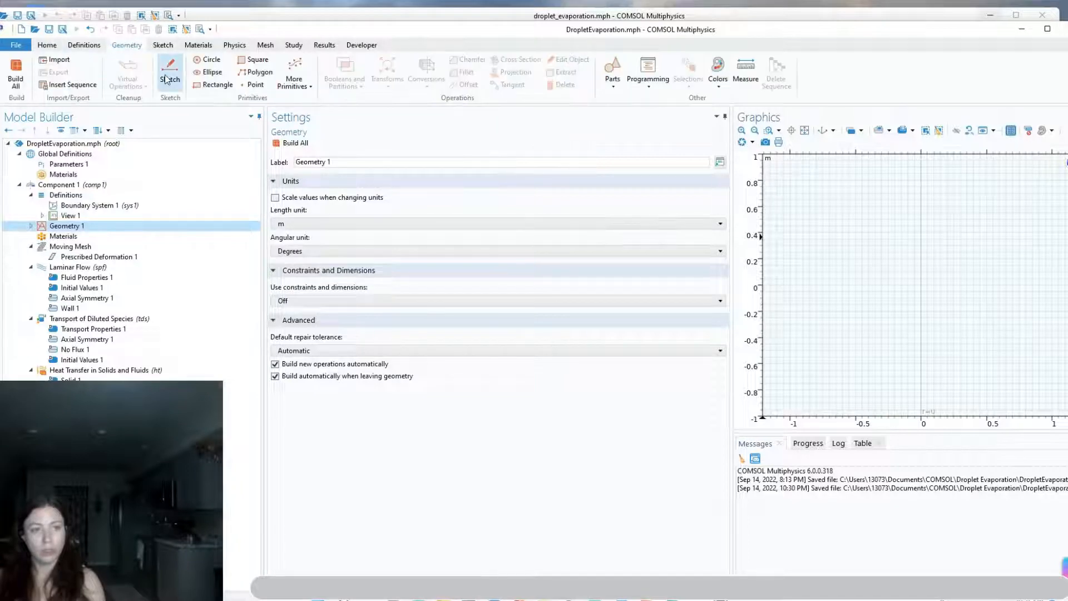
left_click(201, 58)
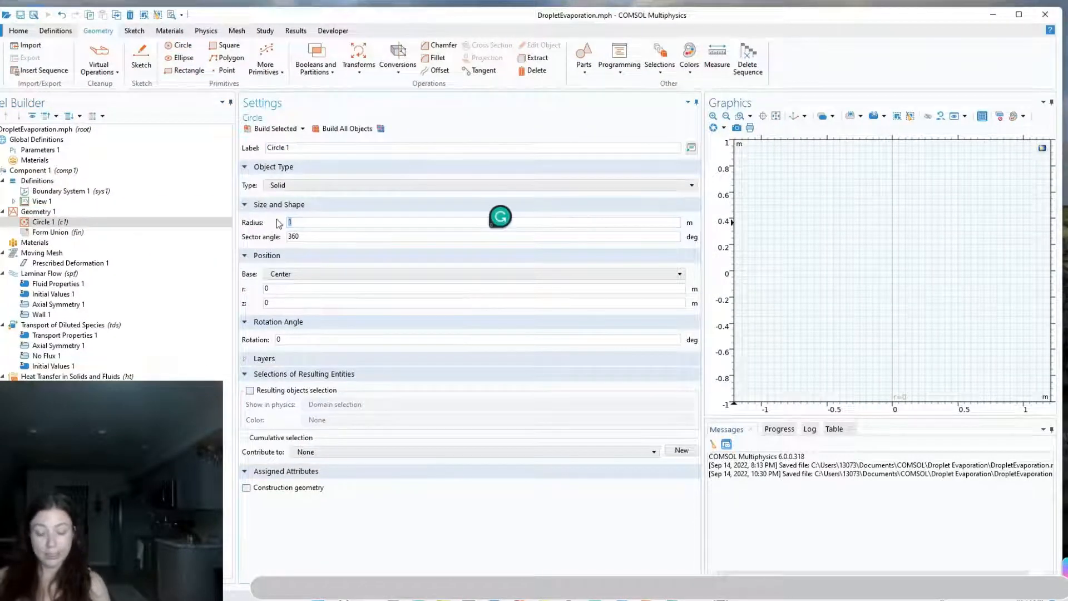
type("20*R0")
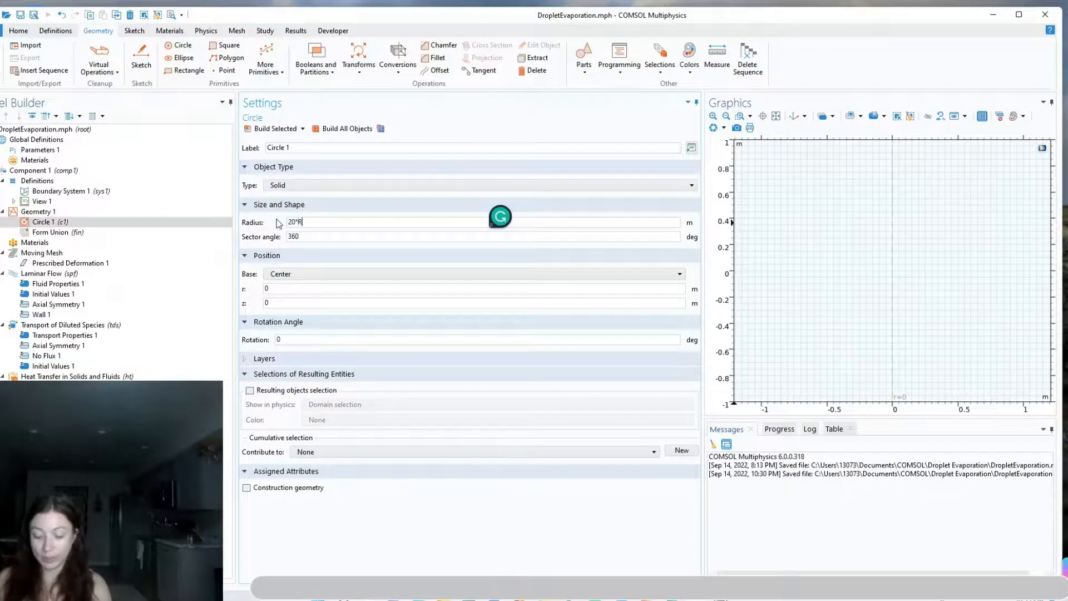
double_click(321, 236)
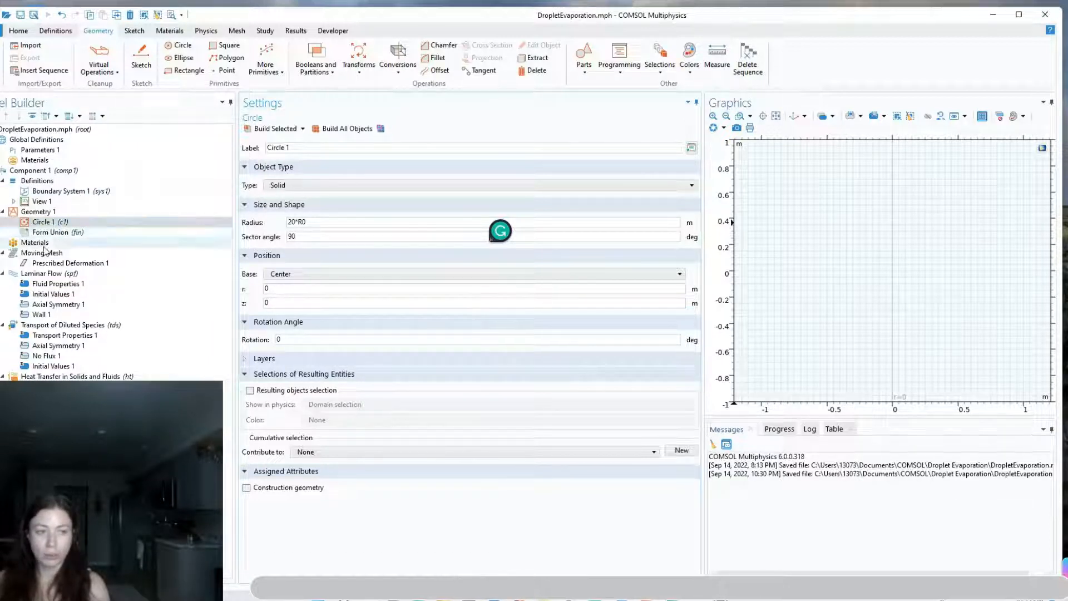
left_click(341, 129)
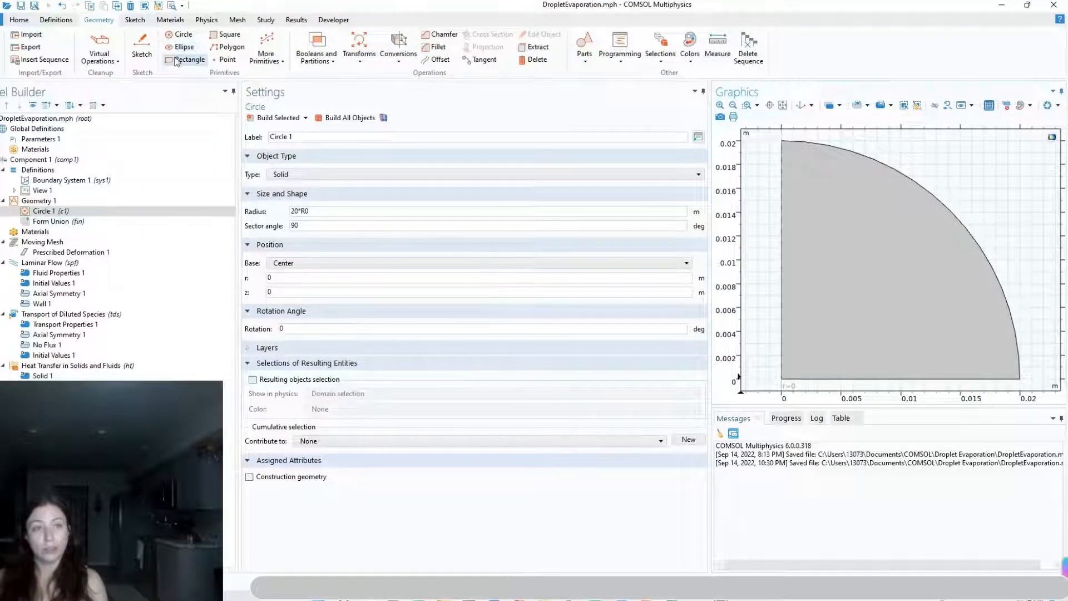
Add a rectangle with width 5*R0 and height H0 at the origin, and build all objects
left_click(183, 59)
left_click(285, 212)
key("BackSpace")
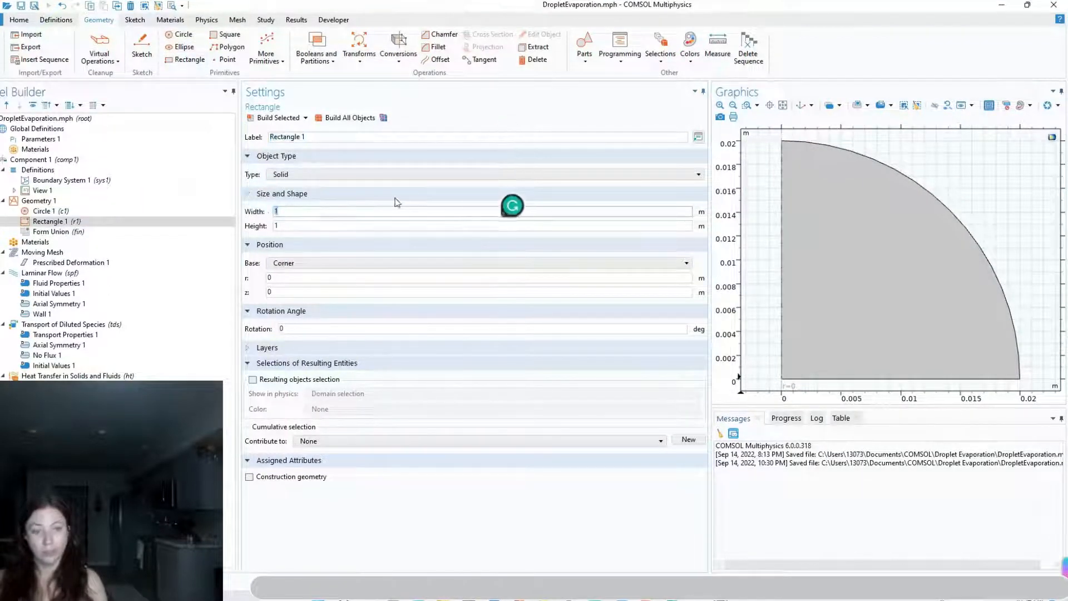
type("5*R0")
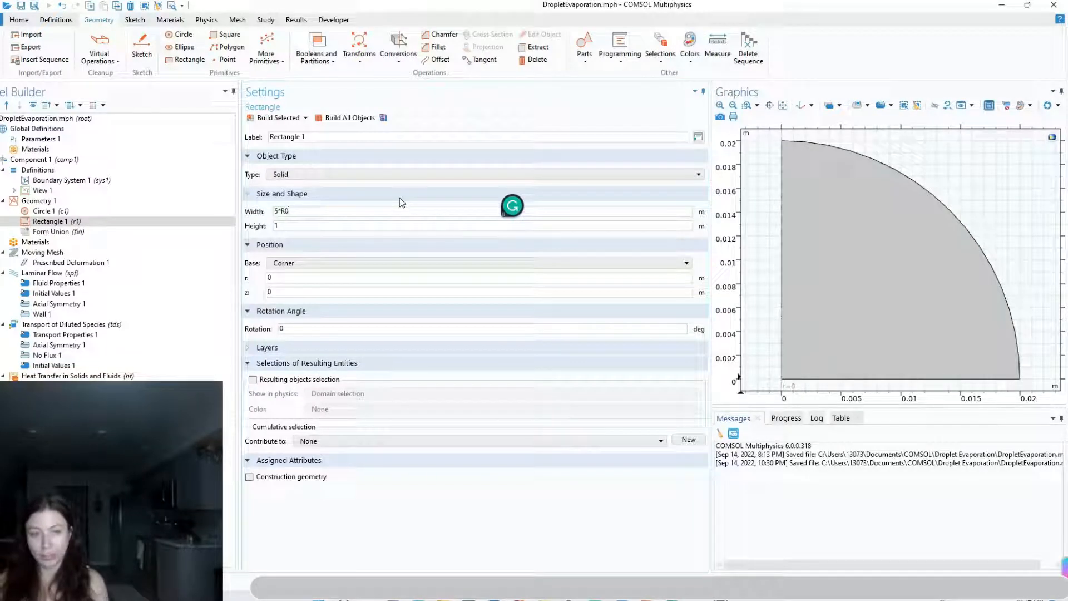
left_click_drag(389, 225, 269, 236)
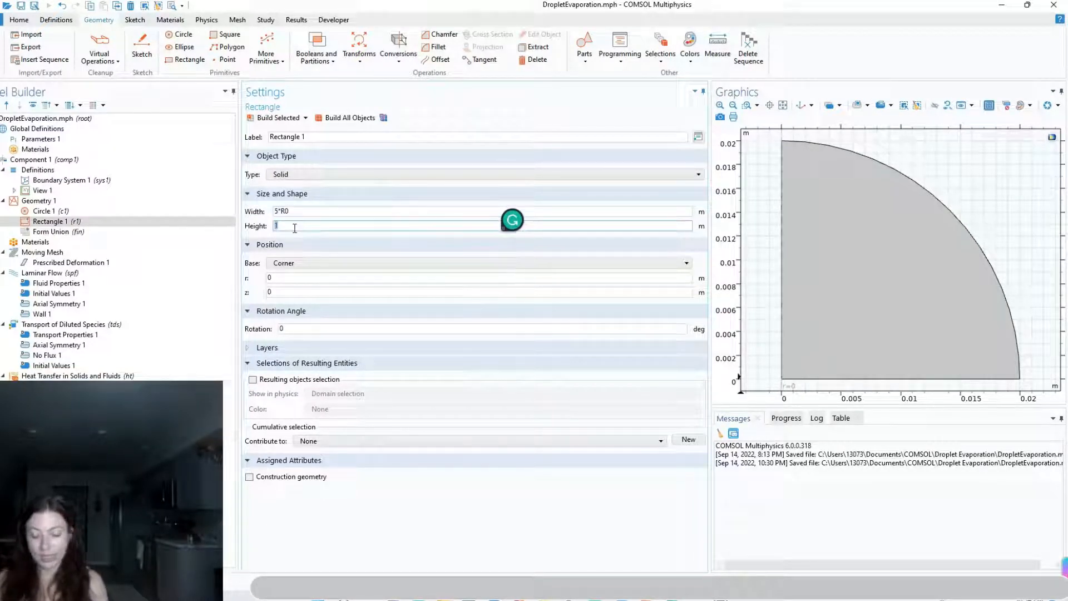
type("H0")
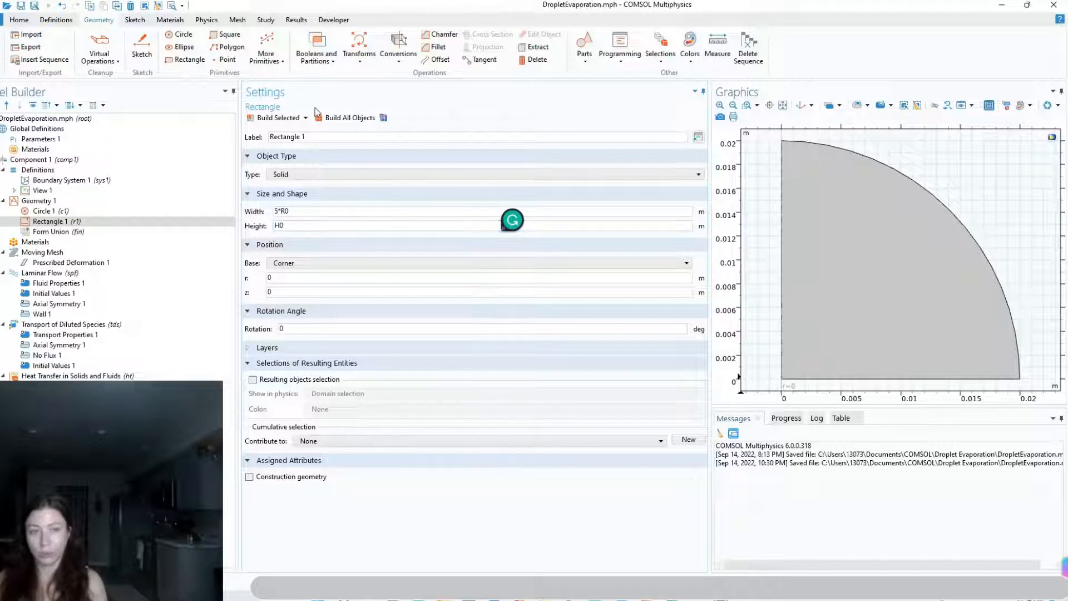
left_click(350, 118)
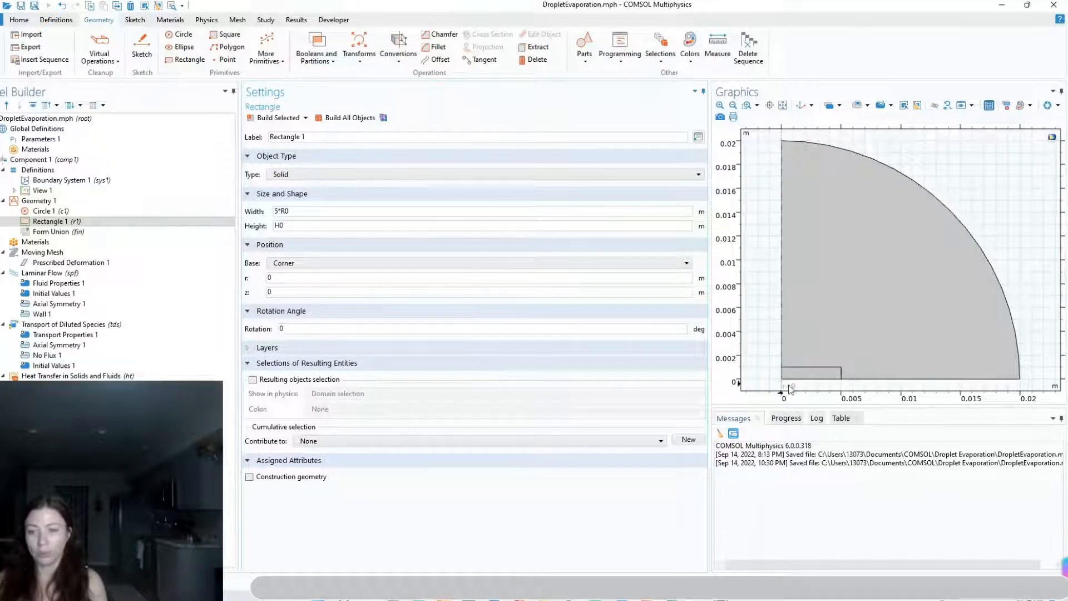
Add a second circle with radius R0 and a sector angle of 90 degrees for the droplet
left_click(192, 39)
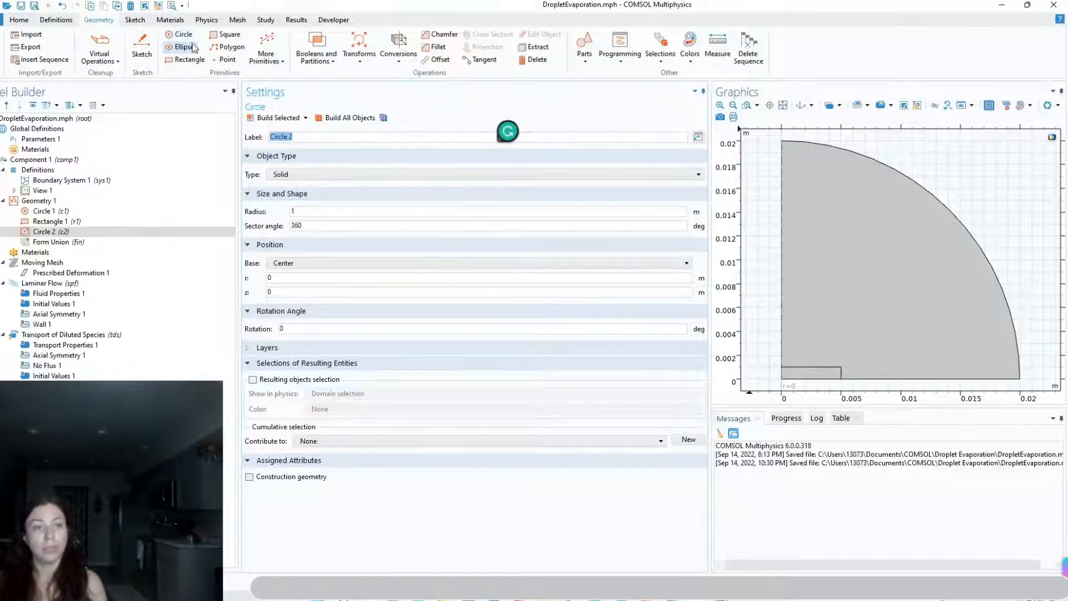
double_click(303, 211)
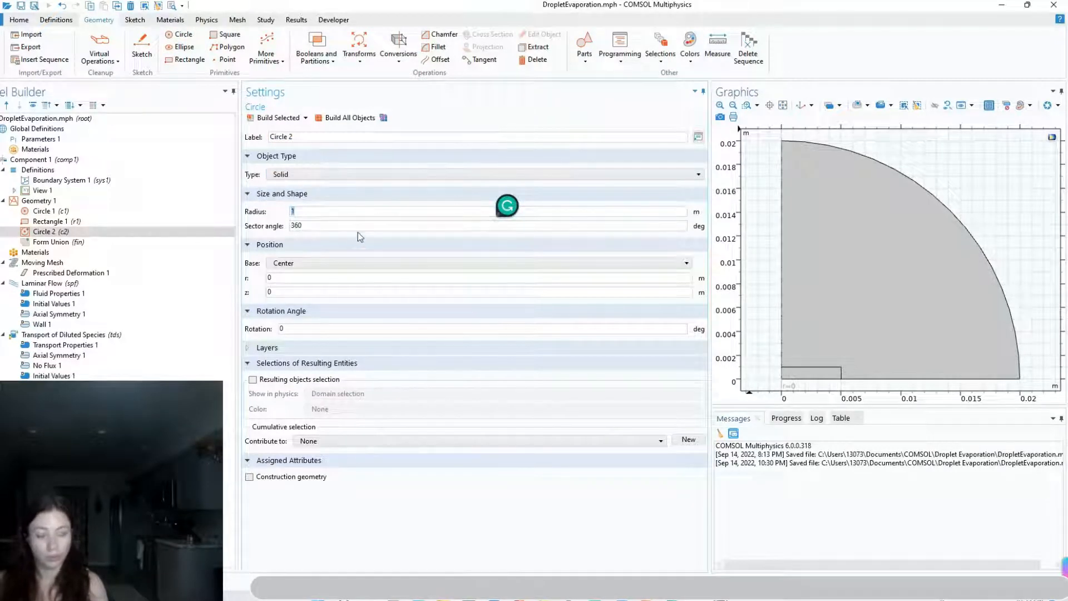
type("R0")
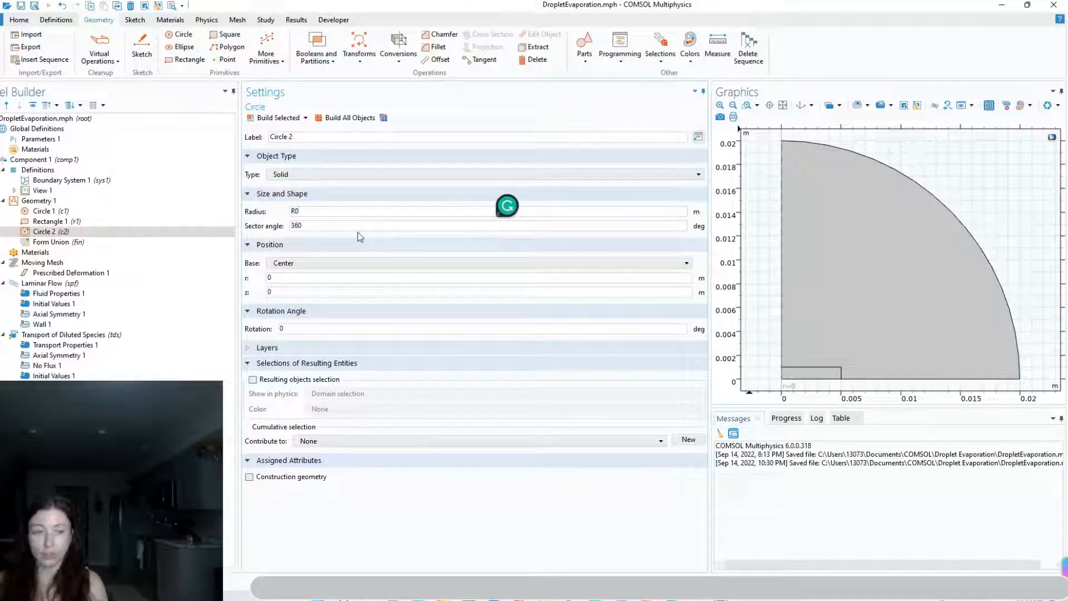
double_click(296, 225)
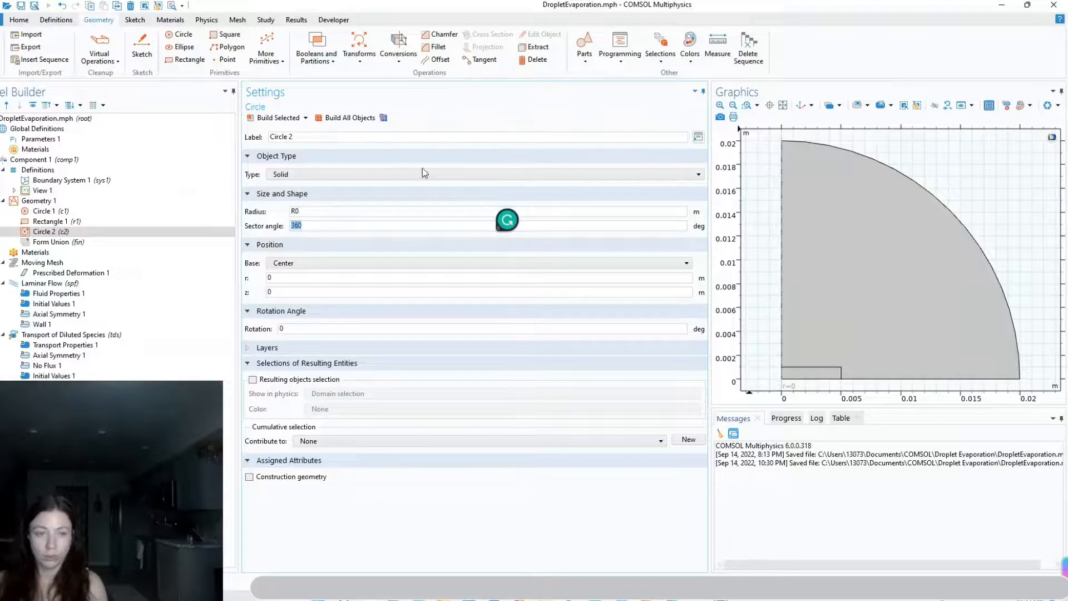
type("0")
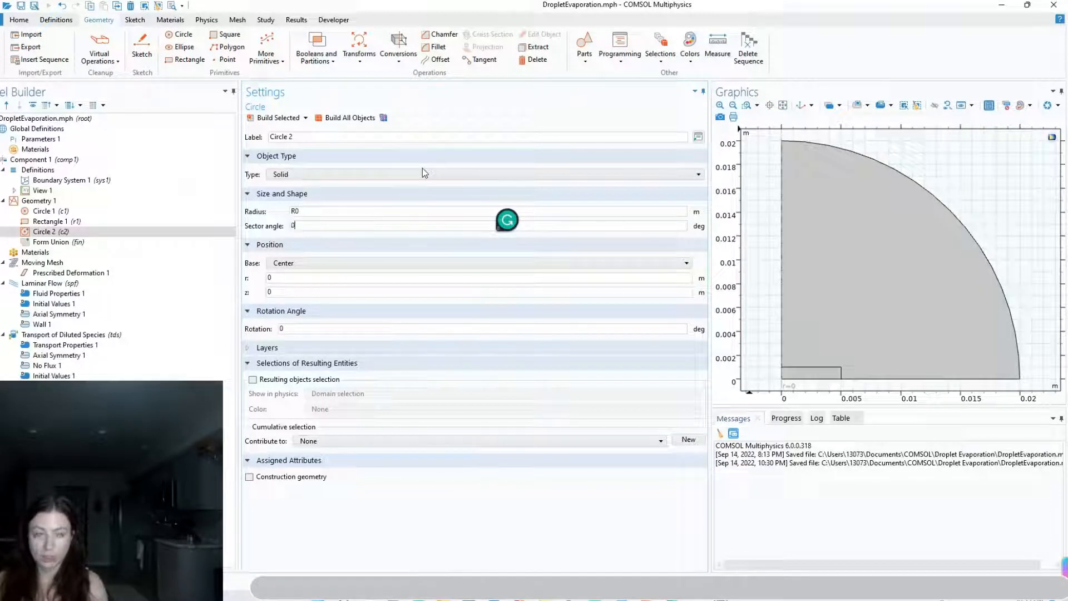
key("BackSpace")
type("90")
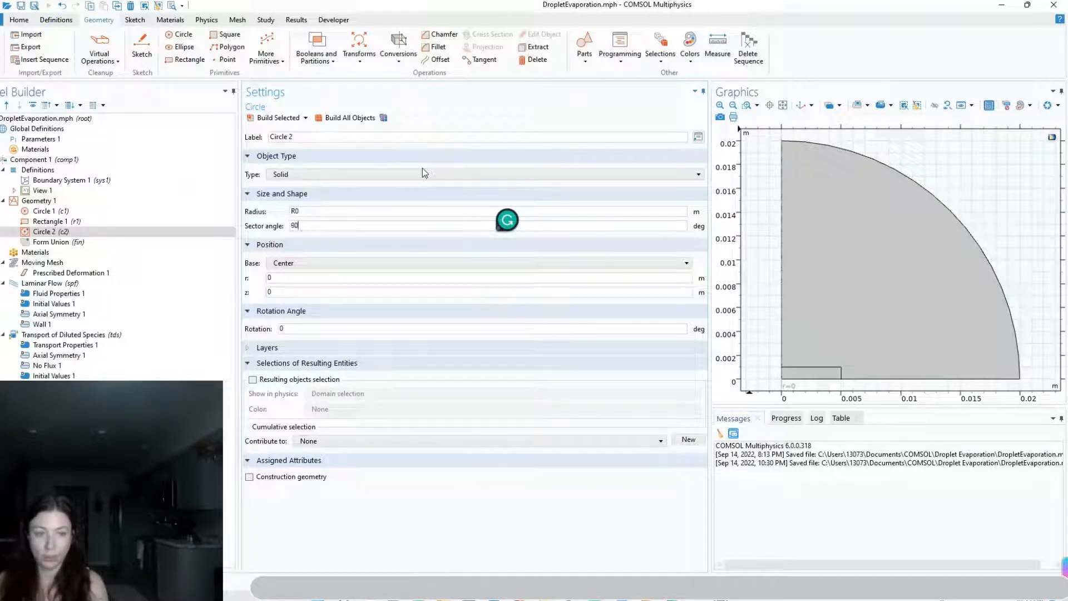
Set the z position of the droplet circle's center to H0 and build all objects
left_click(274, 278)
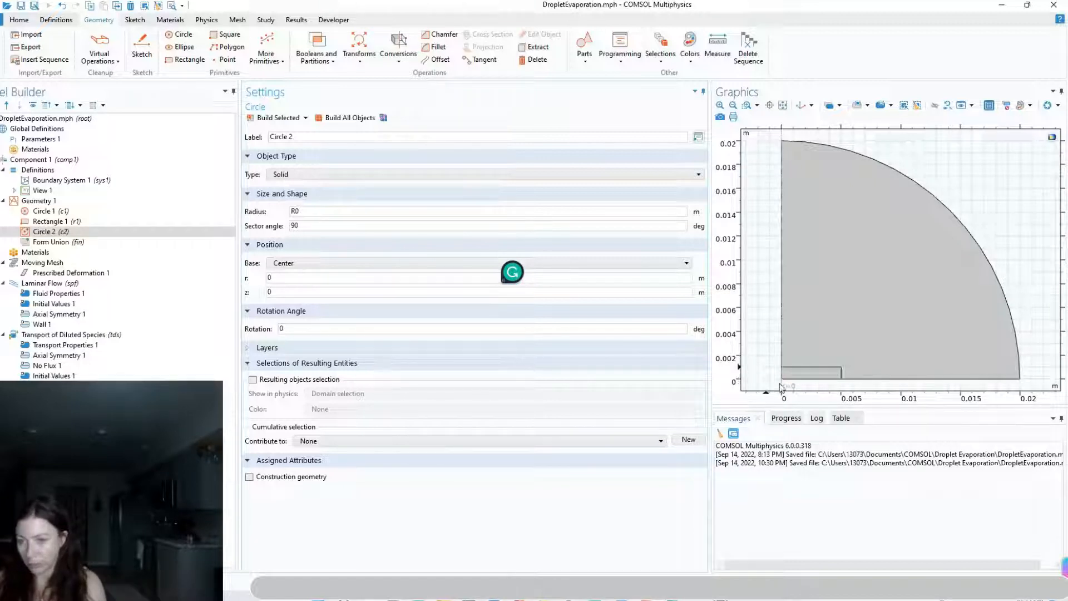
left_click(266, 293)
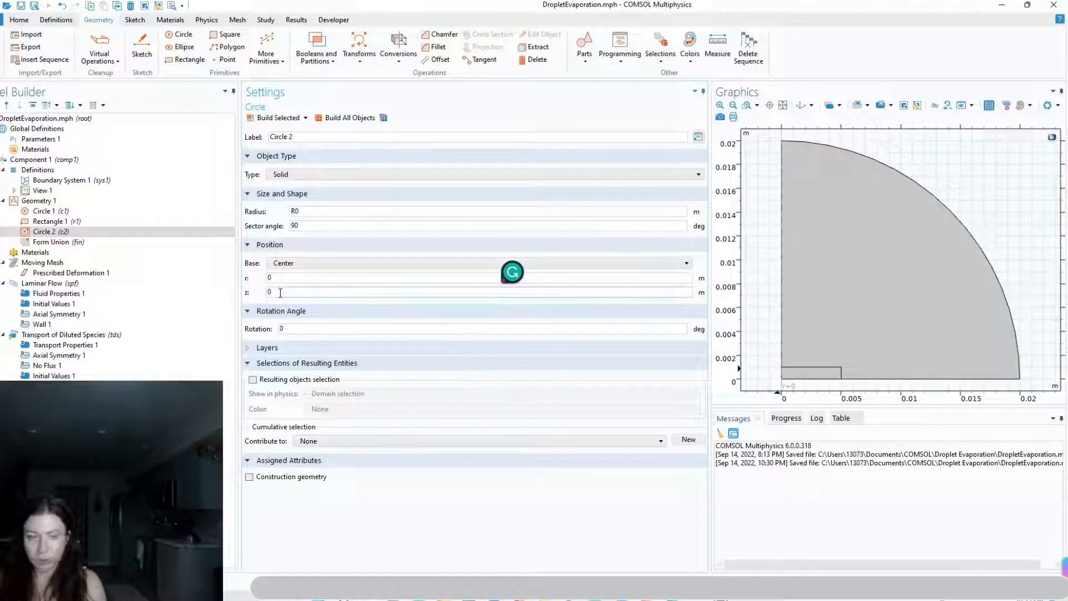
double_click(268, 292)
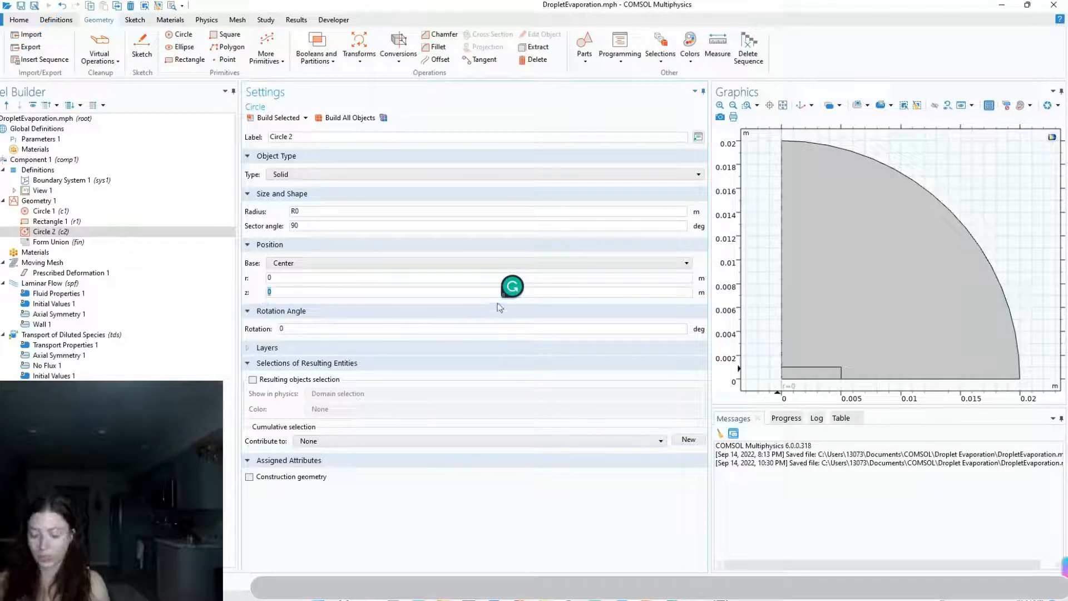
type("H0")
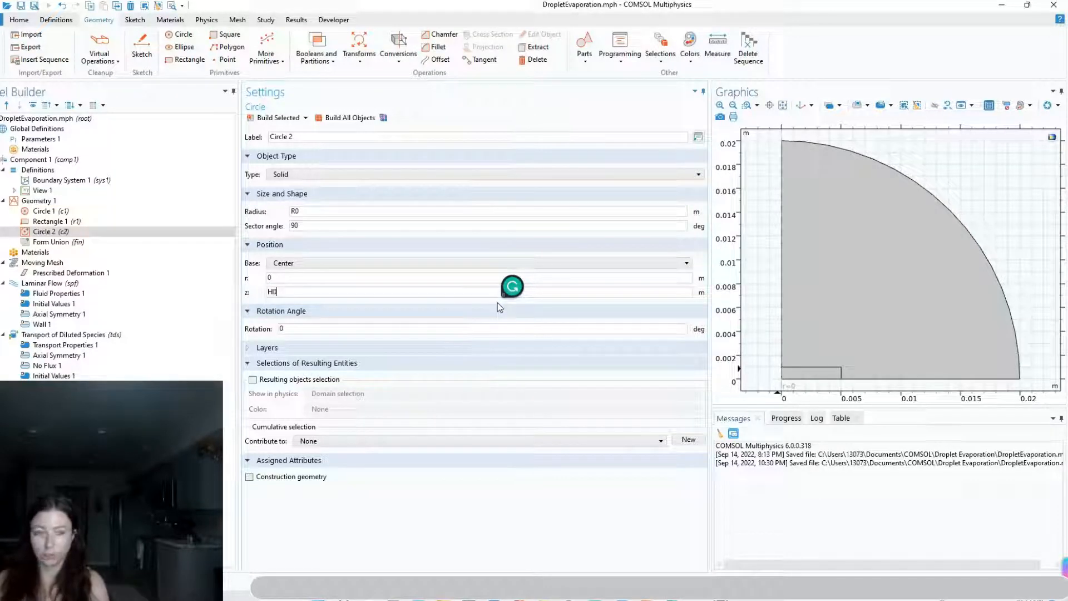
left_click(359, 121)
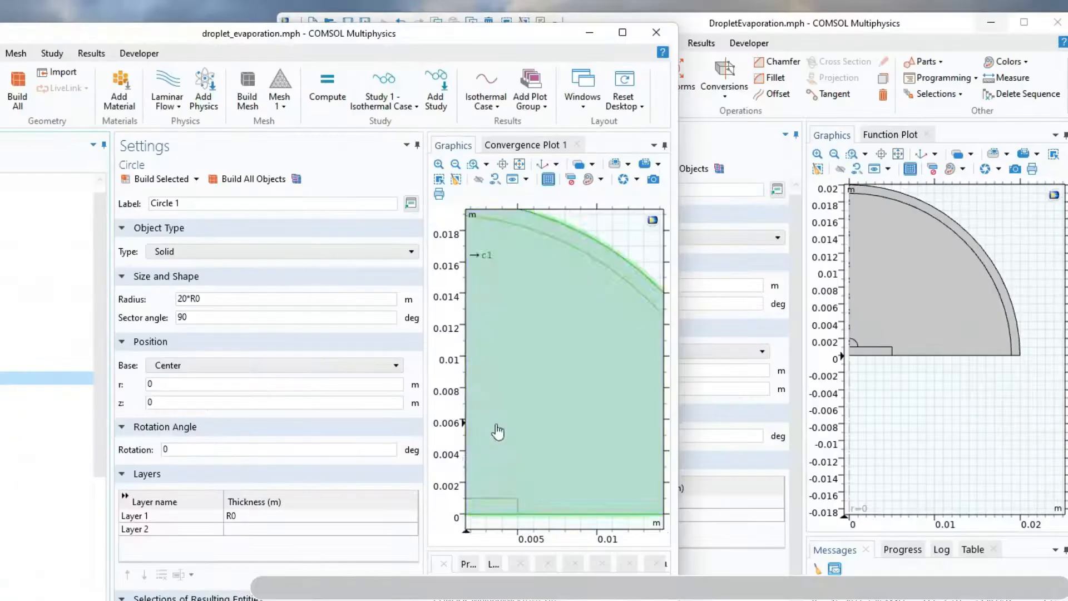
Examine Circle 1's layer settings in the DropletEvaporation.mph window and read the Infinite Element Domain documentation page
left_click(799, 527)
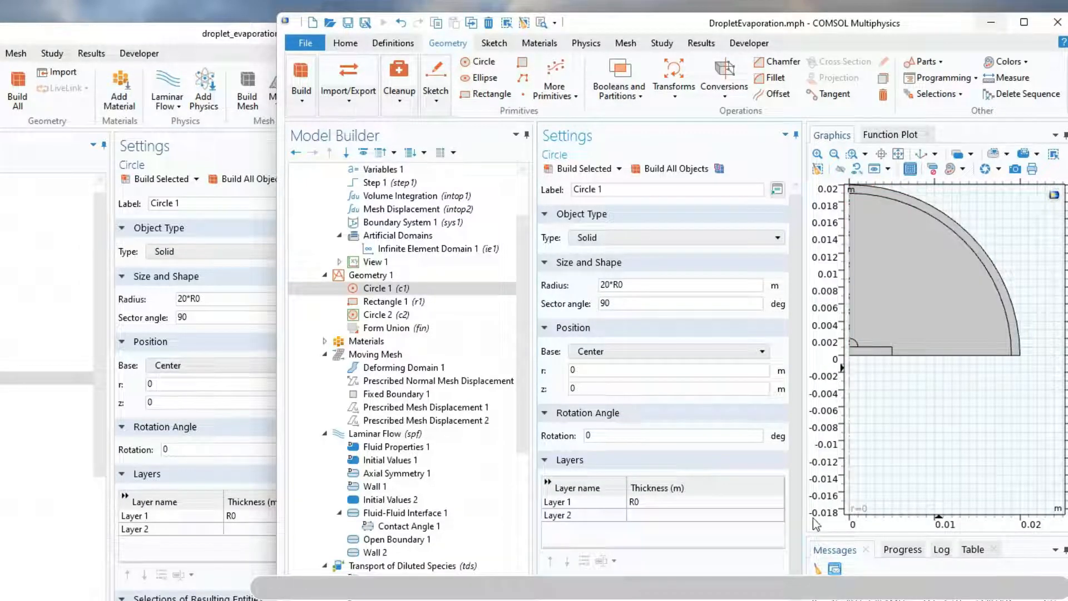
left_click_drag(804, 517, 759, 516)
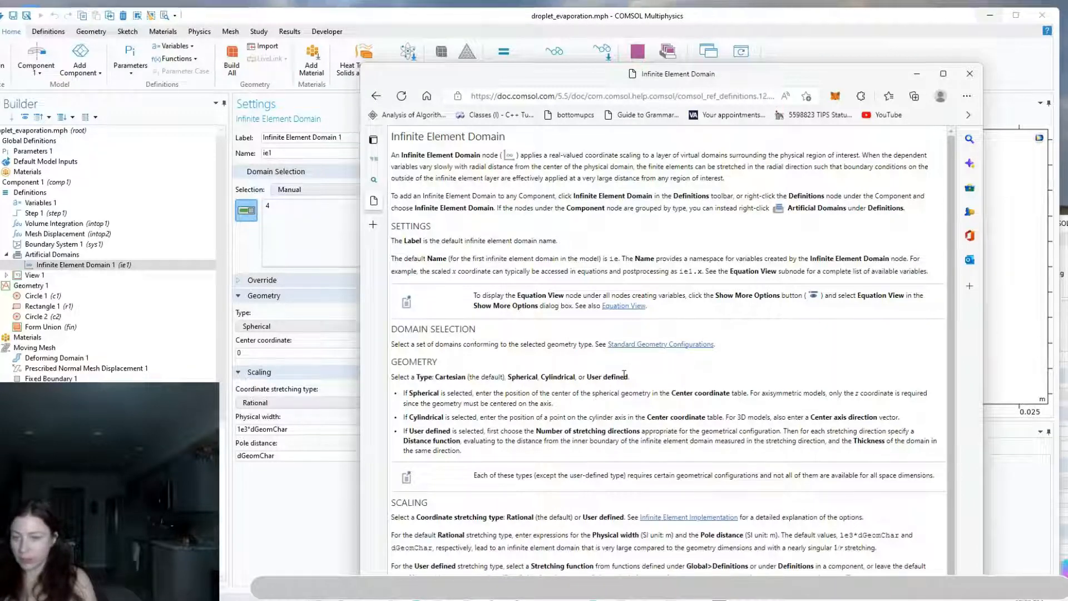
scroll(564, 486, "down", 1)
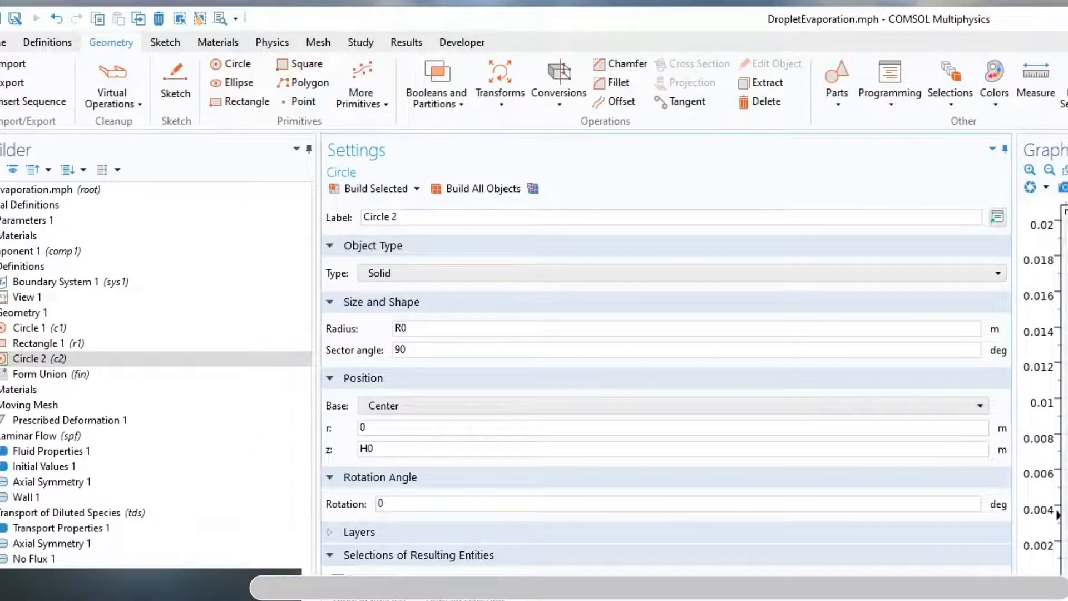
Add a spherical Infinite Element Domain to Component 1 and pick the thin outer layer of the quarter circle in its domain selection
left_click(36, 252)
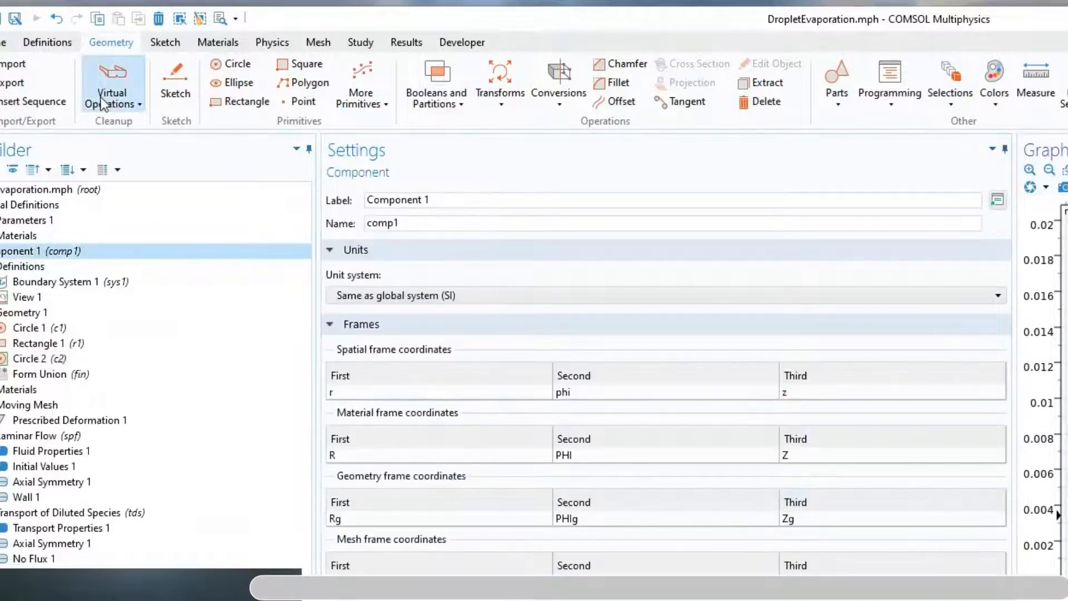
left_click(45, 43)
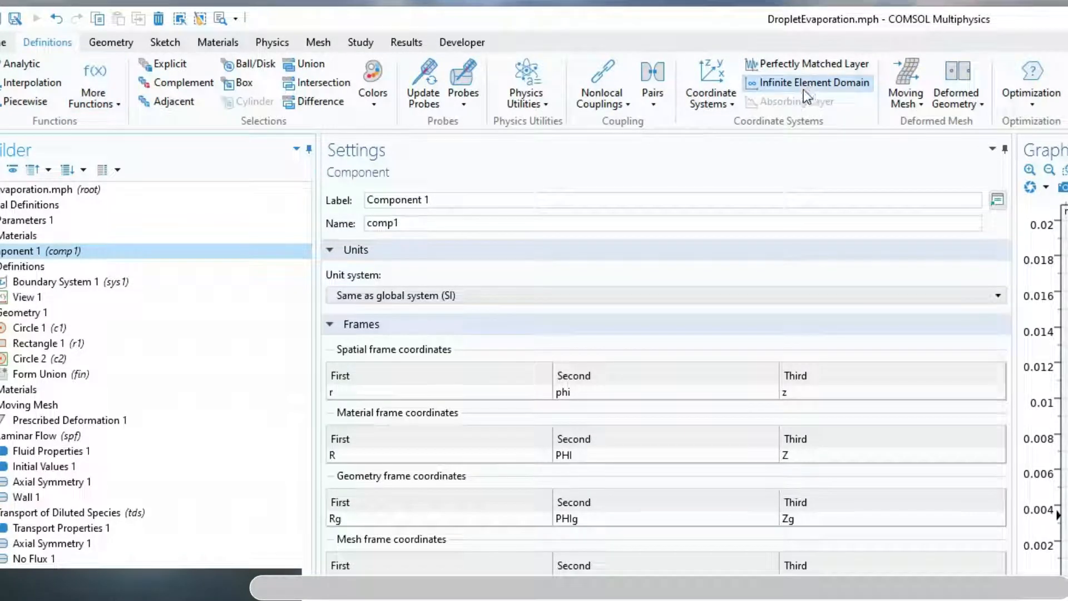
left_click(818, 85)
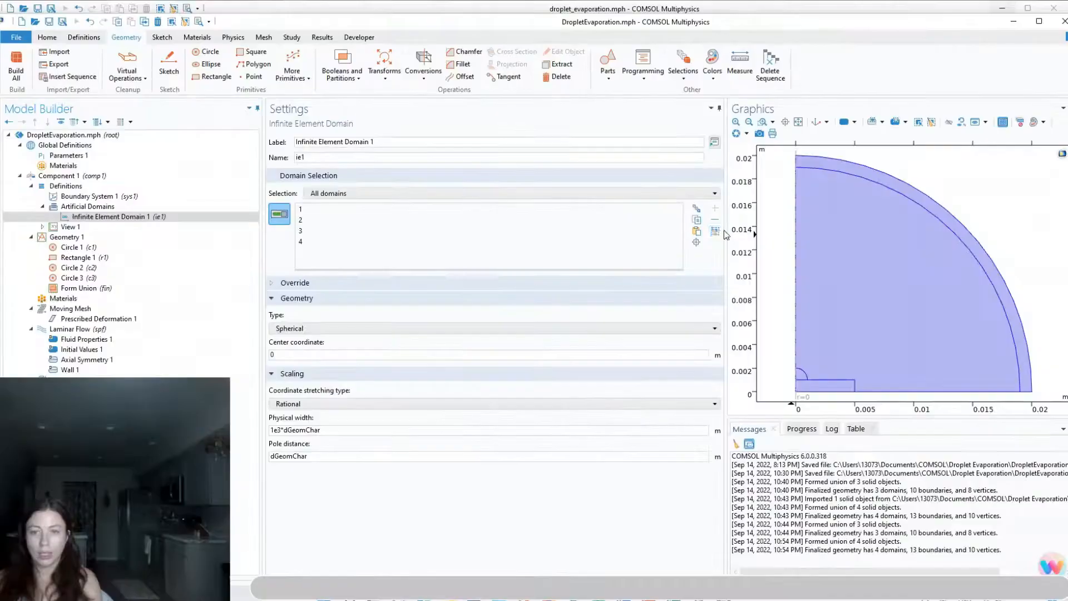
left_click(828, 165)
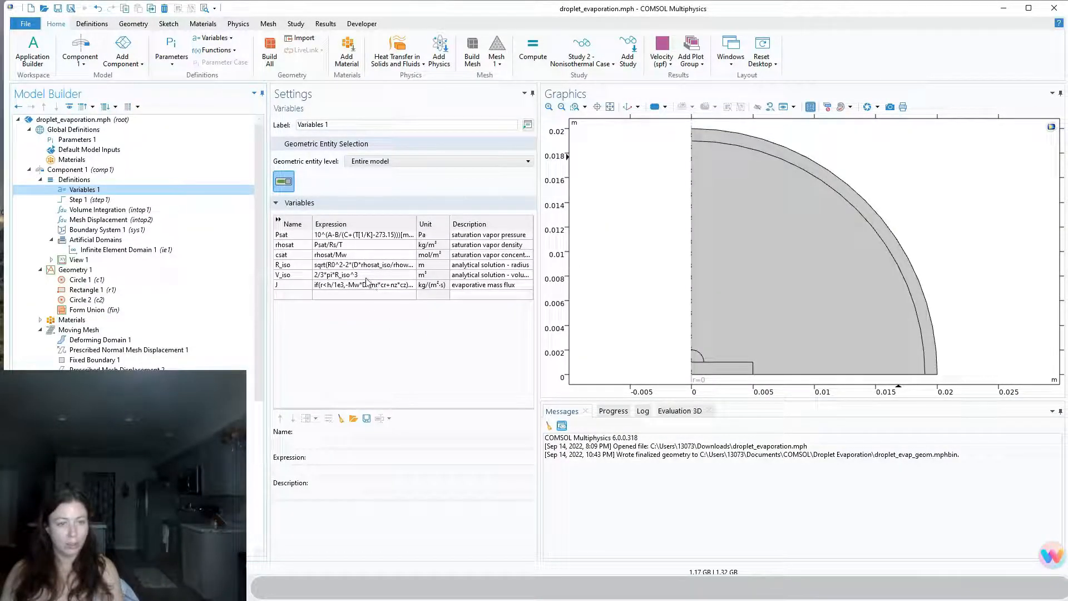
Save the reference model's Variables 1 table to a text file named droplet_evap_variables in the Droplet Evaporation folder
left_click(365, 423)
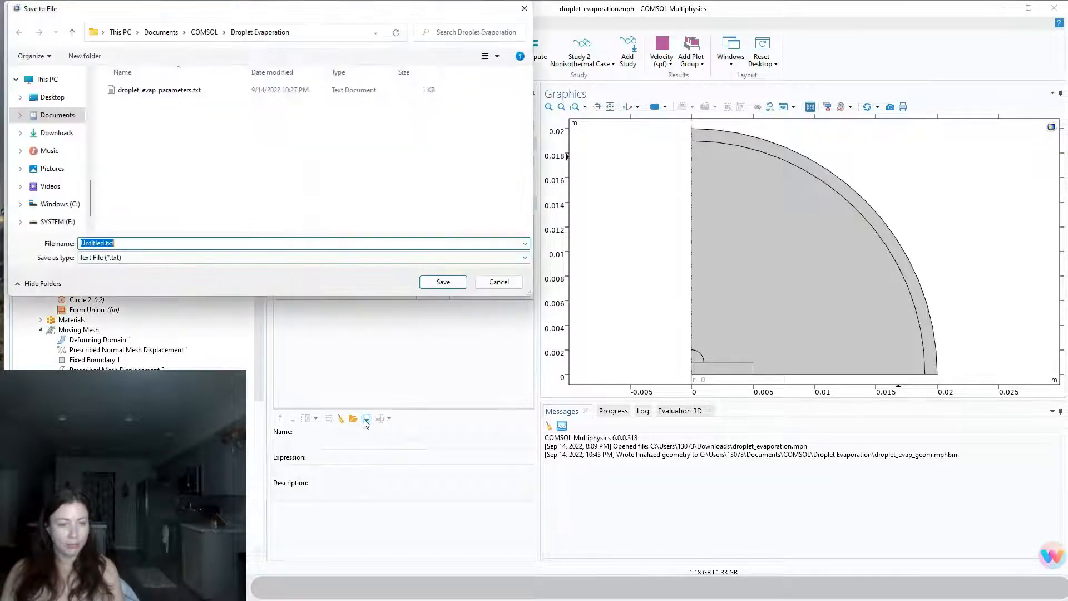
type("droplet")
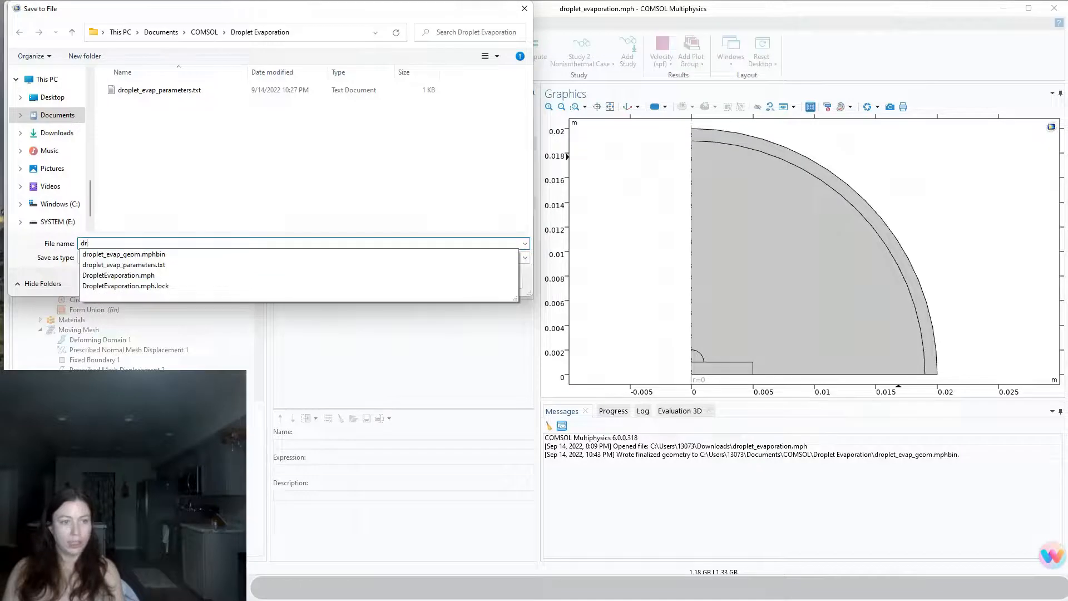
key("BackSpace")
key("BackSpace")
key("BackSpace")
key("BackSpace")
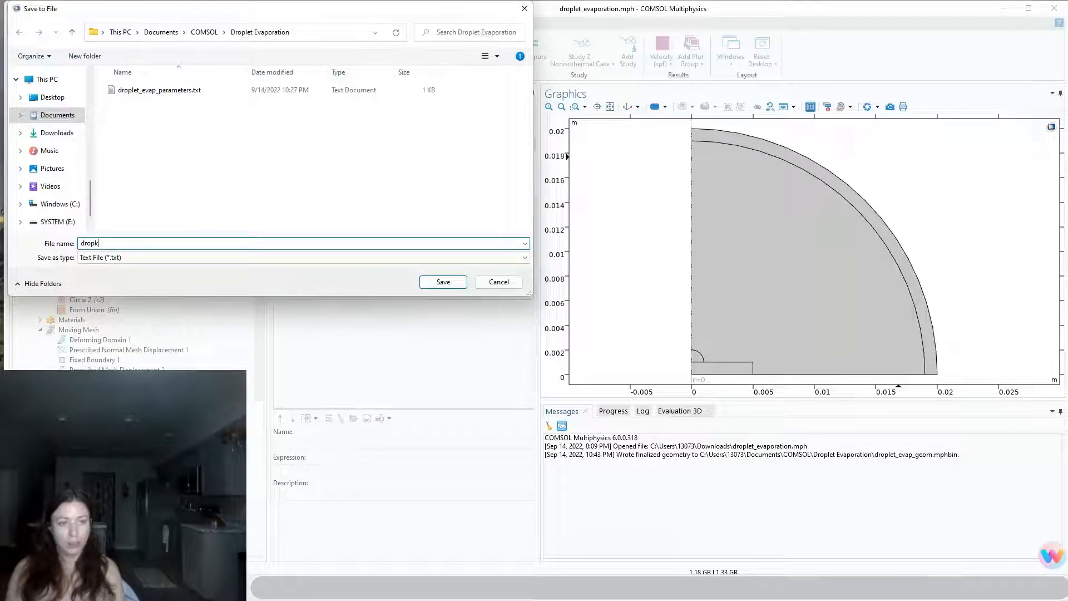
type("let_e")
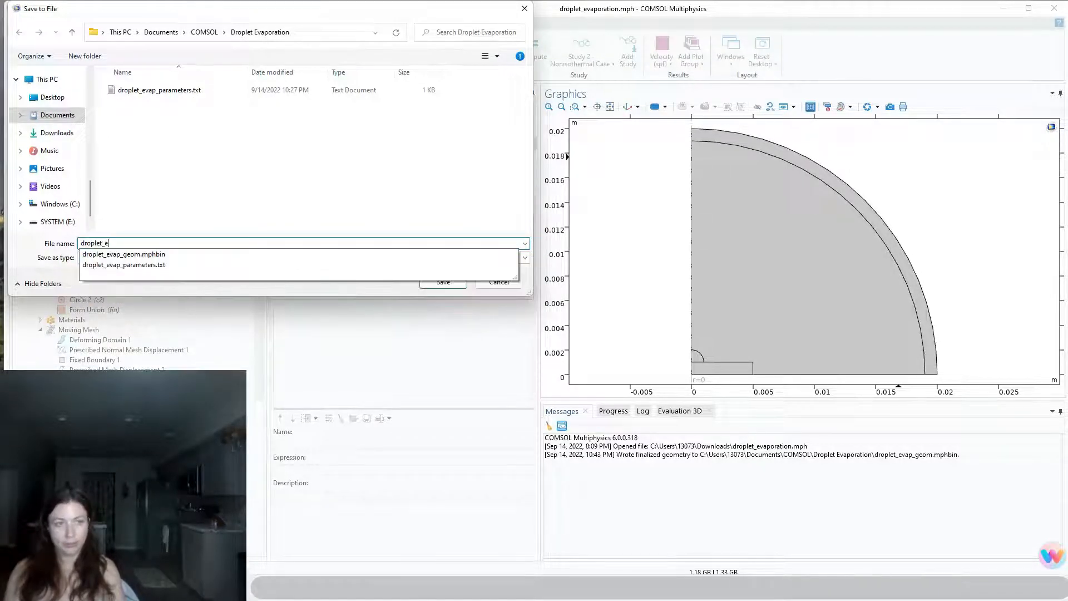
type("vap_va")
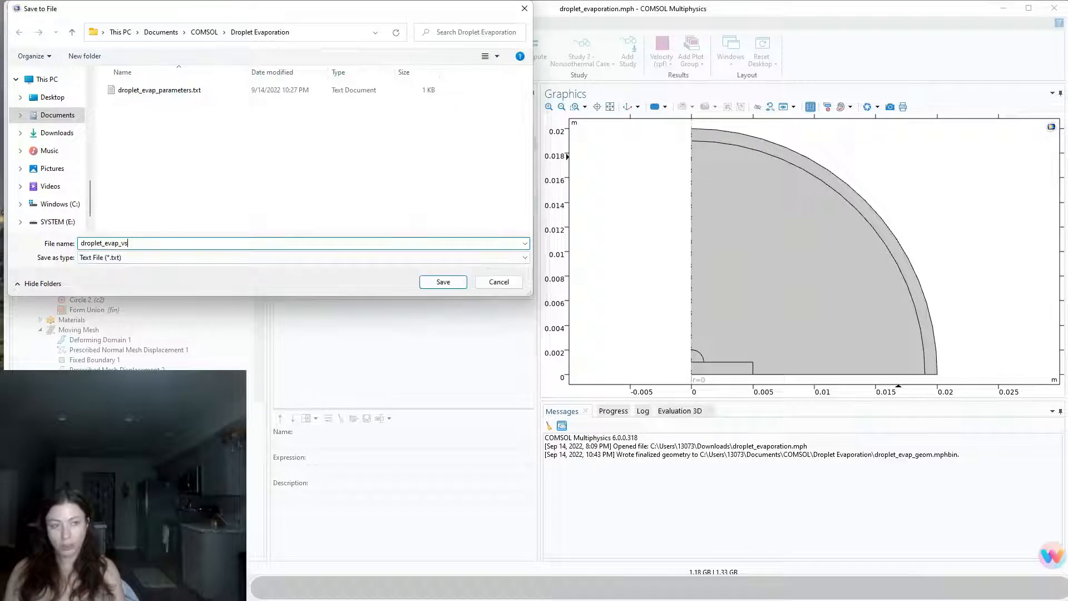
type("riables")
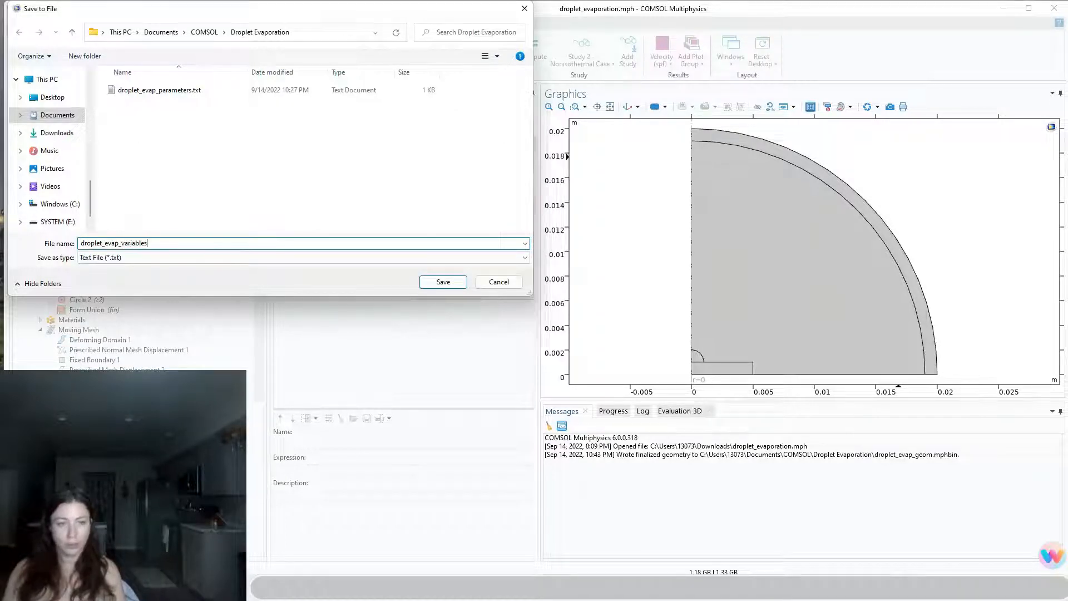
left_click(462, 286)
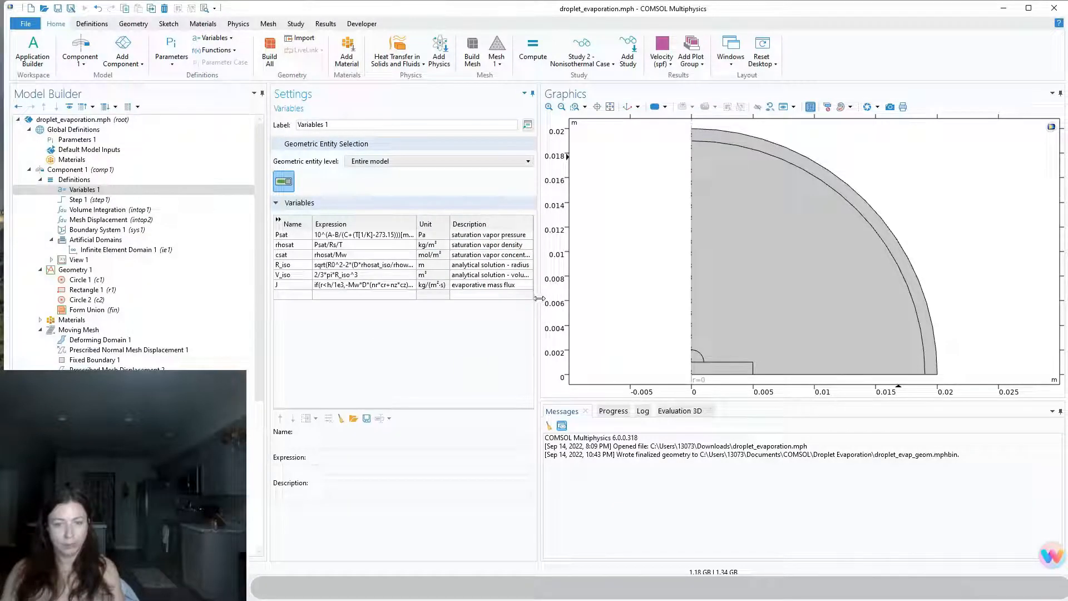
Widen the settings area and the Expression column to read the full variable expressions, including the evaporative mass flux J
left_click_drag(539, 299, 588, 298)
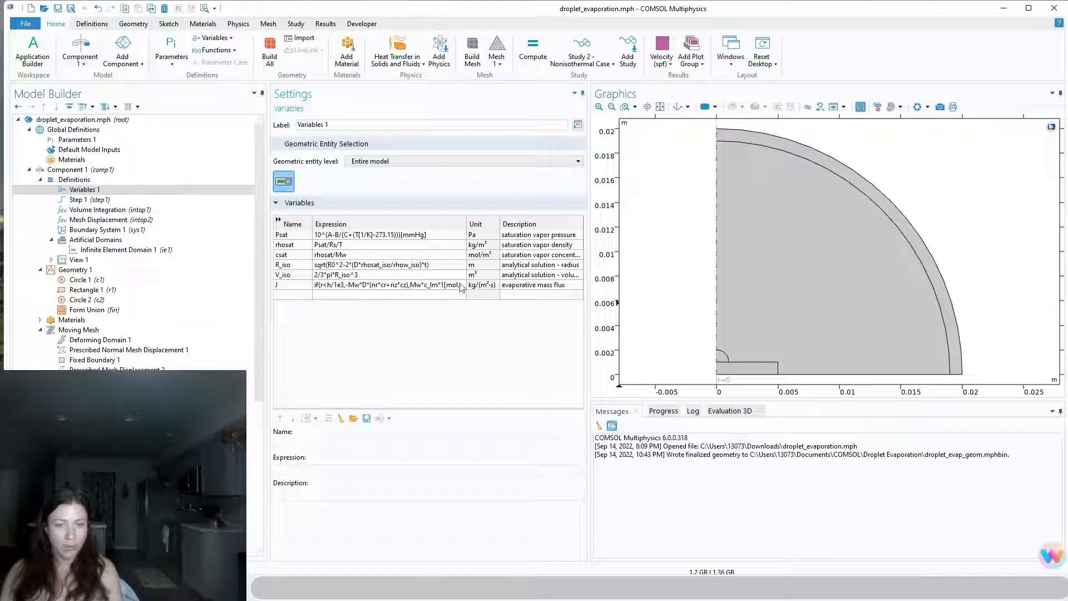
left_click_drag(466, 222, 528, 216)
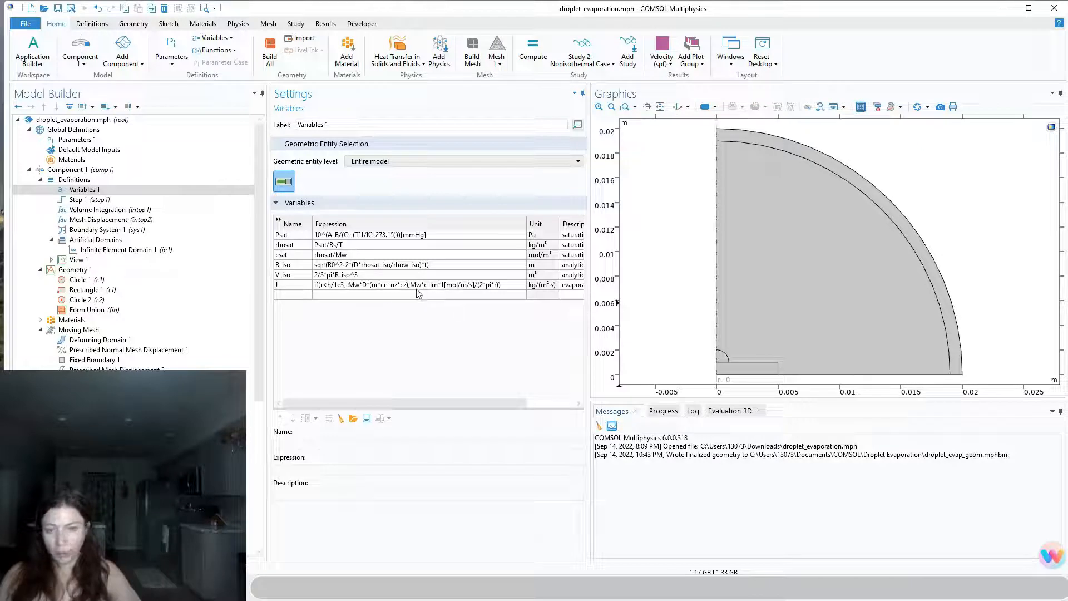
left_click_drag(503, 402, 479, 400)
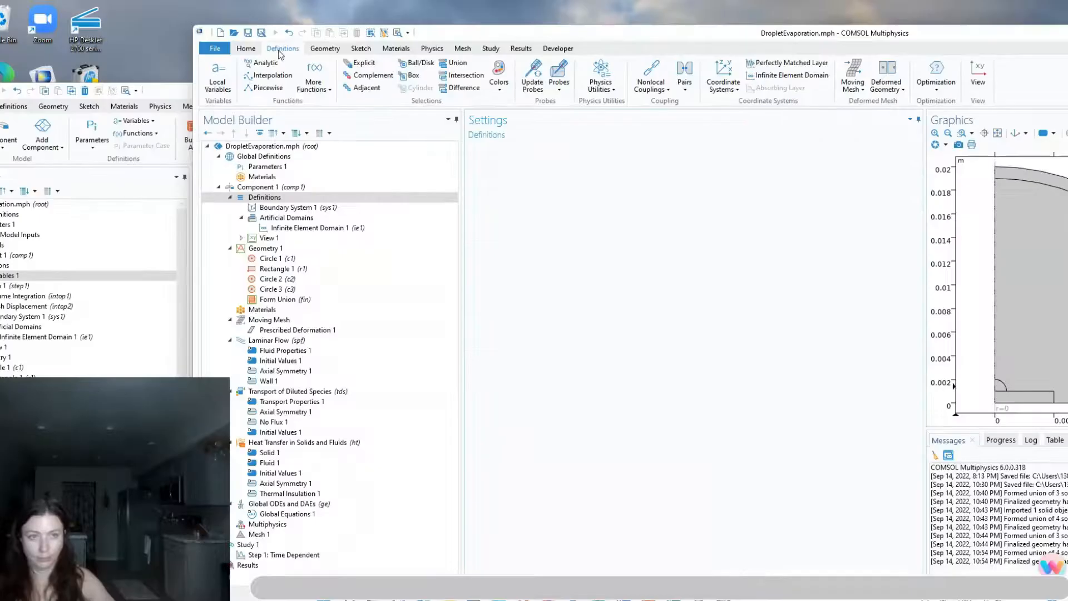
Add a local Variables node to Component 1 in DropletEvaporation.mph and load its table from droplet_evap_variables.txt
left_click(226, 92)
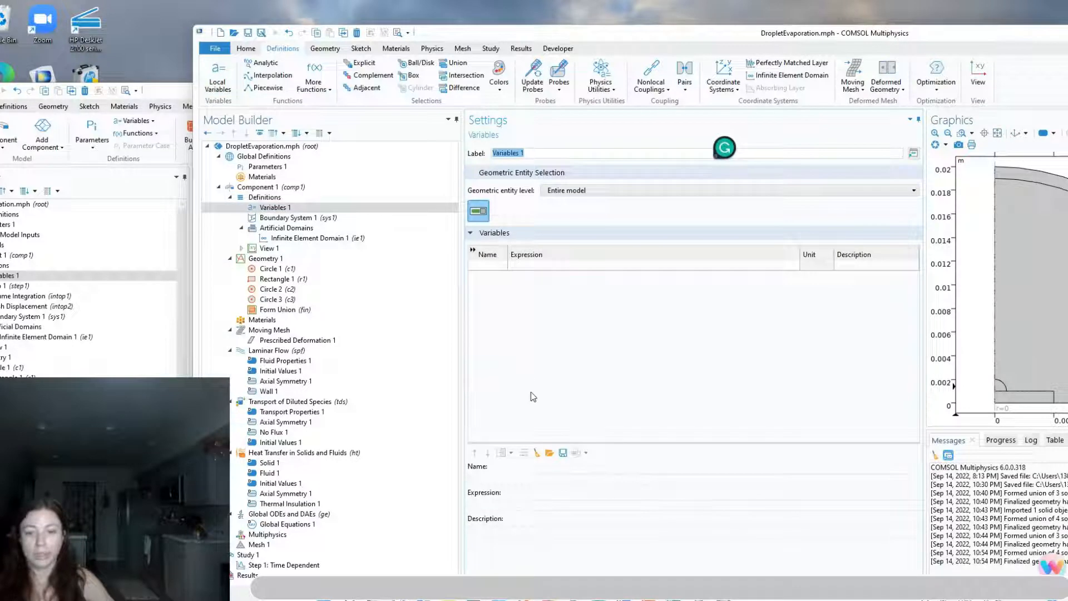
left_click(551, 455)
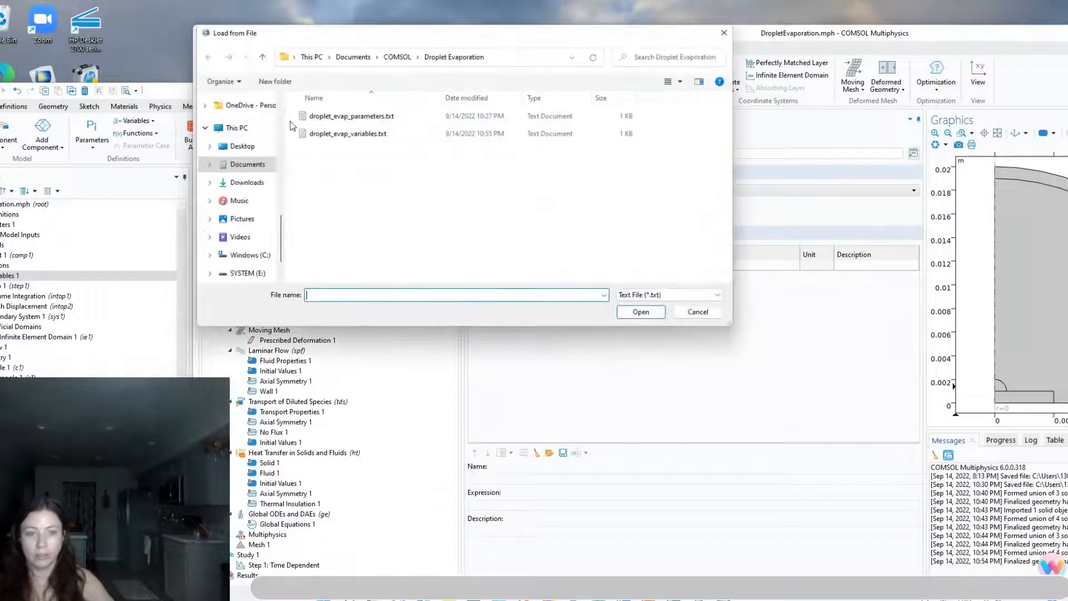
left_click(357, 119)
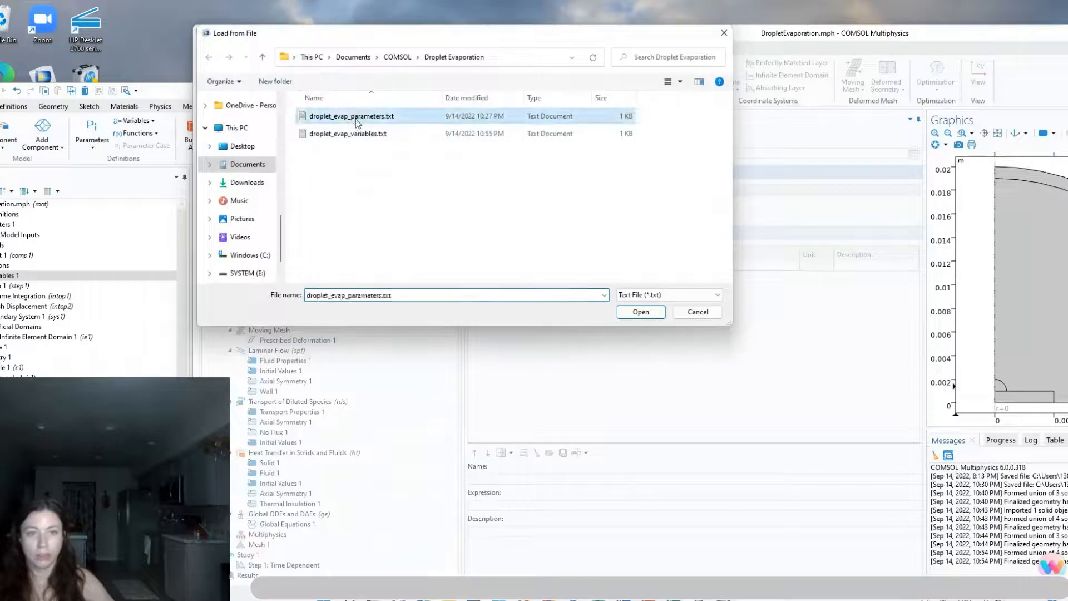
left_click(361, 135)
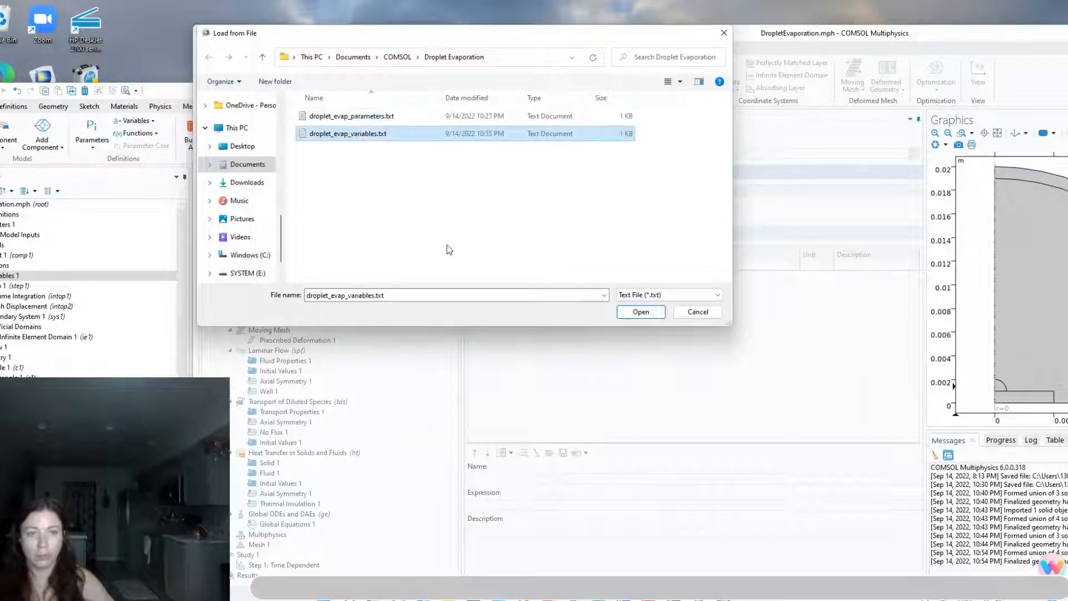
left_click(659, 312)
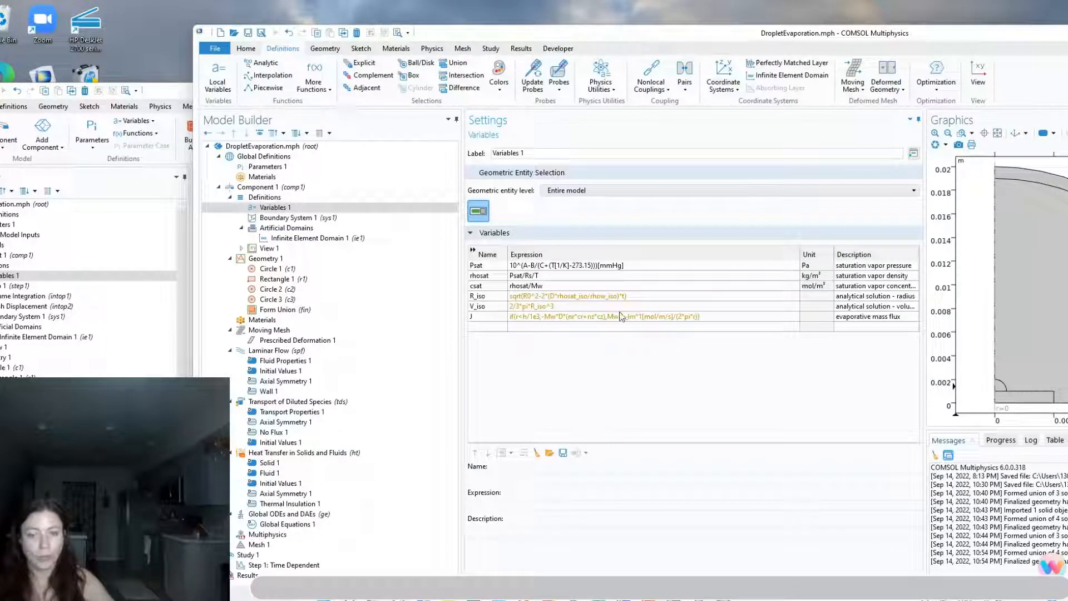
mouse_move(610, 296)
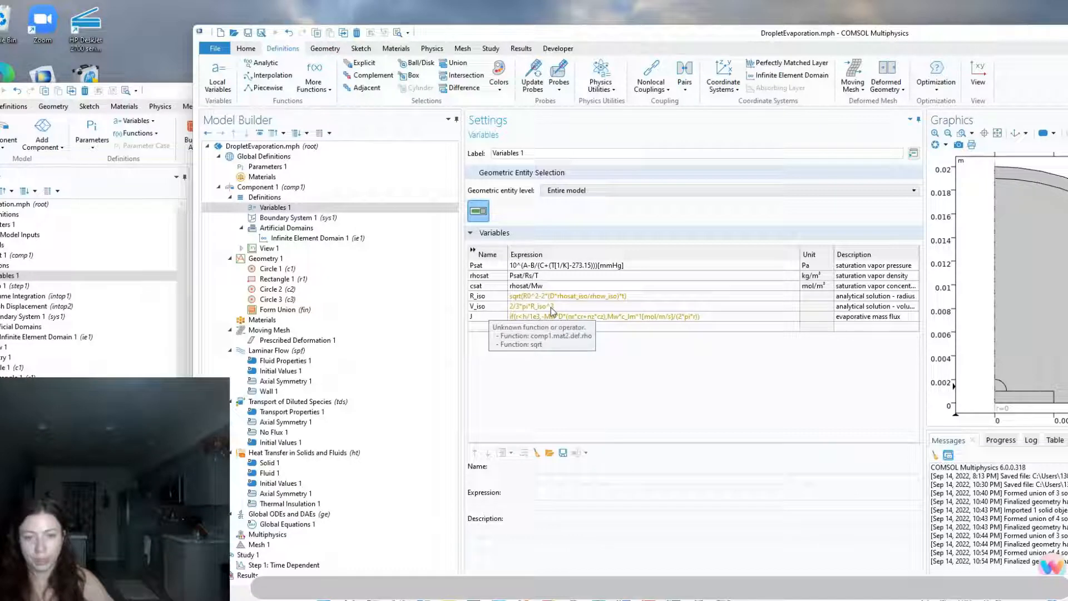
Check Step 1 in the reference model, set the matching step function's location to .05 in DropletEvaporation.mph, and plot it
left_click_drag(161, 90, 191, 68)
left_click(39, 263)
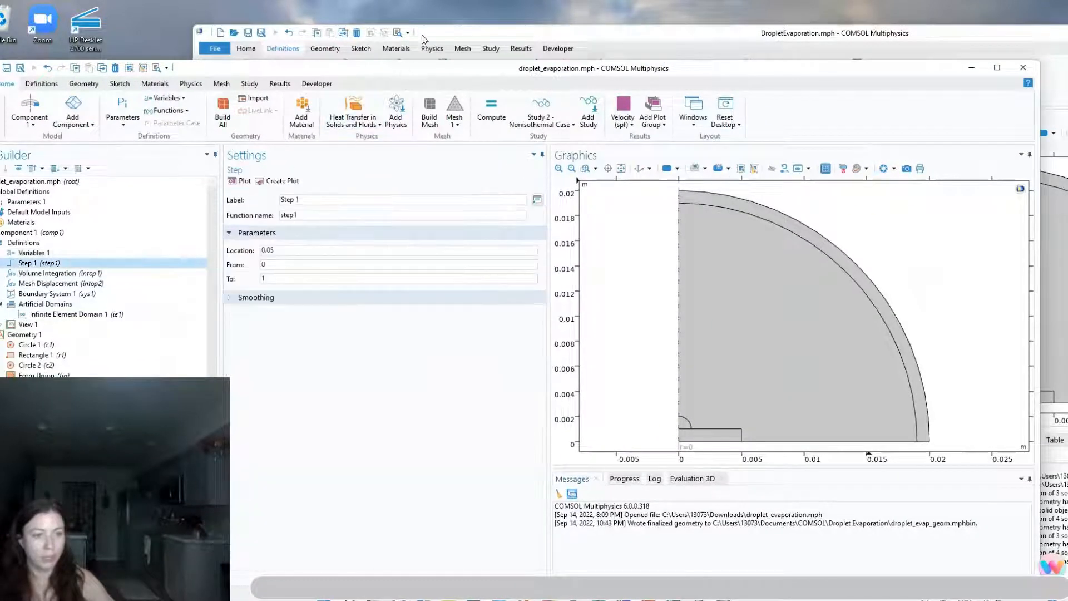
left_click_drag(423, 37, 275, 23)
left_click(351, 199)
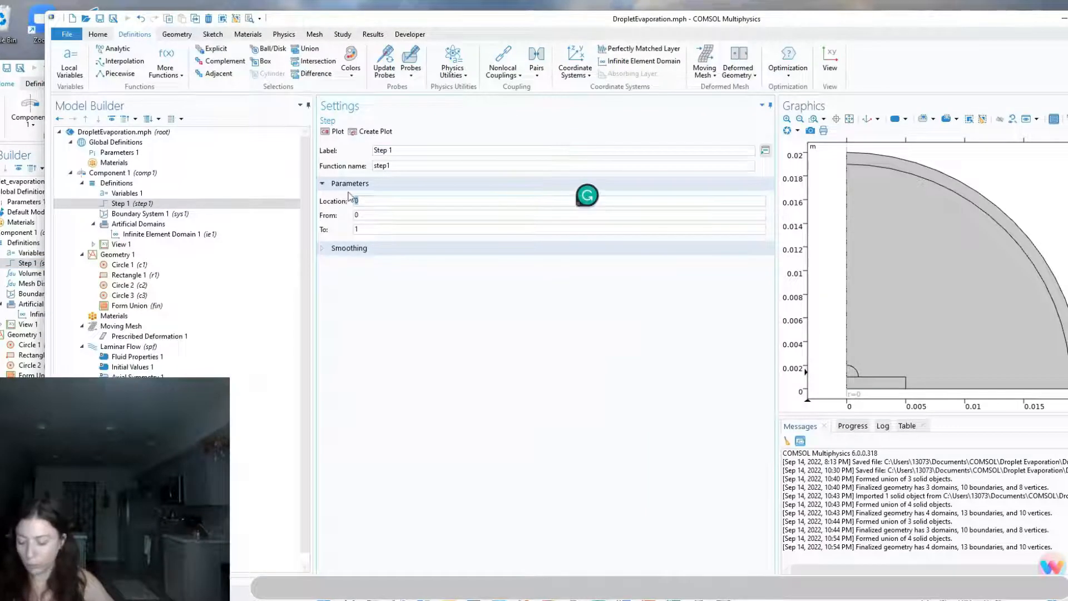
type("5")
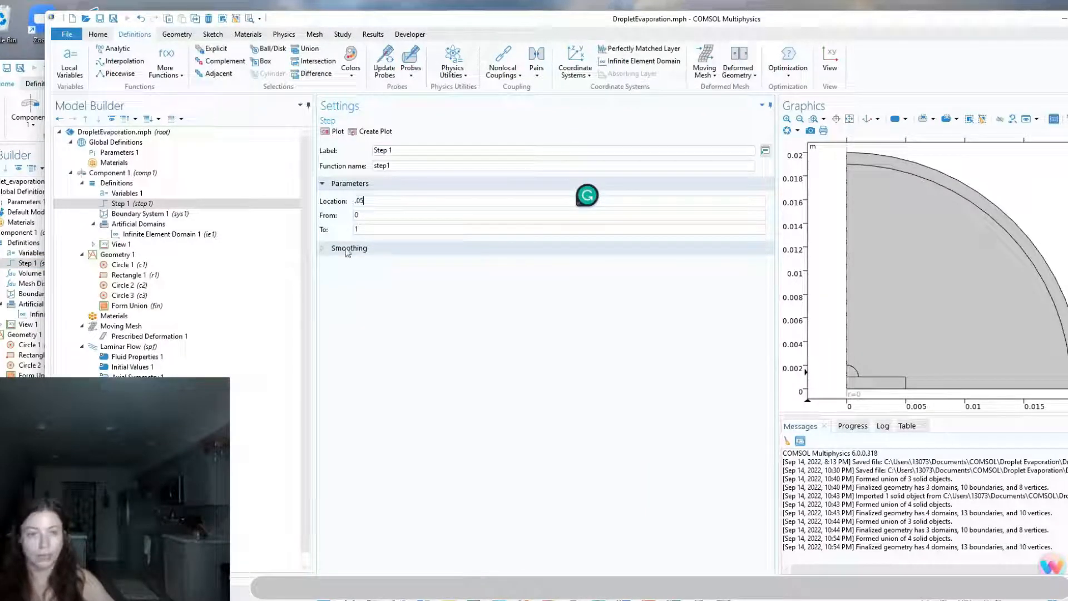
left_click(334, 134)
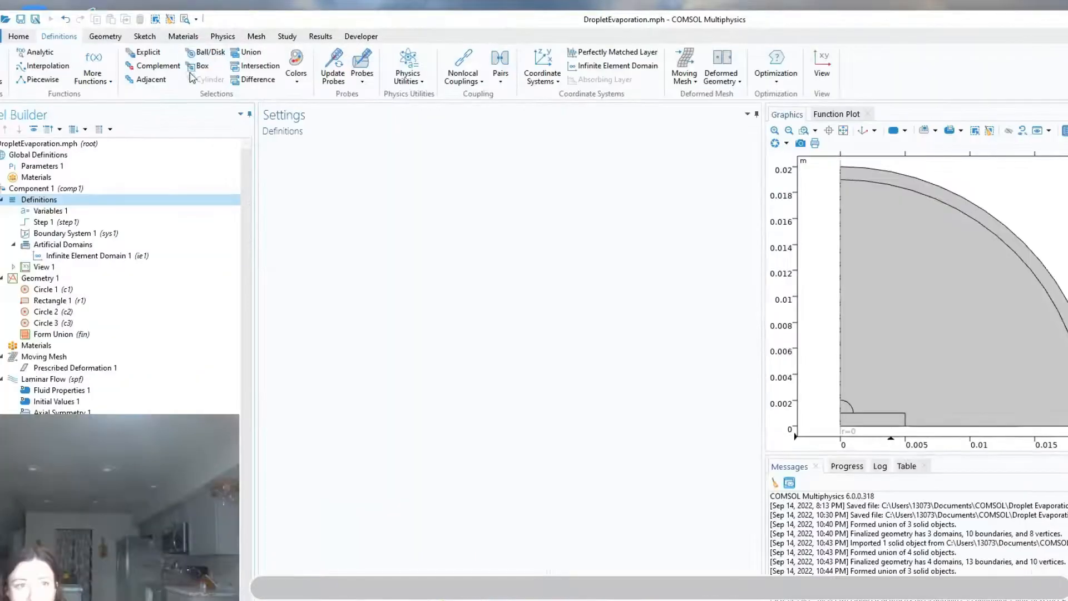
Add an Integration nonlocal coupling labelled Volume Integration on the droplet domain, using the Spatial (r, phi, z) frame
left_click(478, 81)
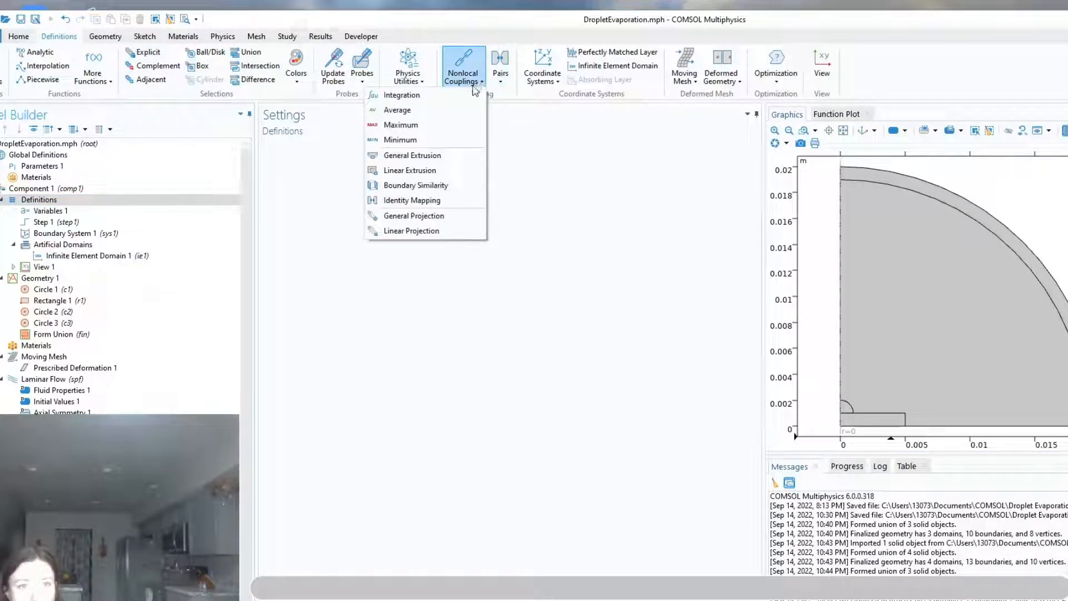
left_click(401, 95)
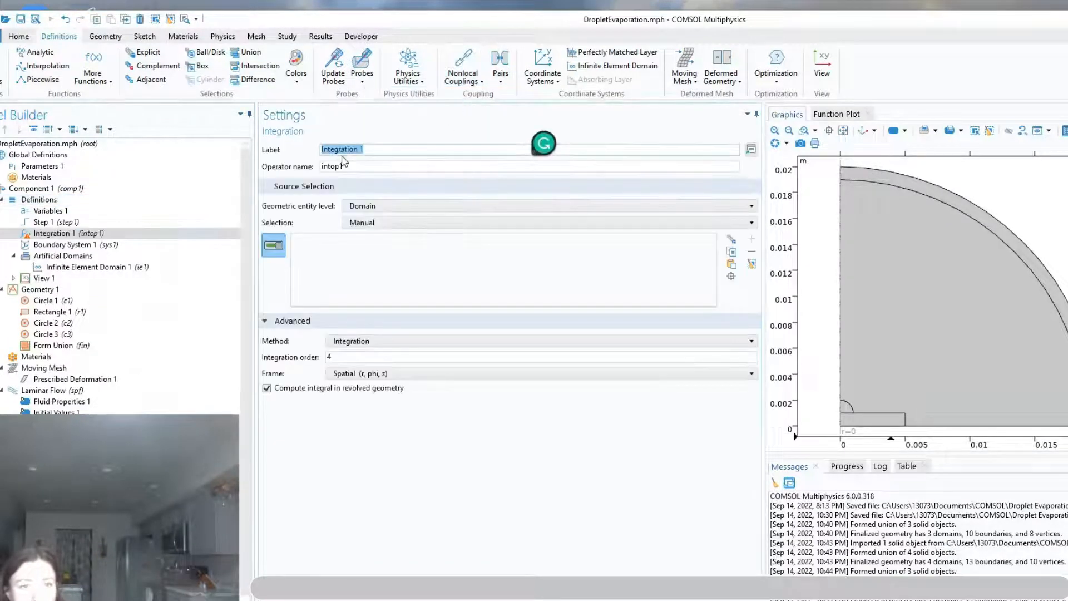
double_click(324, 166)
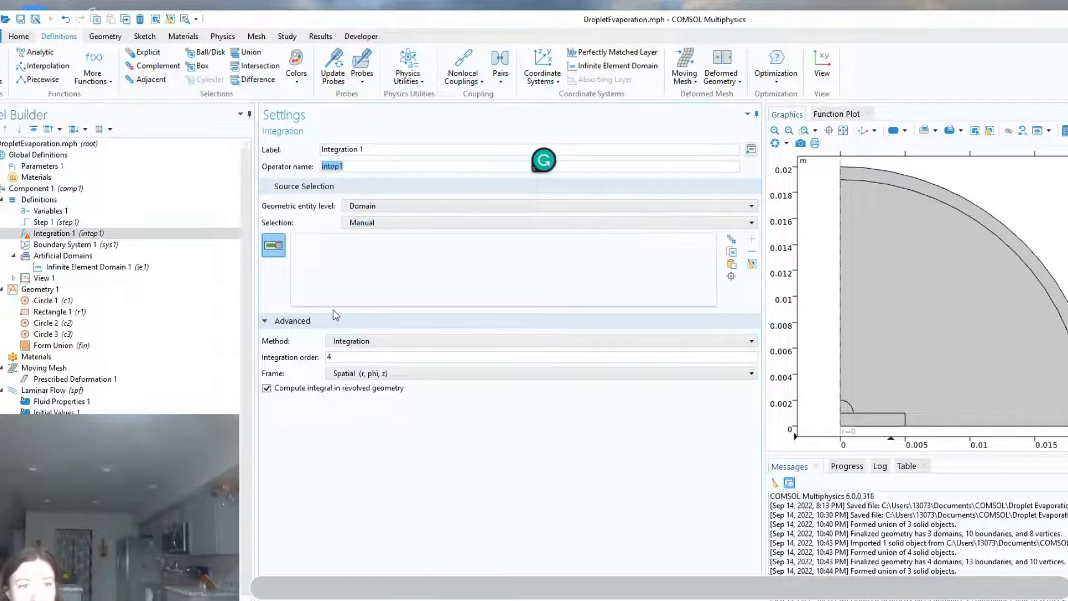
left_click(847, 411)
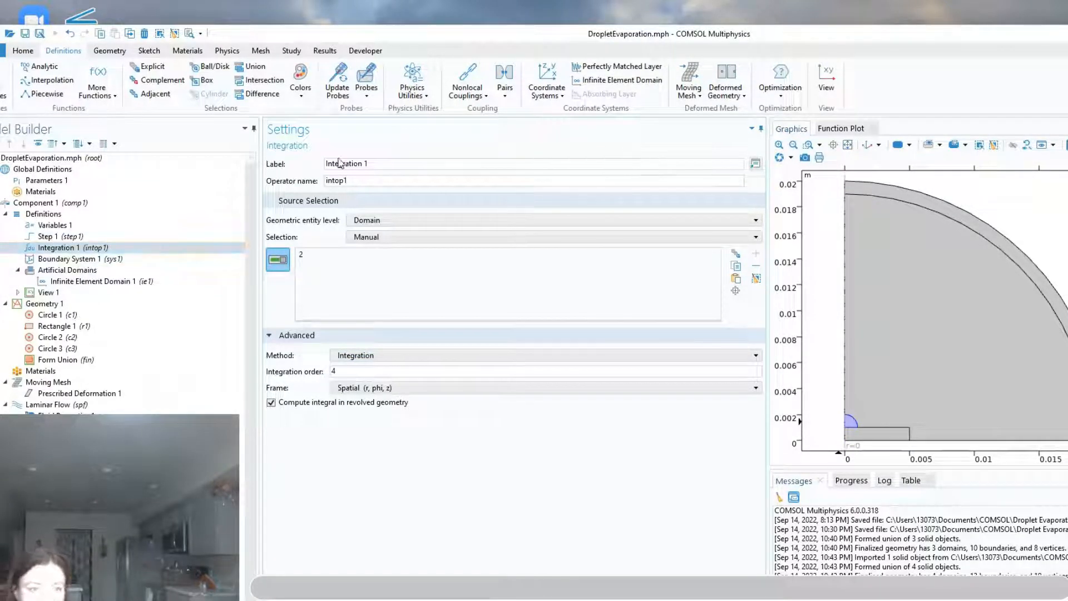
left_click(382, 183)
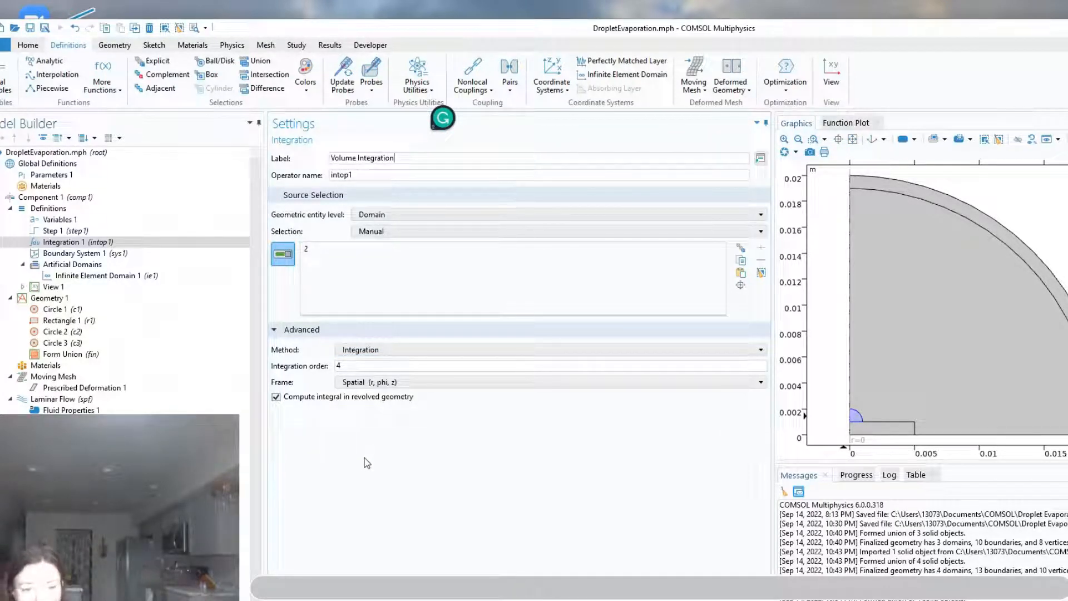
left_click(431, 387)
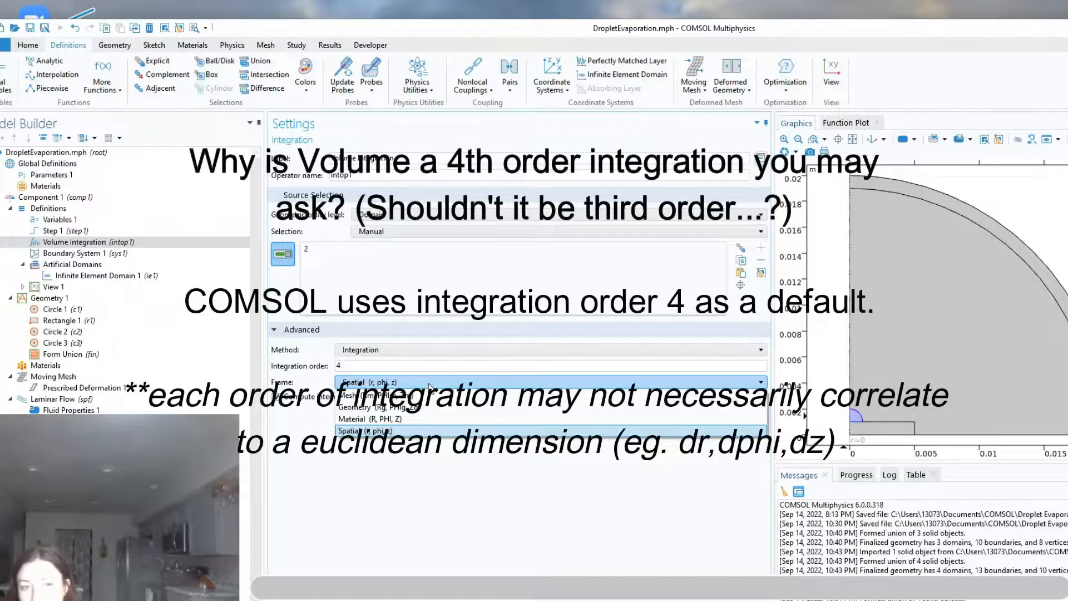
left_click(431, 387)
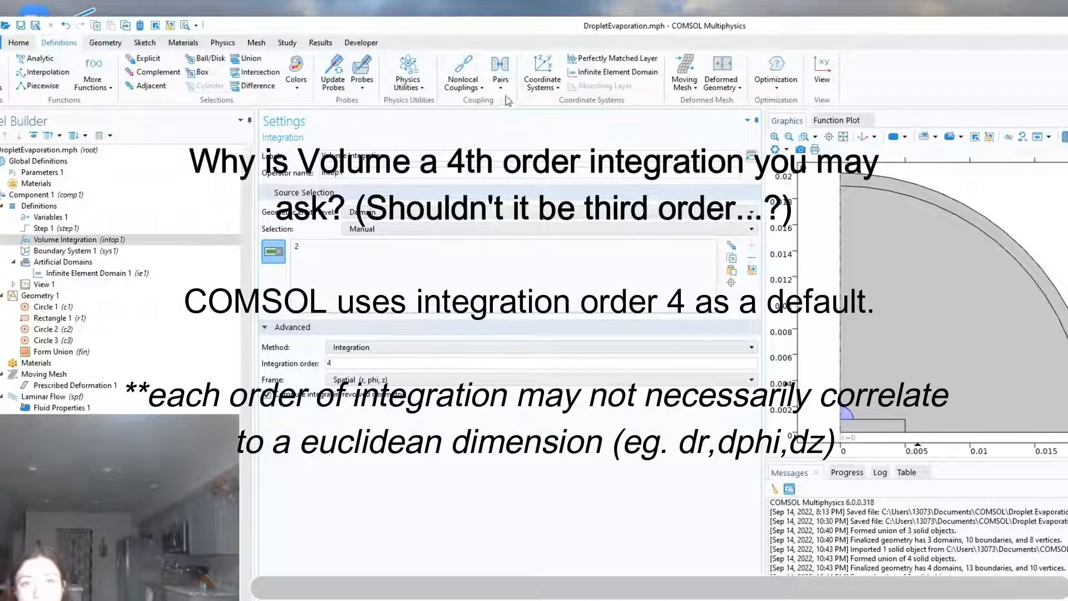
Add a second Integration coupling at point level on the droplet's contact point with the substrate, and disable computing the integral in revolved geometry
left_click(476, 89)
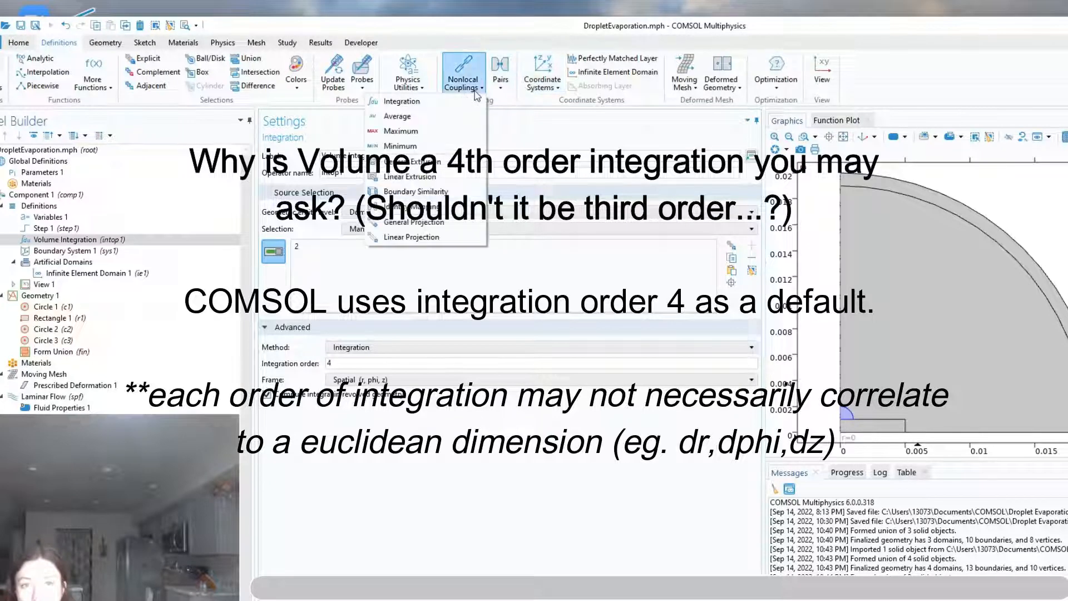
left_click(445, 102)
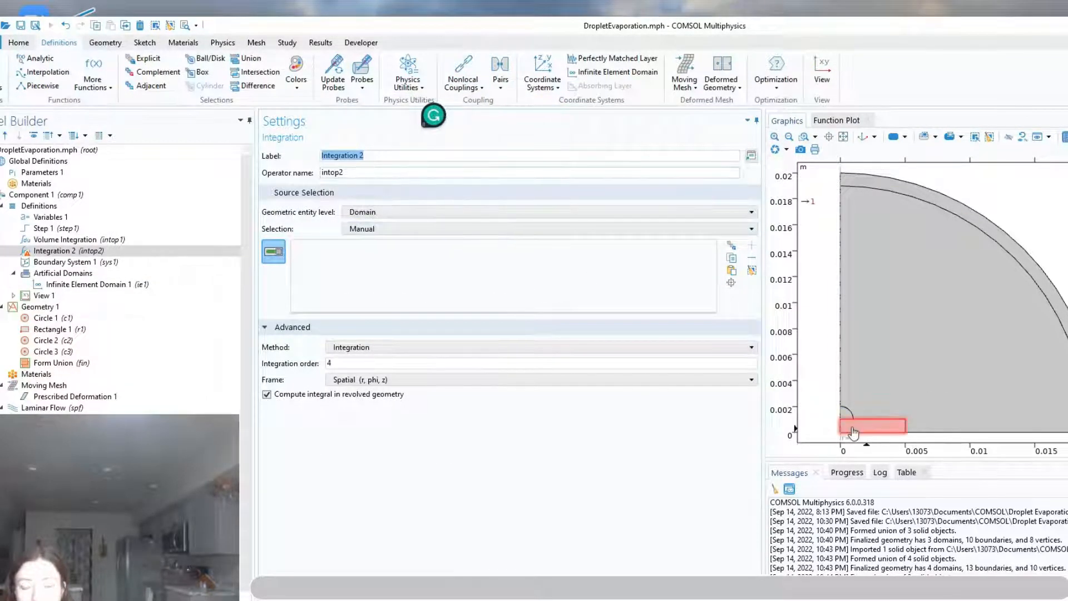
left_click(376, 213)
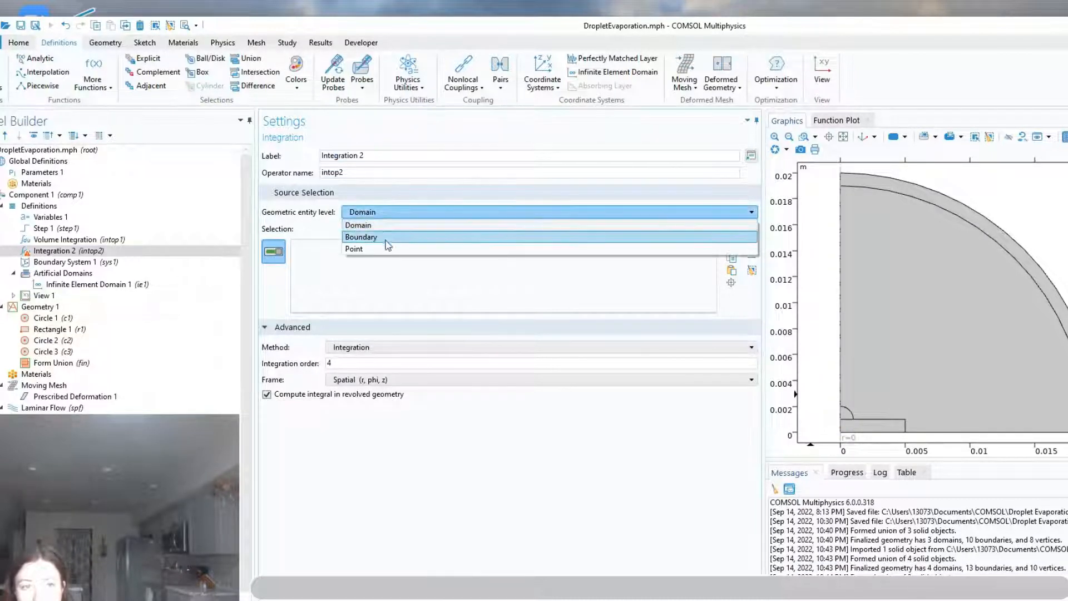
left_click(379, 249)
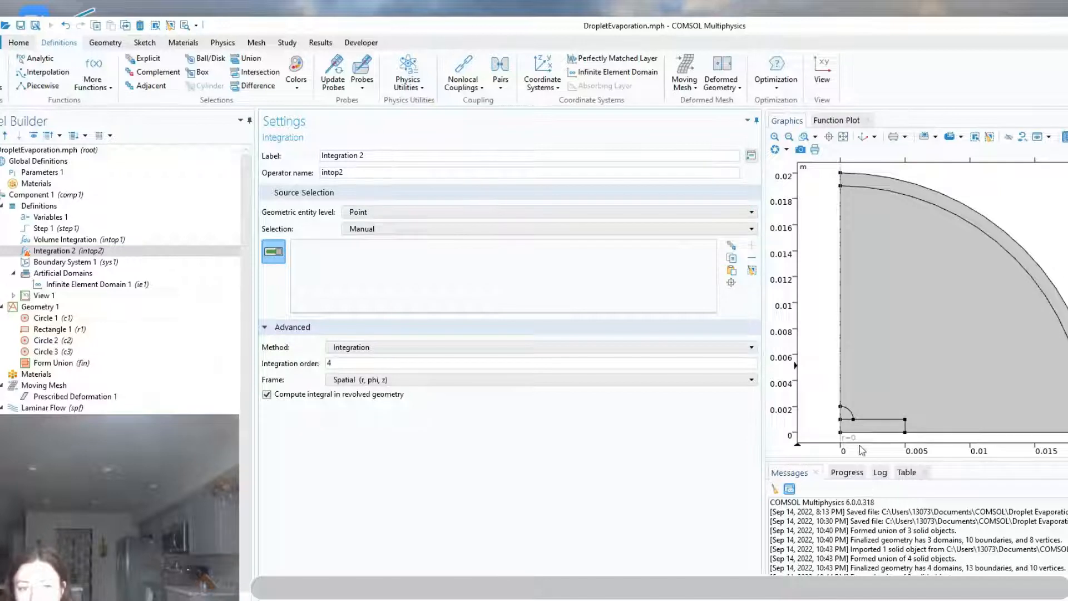
scroll(851, 419, "up", 5)
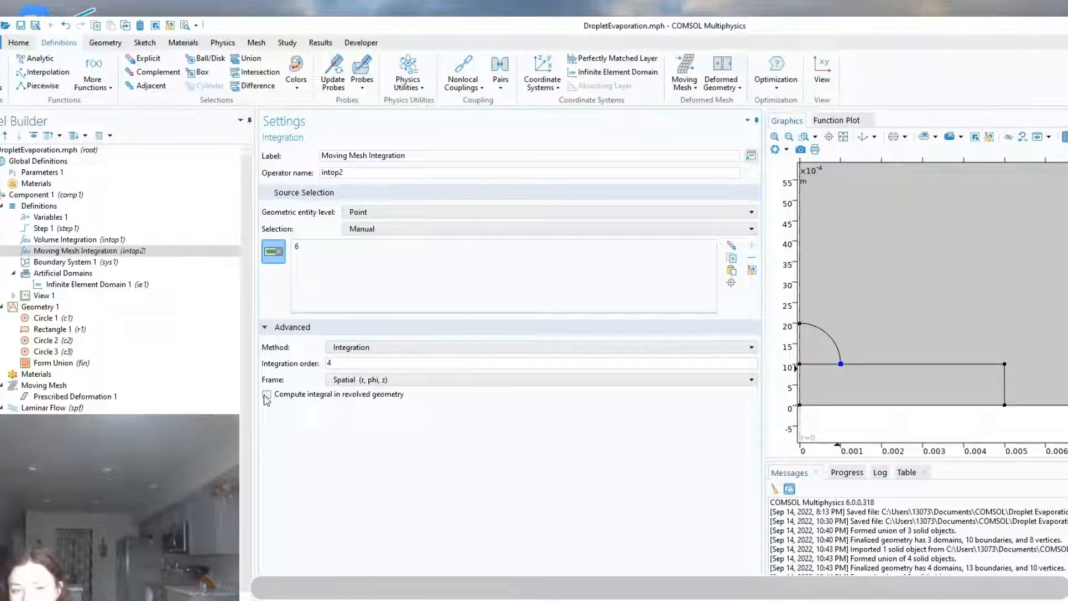
left_click(266, 395)
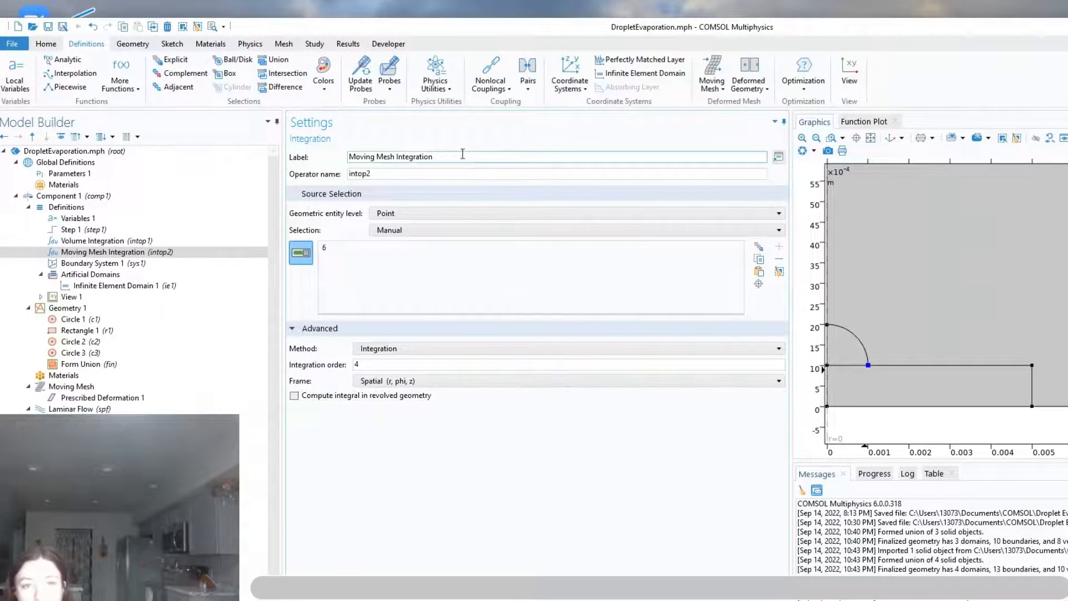
Rename the point-level Integration coupling from Moving Mesh Integration to Mesh Displacement
left_click_drag(461, 159, 346, 157)
type("Mesh ")
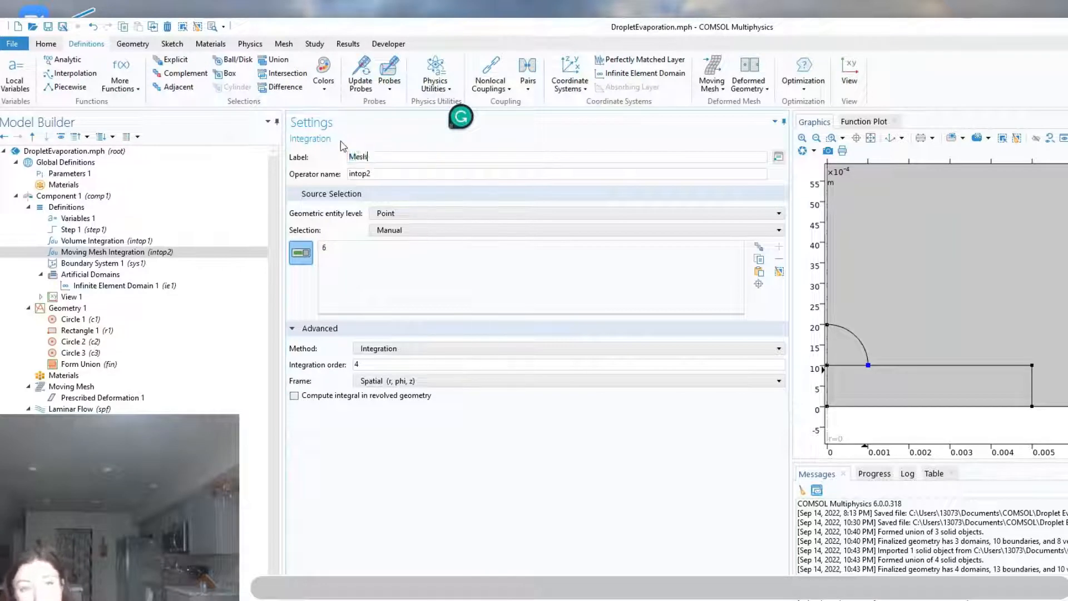
type("Displacement")
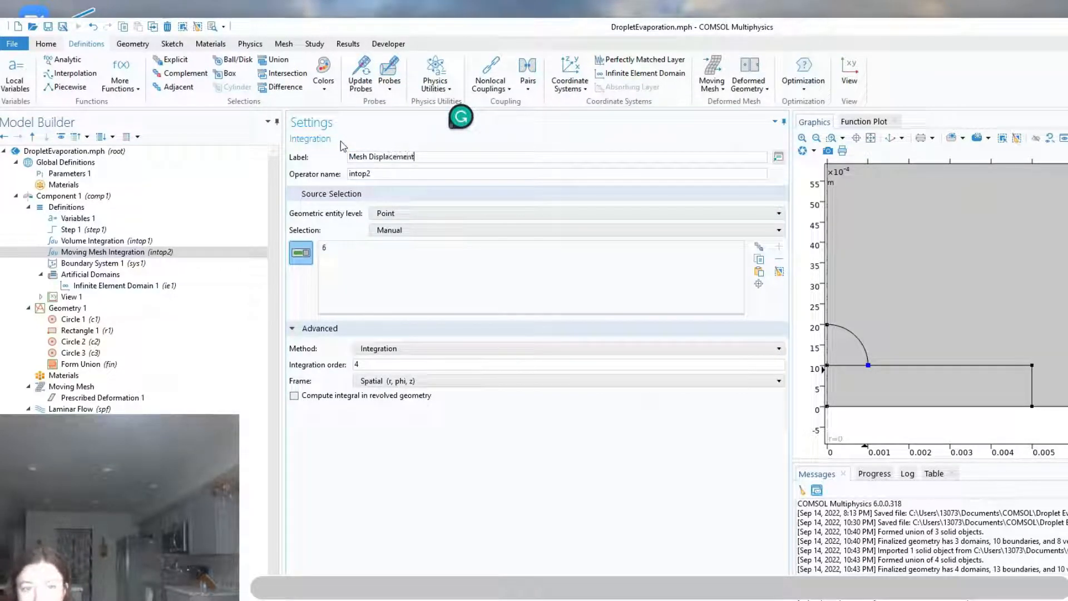
key("Return")
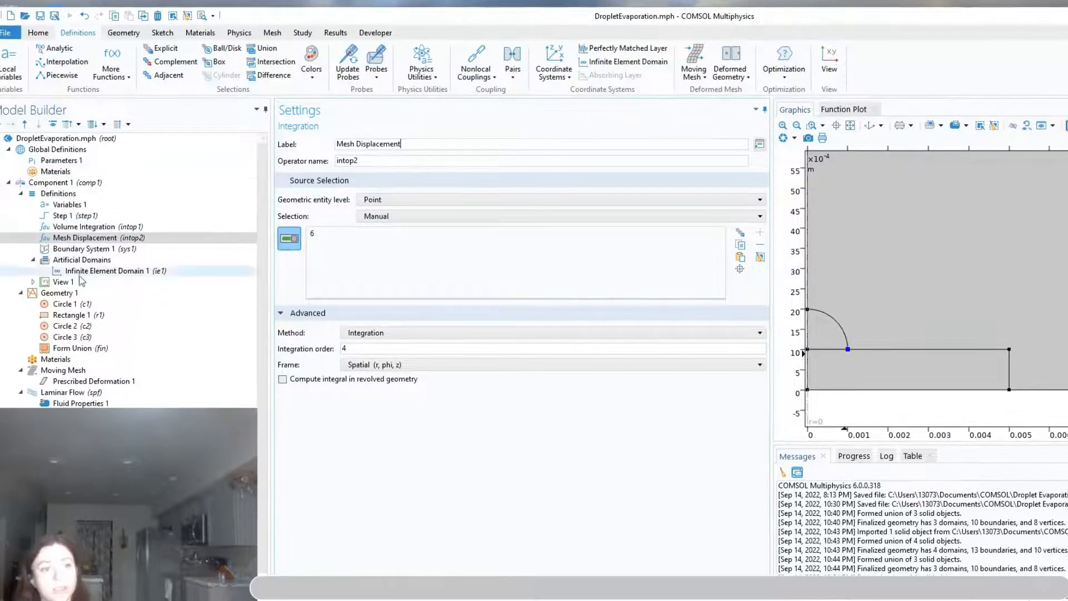
Search the material library for water and add H2O (water) [liquid] to the component
left_click(56, 359)
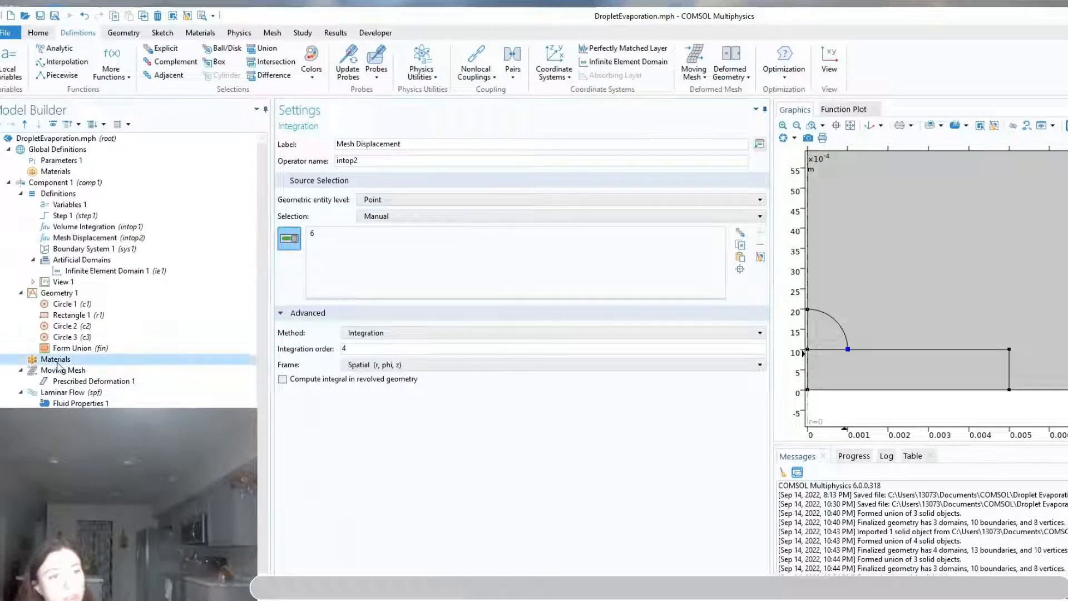
left_click(200, 33)
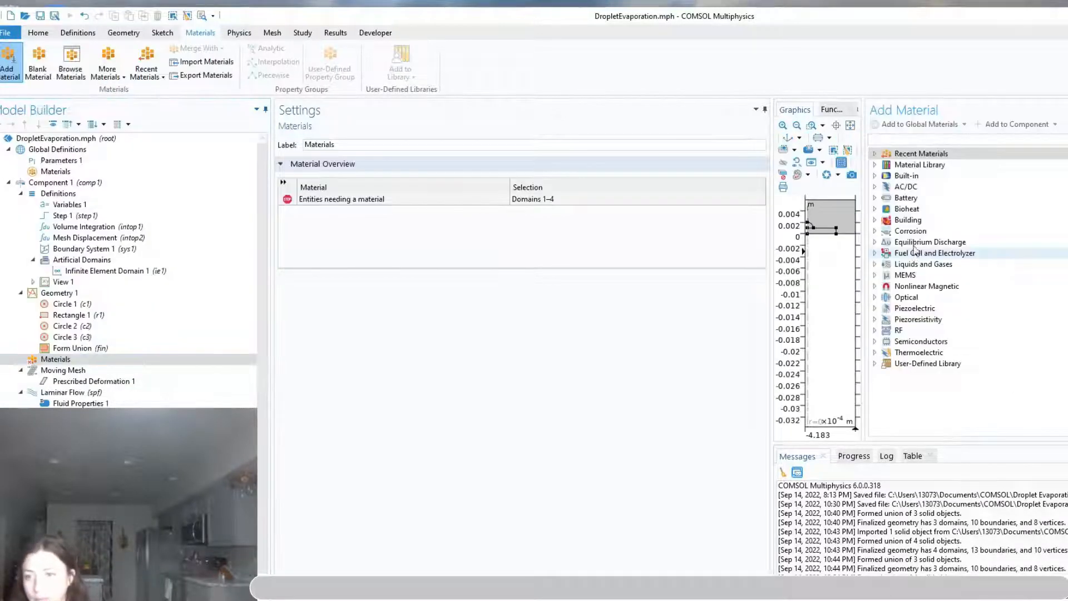
left_click(923, 139)
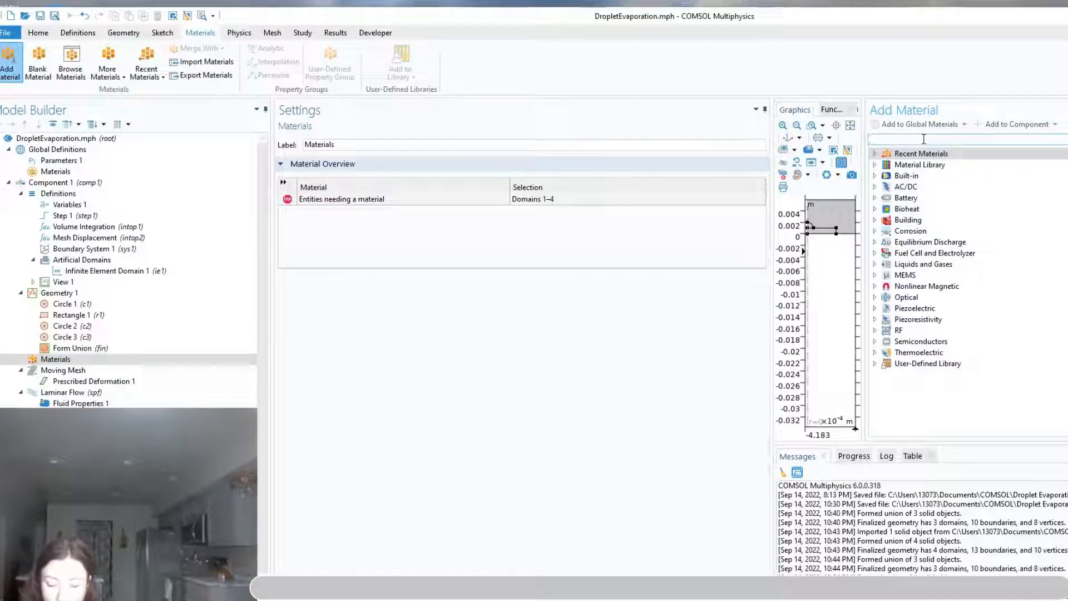
type("water")
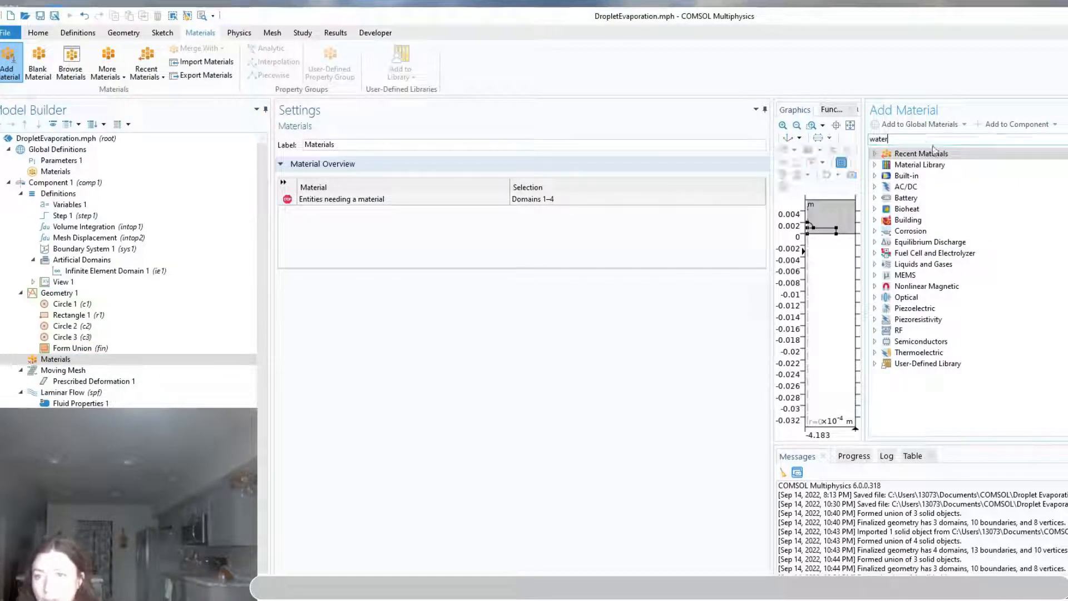
key("Return")
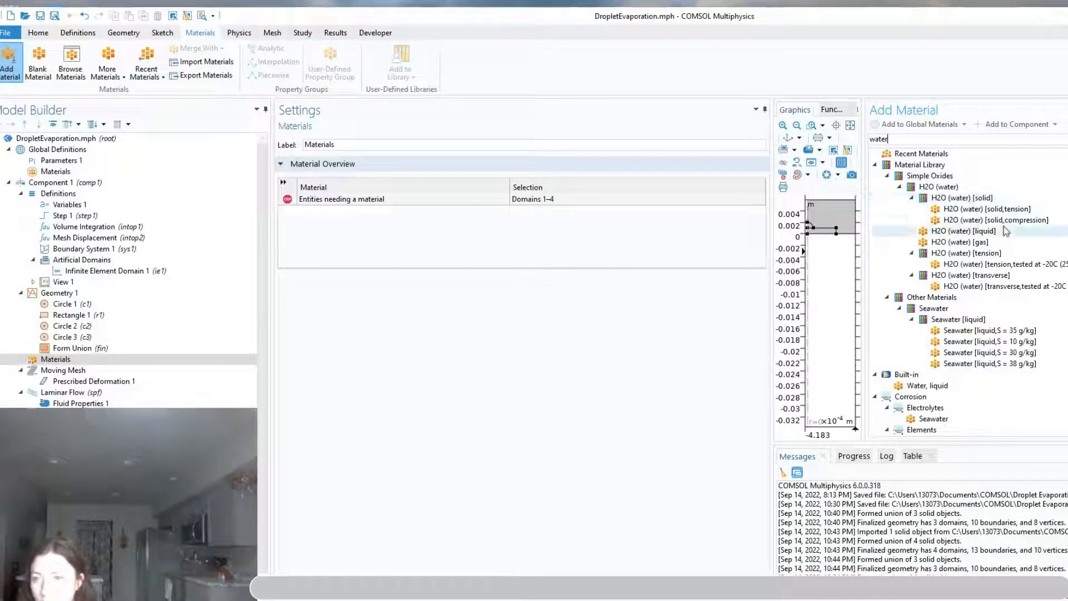
left_click(988, 230)
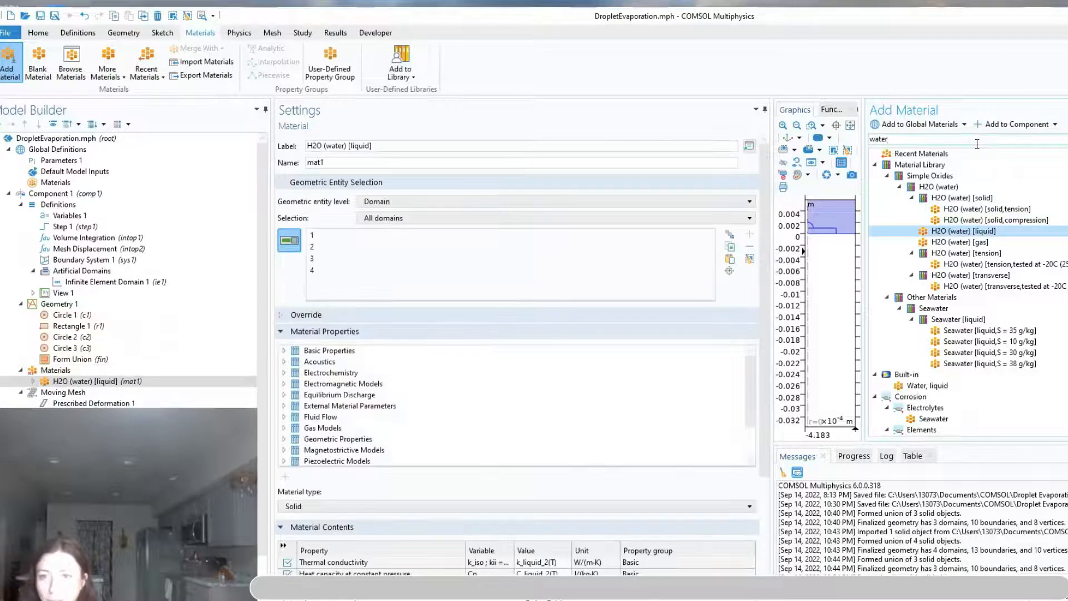
Search the material library for Air, add the Built-in Air material to the component, and close the material browser
left_click_drag(971, 143, 852, 136)
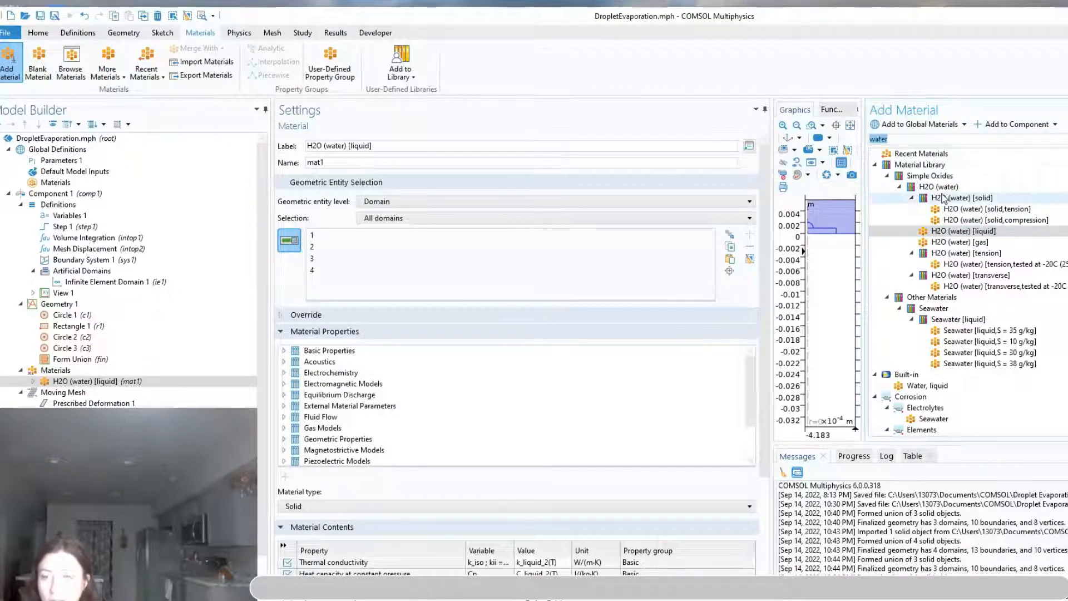
type("Air")
key("Return")
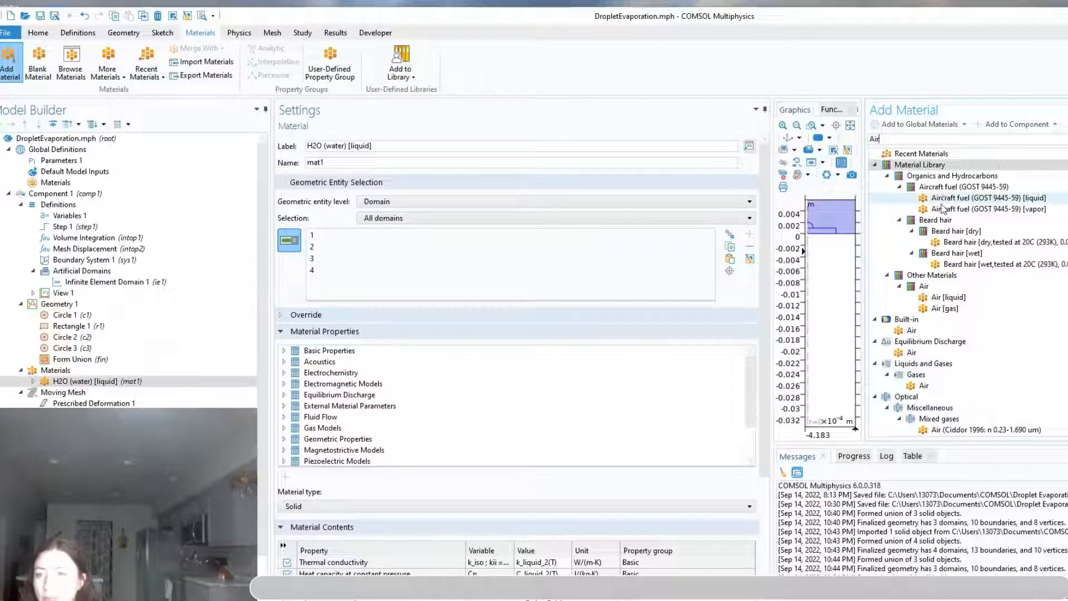
left_click(945, 309)
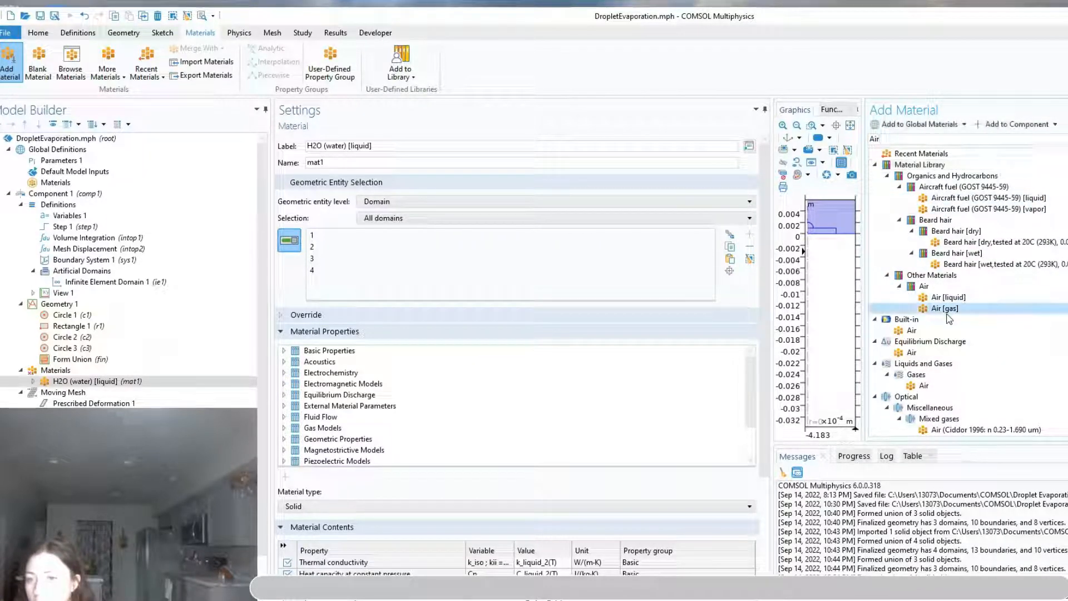
left_click(912, 331)
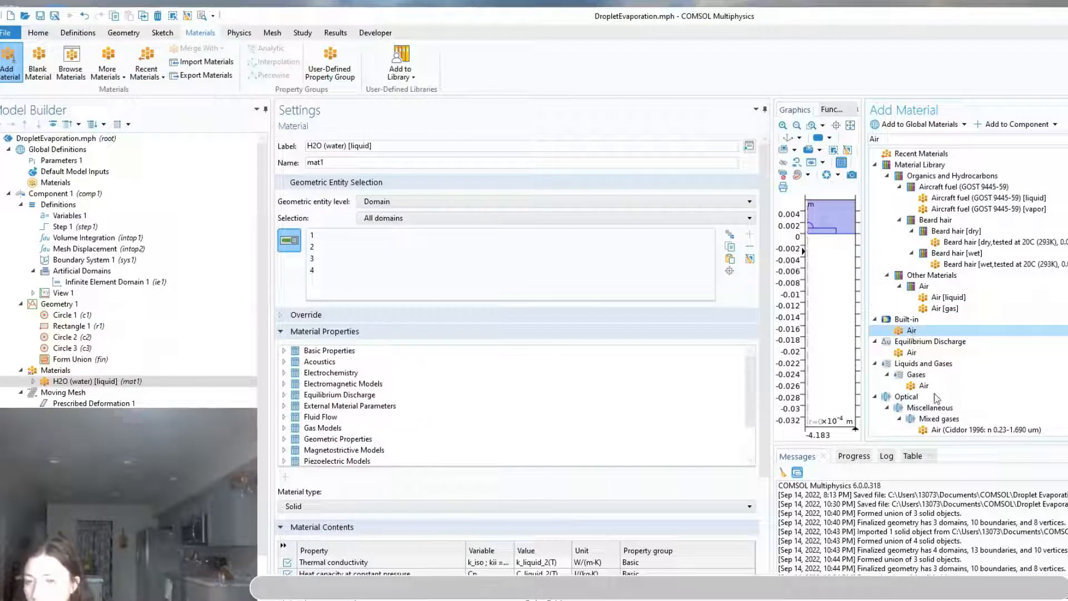
double_click(912, 331)
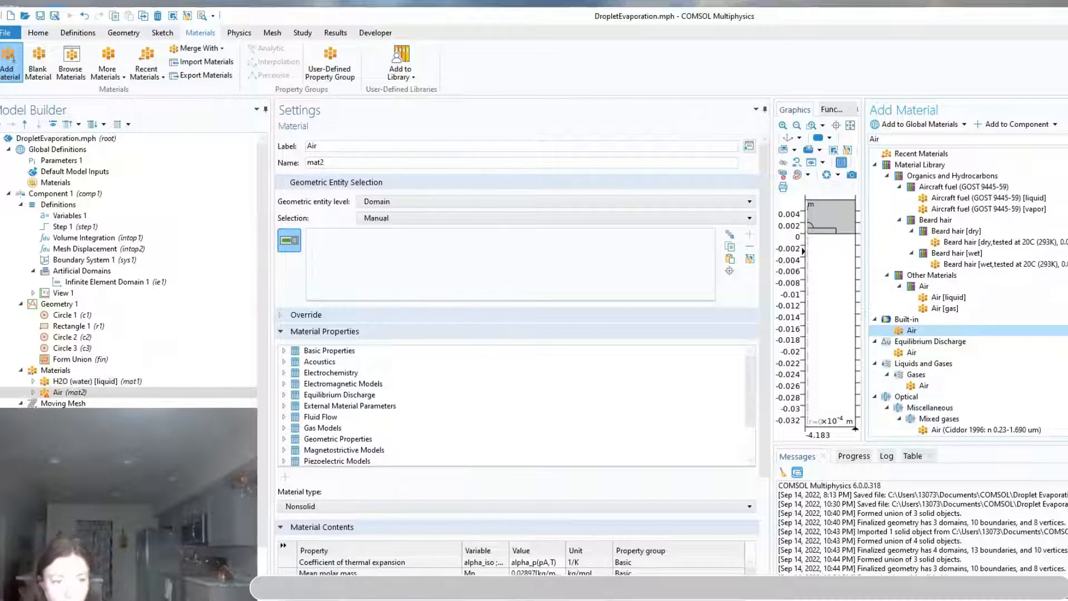
left_click(1066, 109)
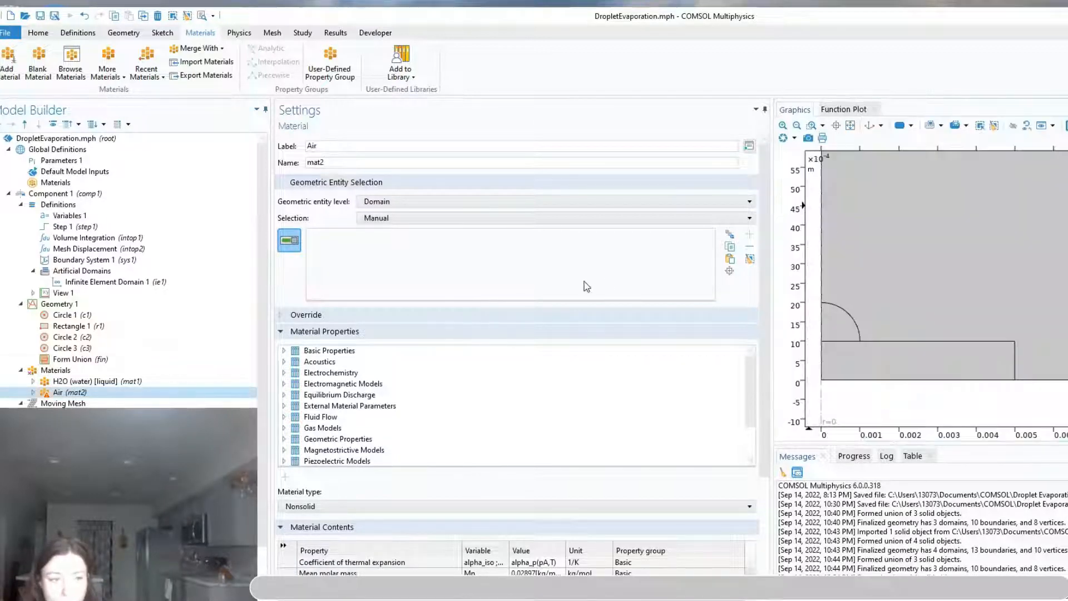
Restrict the H2O (water) [liquid] material to the droplet domain and assign Air to the surrounding air domain and outer infinite element shell
left_click(82, 380)
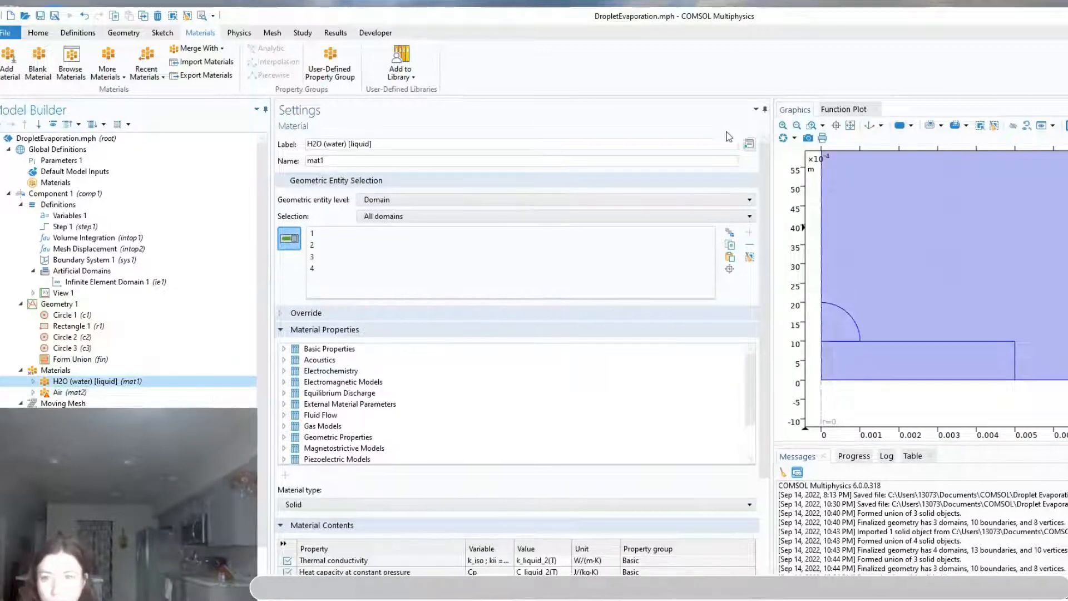
left_click(849, 125)
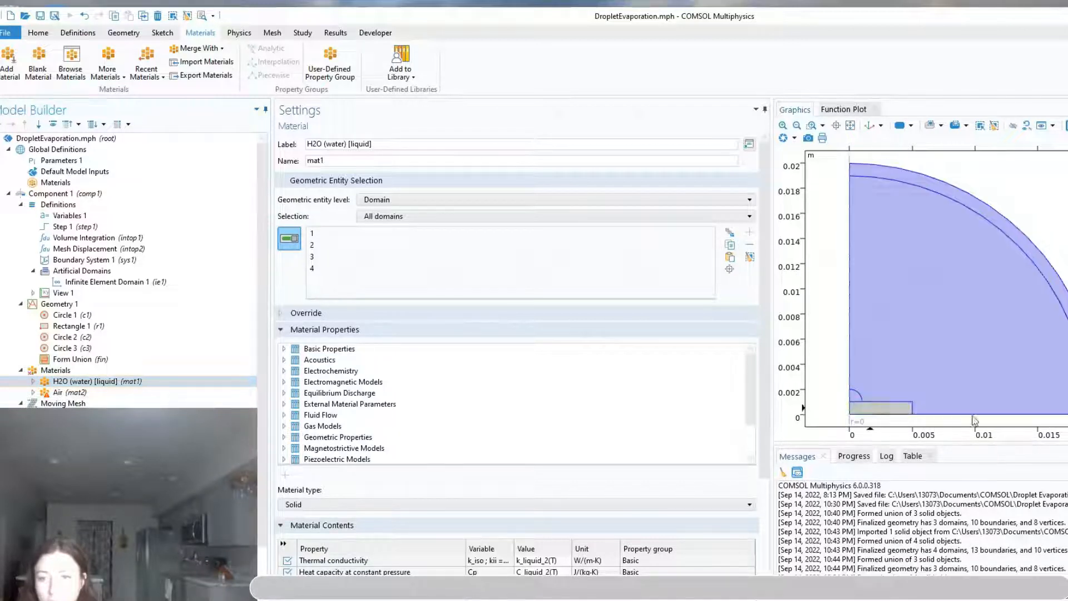
left_click(878, 408)
left_click(1040, 326)
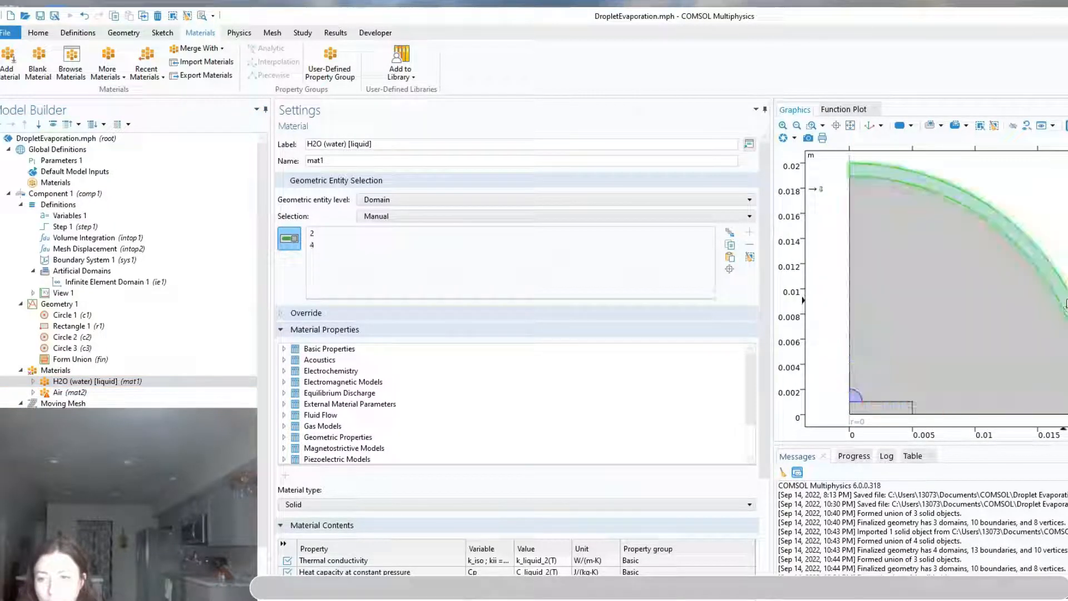
left_click(1063, 305)
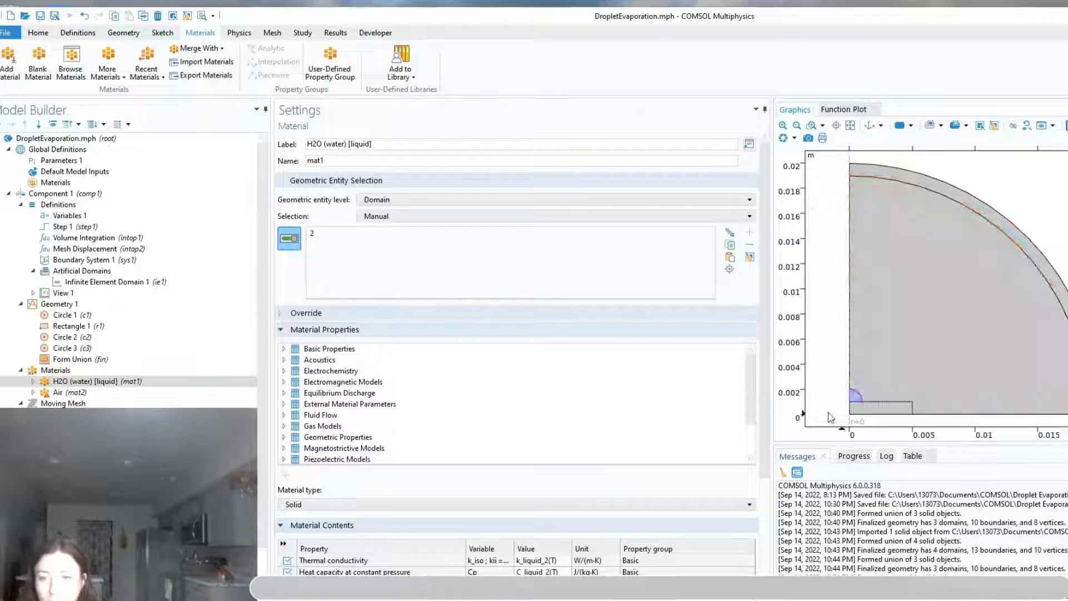
left_click(84, 392)
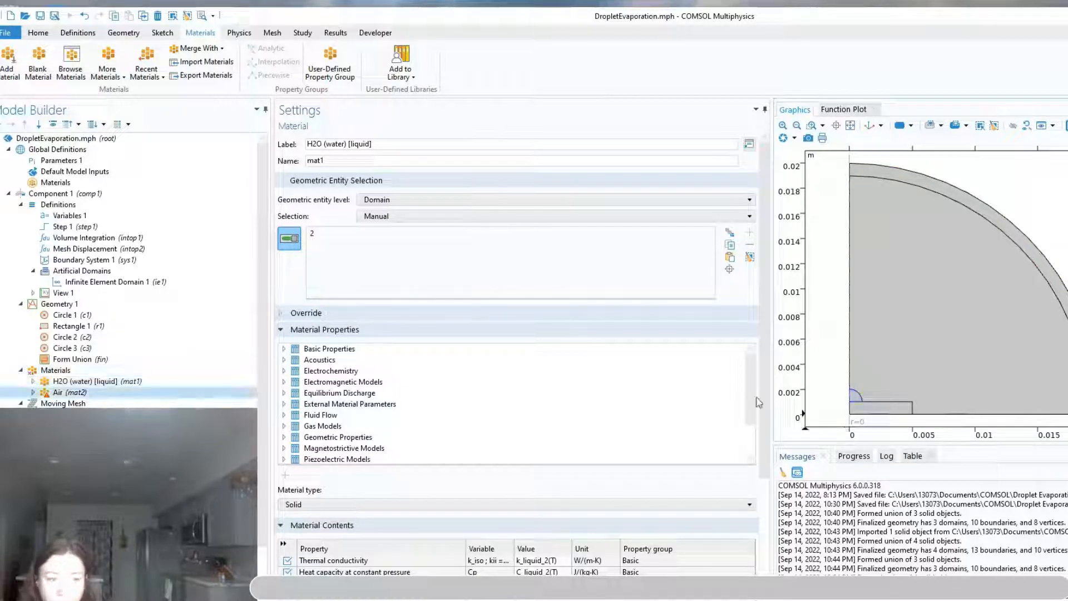
left_click(1039, 257)
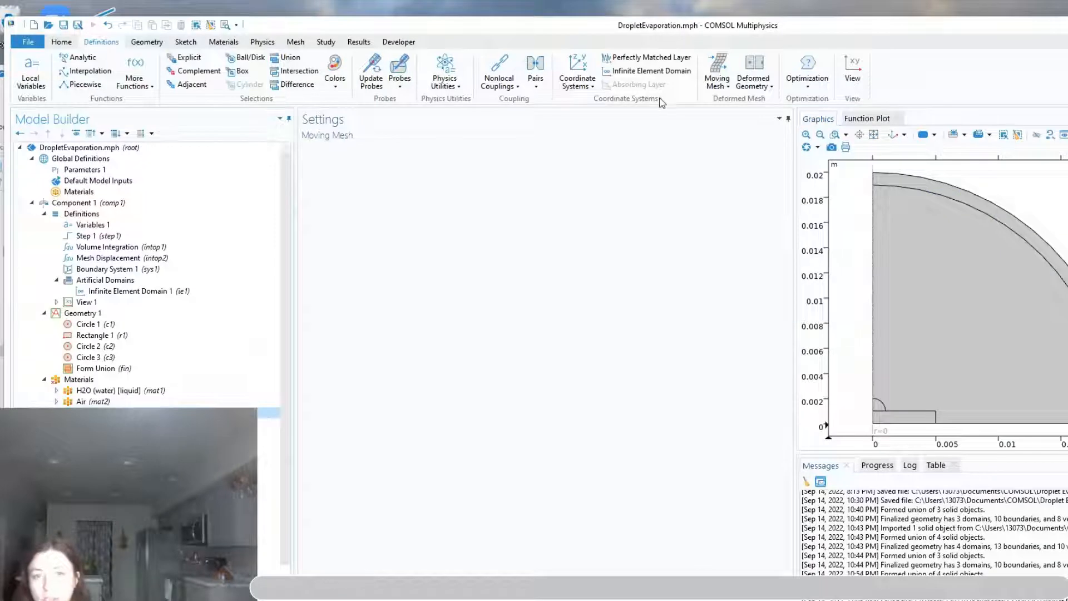
Add a moving-mesh Deforming Domain on the droplet and surrounding air domains, and a Prescribed Normal Mesh Displacement on the air domain's symmetry axis edge
left_click(724, 86)
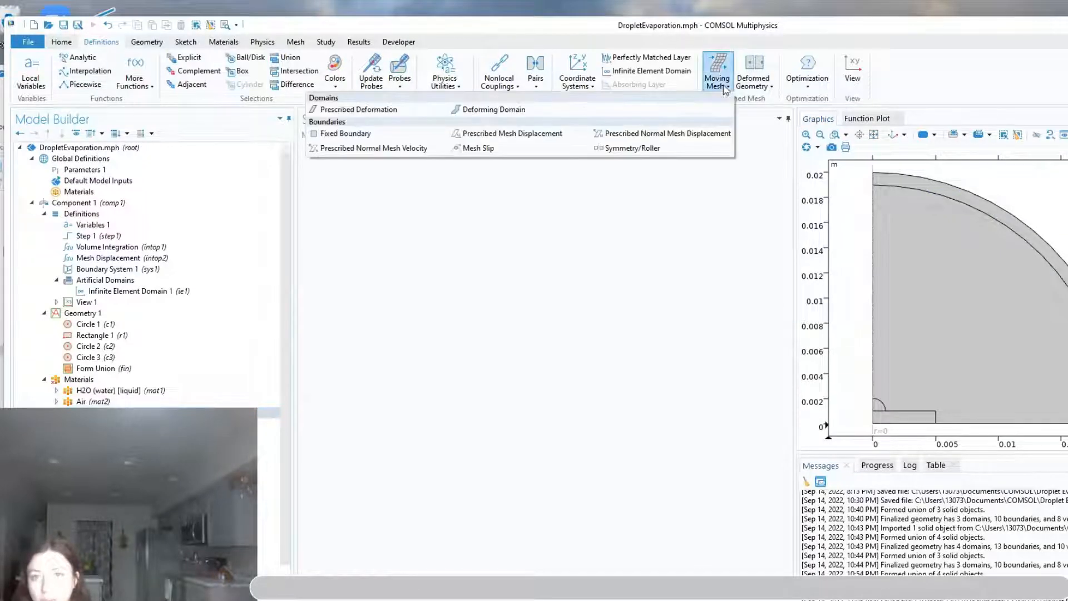
left_click(513, 114)
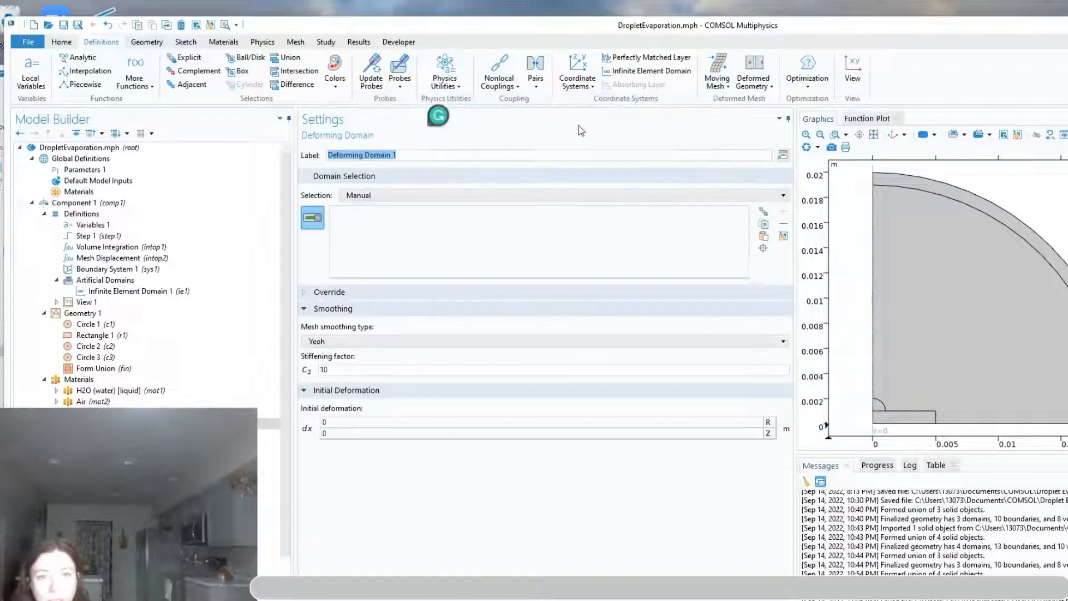
left_click(994, 315)
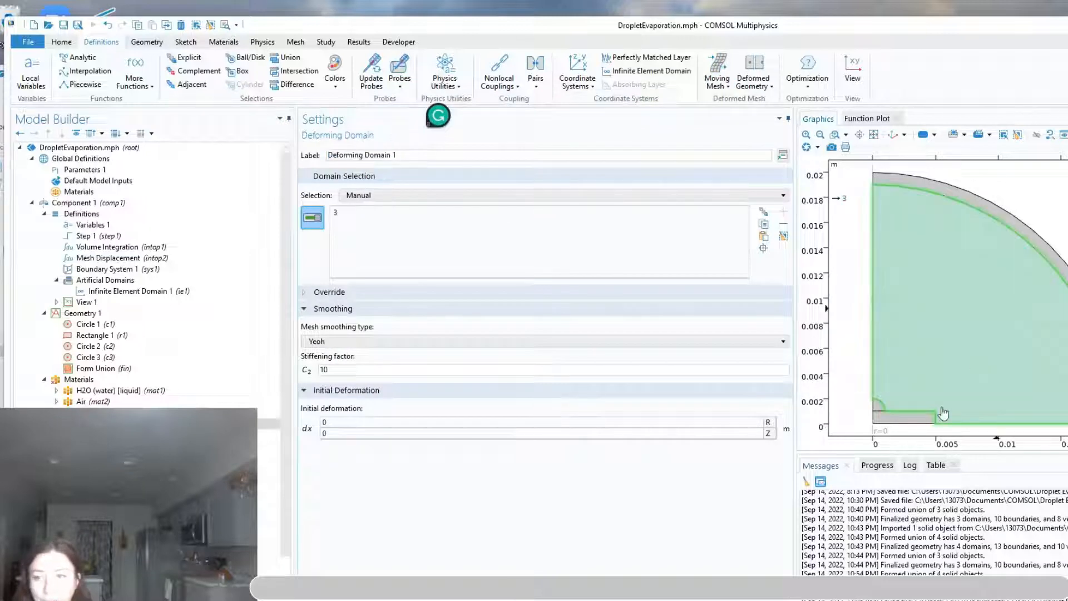
left_click(879, 405)
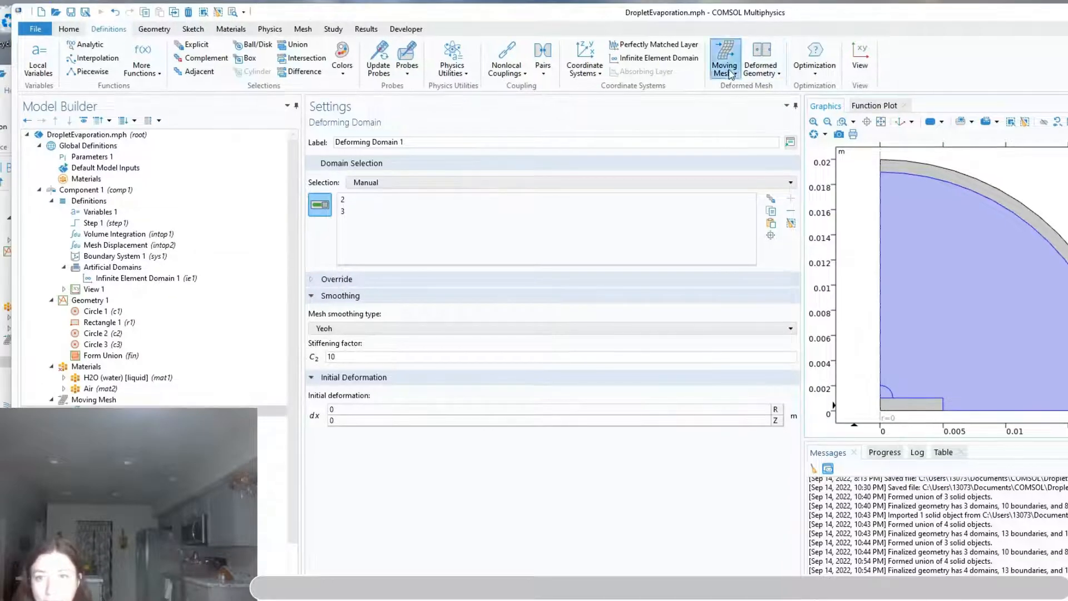
left_click(728, 72)
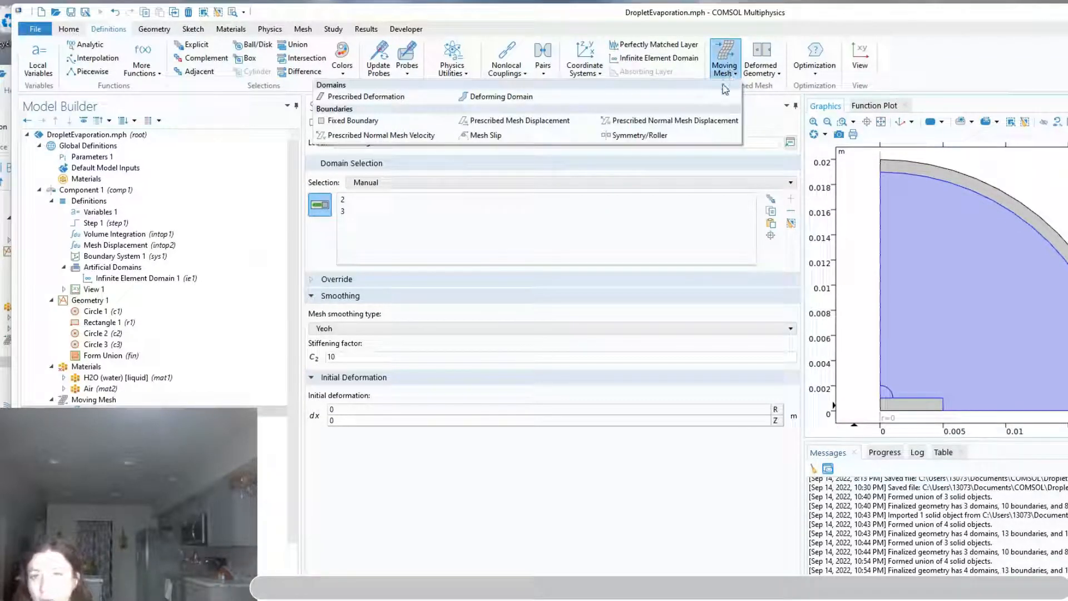
left_click(694, 122)
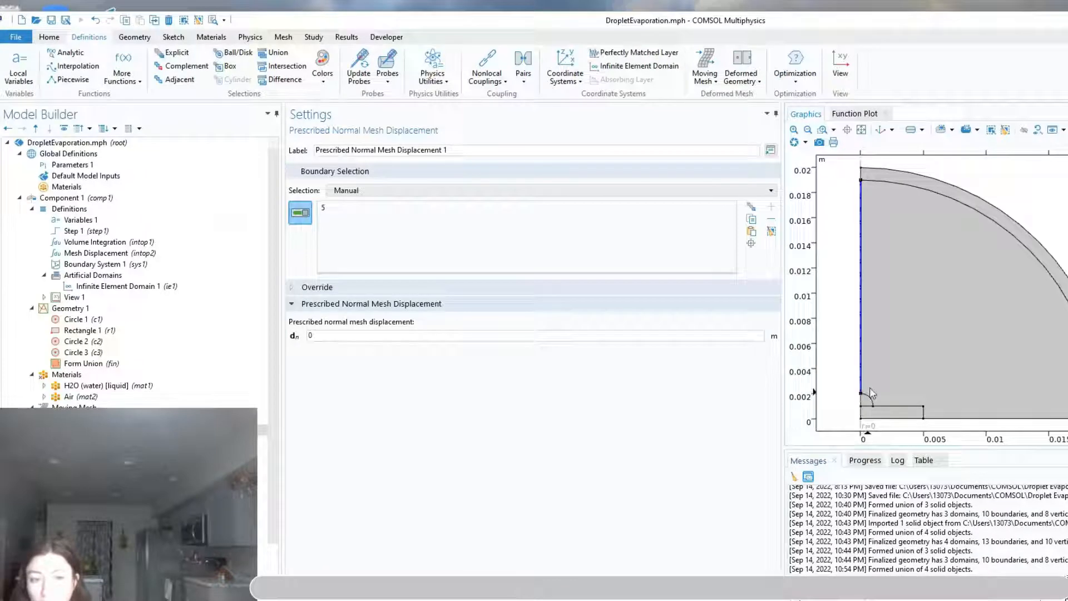
Add a moving-mesh Fixed Boundary on the substrate's outer vertical side, the air domain's bottom edge and the inner arc of the outer shell
left_click(705, 69)
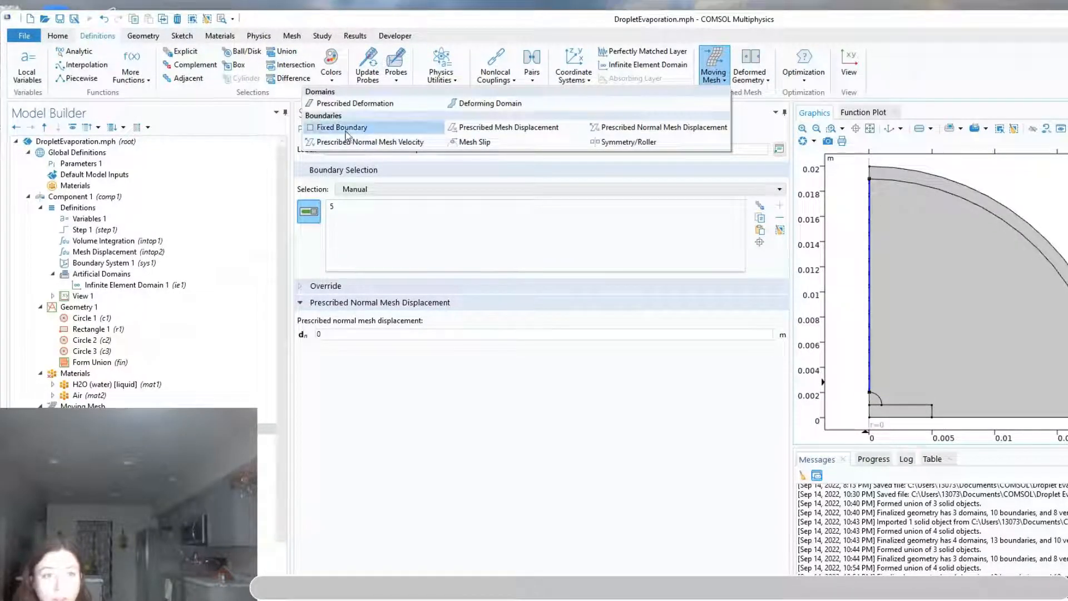
left_click(348, 133)
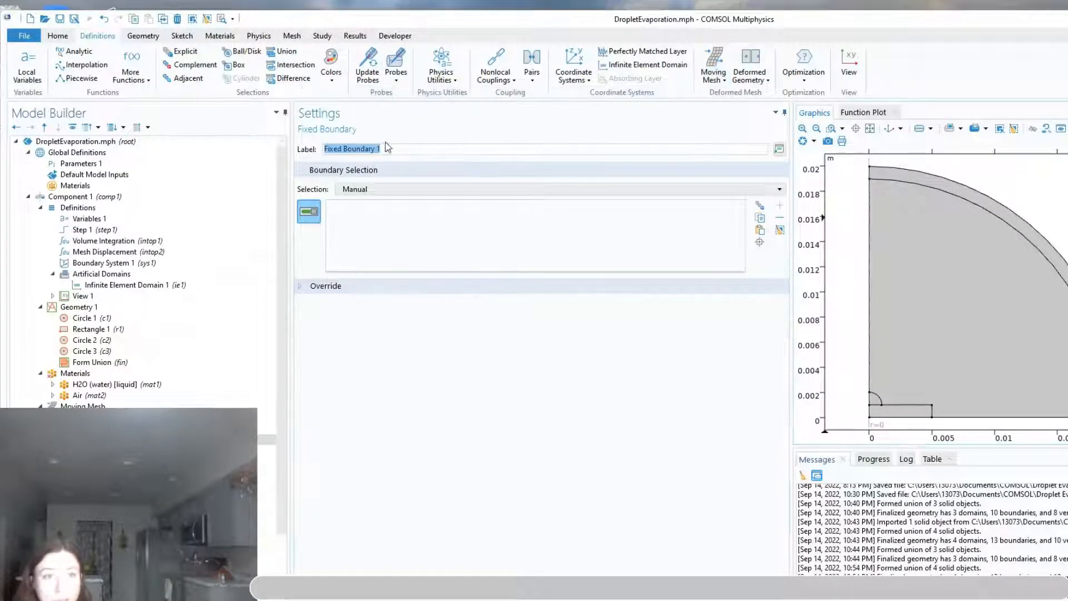
left_click(932, 413)
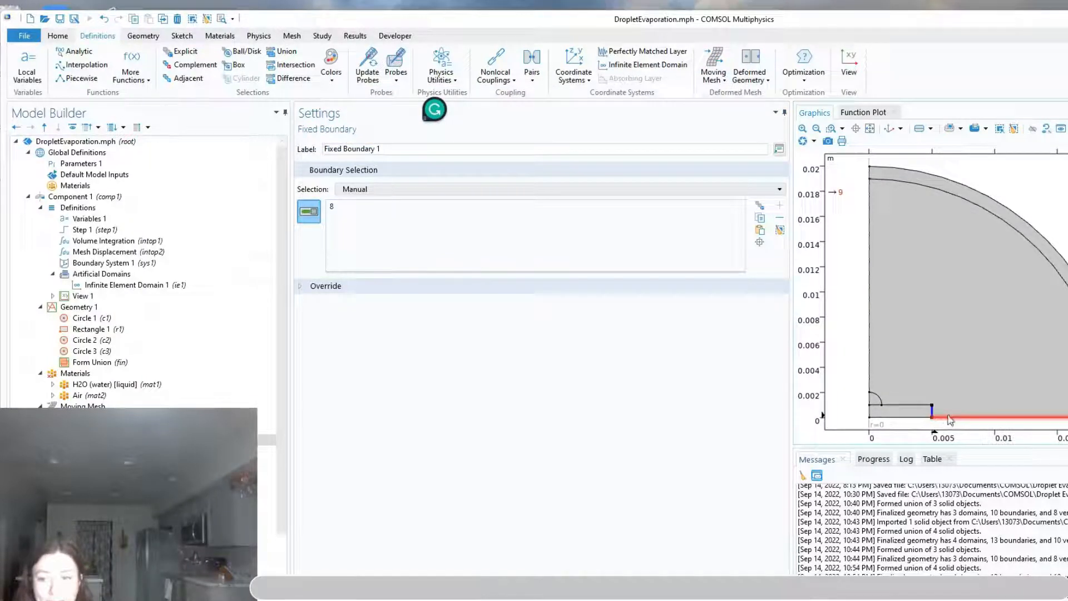
left_click(944, 418)
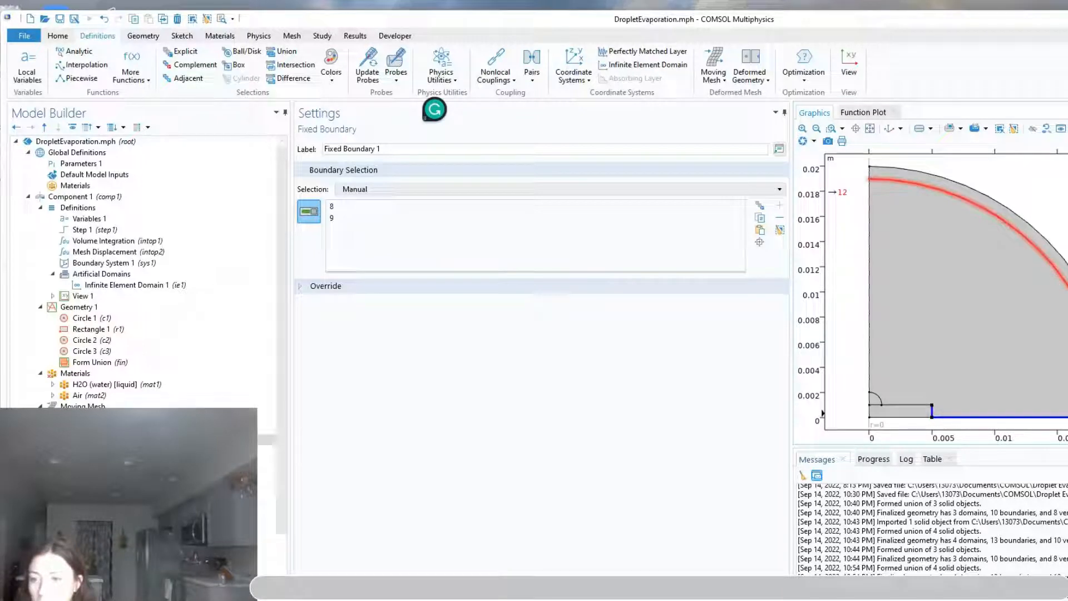
left_click(1028, 243)
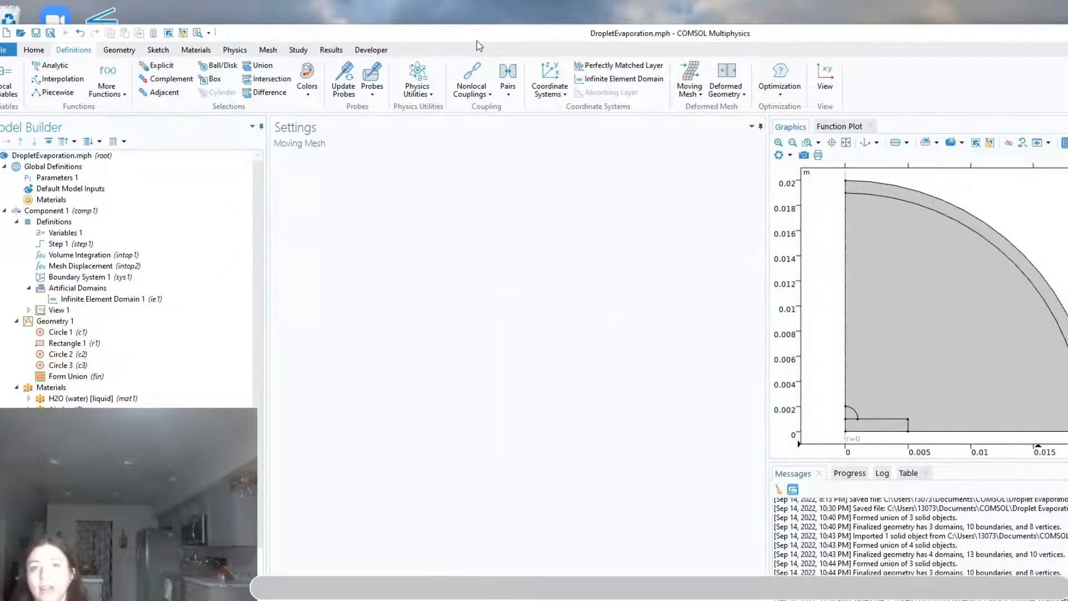
Add a Prescribed Mesh Displacement on the substrate's upper surface outside the droplet
left_click(690, 90)
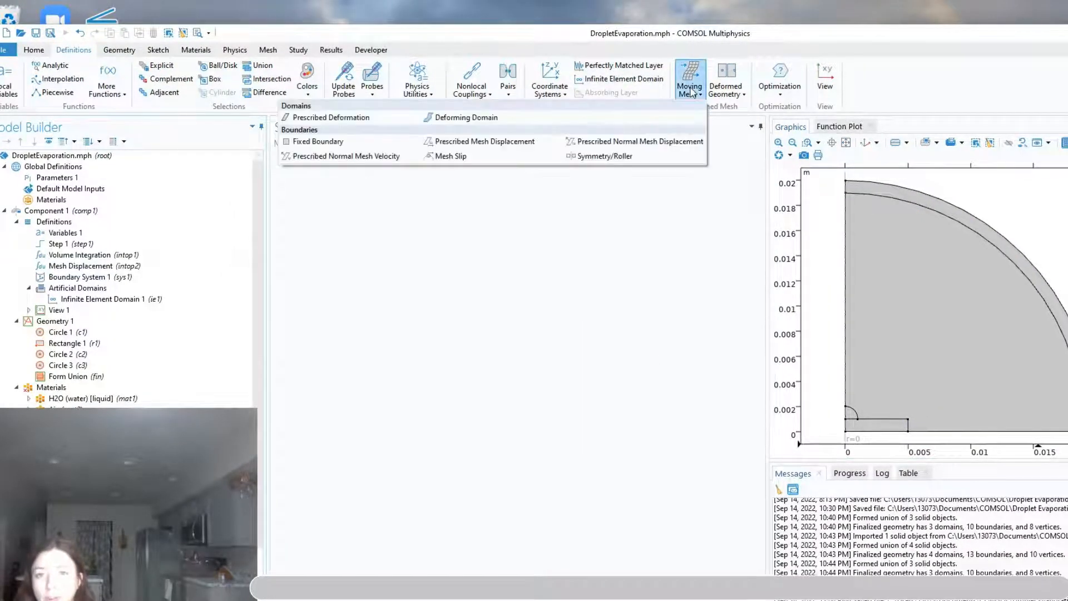
left_click(482, 142)
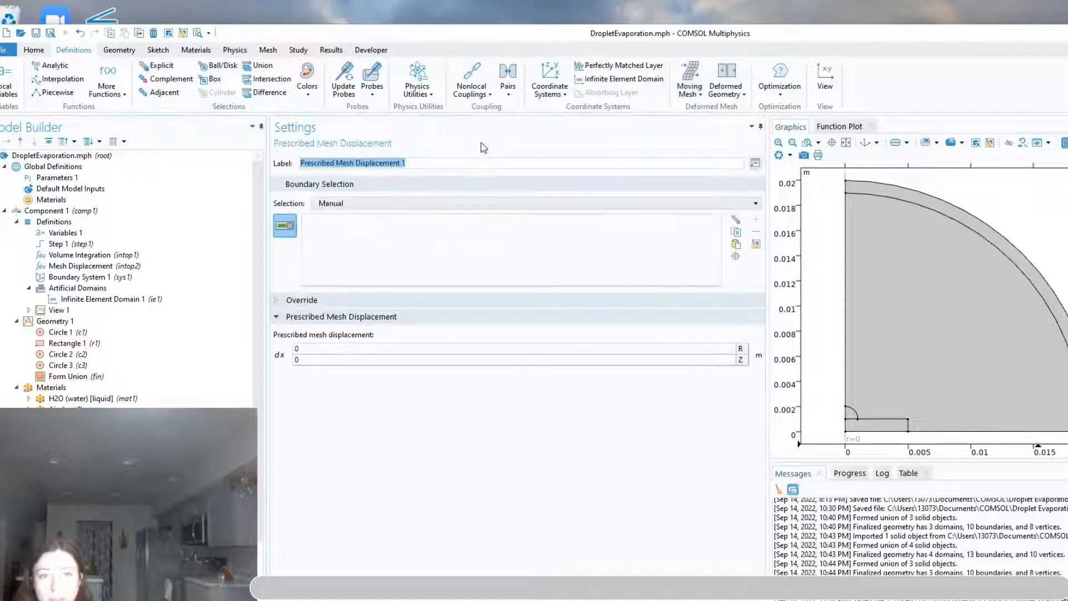
left_click(878, 423)
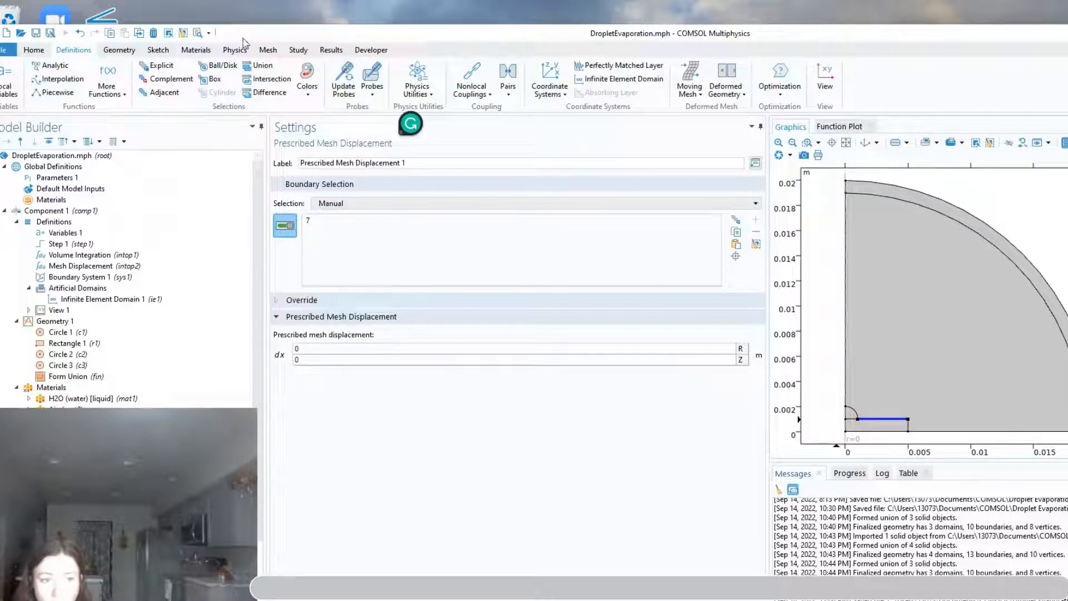
Set the radial (R) mesh displacement on the substrate's upper surface to mesh_disp*(Rg-5*R0)/(-4*R0)
double_click(319, 349)
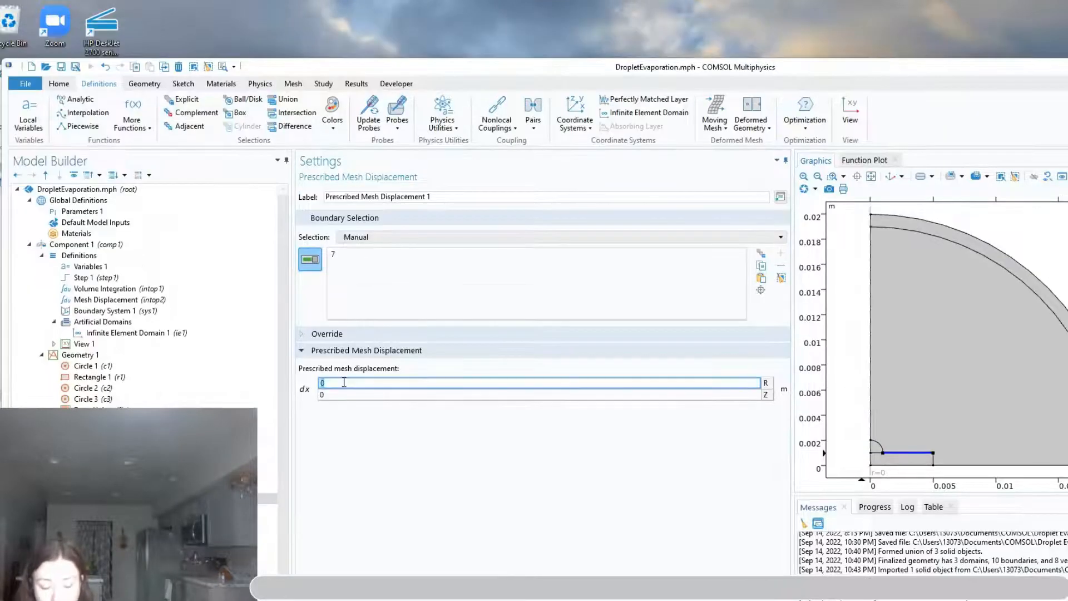
type("mesh_disp*(Rg-5*R0)/(-4*R0)")
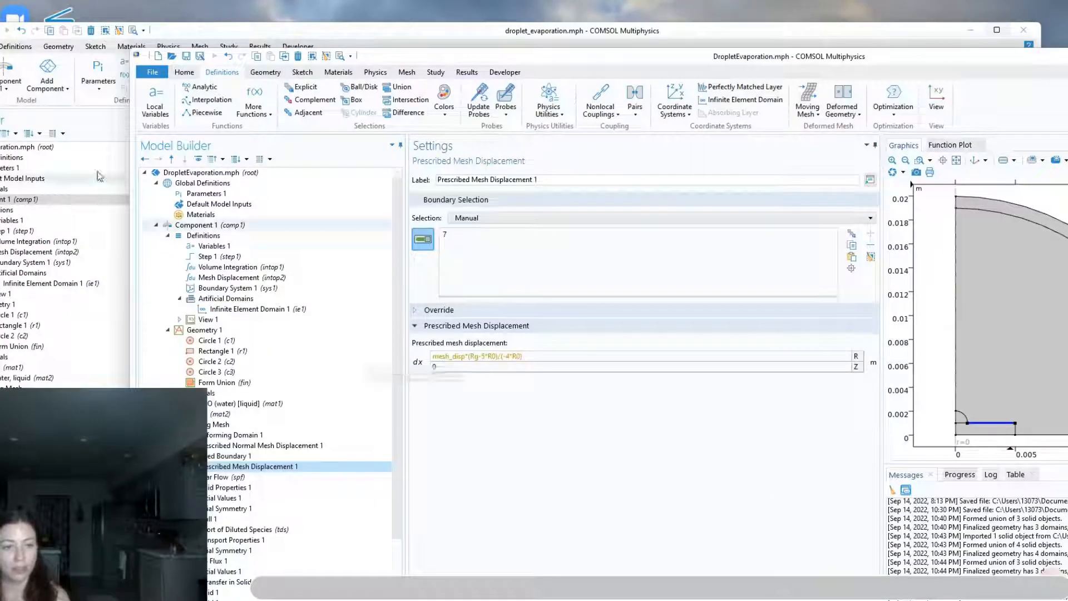
Consult Global Equations 1 in the droplet_evaporation.mph reference and name the first variable mesh_disp in the DropletEvaporation.mph model's Global Equations 1
scroll(26, 379, "down", 9)
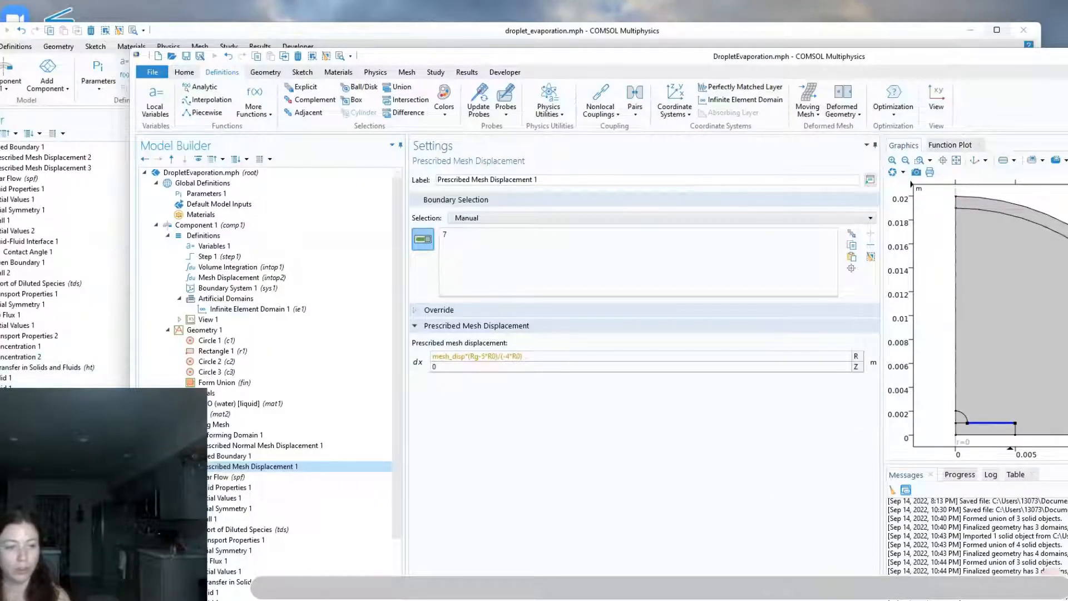
left_click(34, 471)
left_click(34, 482)
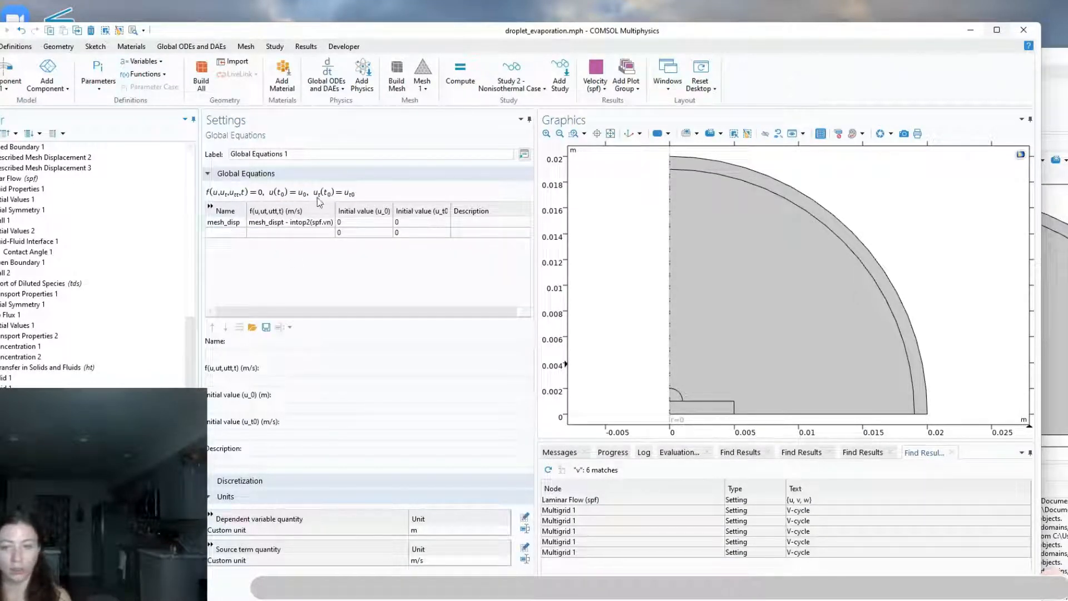
left_click(1056, 62)
scroll(312, 555, "down", 5)
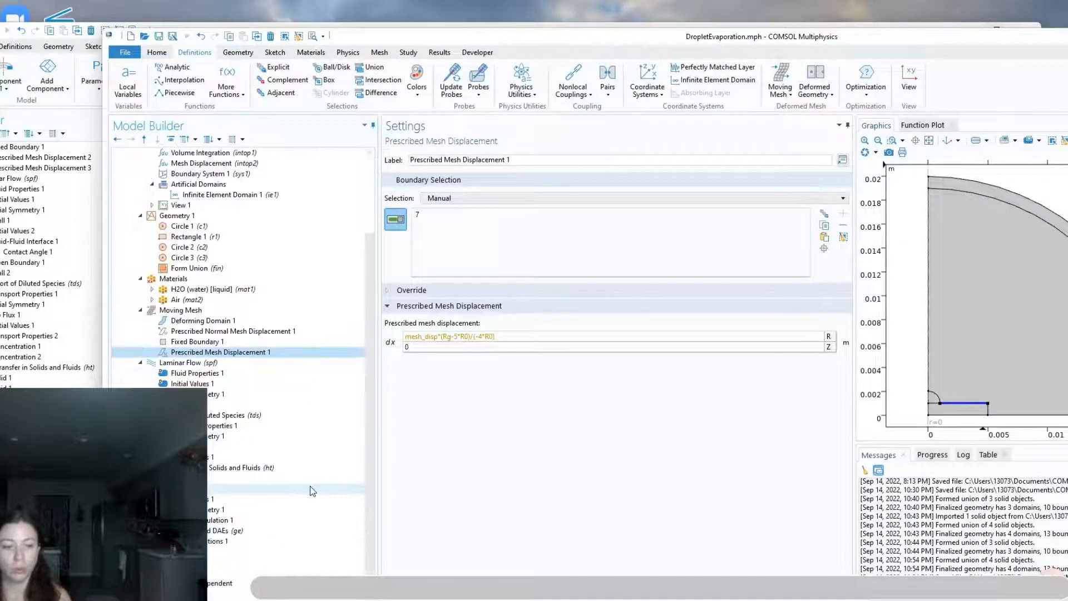
left_click(278, 530)
left_click(278, 541)
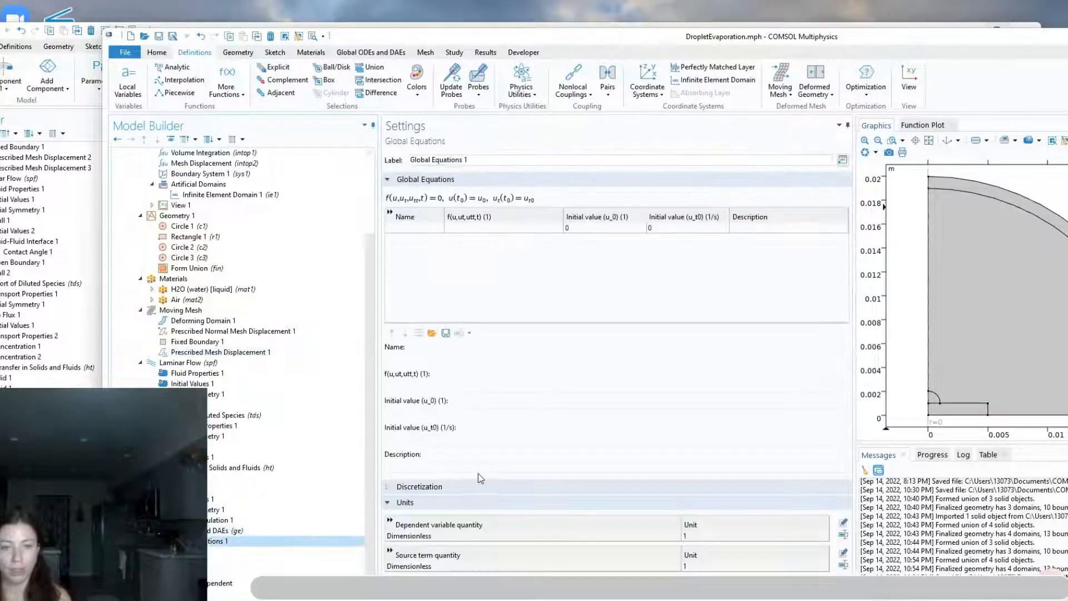
left_click(432, 229)
left_click(431, 228)
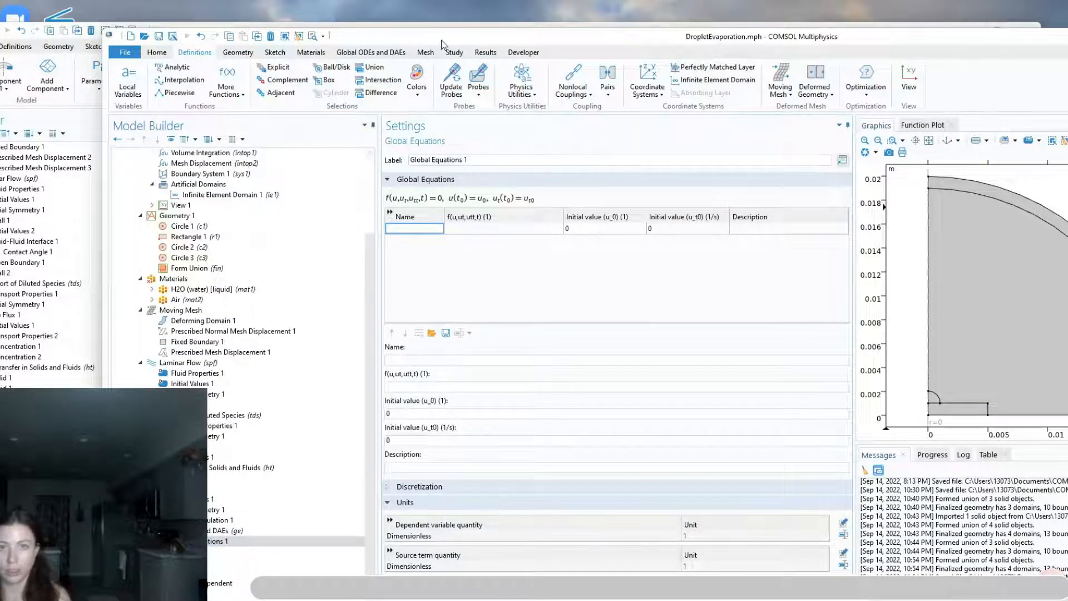
mouse_move(442, 42)
left_mouse_down()
mouse_move(450, 348)
mouse_move(448, 36)
left_mouse_up()
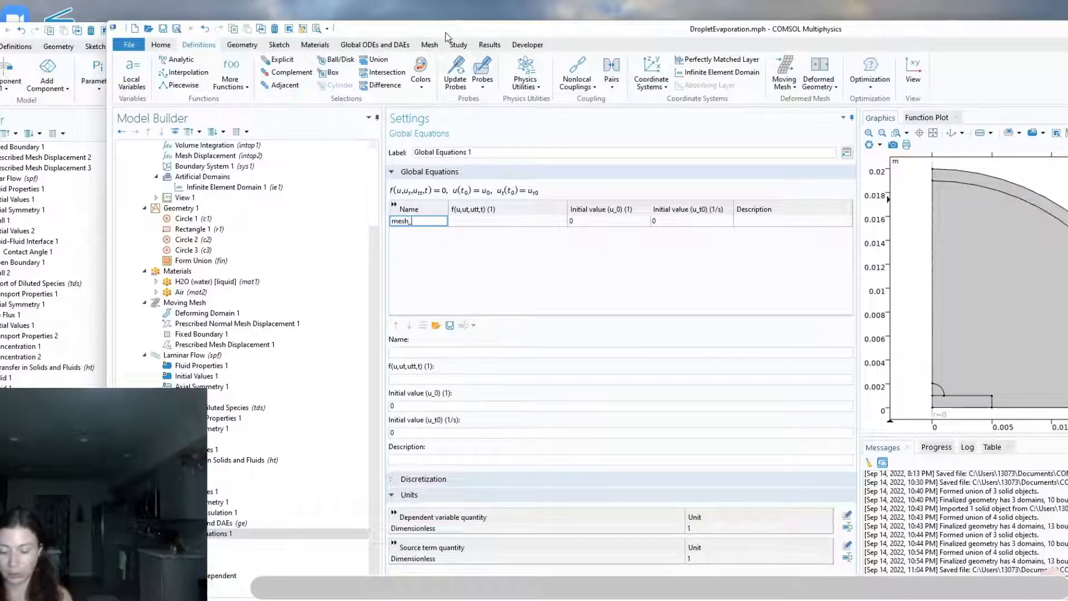
type("disp")
key("Tab")
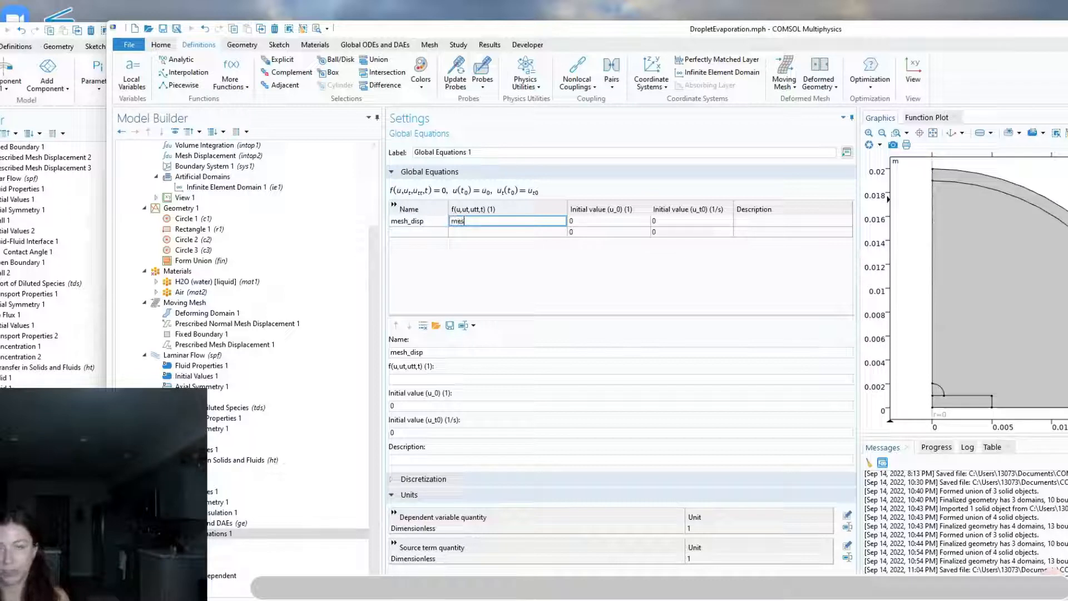
Define the mesh_disp global equation as mesh_dispt-intop2(spf.vn), following the reference model
type("h_disp")
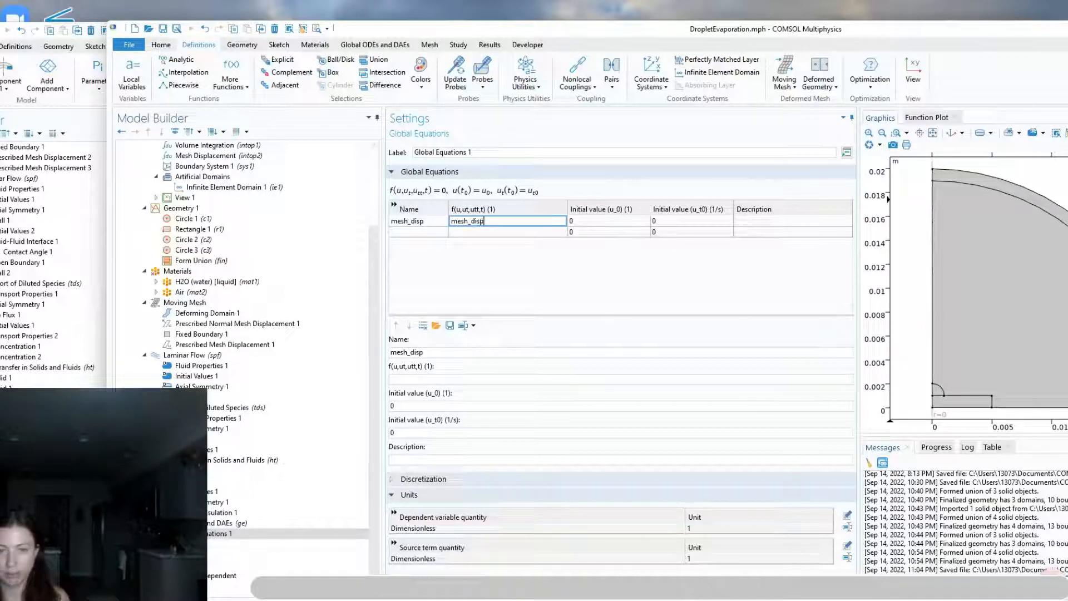
type("t")
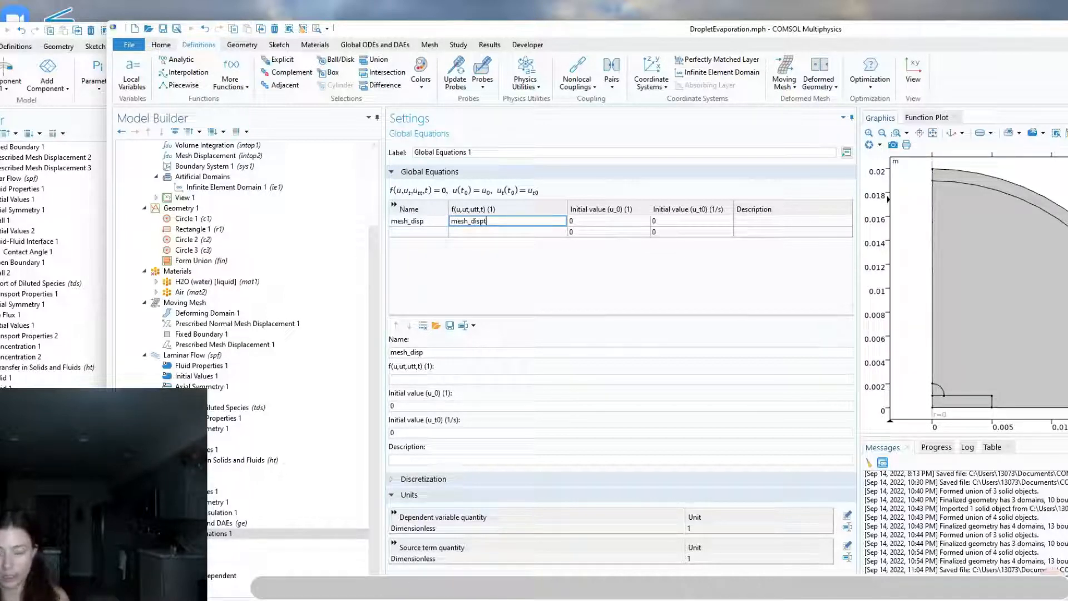
type("-intop2")
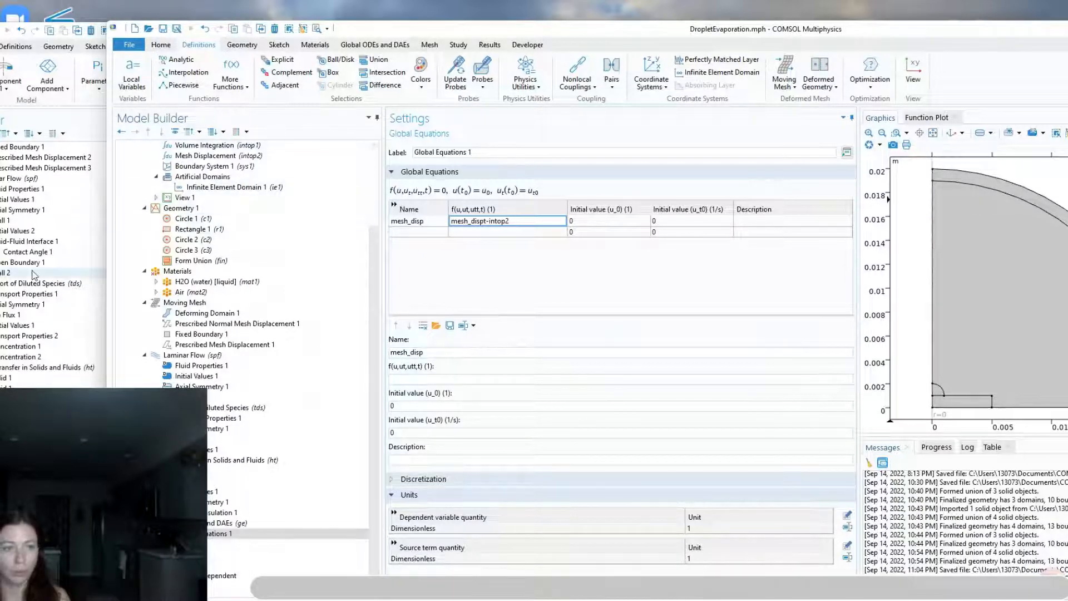
scroll(23, 240, "up", 1)
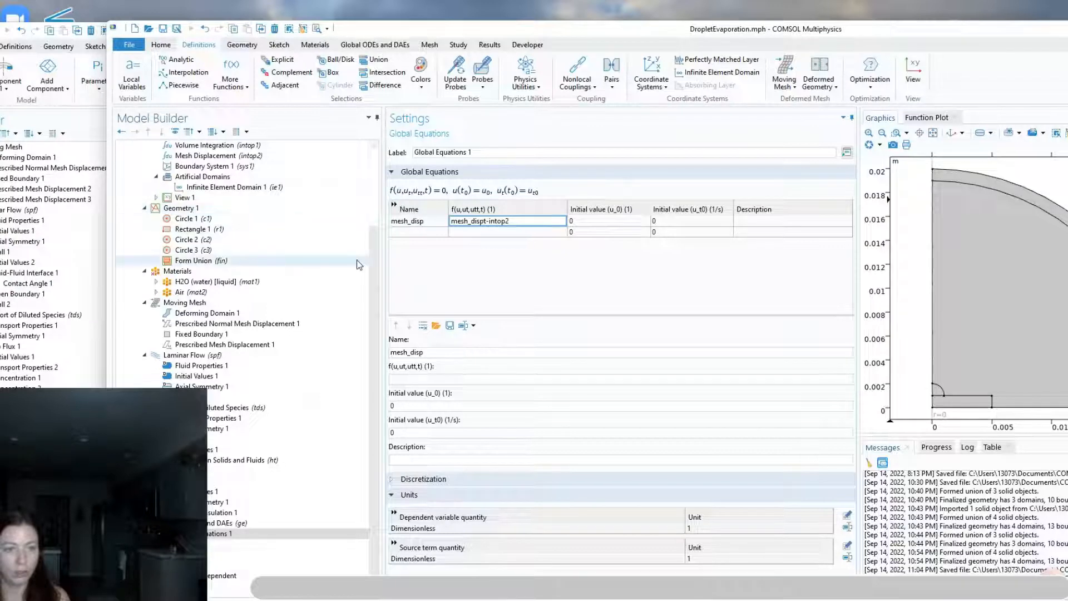
left_click_drag(857, 34, 755, 32)
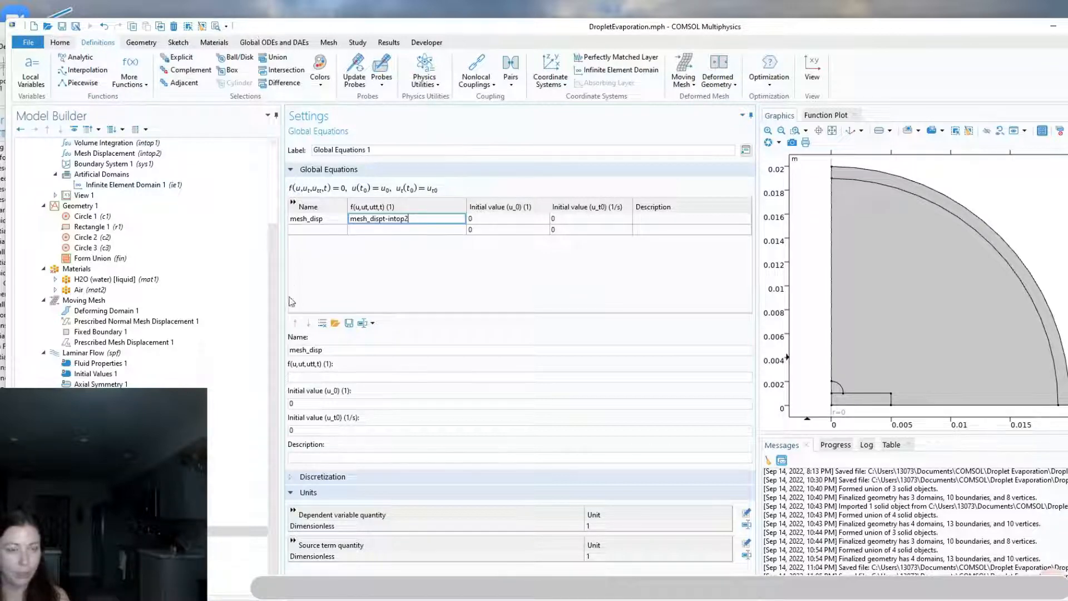
left_click_drag(379, 22, 363, 95)
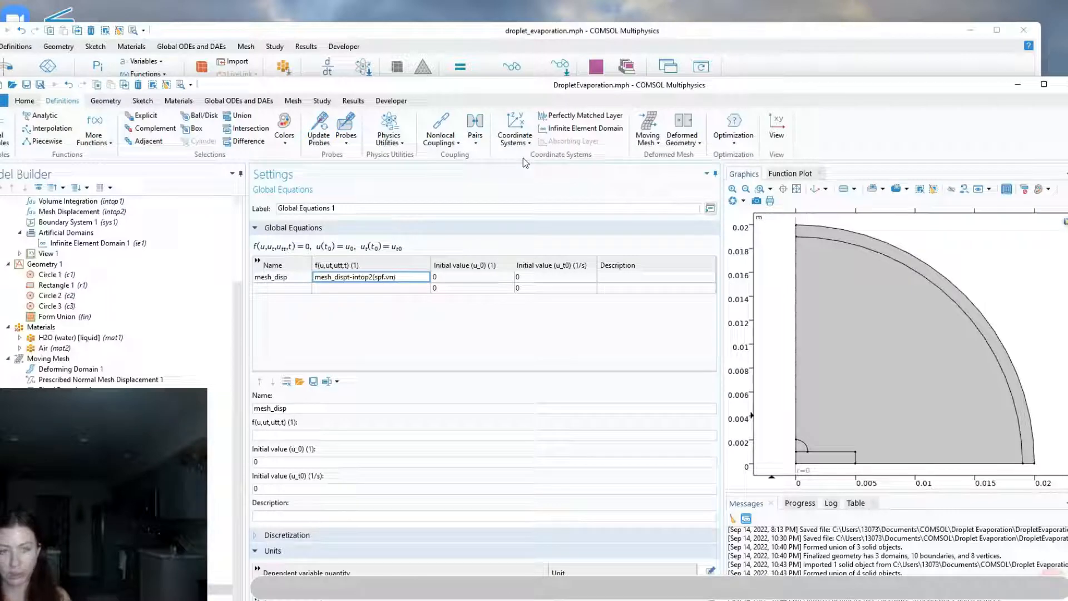
left_click_drag(565, 85, 551, 13)
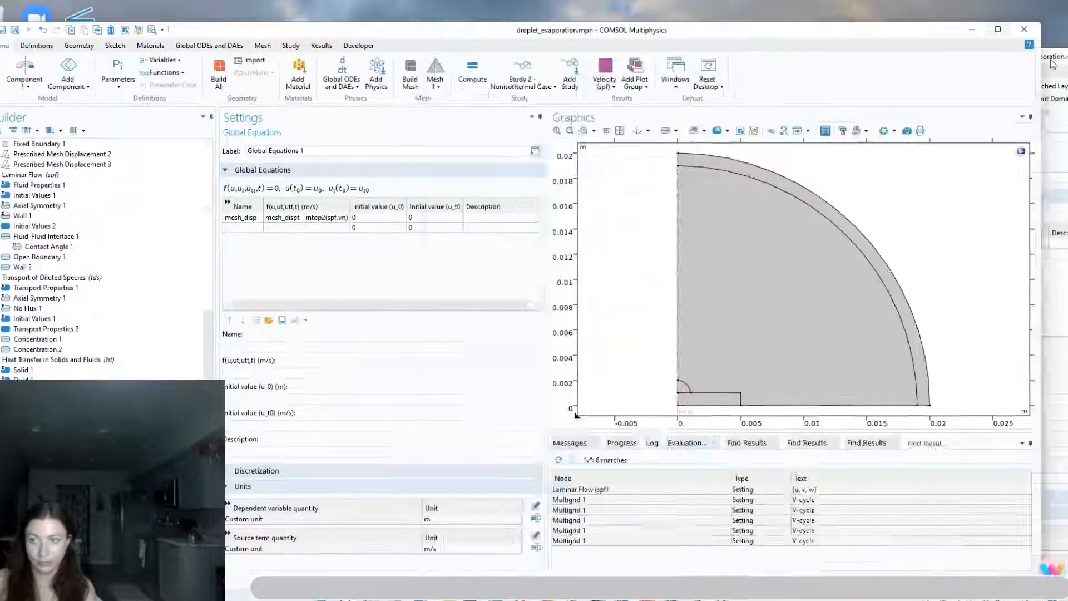
key("Tab")
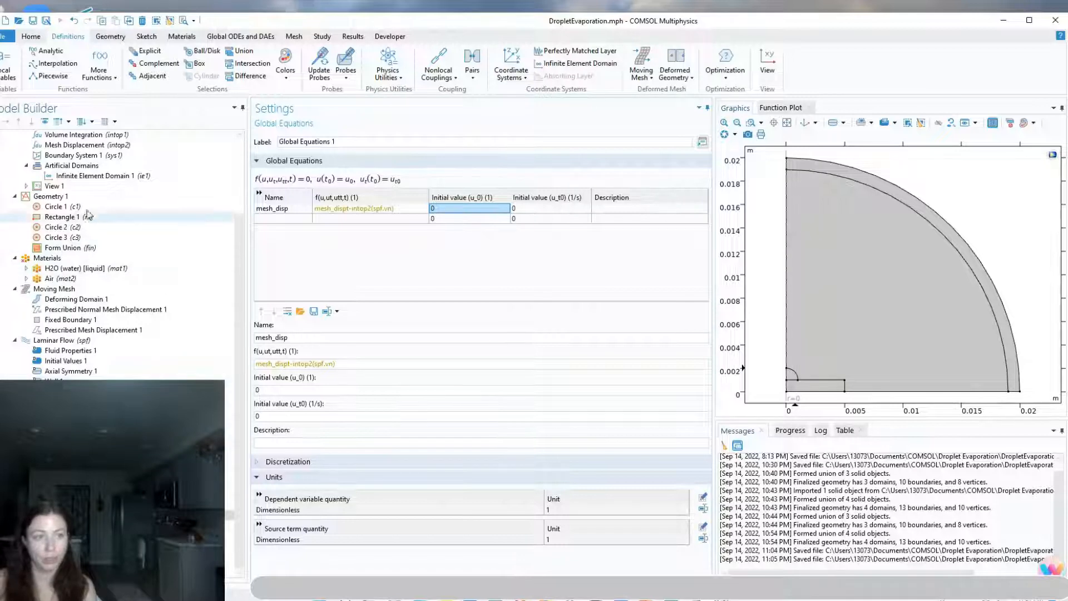
Examine the mesh displacement expression on the substrate's upper surface and the component's geometry frame coordinate names
scroll(92, 247, "up", 2)
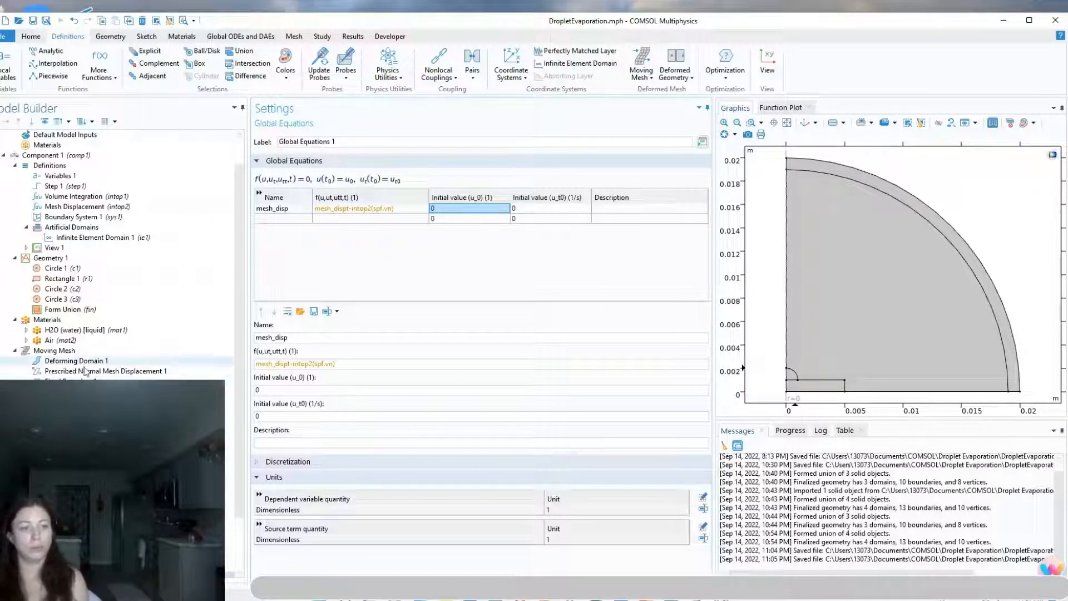
left_click(95, 391)
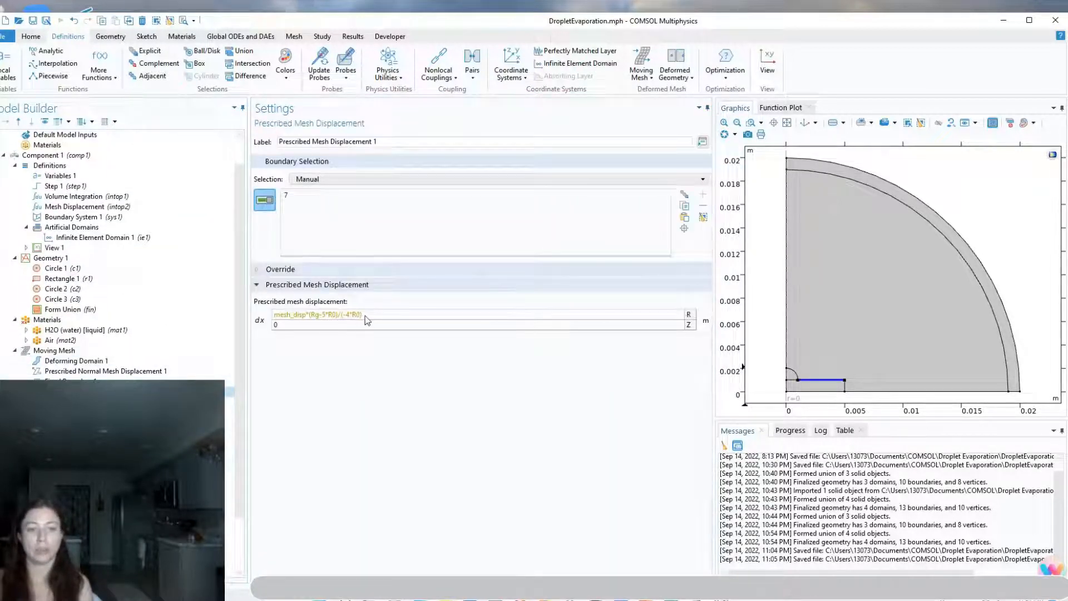
left_click_drag(377, 315, 281, 318)
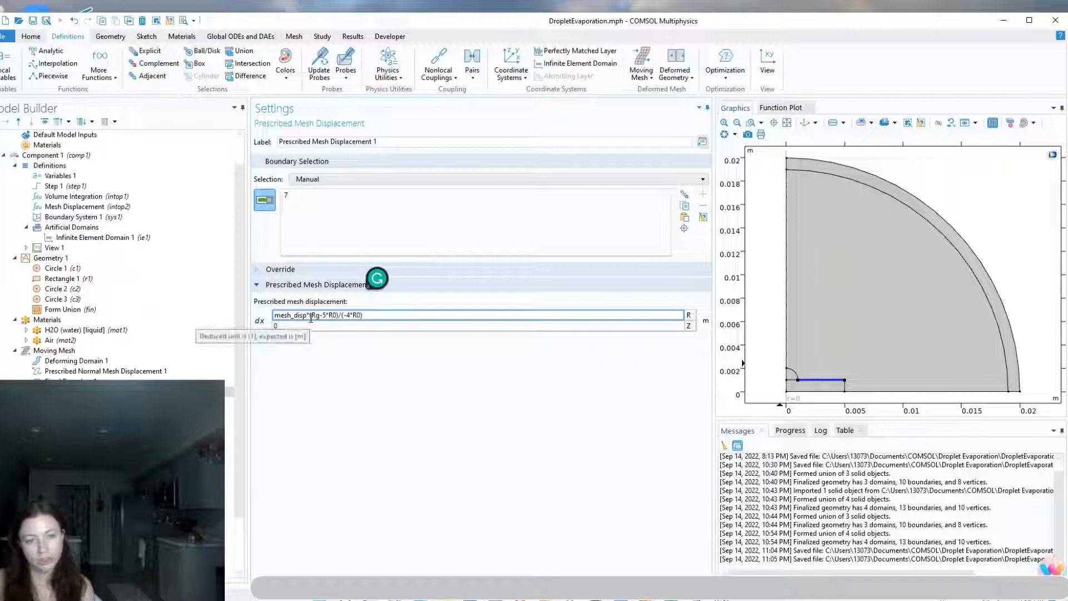
left_click_drag(310, 316, 328, 316)
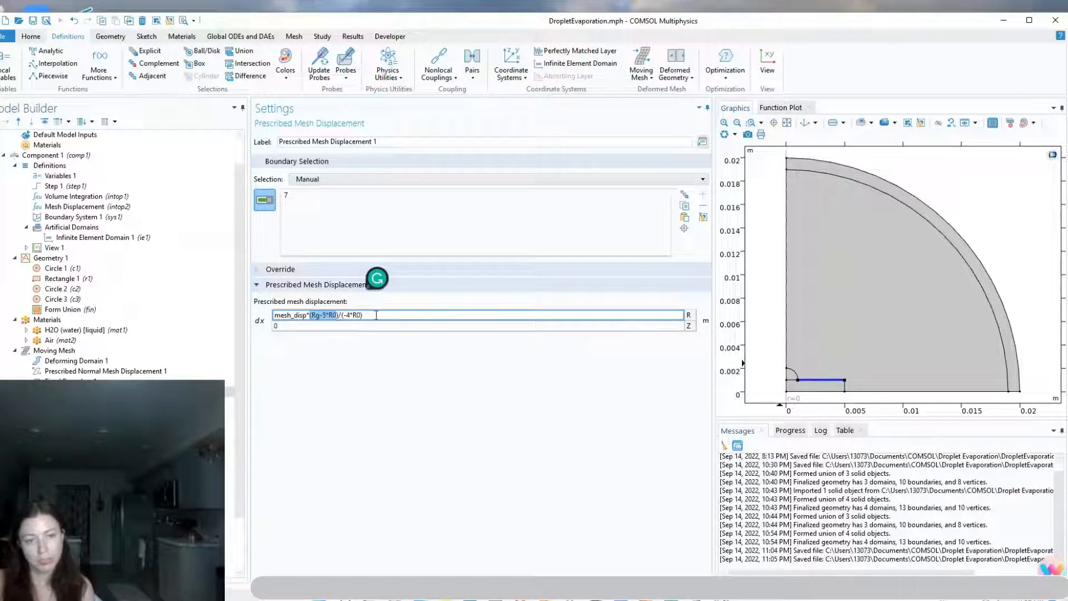
left_click(399, 315)
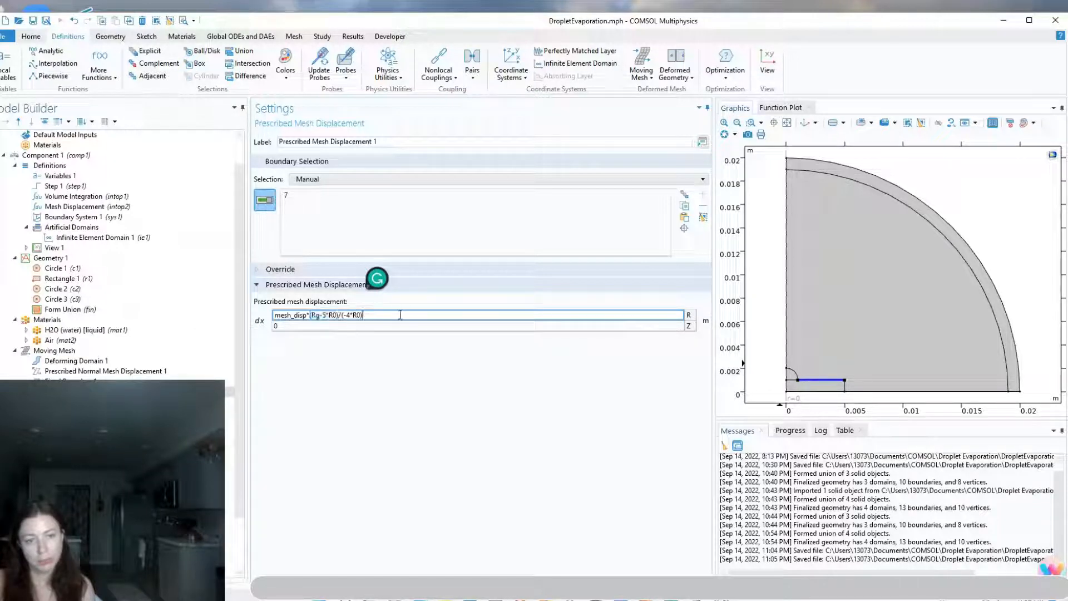
left_click(344, 315)
type("-")
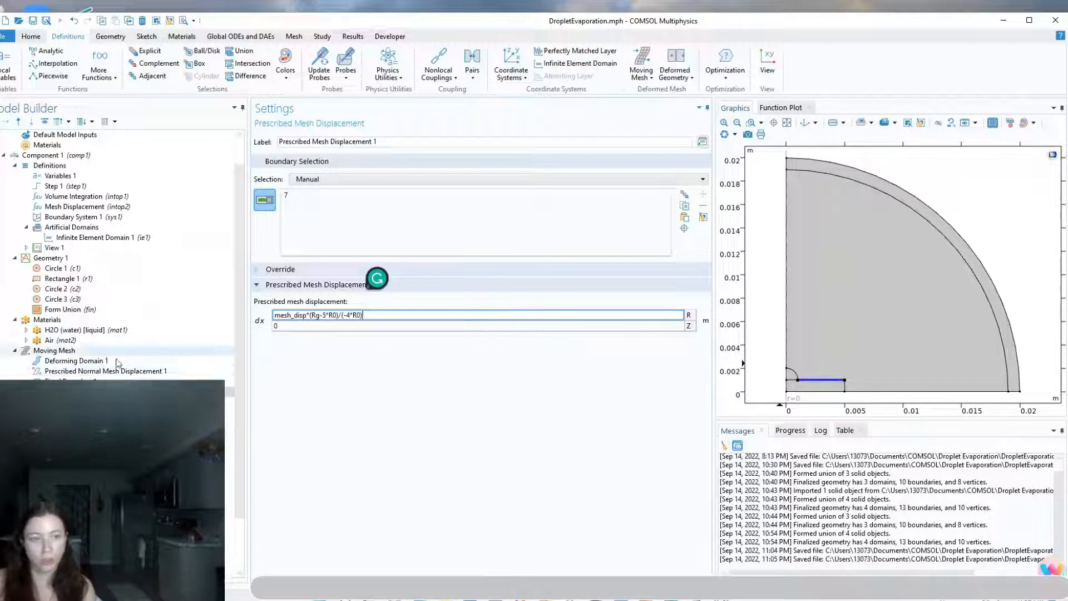
left_click(76, 351)
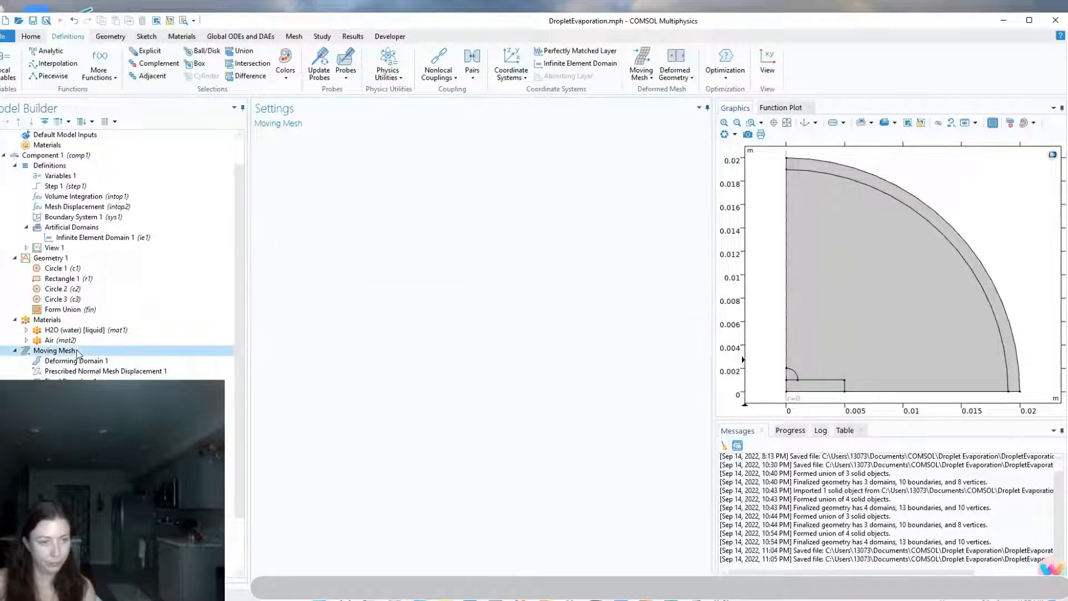
left_click(63, 259)
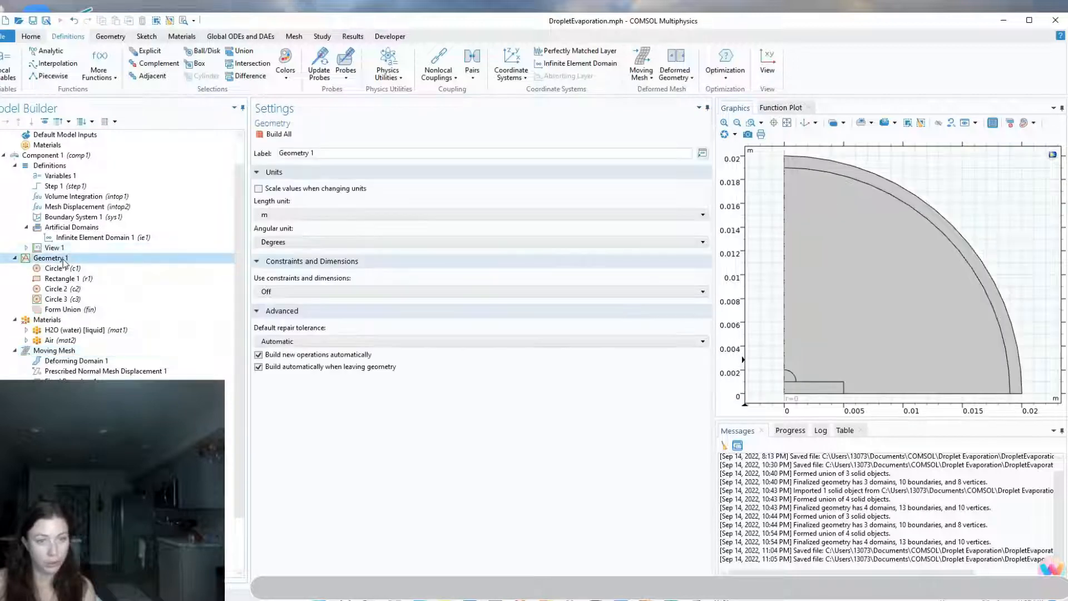
left_click(77, 157)
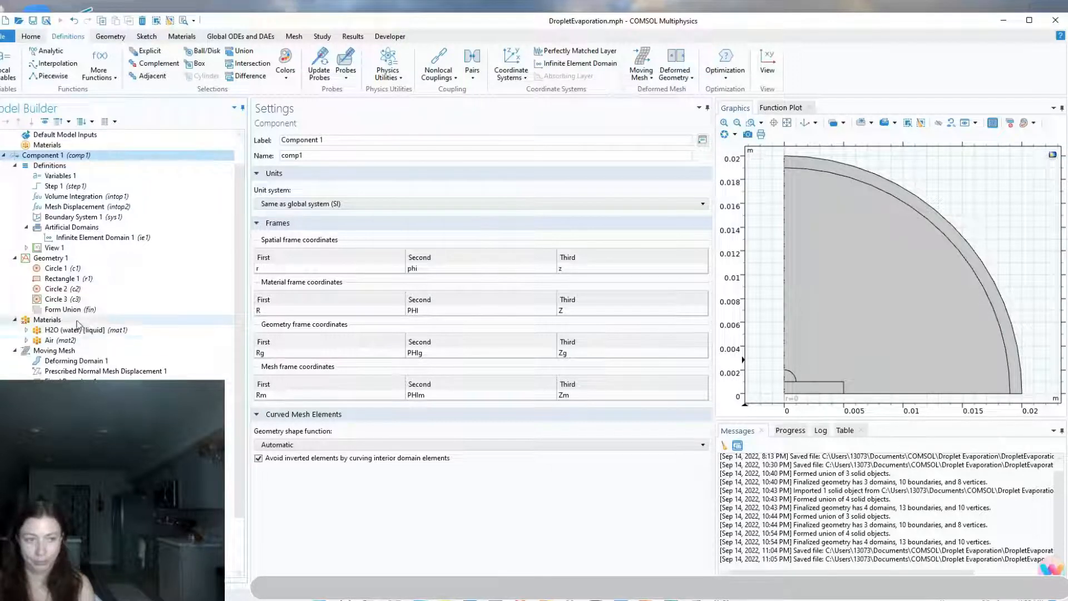
left_click(61, 392)
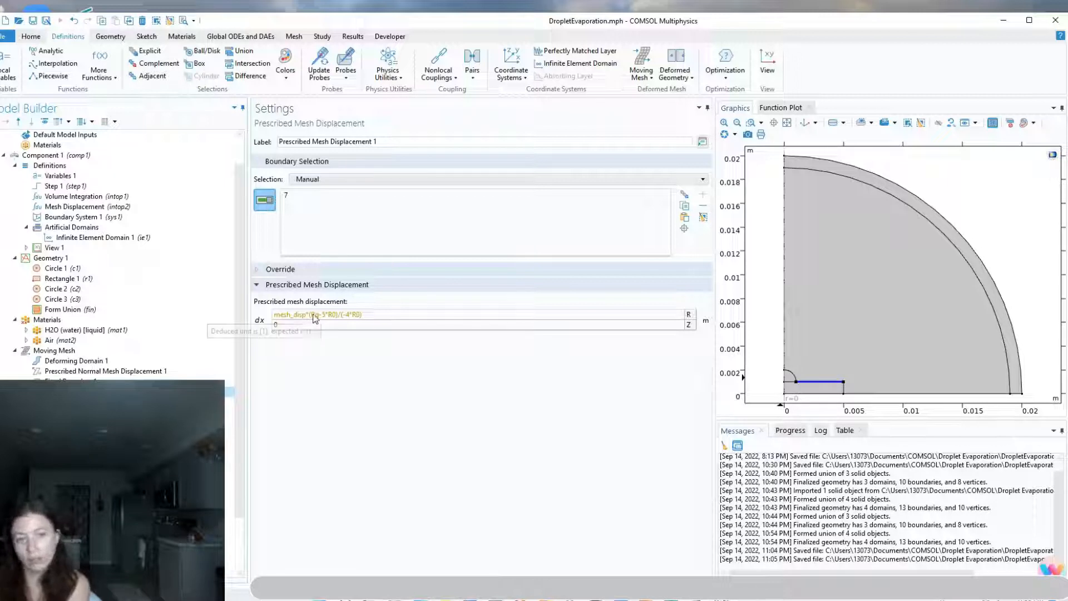
Add a second Prescribed Mesh Displacement on the droplet's base edge with the radial displacement mesh_disp*Rg/R0
mouse_move(318, 321)
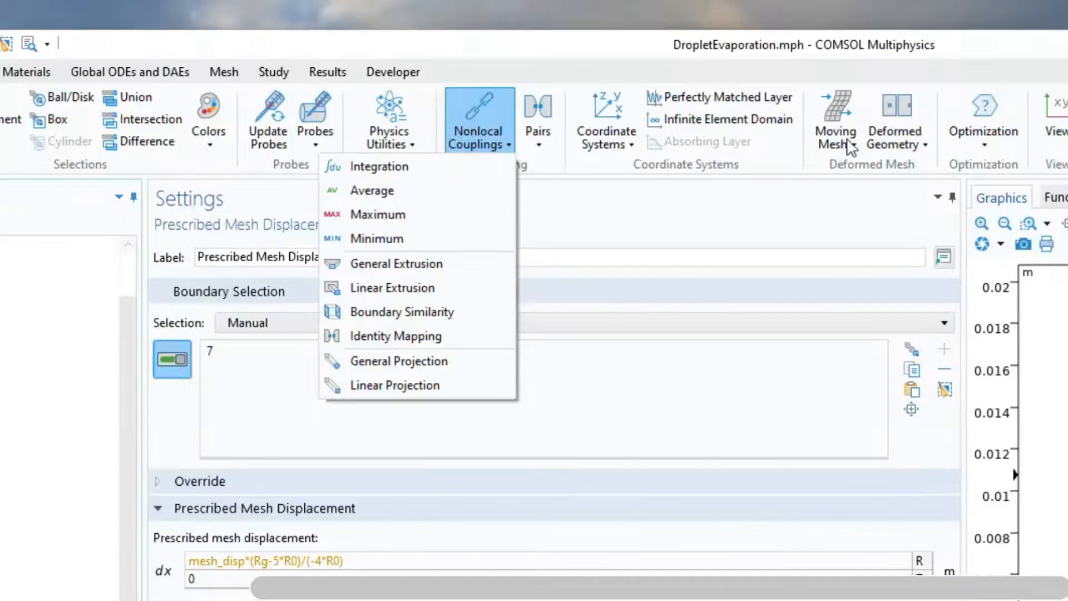
left_click(841, 140)
left_click(573, 222)
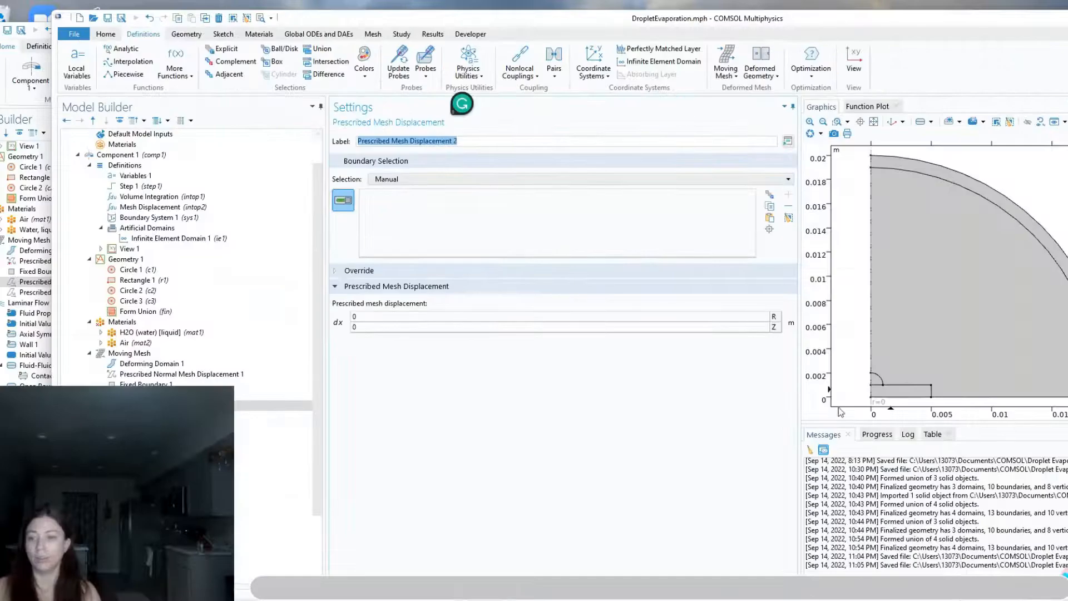
scroll(875, 394, "up", 3)
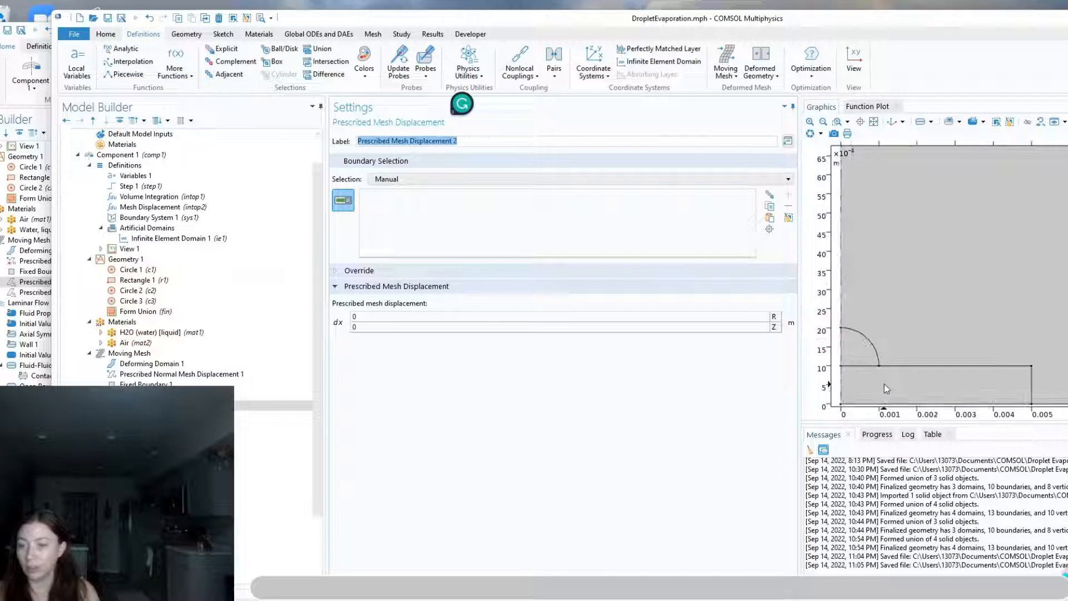
left_click(863, 367)
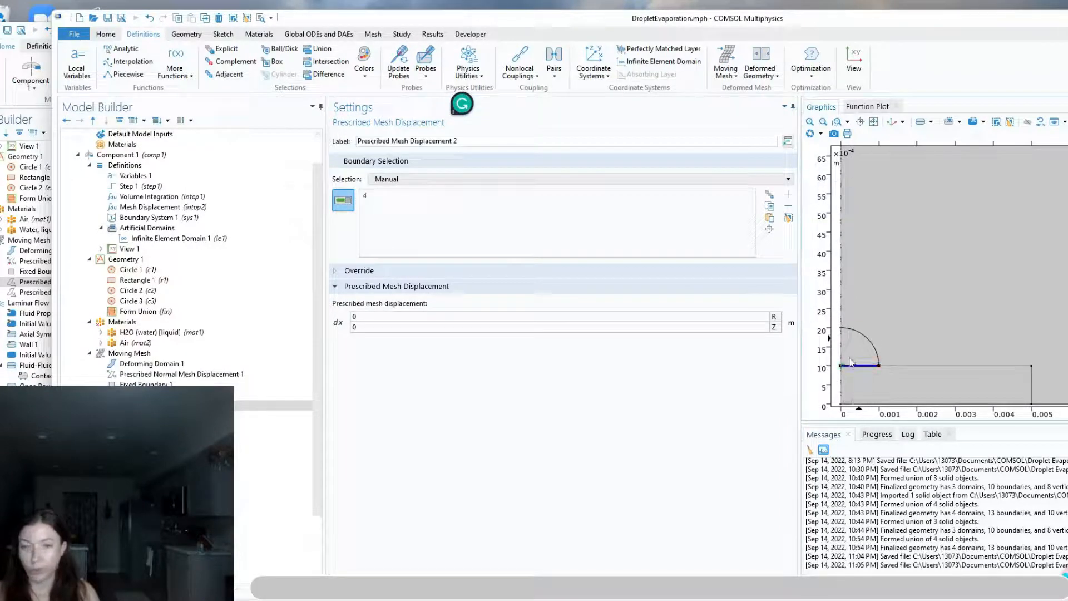
left_click(368, 320)
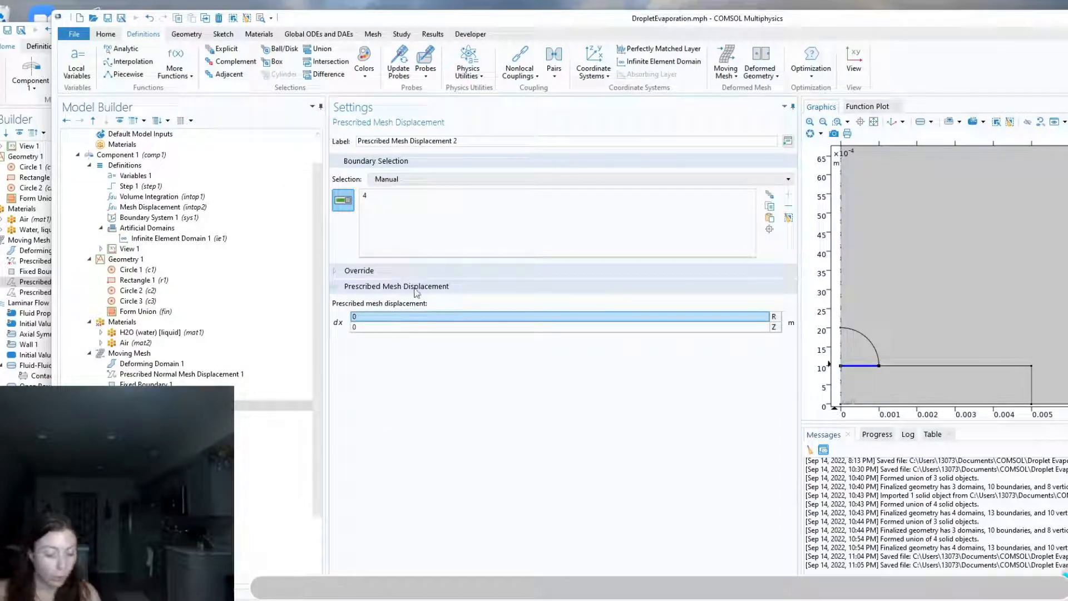
type("mesh_disp*Rg/R0")
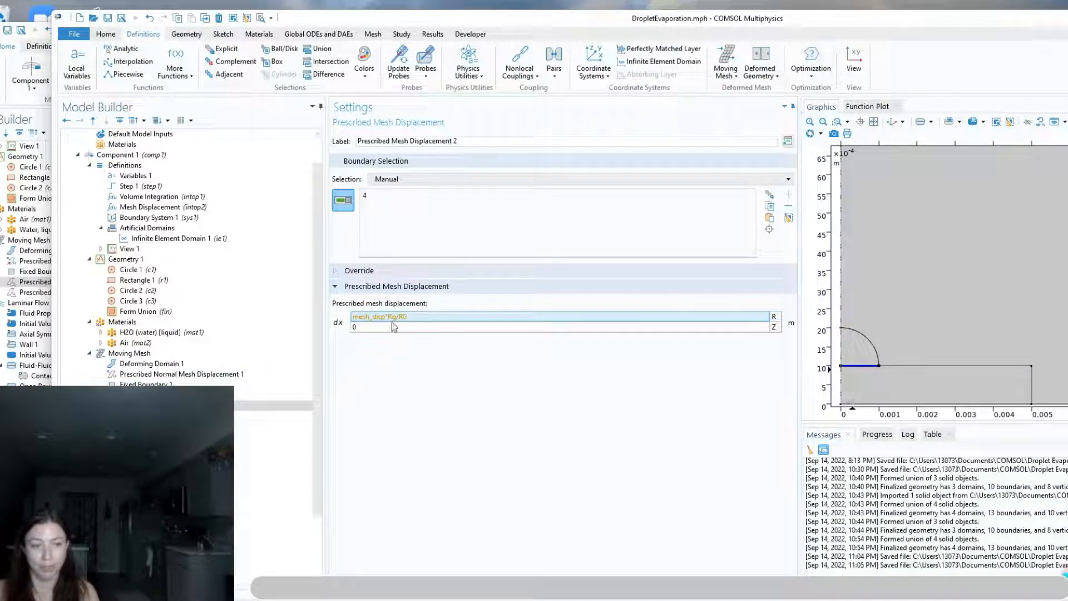
left_click(439, 332)
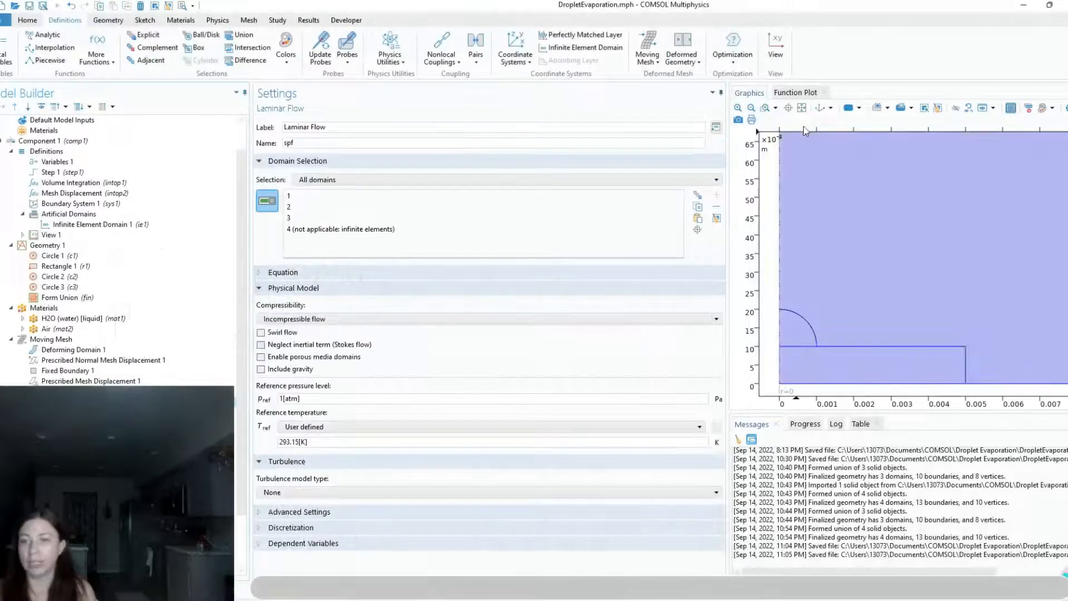
Limit Laminar Flow to the droplet and surrounding air domains, excluding the rectangular substrate
left_click(802, 108)
left_click(807, 369)
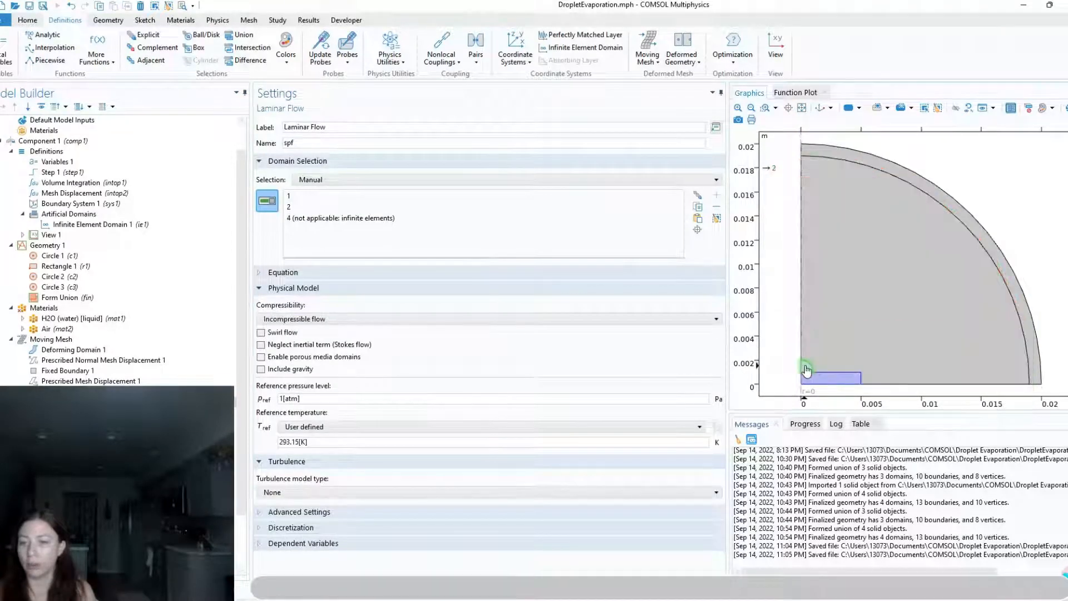
left_click(808, 369)
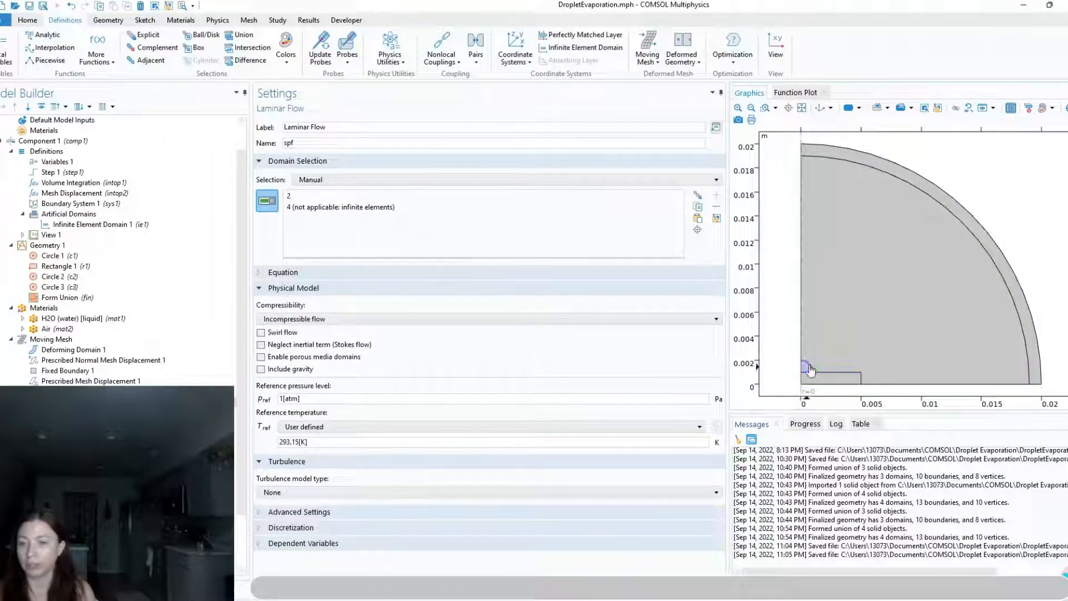
left_click(831, 335)
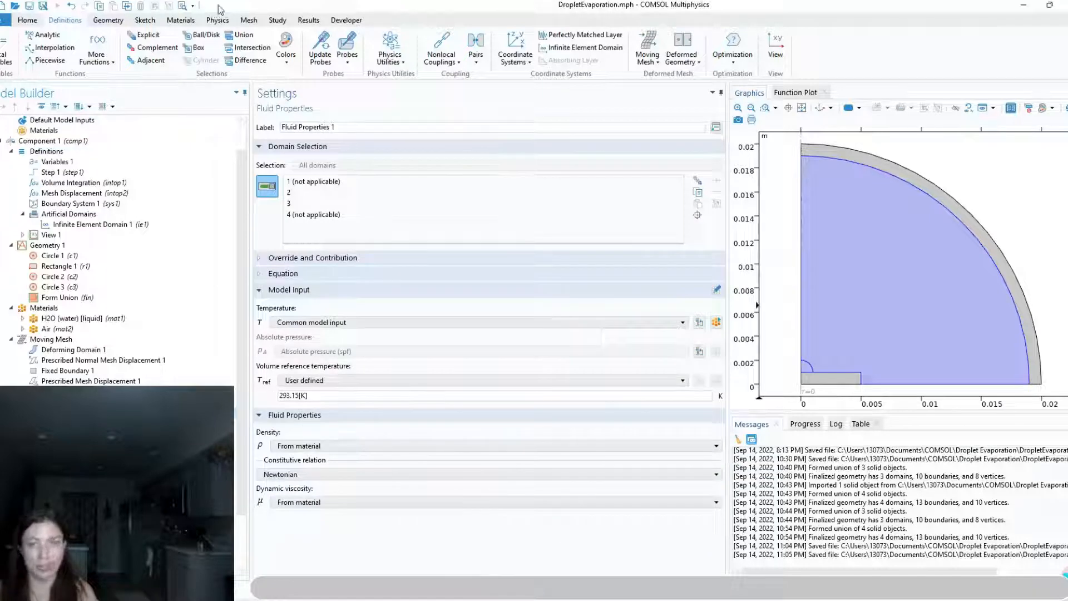
Review the default Initial Values 1, Axial Symmetry 1 and Wall 1 settings of Laminar Flow
left_click(100, 432)
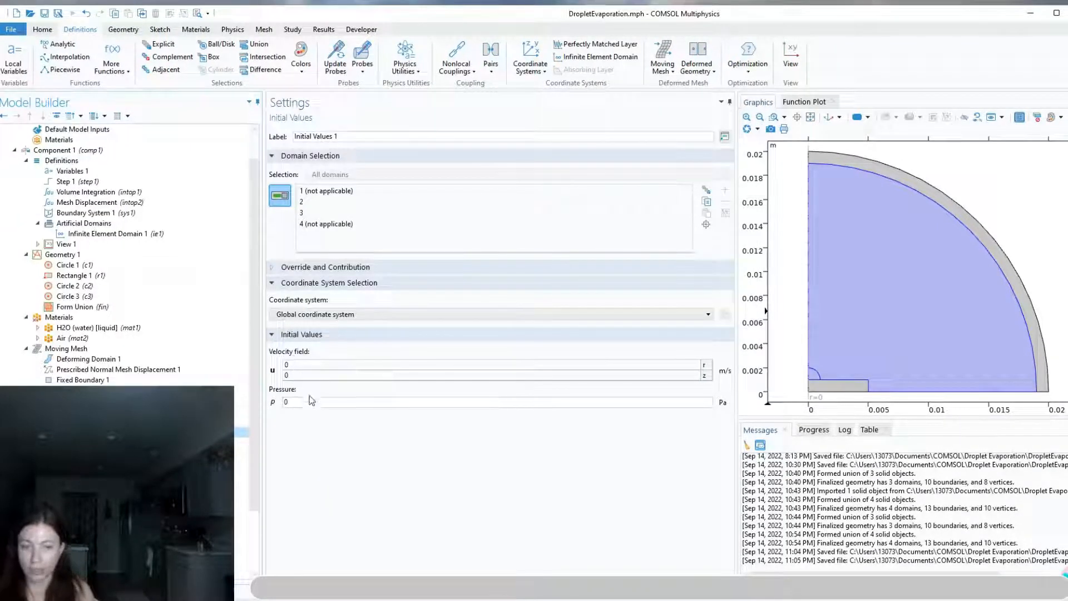
left_click_drag(257, 16, 263, 17)
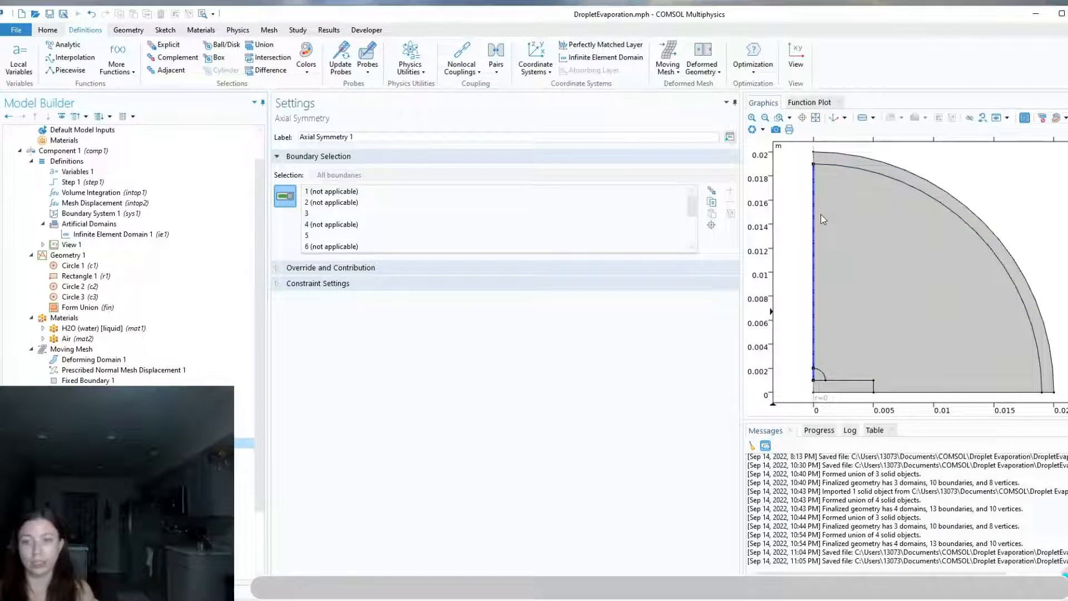
left_click(83, 453)
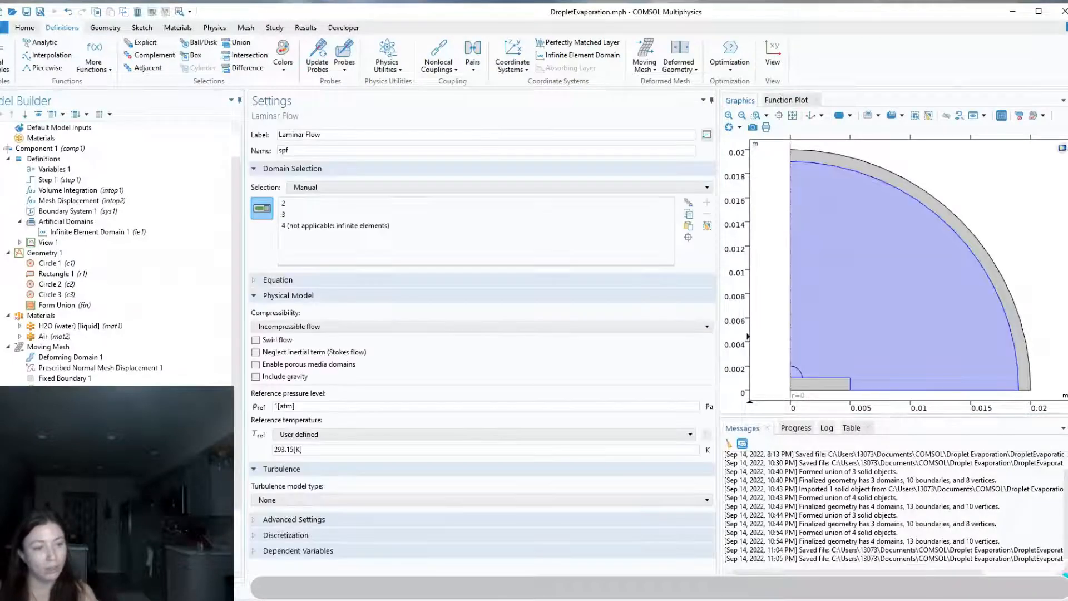
Add a second Initial Values condition to Laminar Flow on the droplet domain and enter its initial pressure
right_click(61, 421)
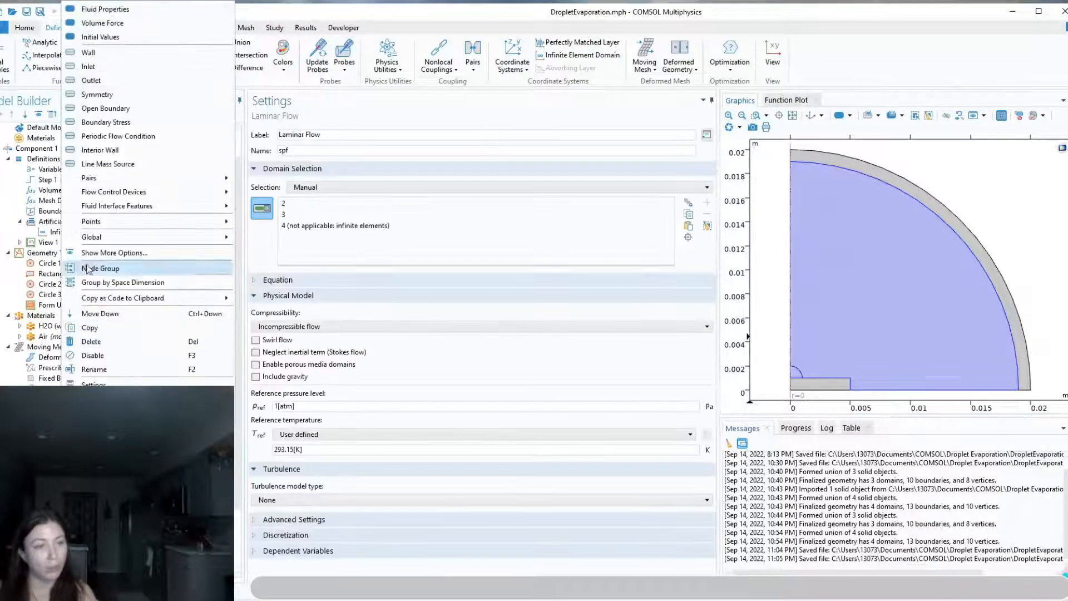
left_click(88, 38)
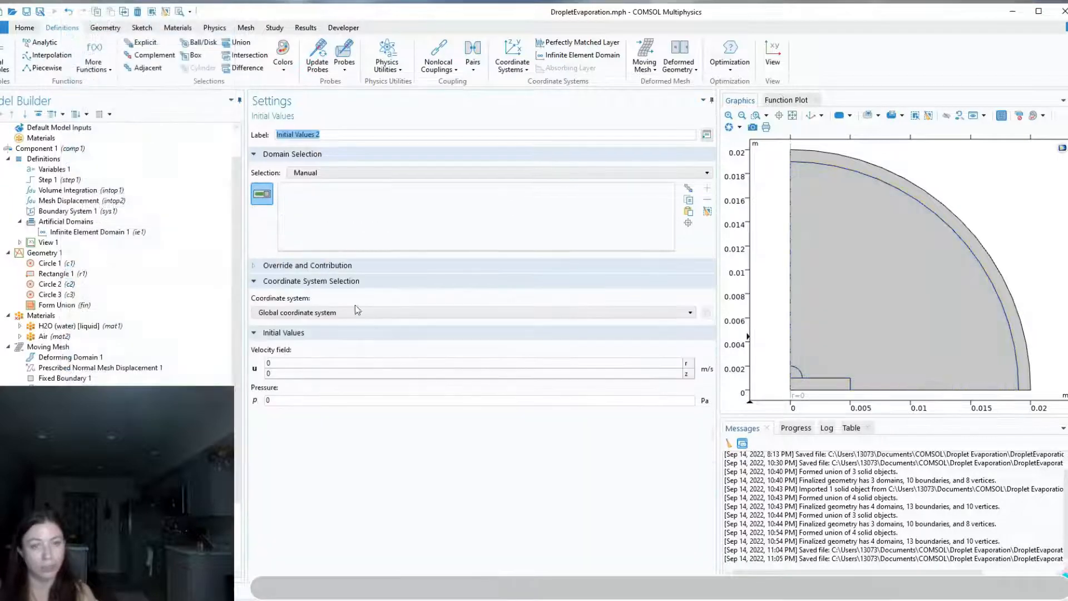
left_click(795, 375)
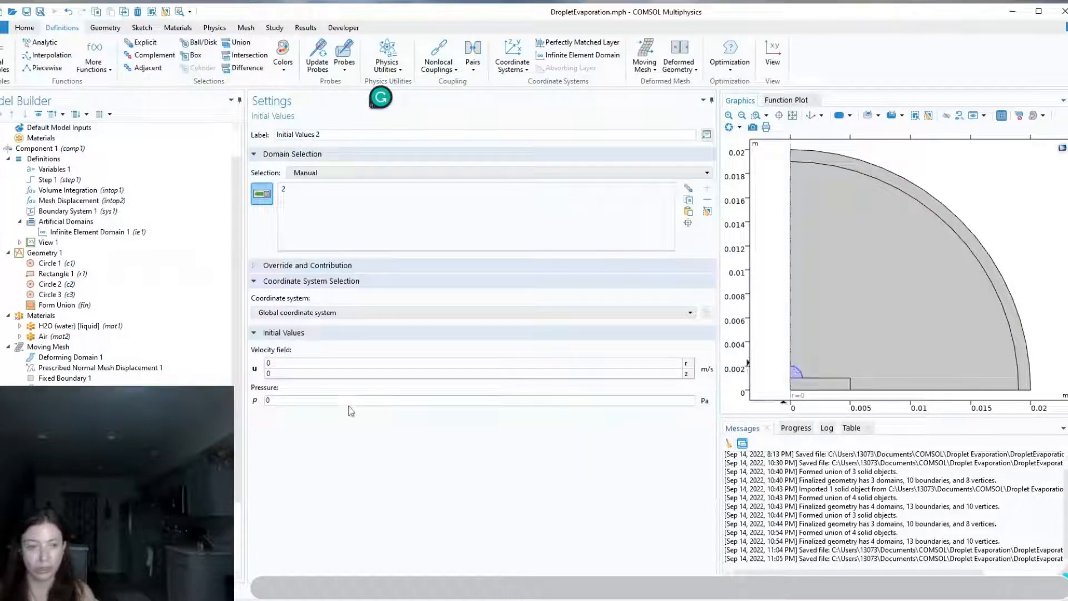
double_click(290, 395)
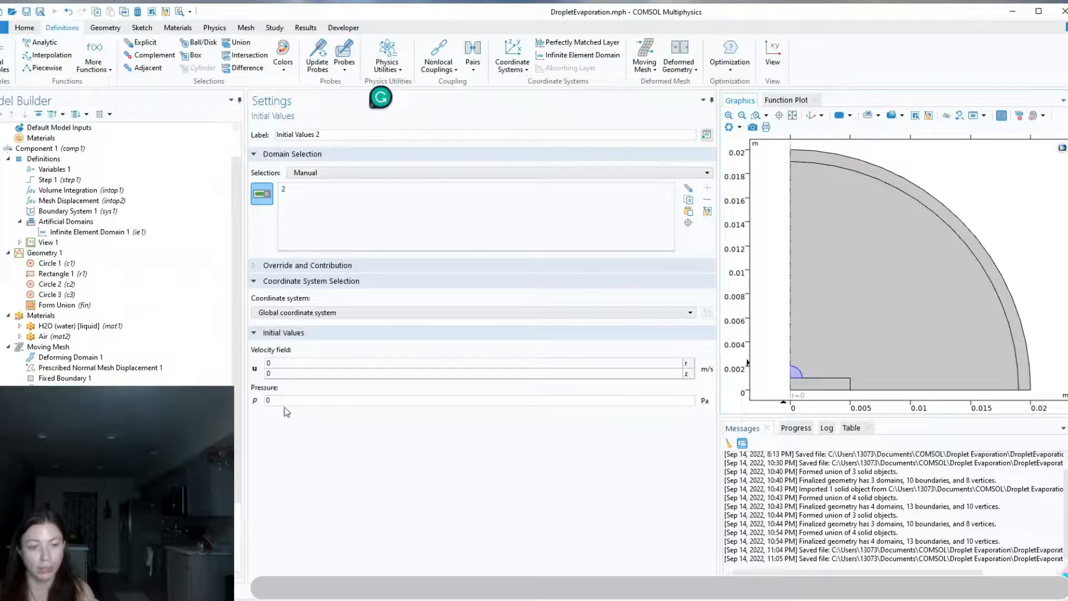
type("2*sigma/R0")
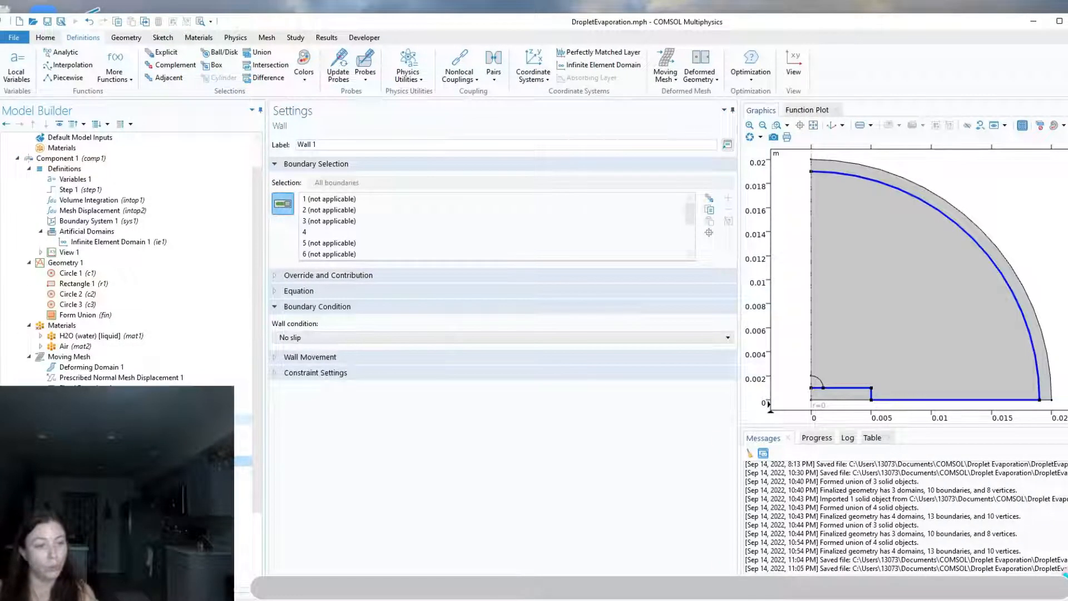
Add a Fluid-Fluid Interface to Laminar Flow on the droplet's curved surface
right_click(68, 420)
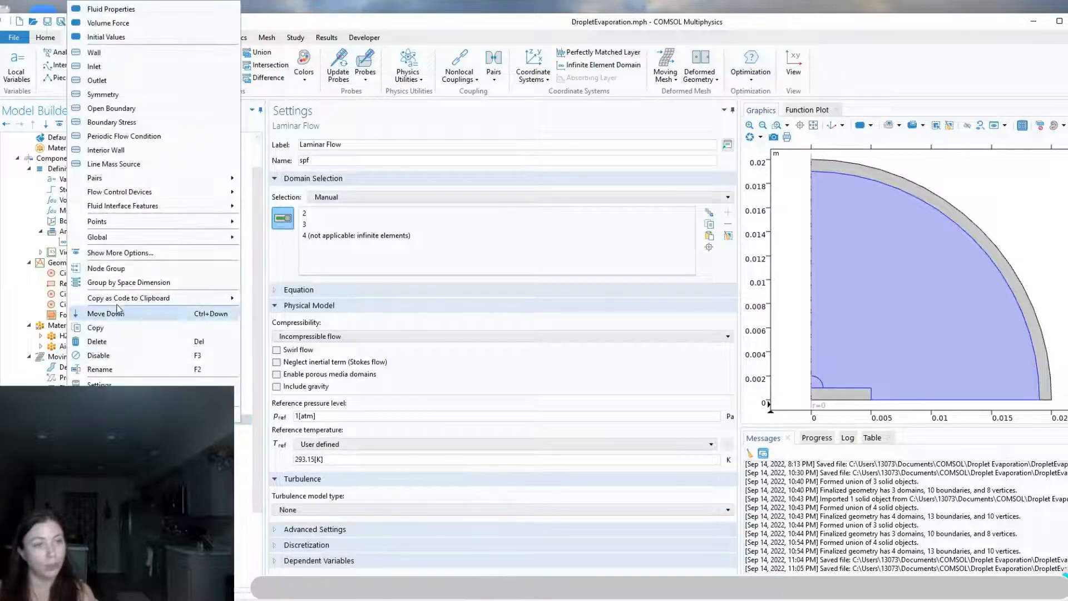
mouse_move(118, 209)
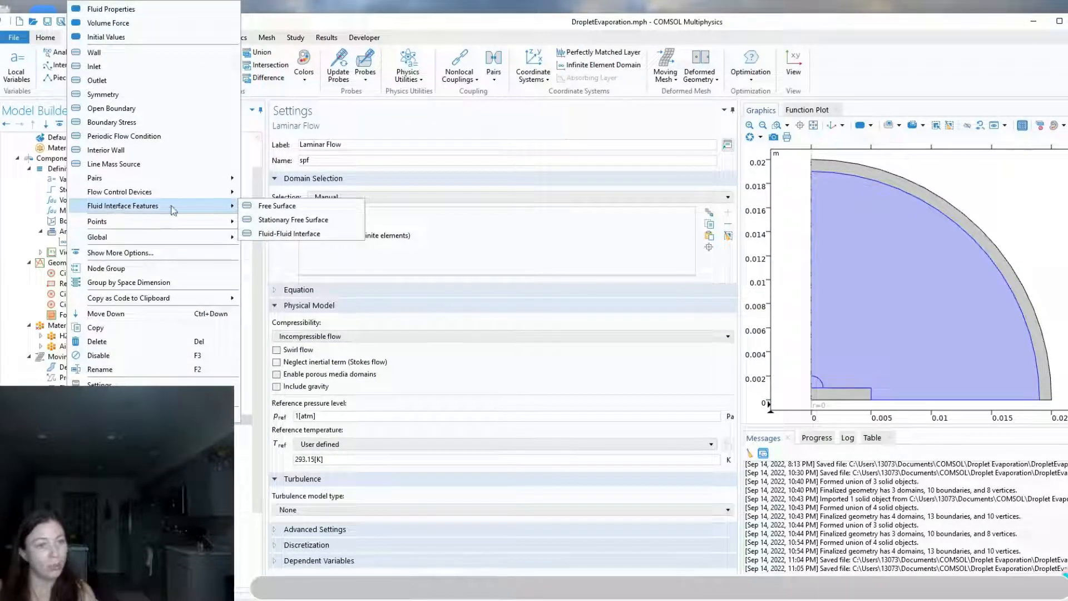
left_click(285, 232)
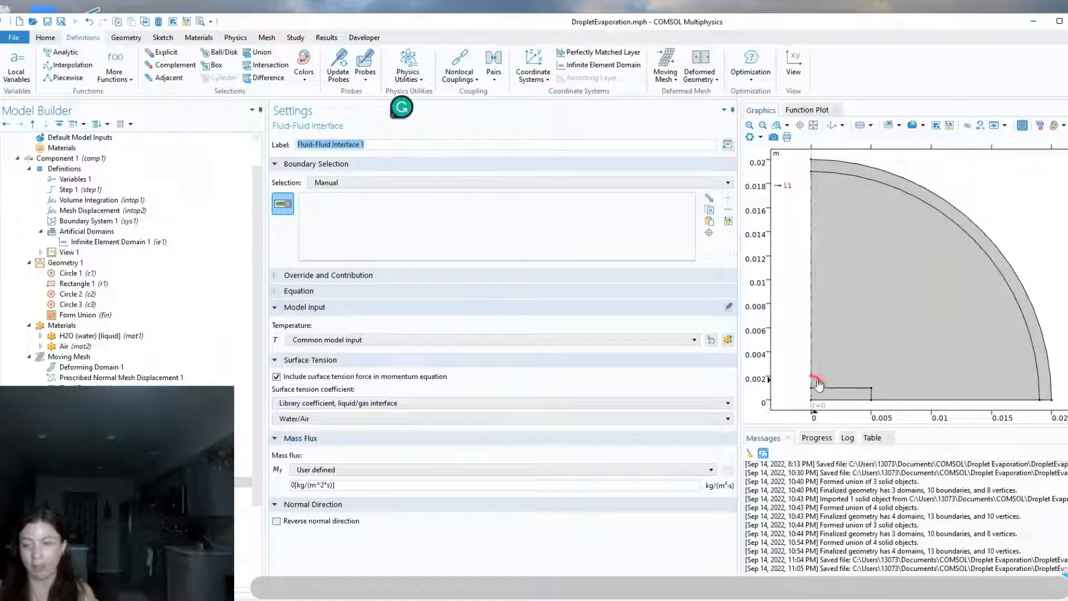
left_click(816, 379)
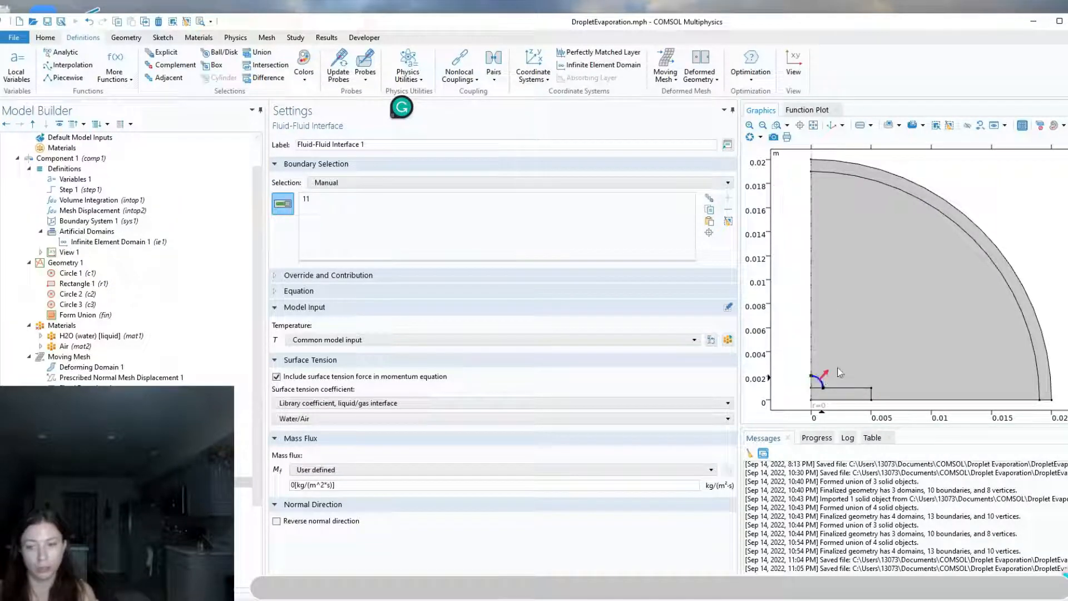
Change the fluid-fluid interface's surface tension coefficient to user defined and set it to sigma
left_click(301, 419)
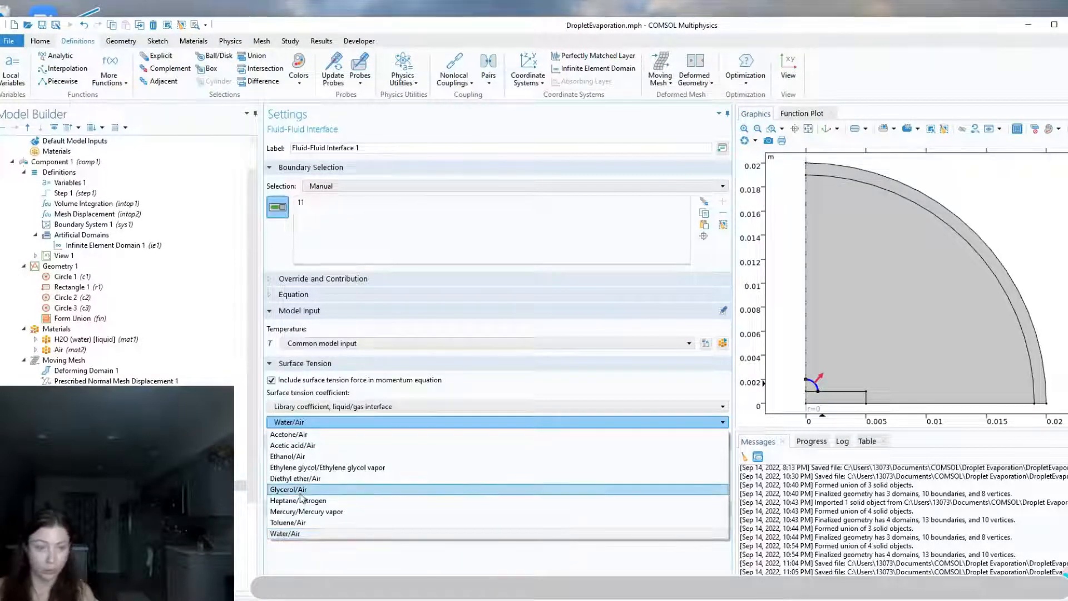
left_click(348, 380)
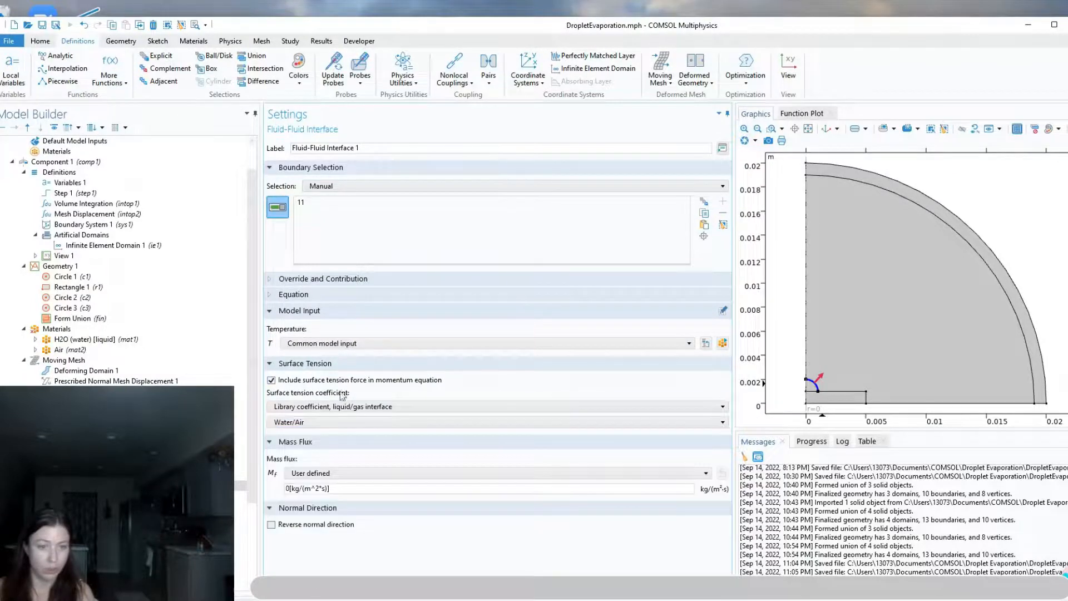
left_click(331, 423)
left_click(337, 407)
left_click(337, 407)
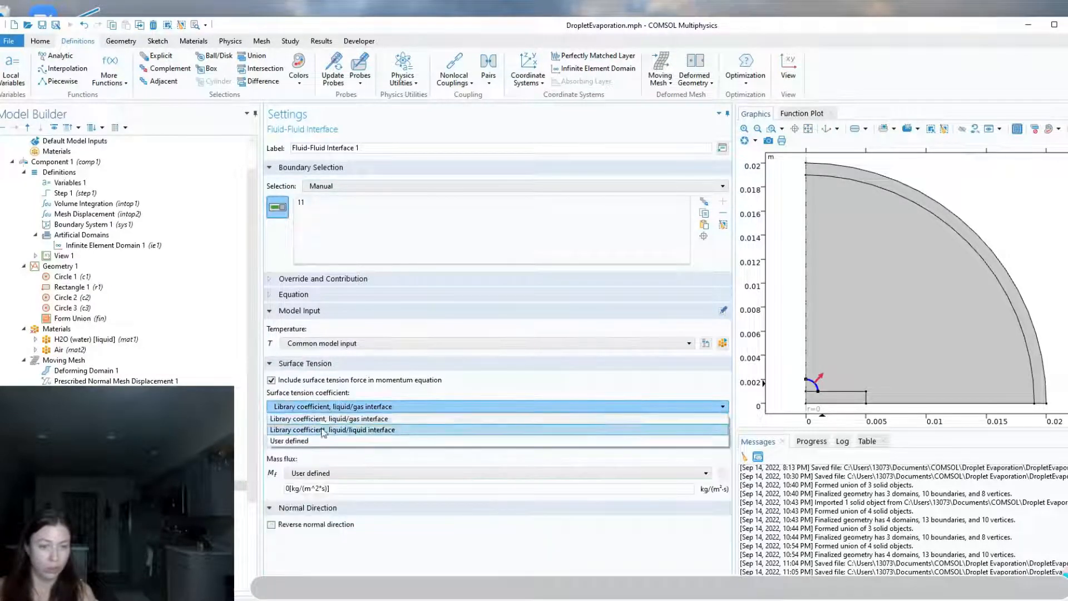
left_click(303, 443)
left_click_drag(319, 433, 259, 434)
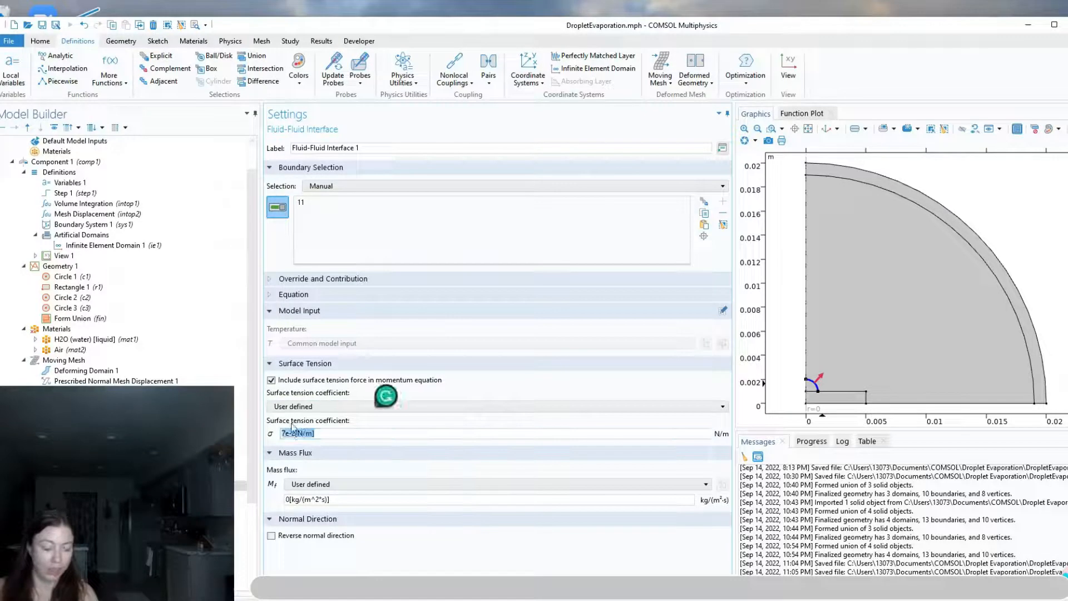
type("s")
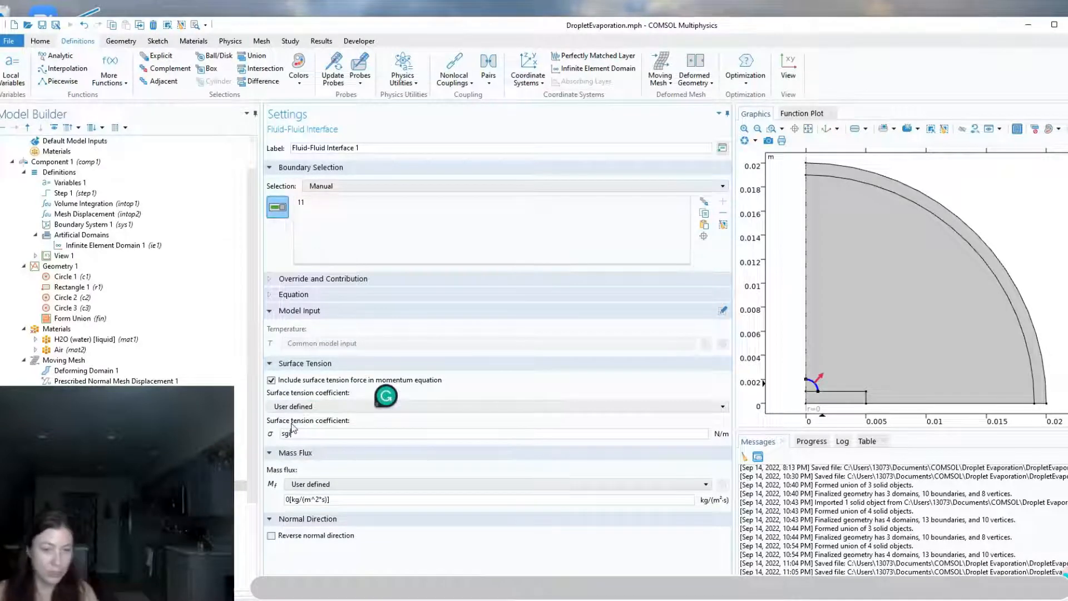
type("igma")
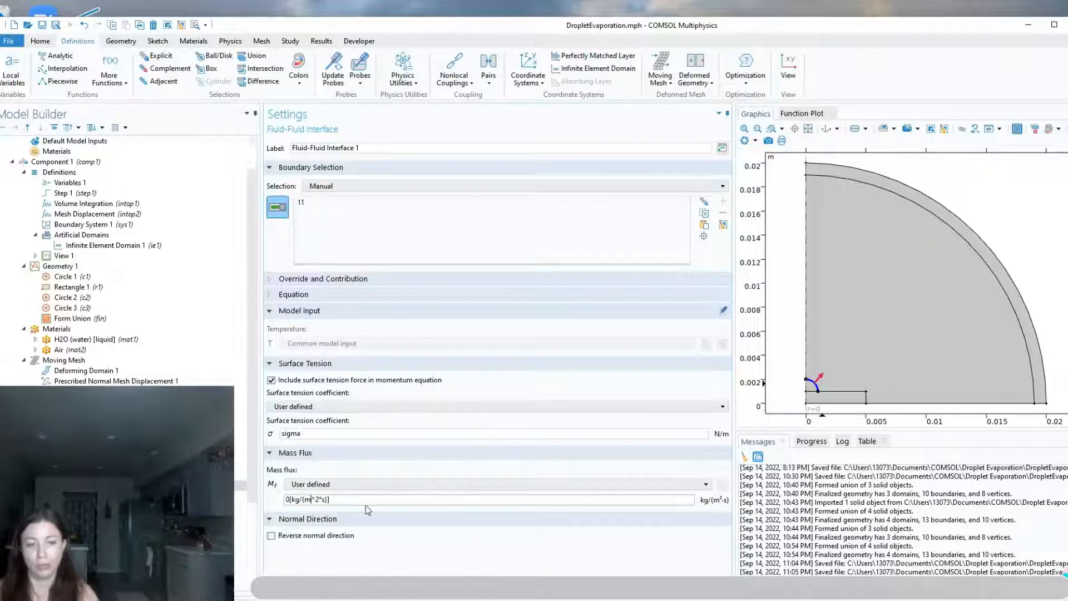
Set the fluid-fluid interface's user-defined mass flux to J
left_click_drag(365, 503, 282, 497)
type("J")
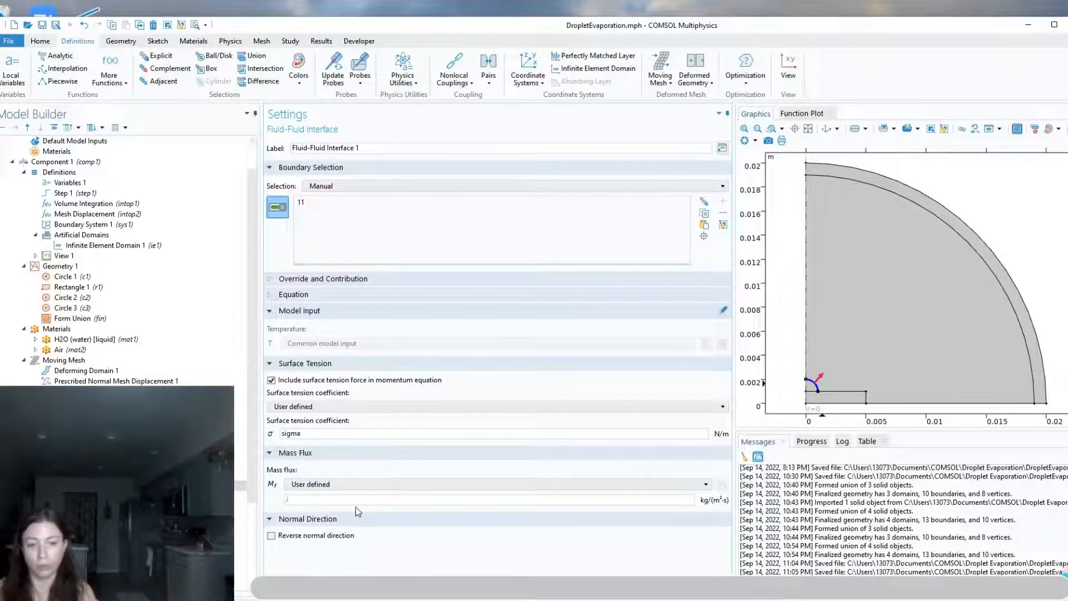
left_click(312, 501)
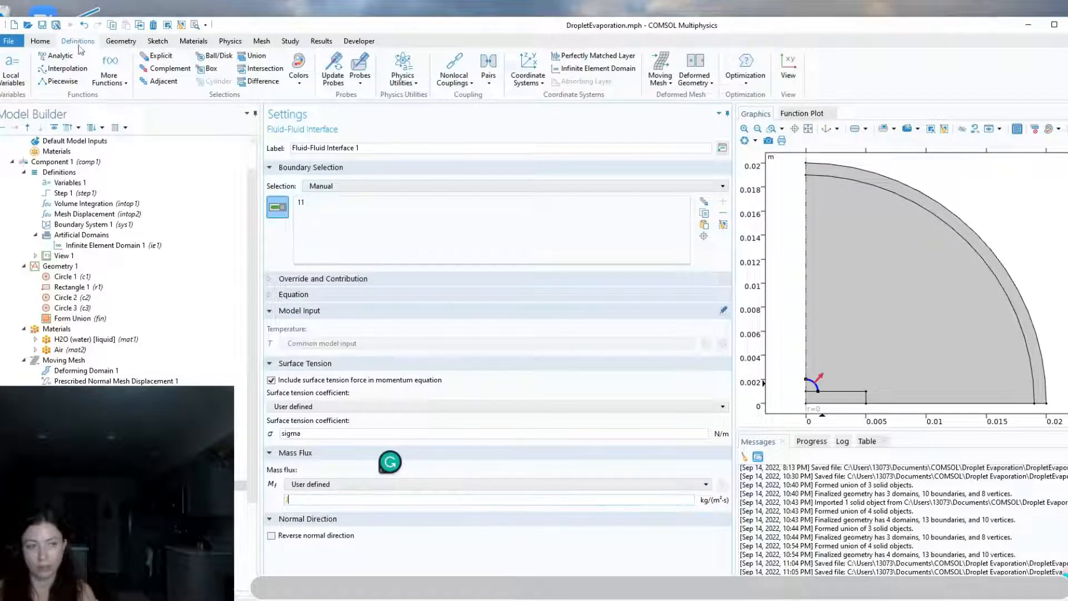
left_click(61, 184)
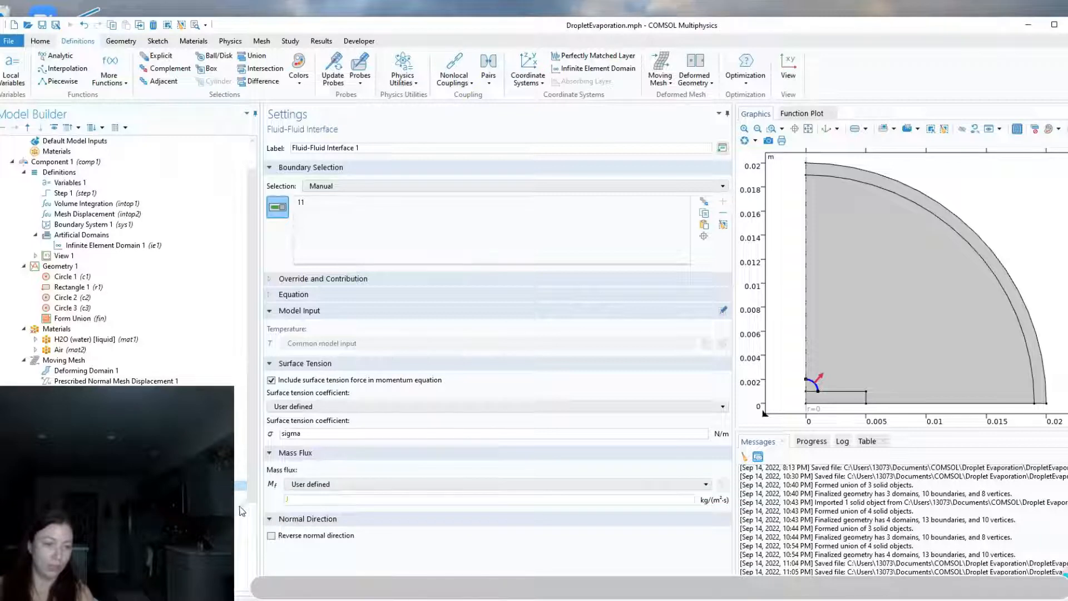
Open the fluid-fluid interface's Contact Angle 1 and check how its contact angle is specified
left_click(92, 495)
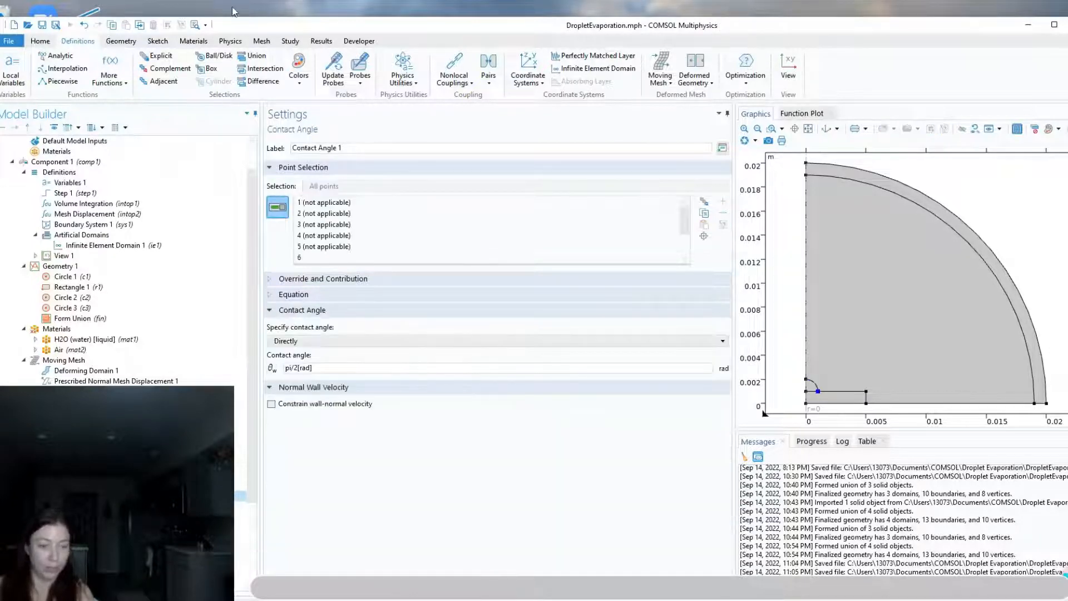
left_click_drag(235, 26, 277, 20)
left_click(346, 361)
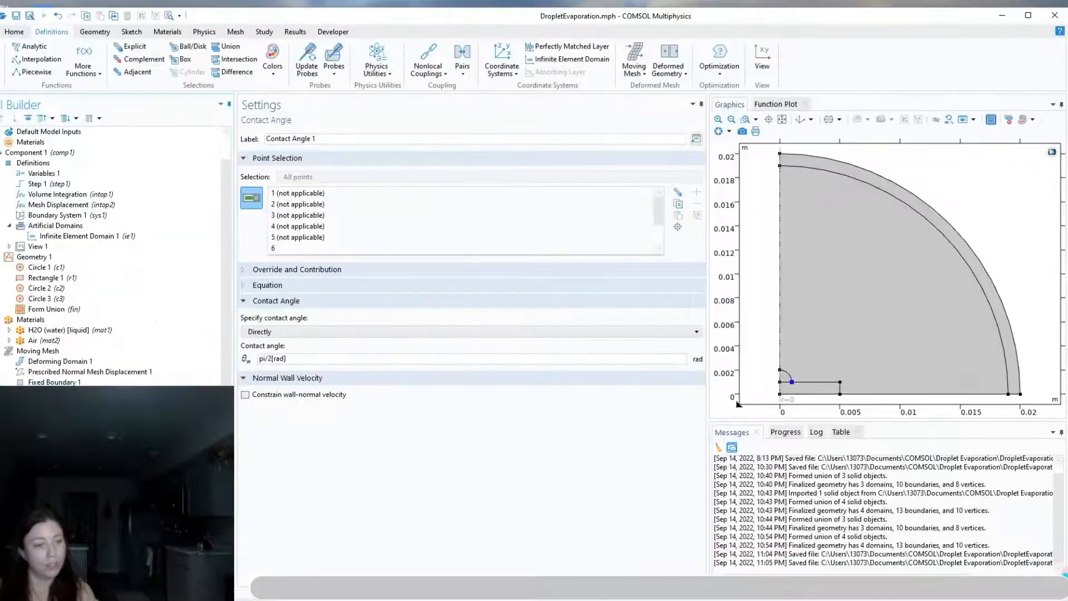
Add an Open Boundary to Laminar Flow on the arc between the air domain and the infinite element layer
right_click(66, 423)
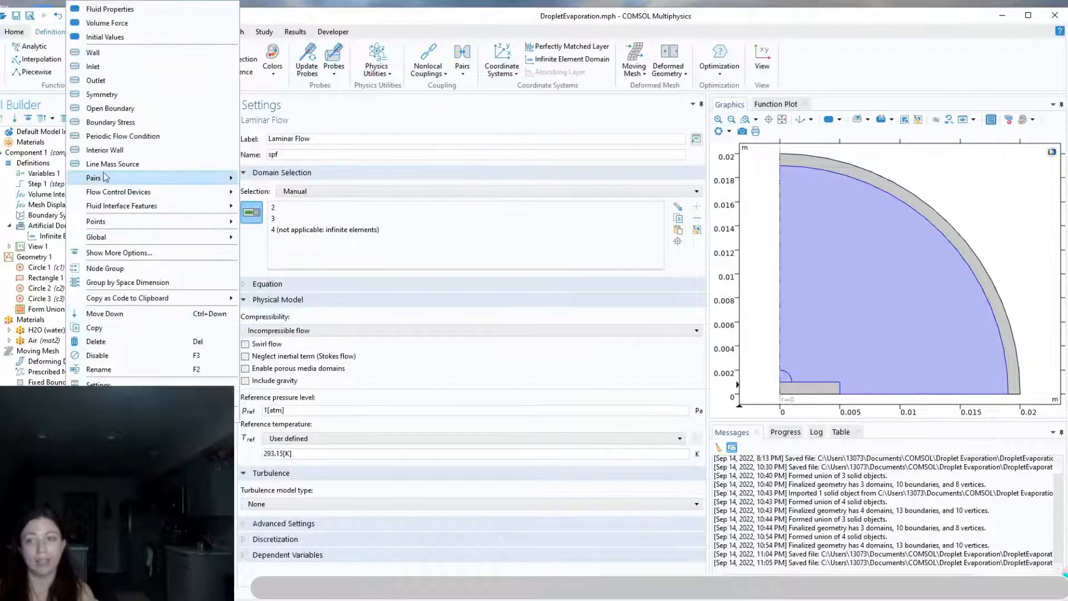
mouse_move(106, 177)
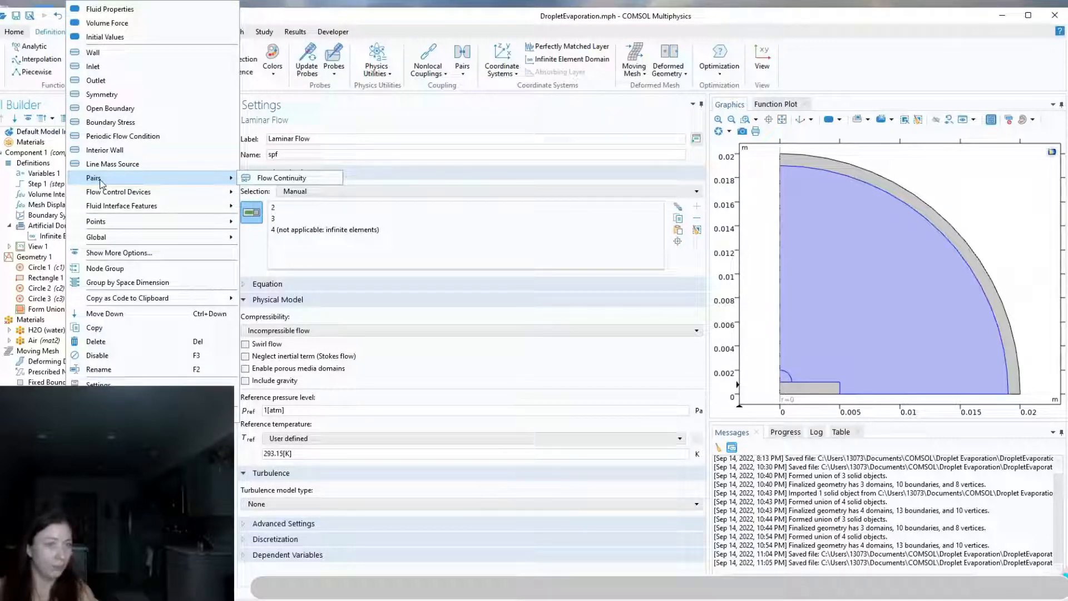
left_click(106, 108)
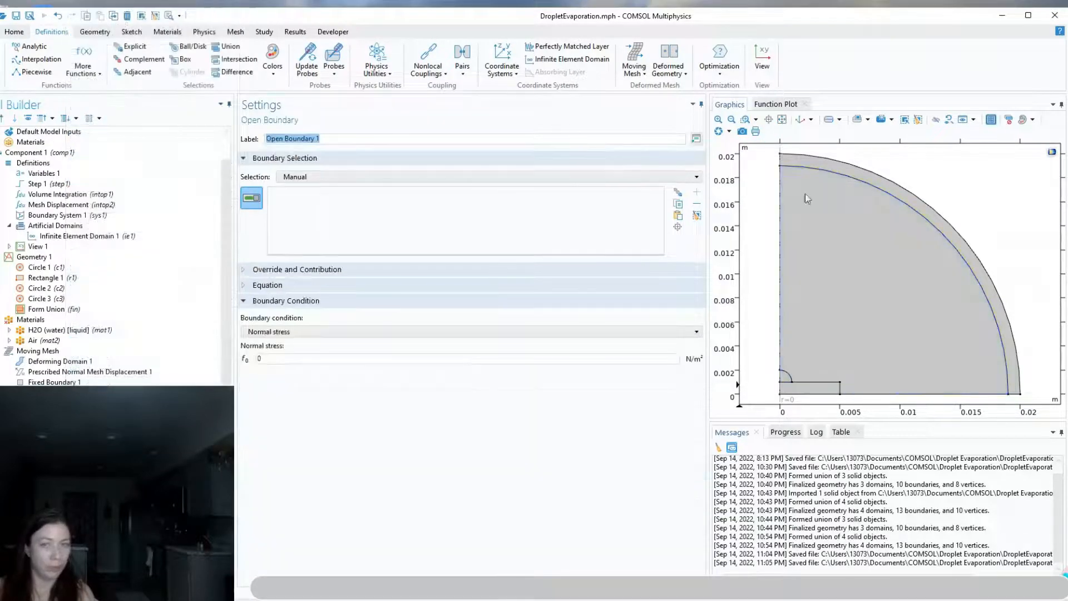
left_click(894, 199)
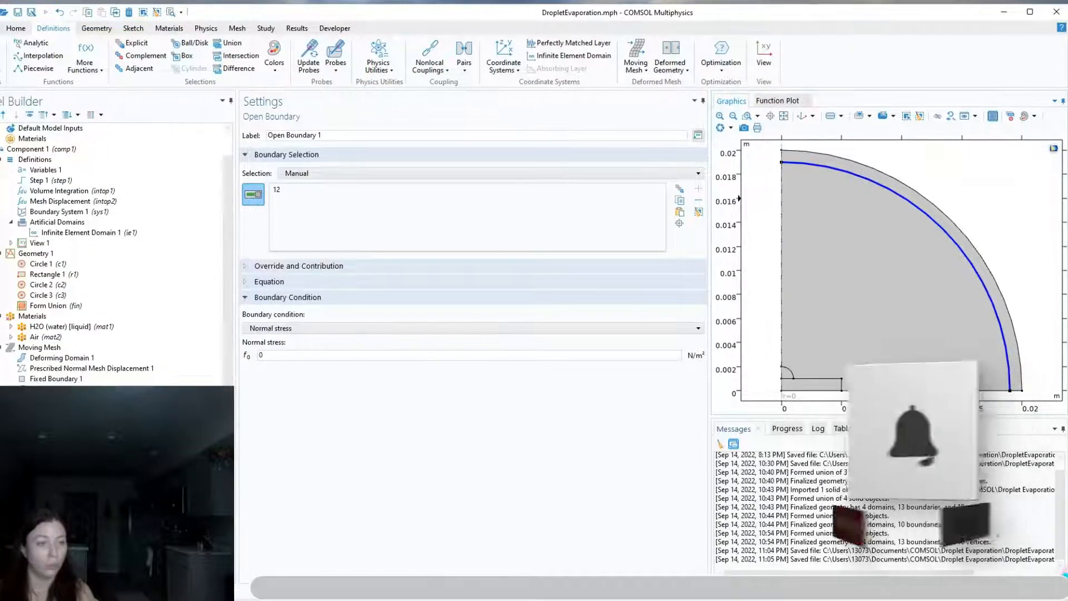
Add a second Wall to Laminar Flow on the substrate's outer vertical edge and the air domain's base edge
right_click(45, 399)
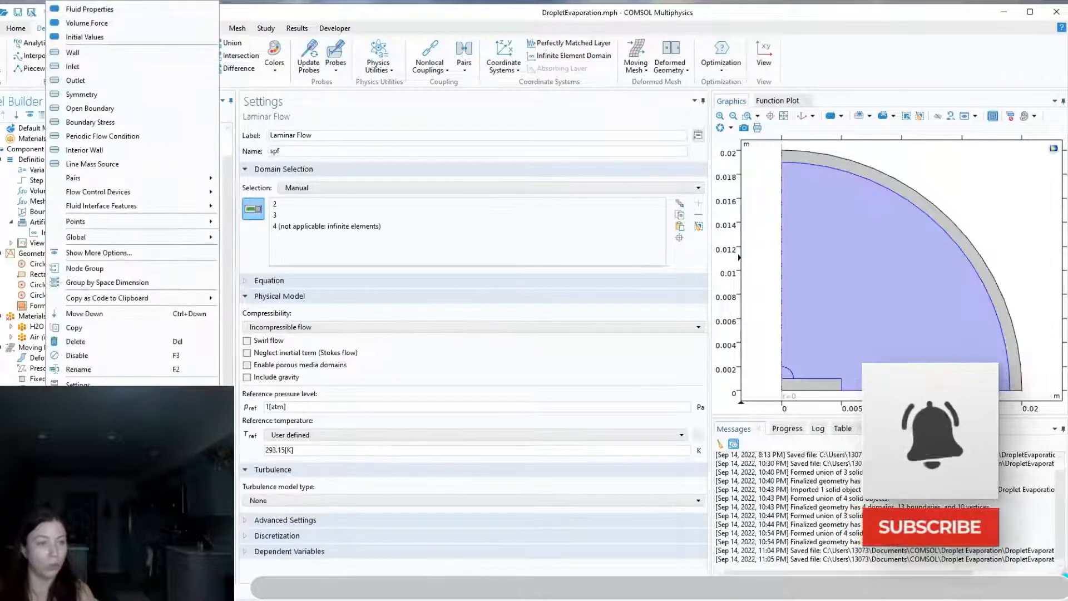
left_click(78, 55)
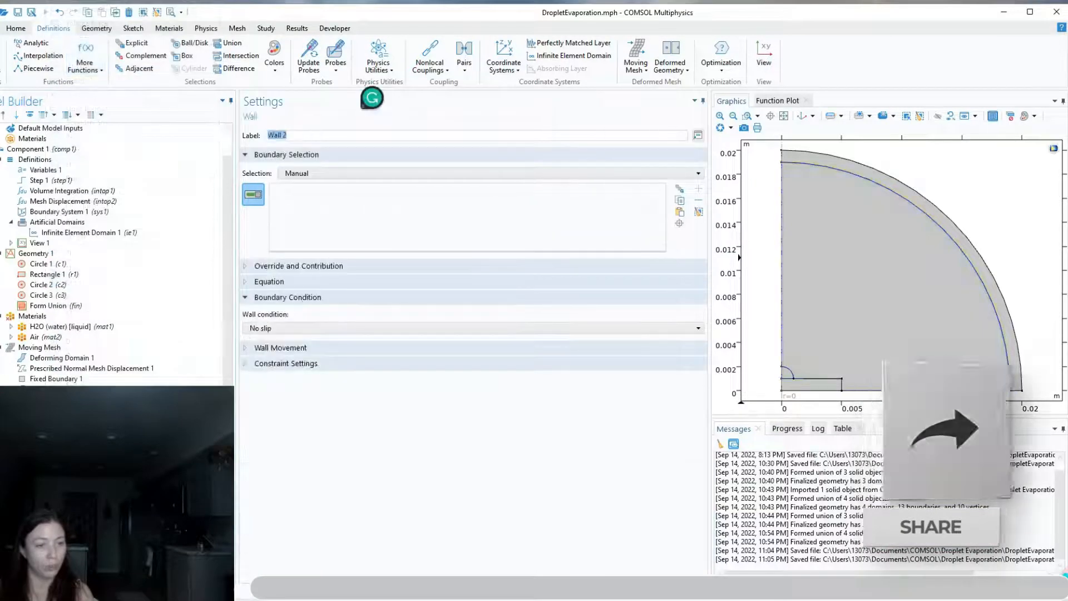
left_click(841, 384)
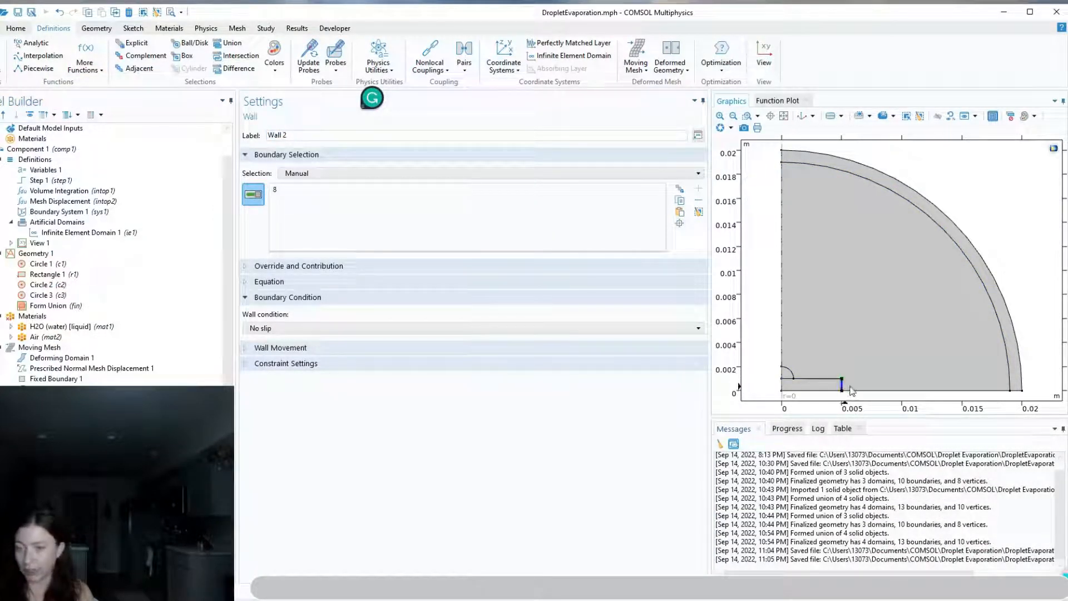
left_click(848, 390)
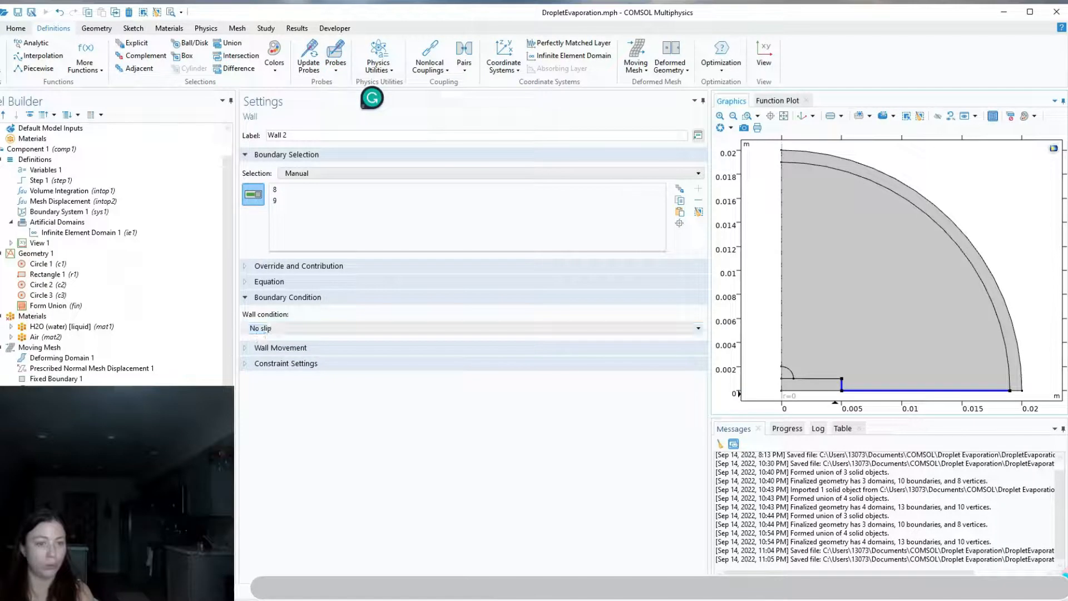
Set the wall condition of Laminar Flow's Wall 1, on the substrate's upper edge, to Navier slip
left_click(40, 441)
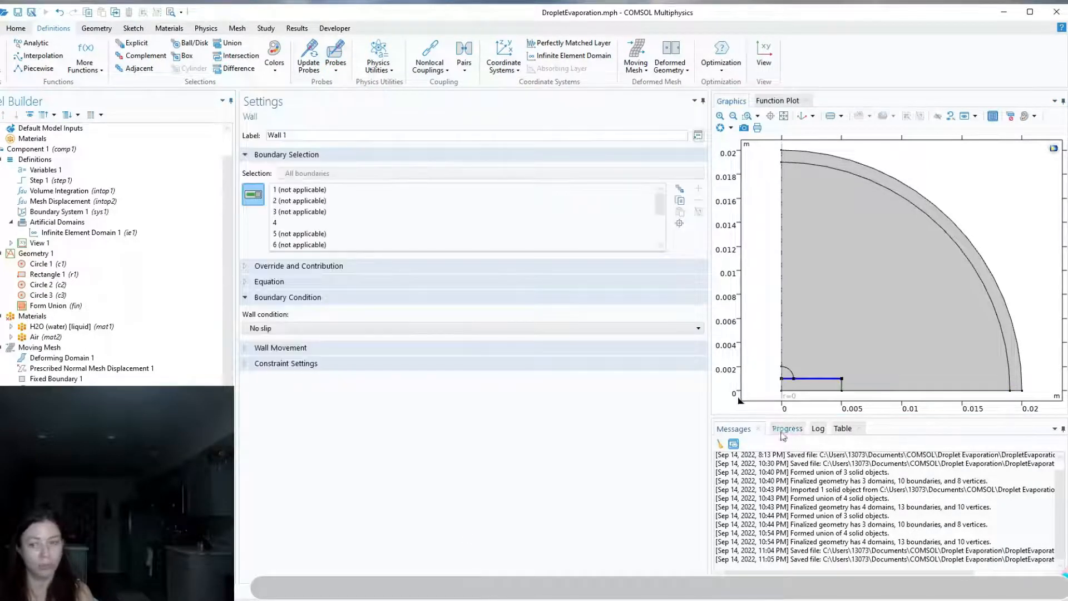
left_click(300, 329)
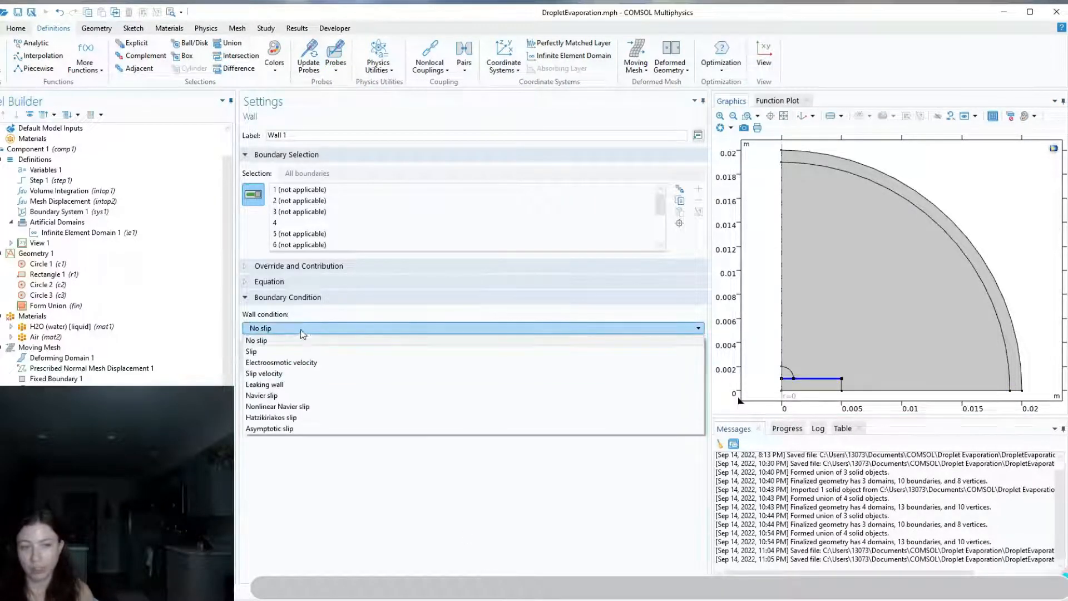
left_click(287, 395)
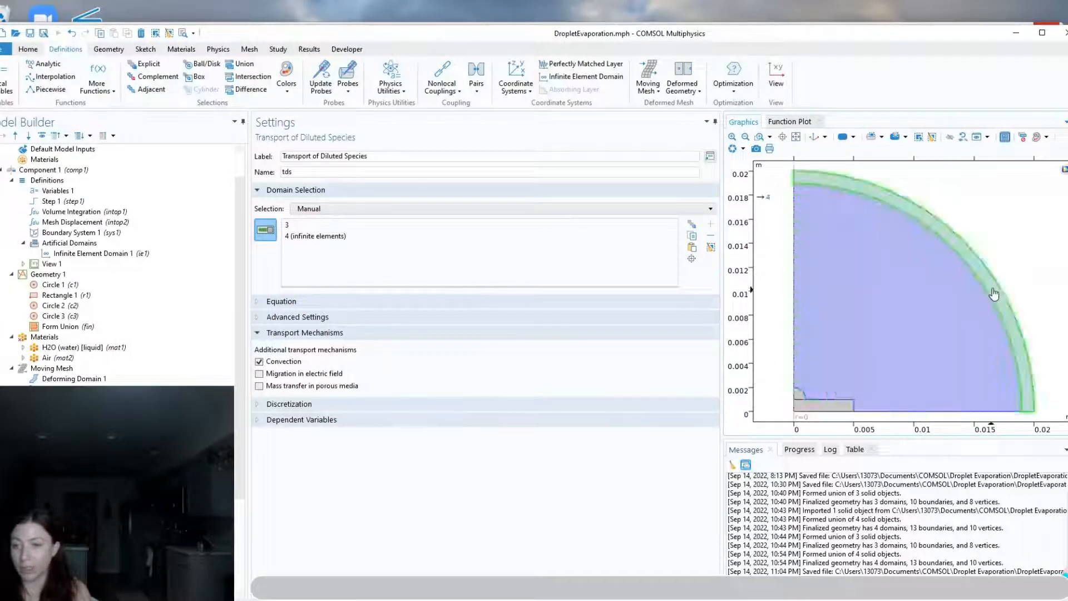
Remove the infinite element layer from Transport of Diluted Species and set the user-defined diffusion coefficient in Transport Properties 1 to D
left_click(996, 292)
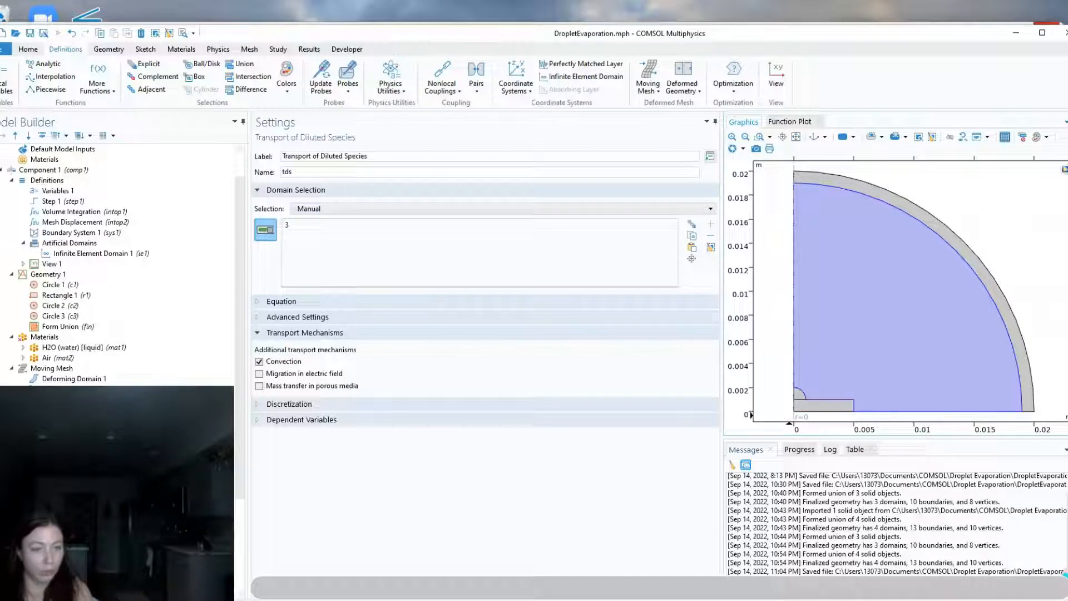
left_click(75, 473)
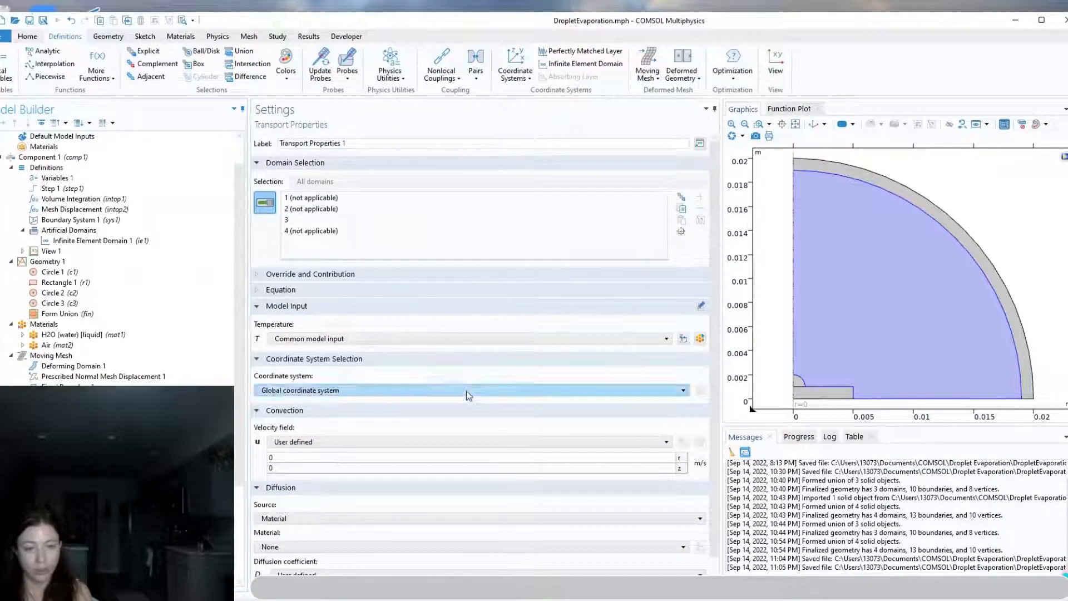
scroll(334, 501, "down", 1)
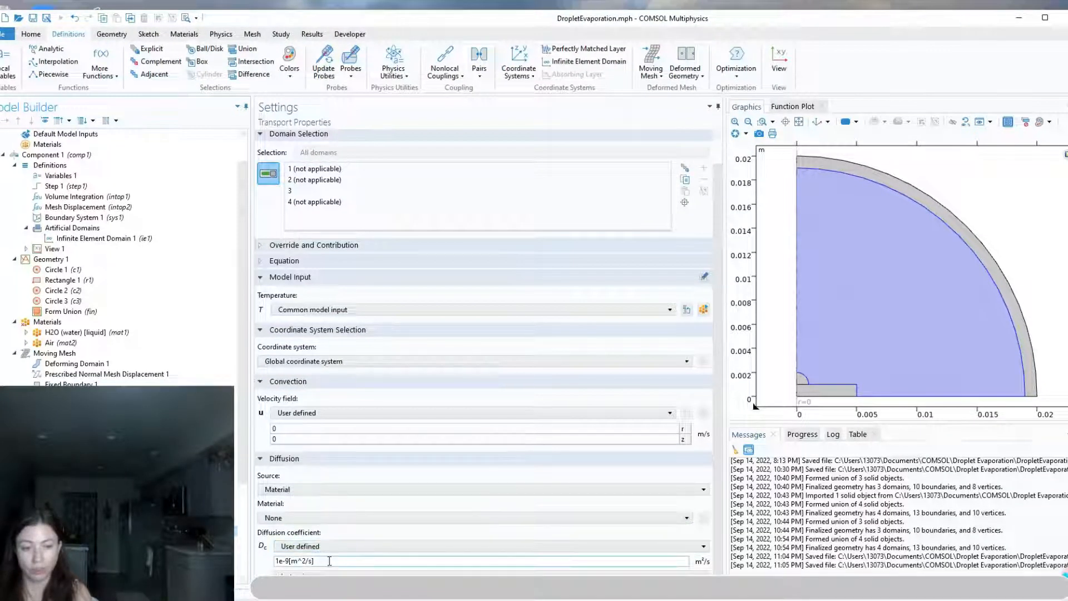
left_click_drag(331, 563, 273, 566)
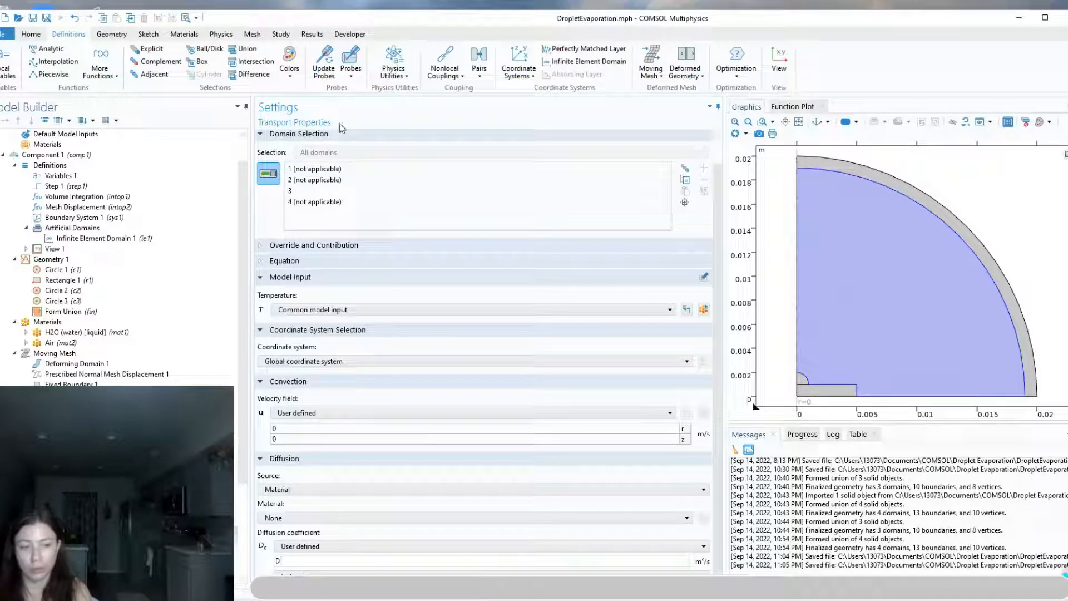
Check which boundaries Axial Symmetry 1 and No Flux 1 of Transport of Diluted Species cover, and open Initial Values 1
left_click(72, 540)
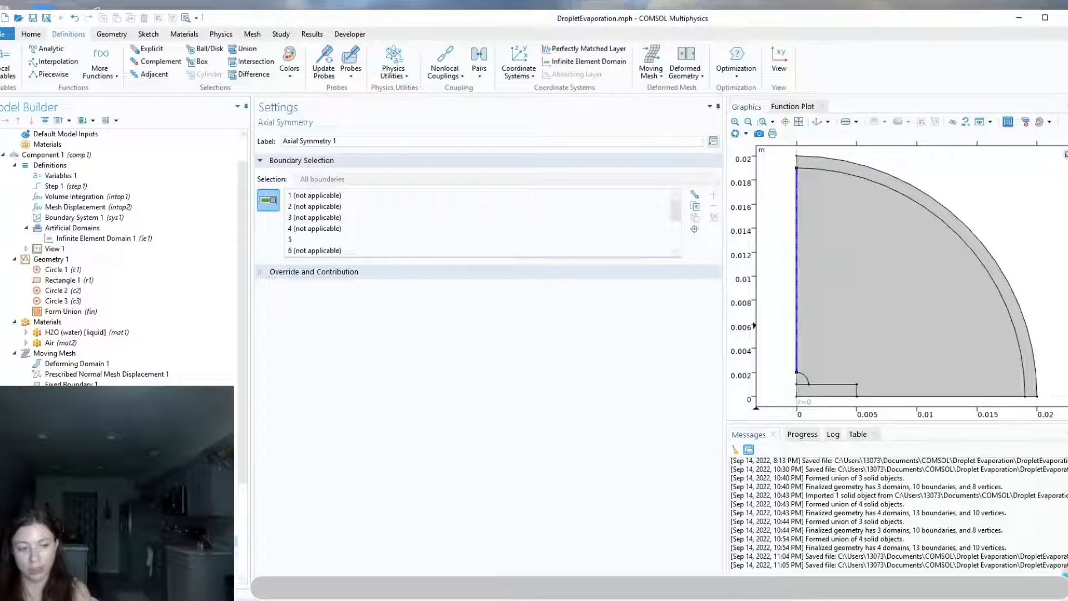
left_click(72, 551)
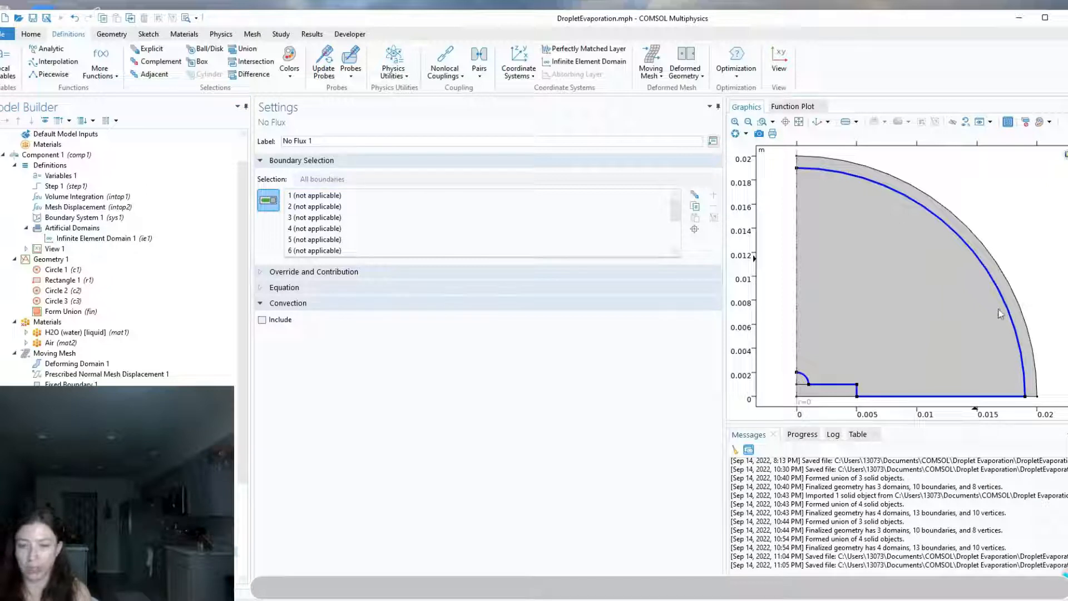
key("Down")
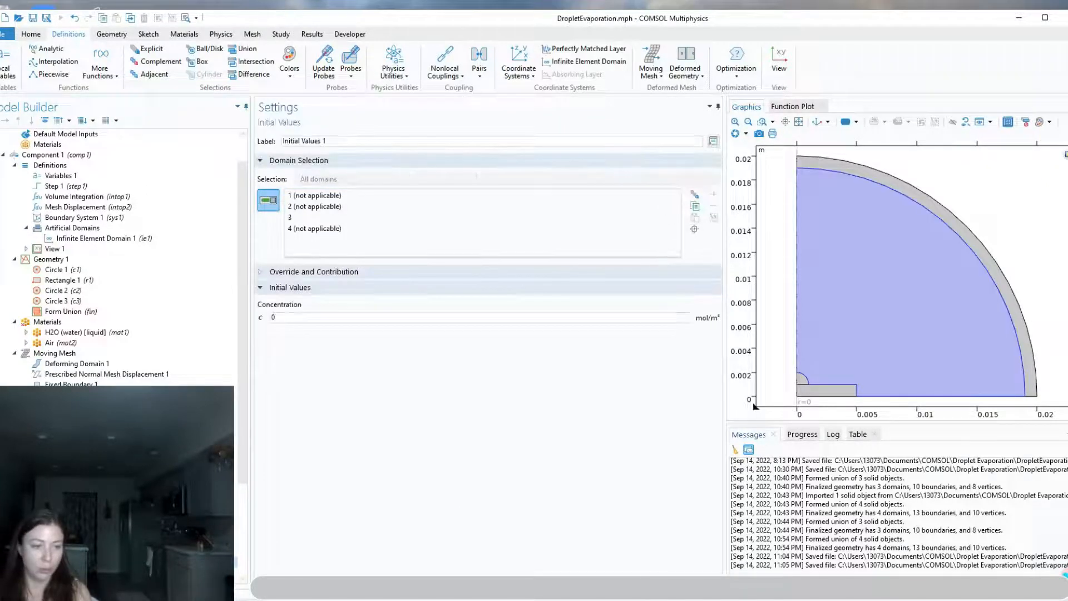
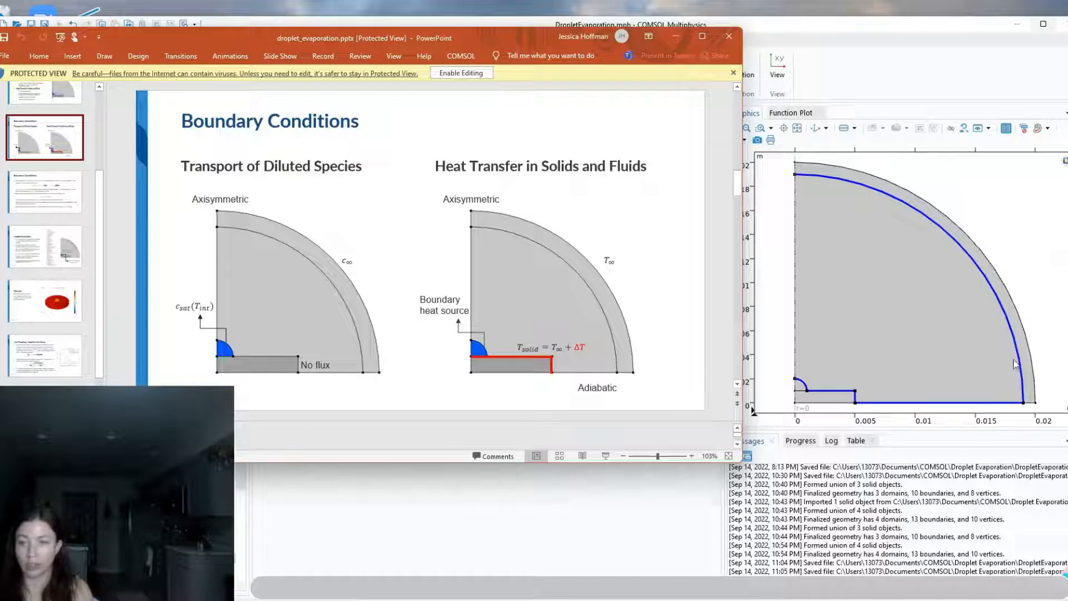
Include the infinite element layer in Transport of Diluted Species and add a second Transport Properties on that layer
left_click(675, 36)
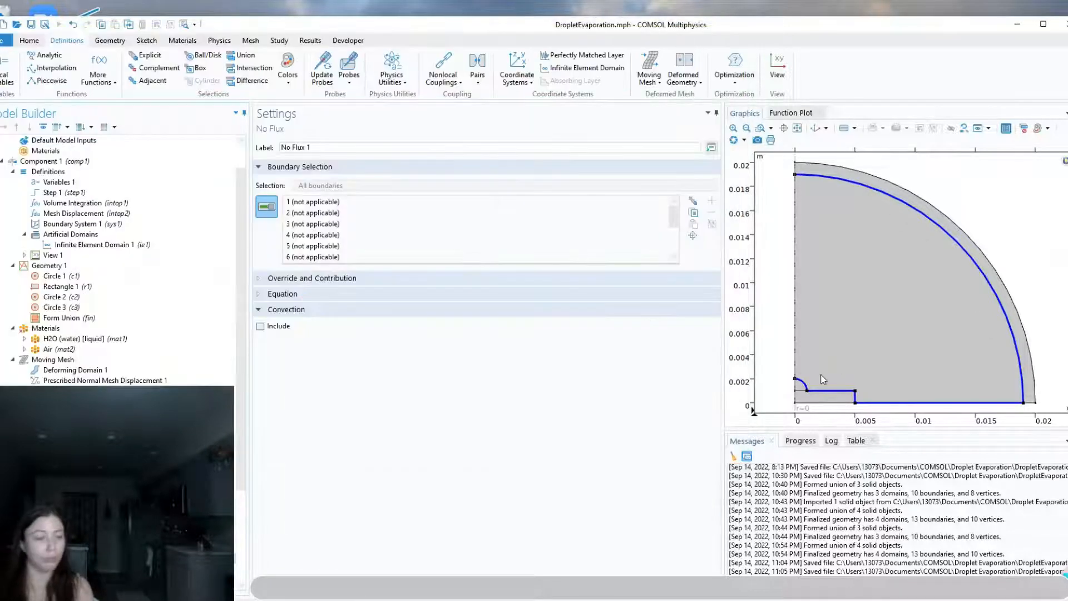
right_click(75, 525)
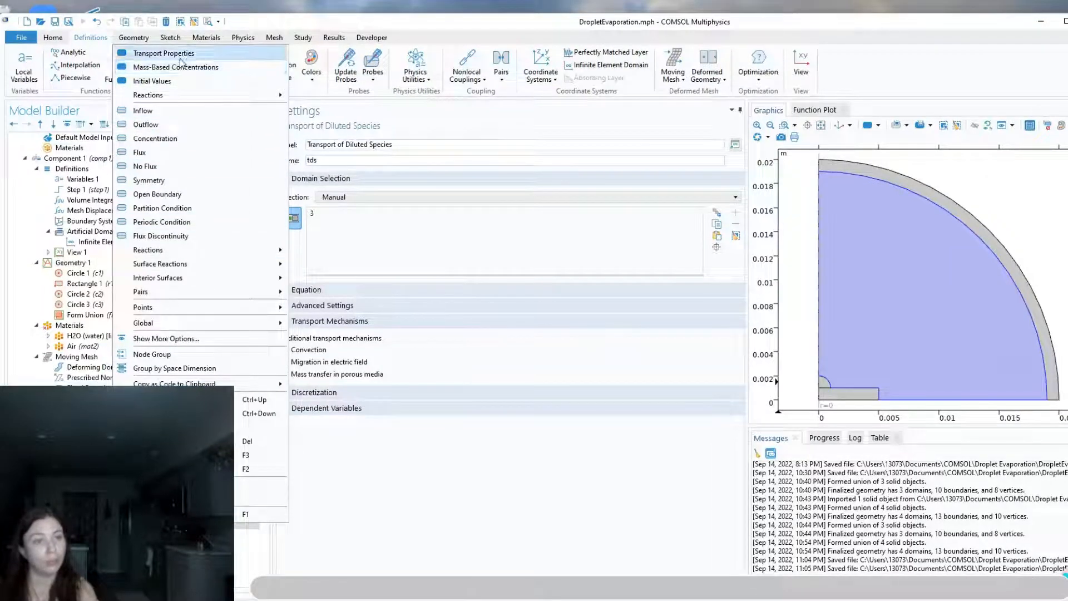
left_click(167, 54)
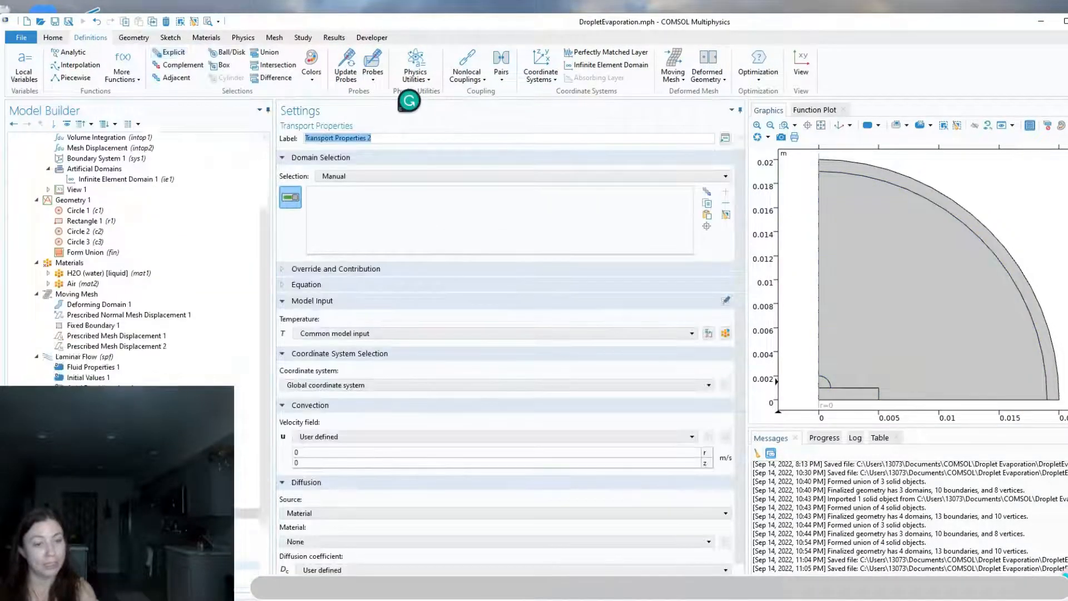
scroll(133, 259, "down", 2)
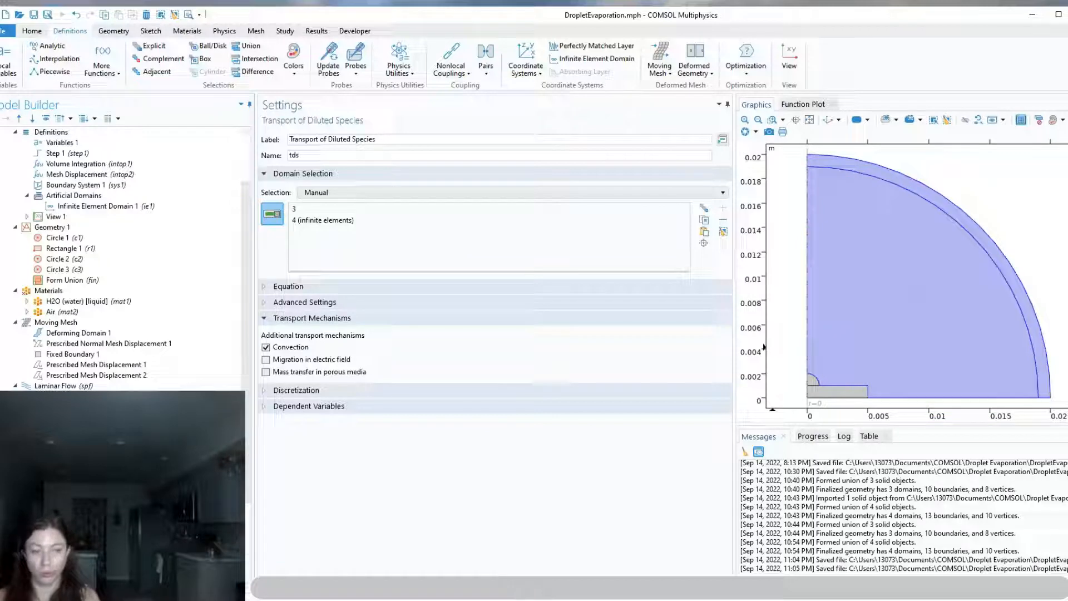
Compare the domains and diffusion coefficients of Transport Properties 1 and Transport Properties 2 in Transport of Diluted Species
left_click(80, 481)
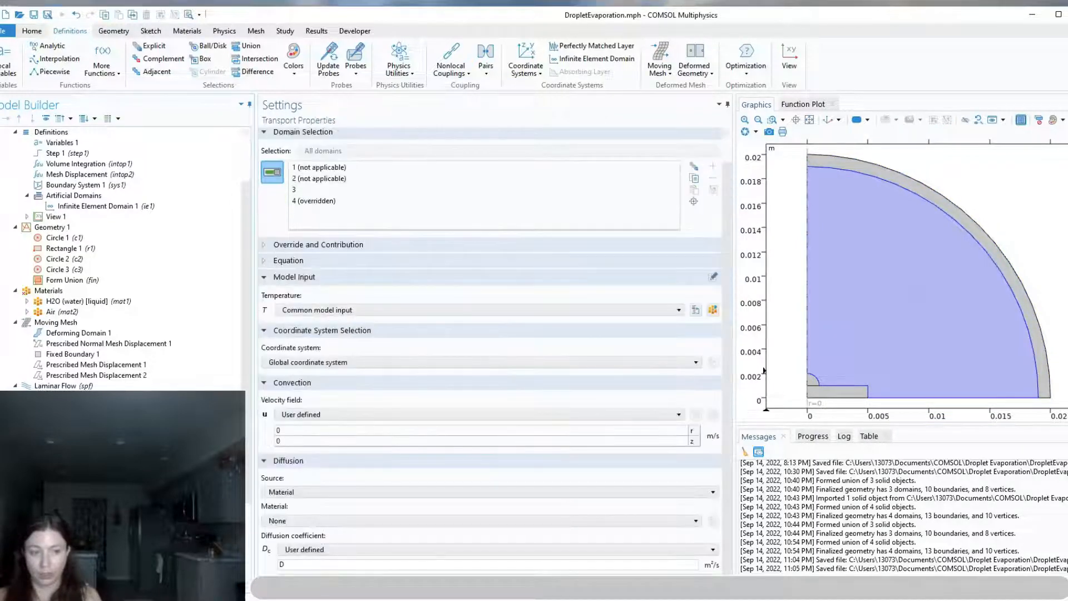
left_click(81, 471)
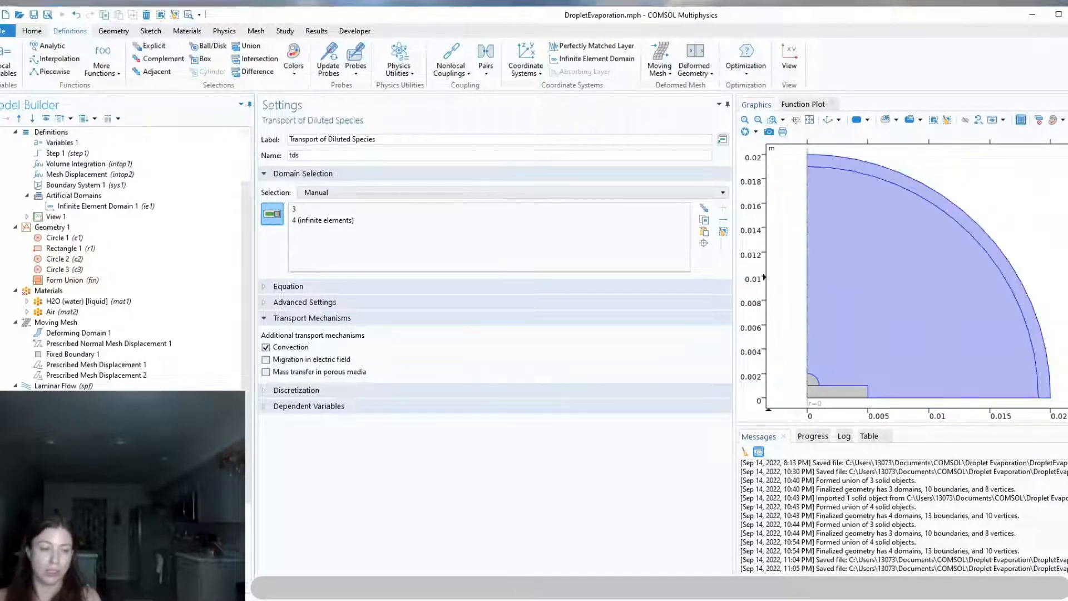
left_click(78, 500)
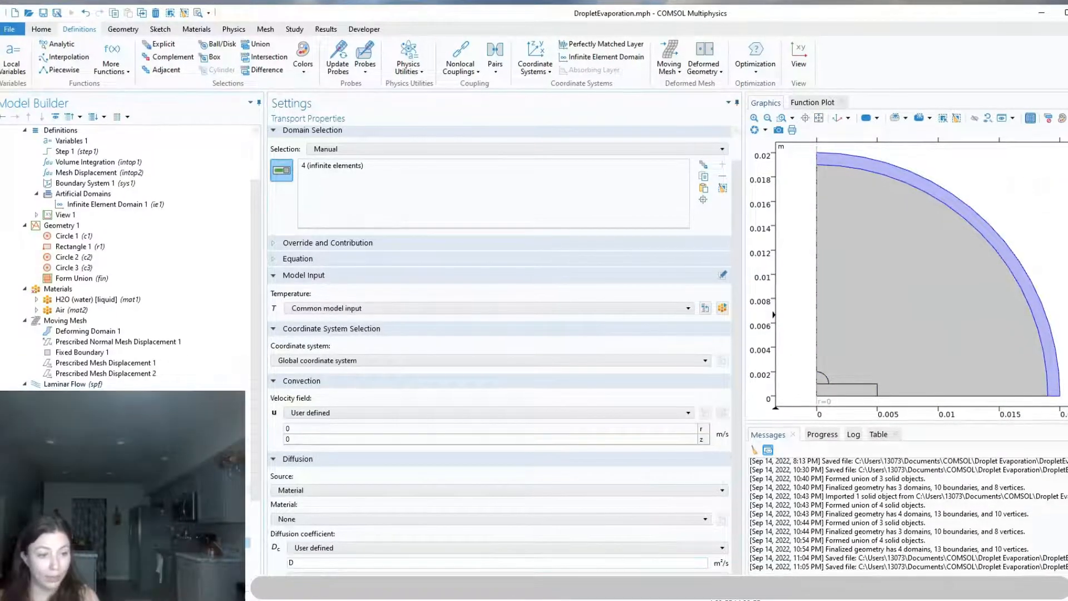
Add a Concentration condition to Transport of Diluted Species on the droplet's curved surface, with species c set to csat
right_click(109, 489)
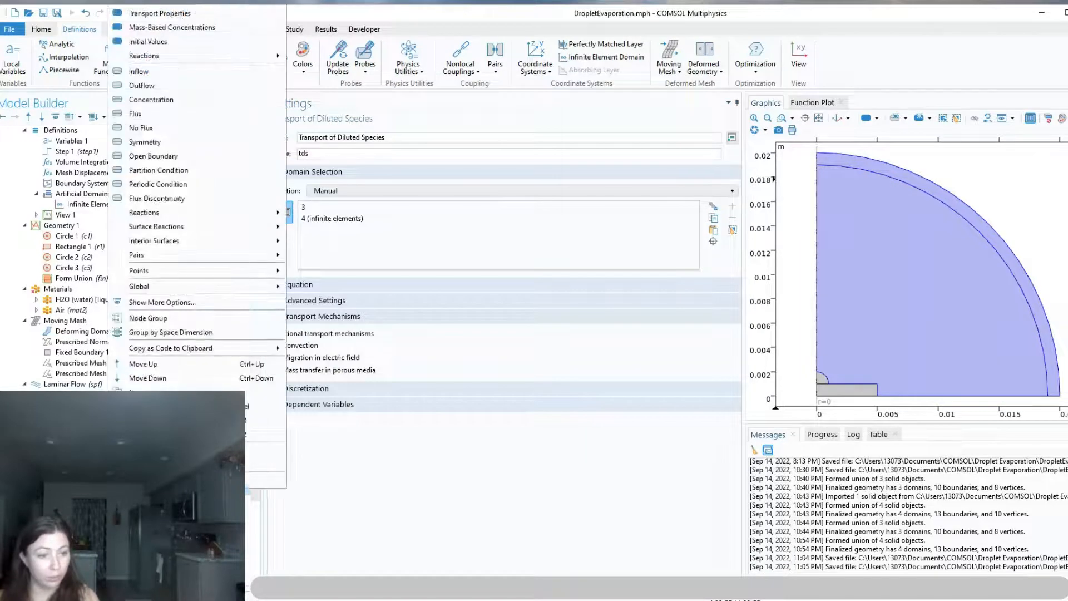
left_click(151, 100)
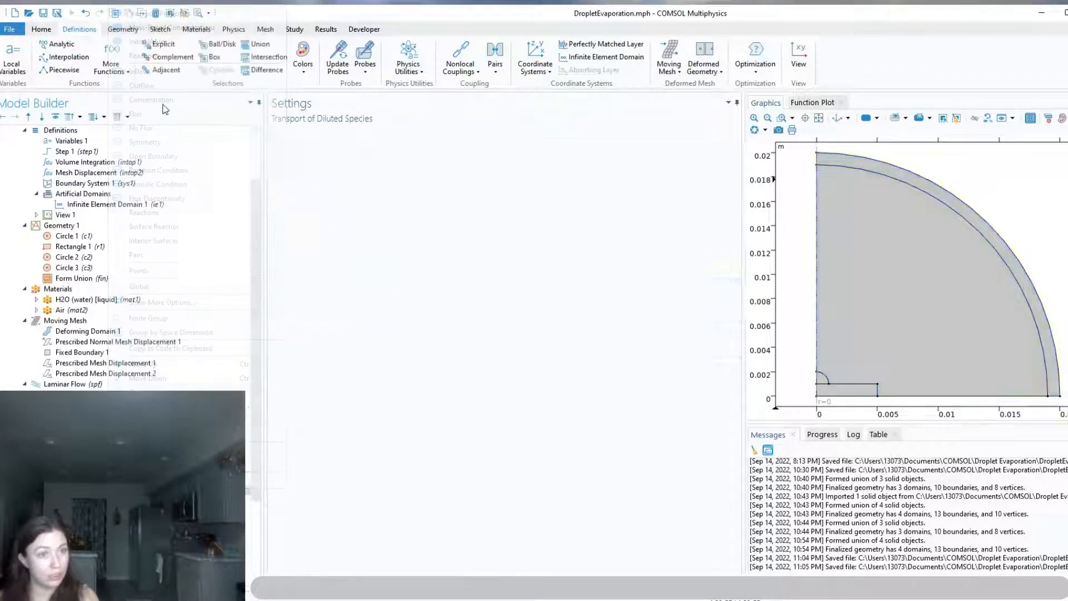
left_click(827, 381)
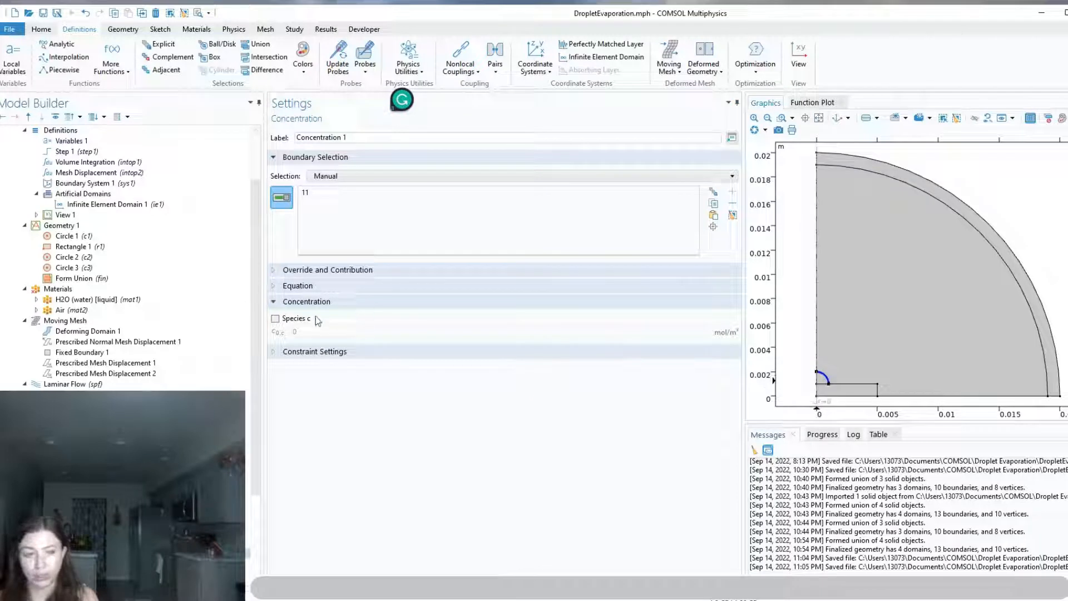
left_click(275, 318)
double_click(295, 332)
type("csat")
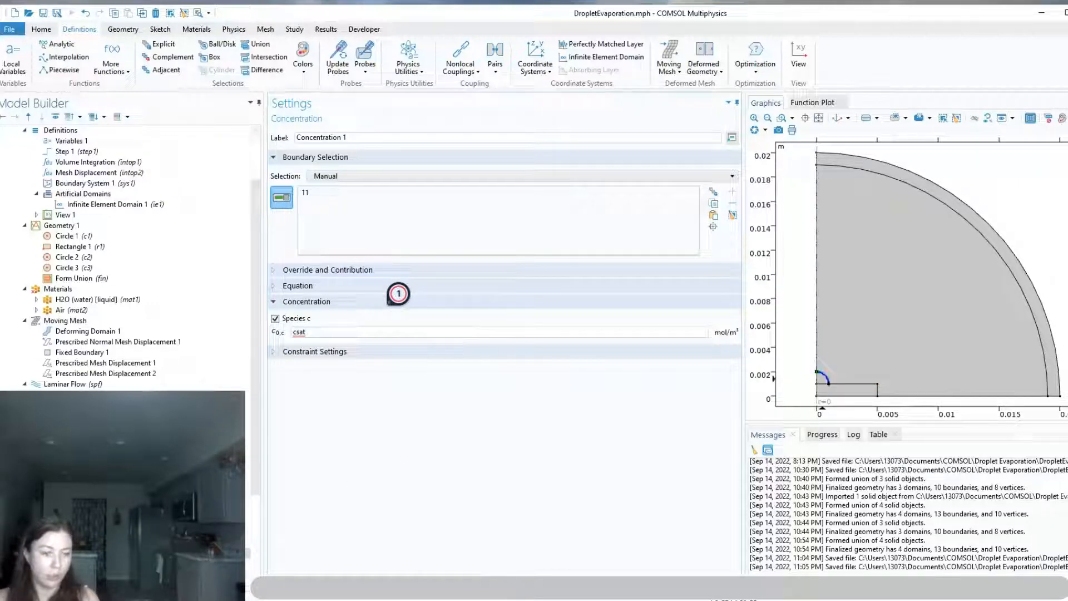
Add a second Concentration condition for species c on the outermost arc of the infinite element layer
right_click(84, 489)
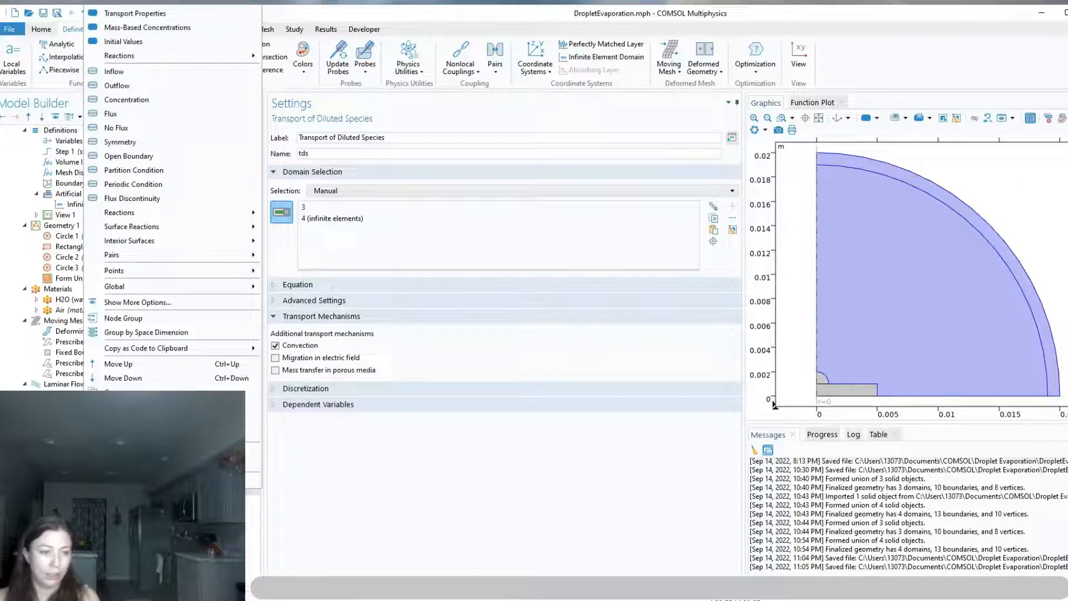
left_click(127, 100)
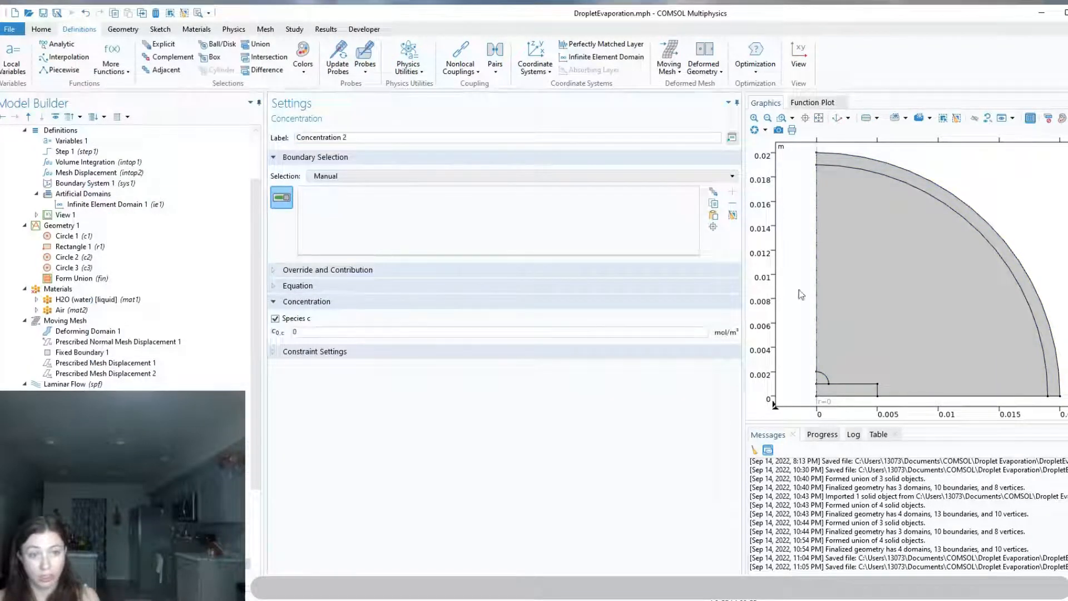
left_click(1001, 253)
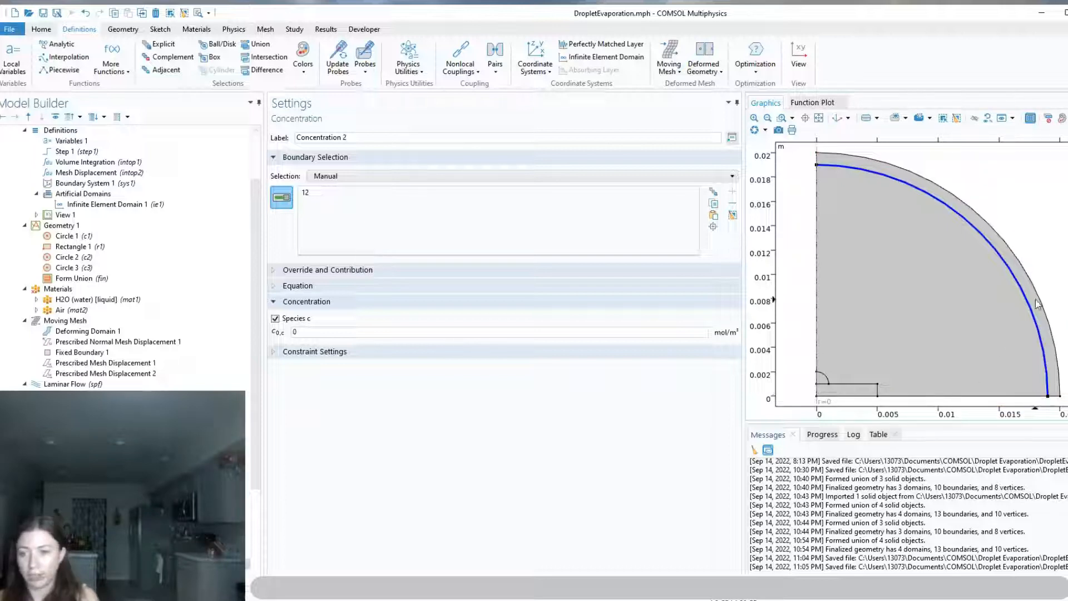
left_click(311, 331)
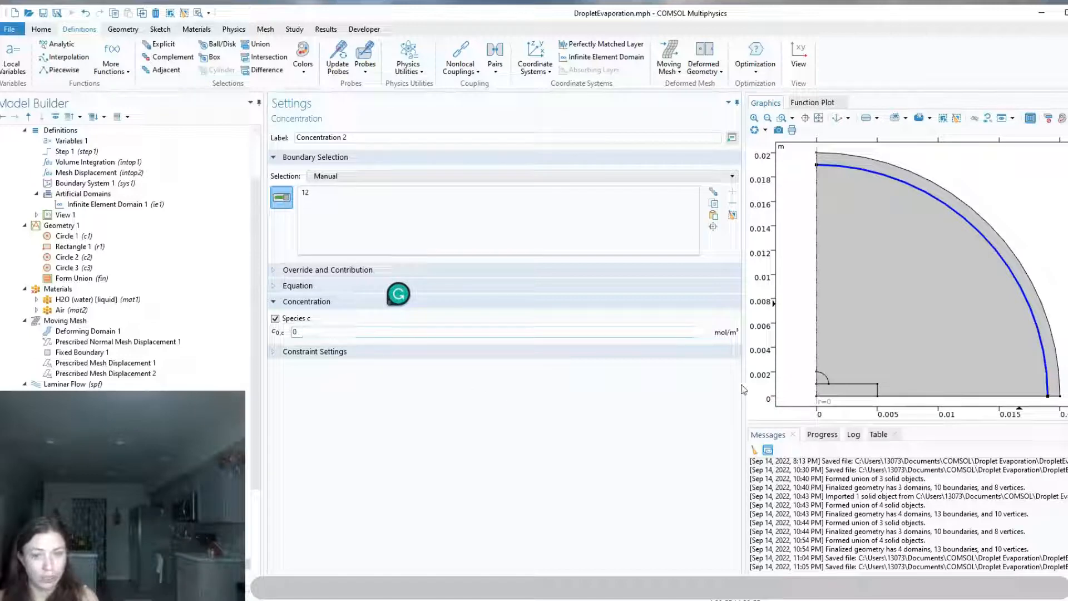
scroll(167, 333, "down", 3)
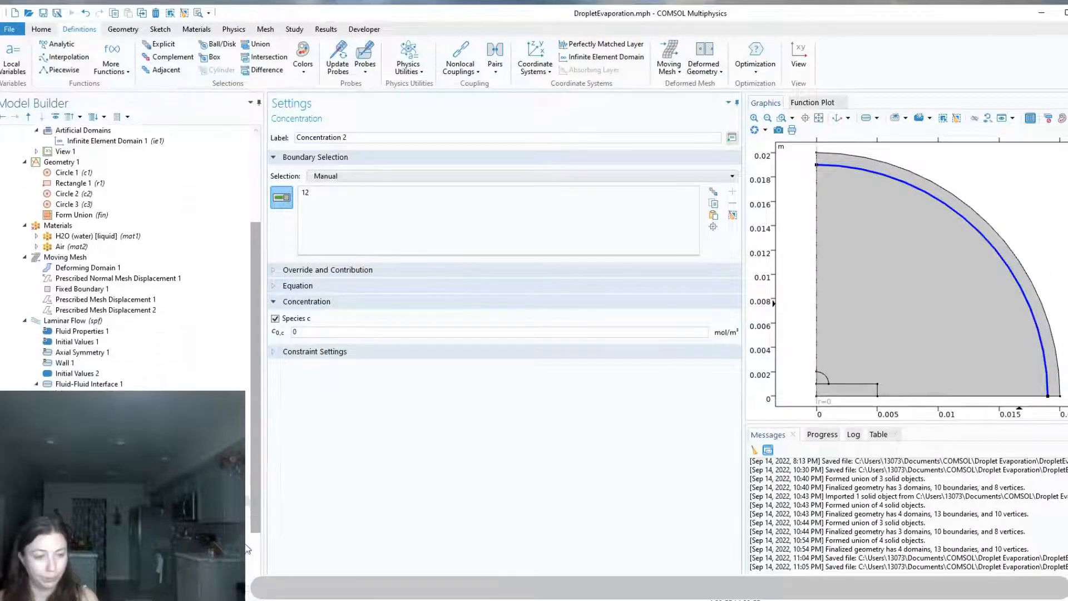
left_click(1016, 258)
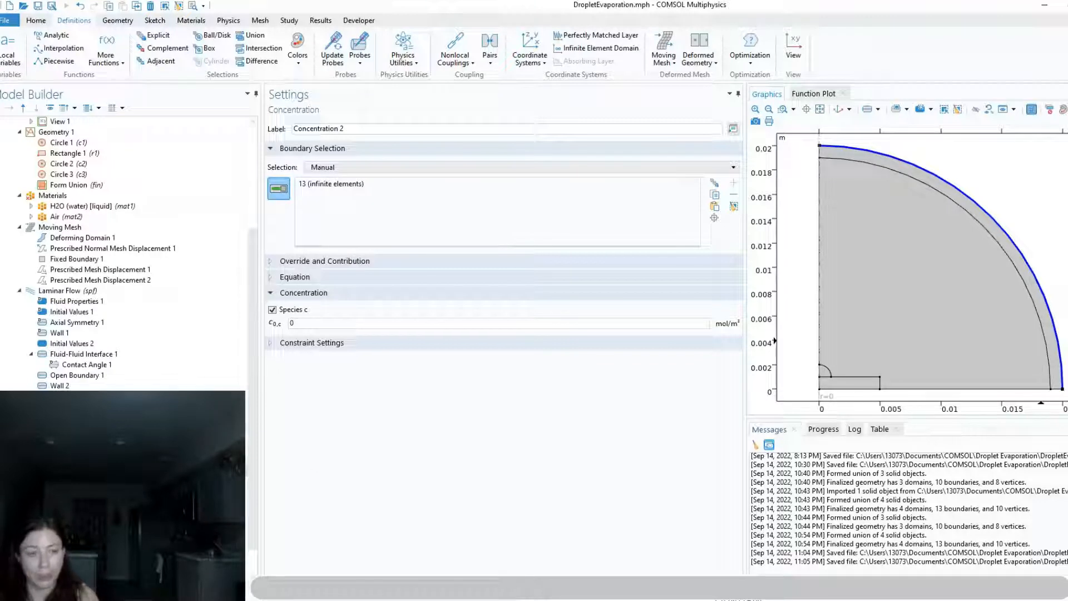
Remove the rectangular substrate domain from Heat Transfer in Solids and Fluids
left_click(66, 428)
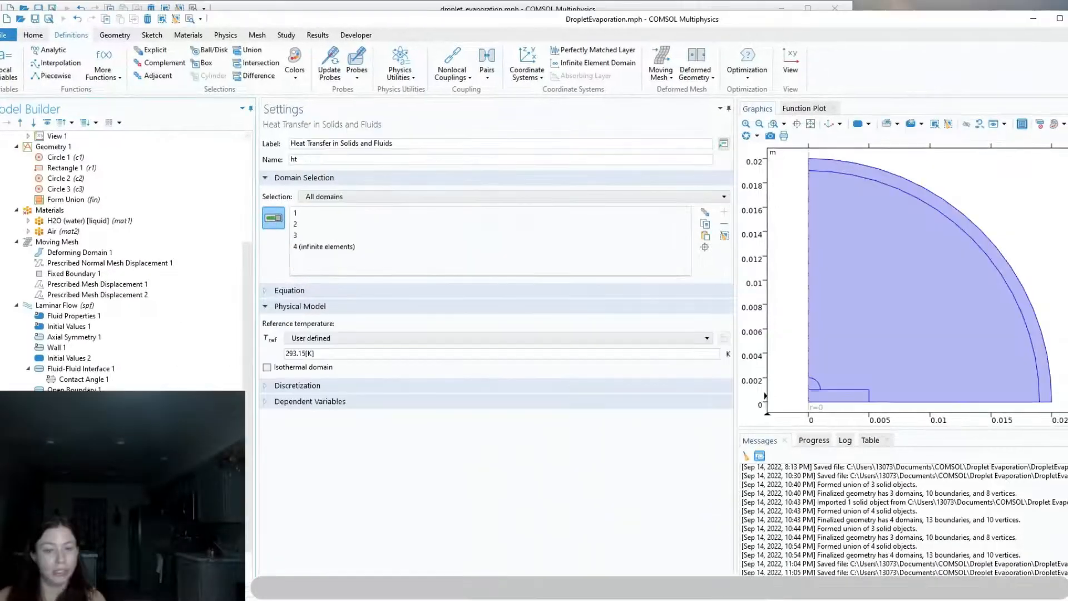
left_click(823, 399)
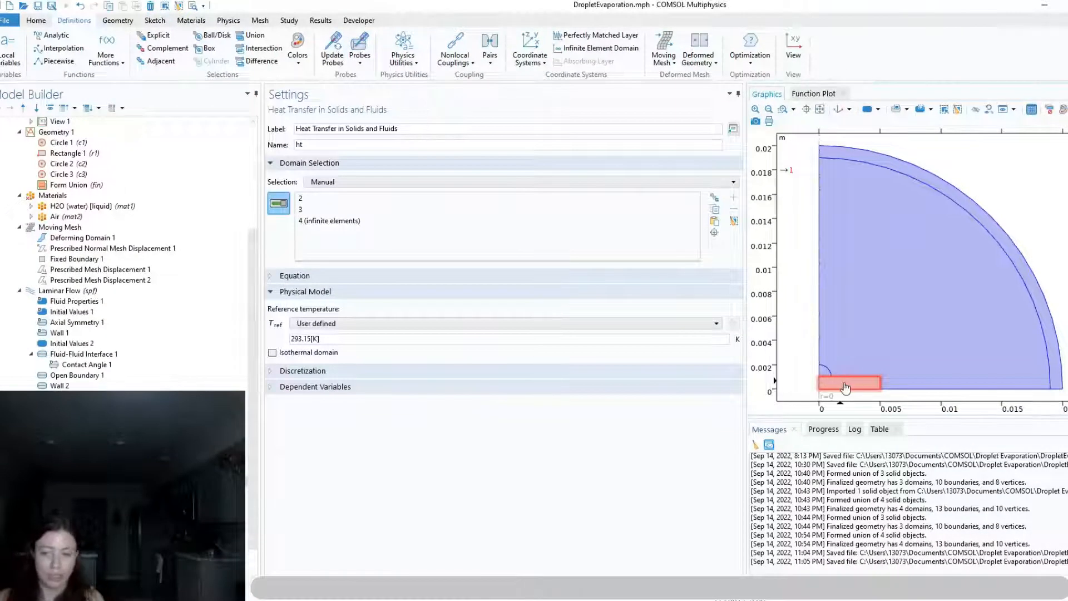
Assign Heat Transfer's Fluid 1 to the droplet and inner air domains, and set its fluid type to Gas/Liquid
left_click(60, 406)
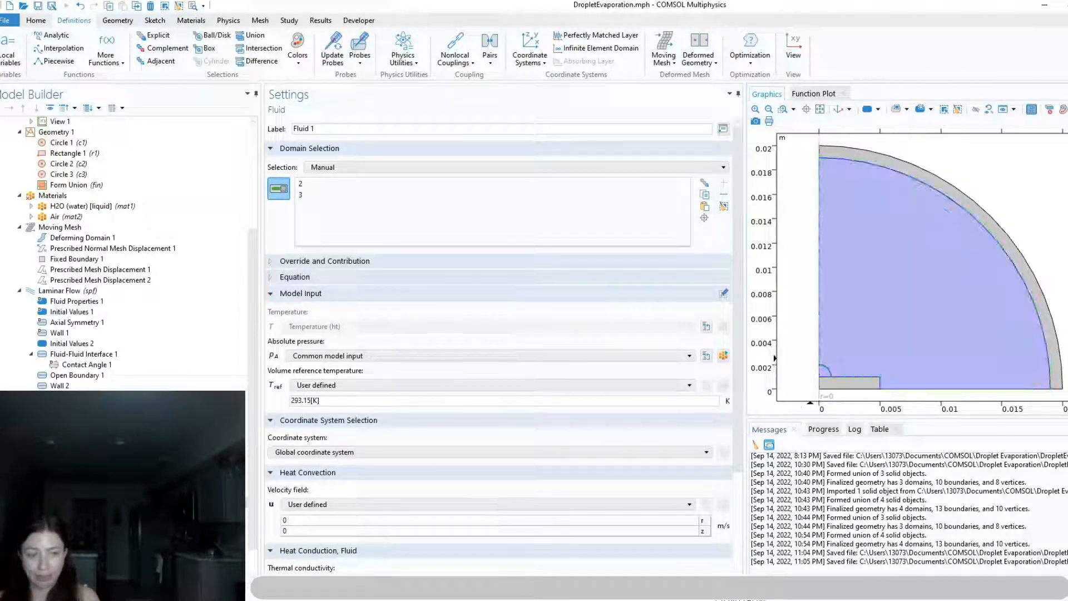
scroll(334, 495, "down", 3)
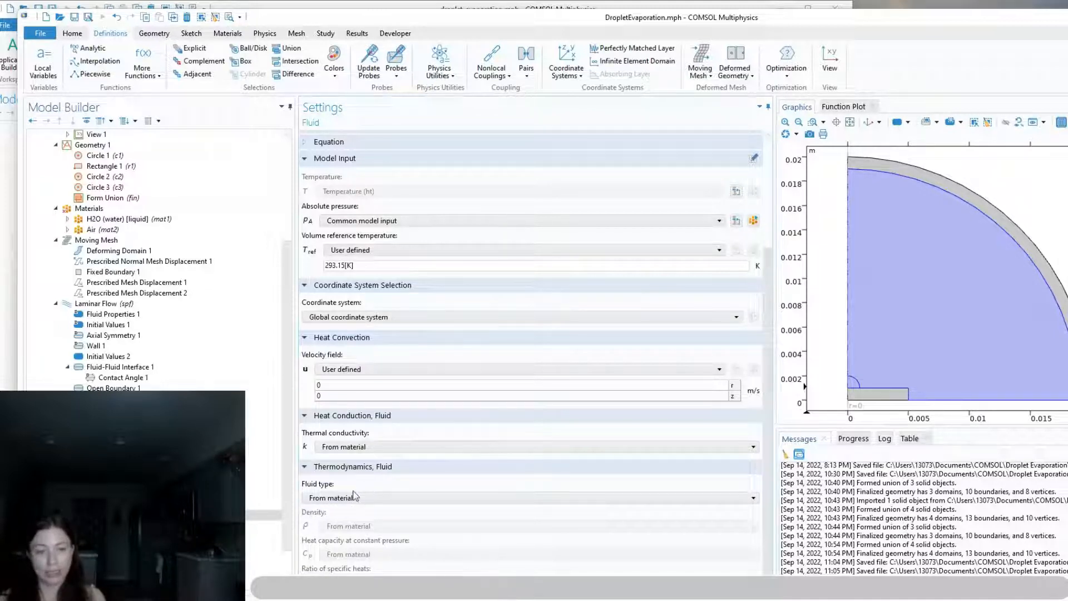
left_click(345, 499)
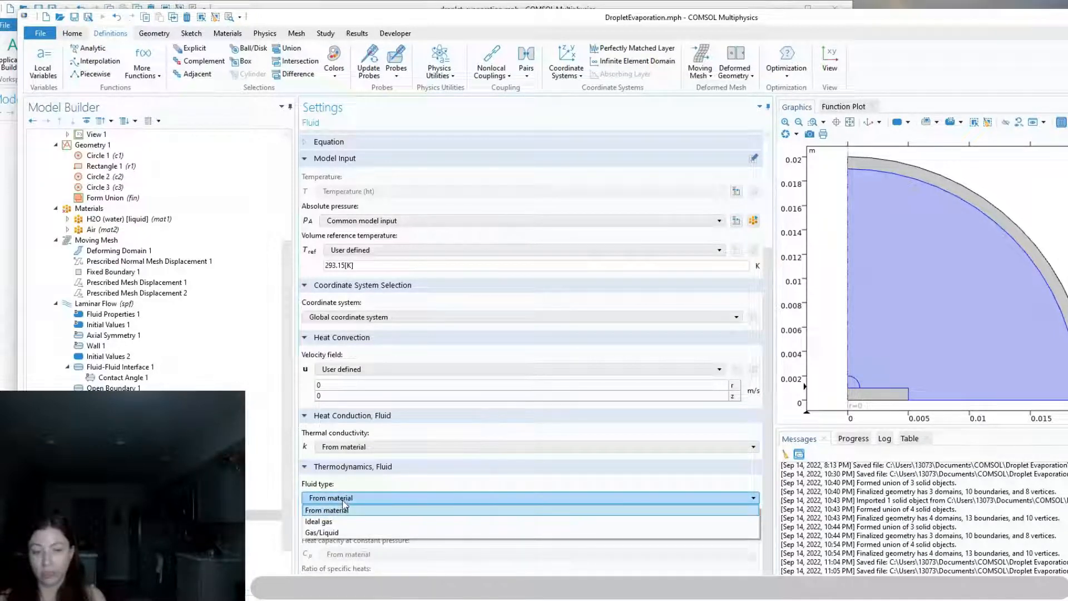
left_click(331, 533)
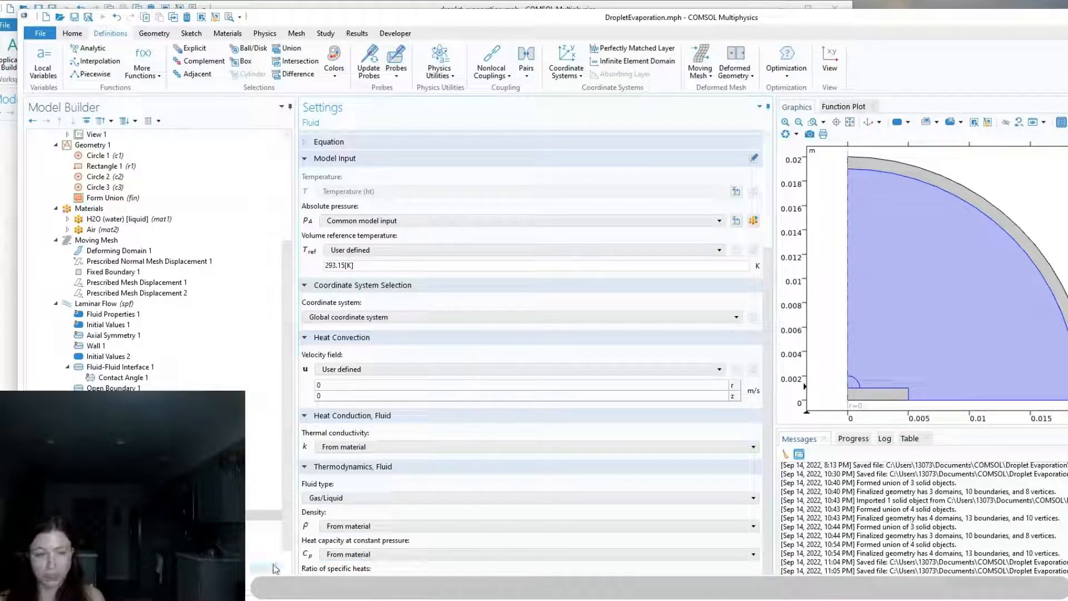
Check Heat Transfer's Initial Values 1, and examine the corresponding heat transfer nodes in the droplet_evaporation.mph reference
left_click(108, 525)
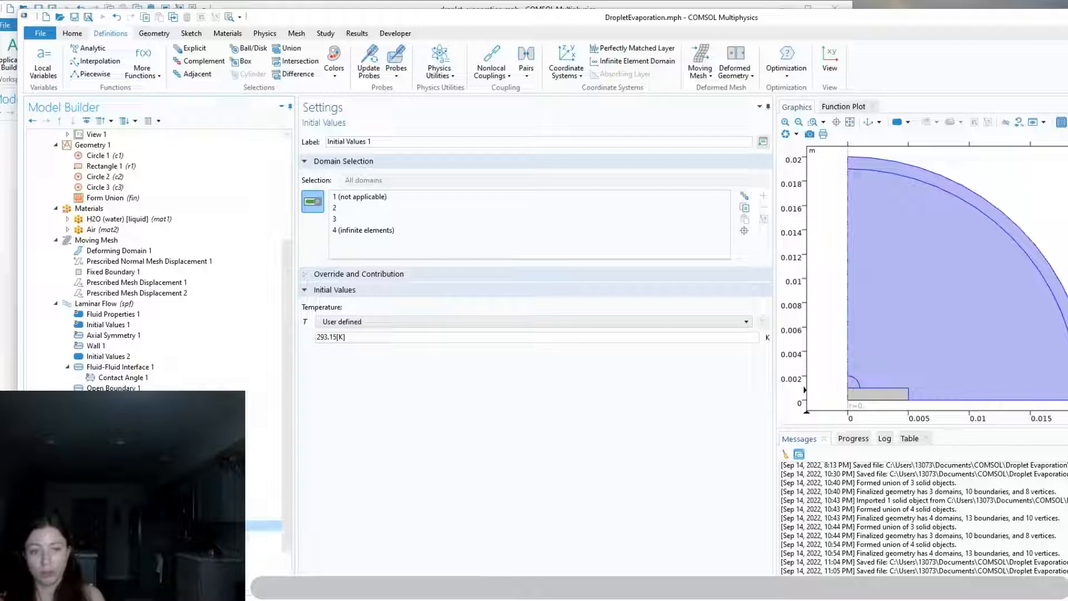
key("alt+Tab")
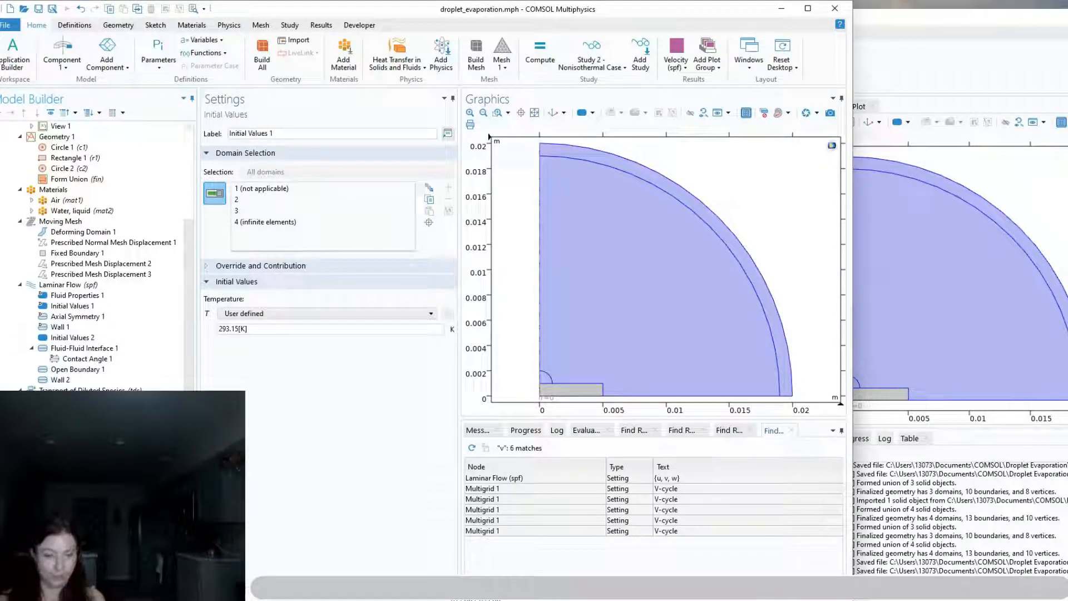
key("Down")
key("Down")
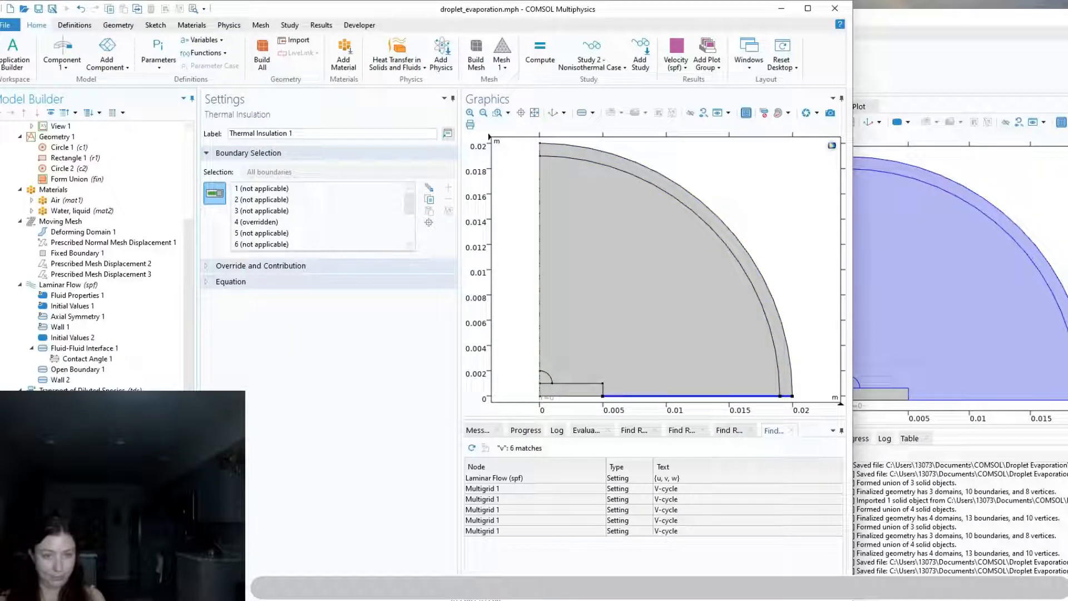
key("Down")
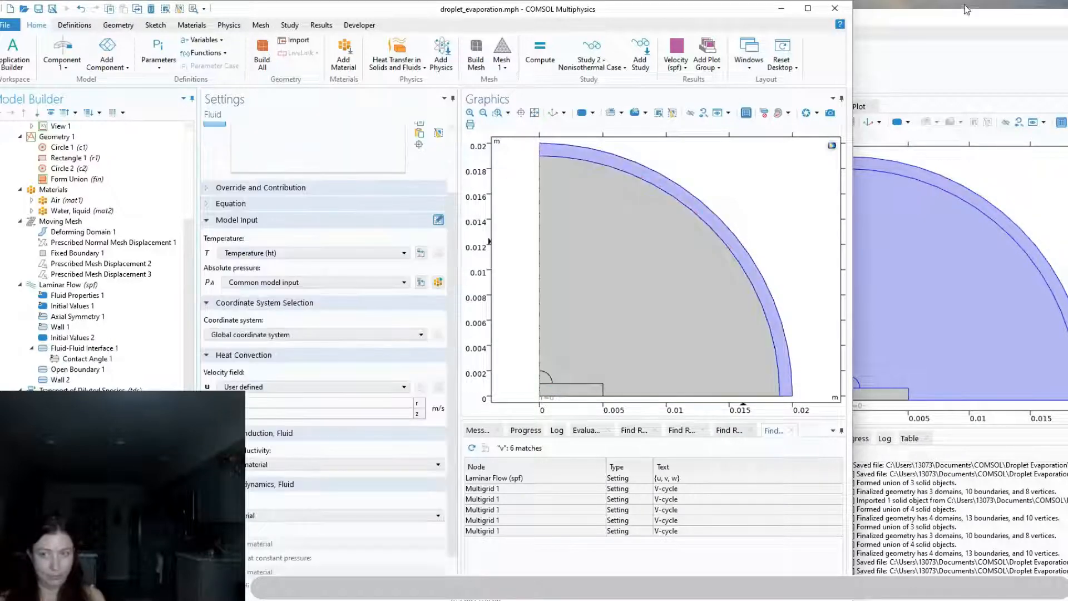
left_click_drag(969, 17, 918, 16)
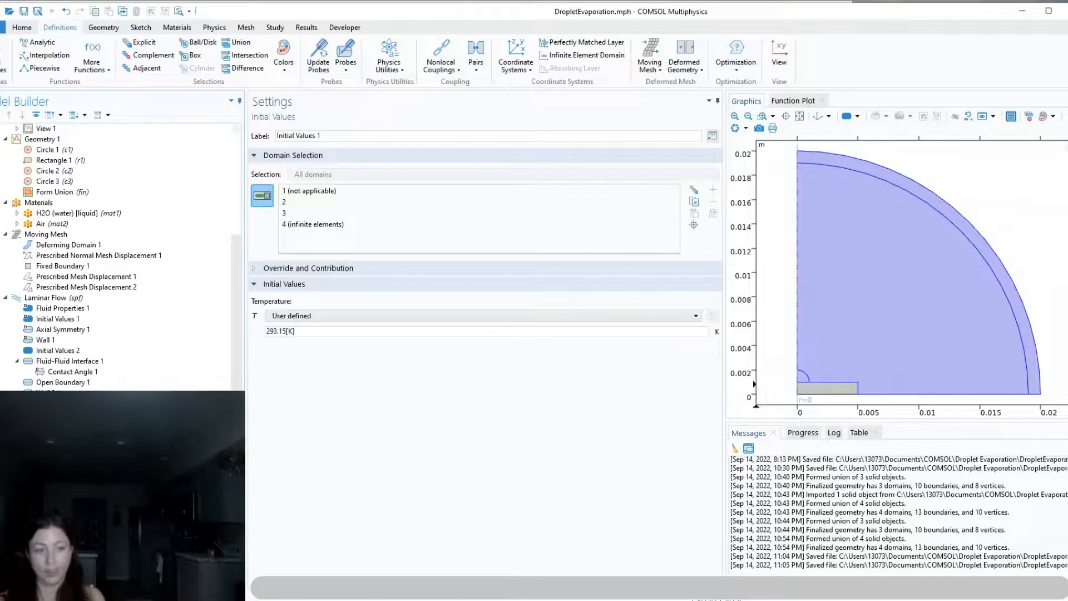
Check the boundaries of Heat Transfer's Axial Symmetry 1 and Thermal Insulation 1 against the Boundary Conditions slide in droplet_evaporation.pptx
key("Down")
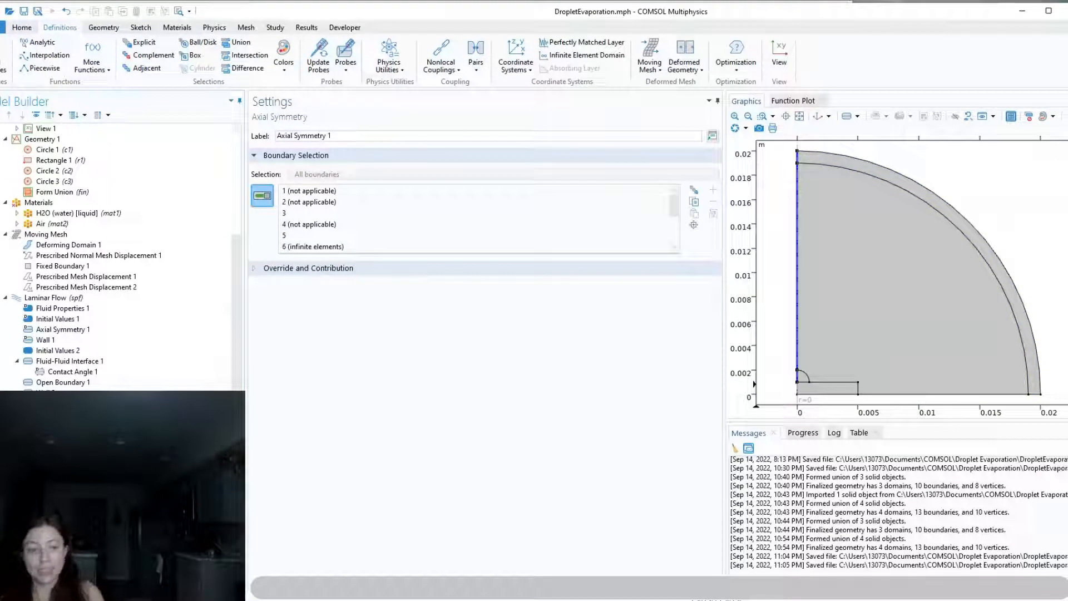
key("Down")
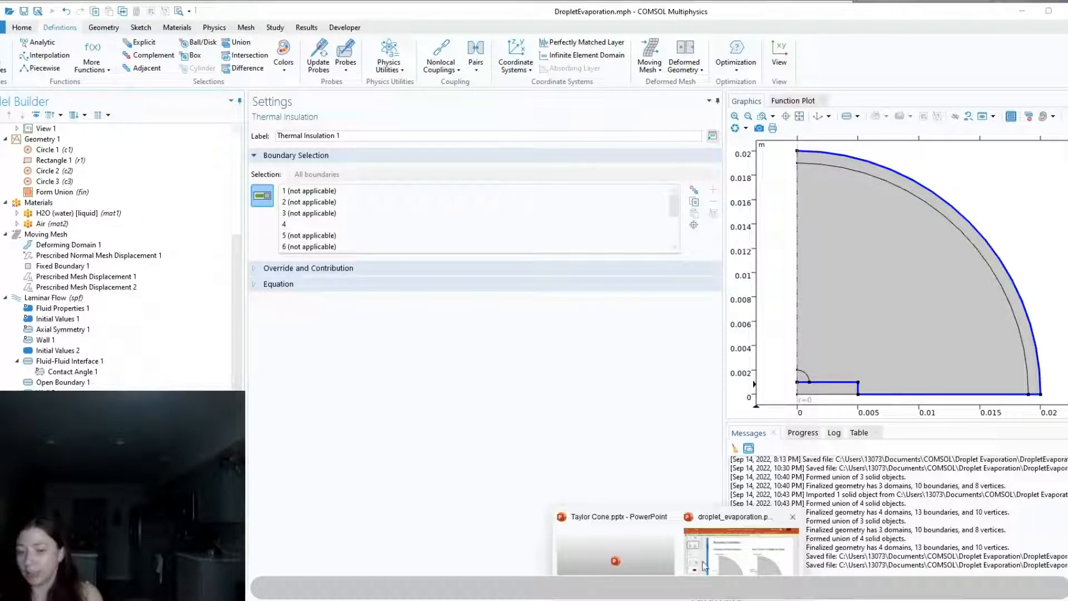
left_click(704, 566)
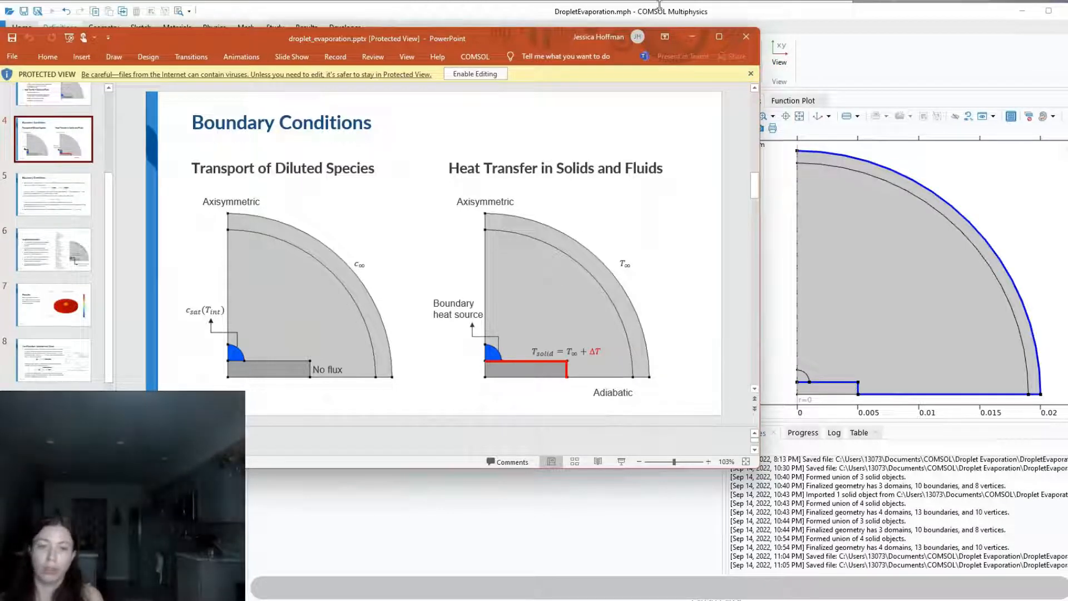
left_click(595, 19)
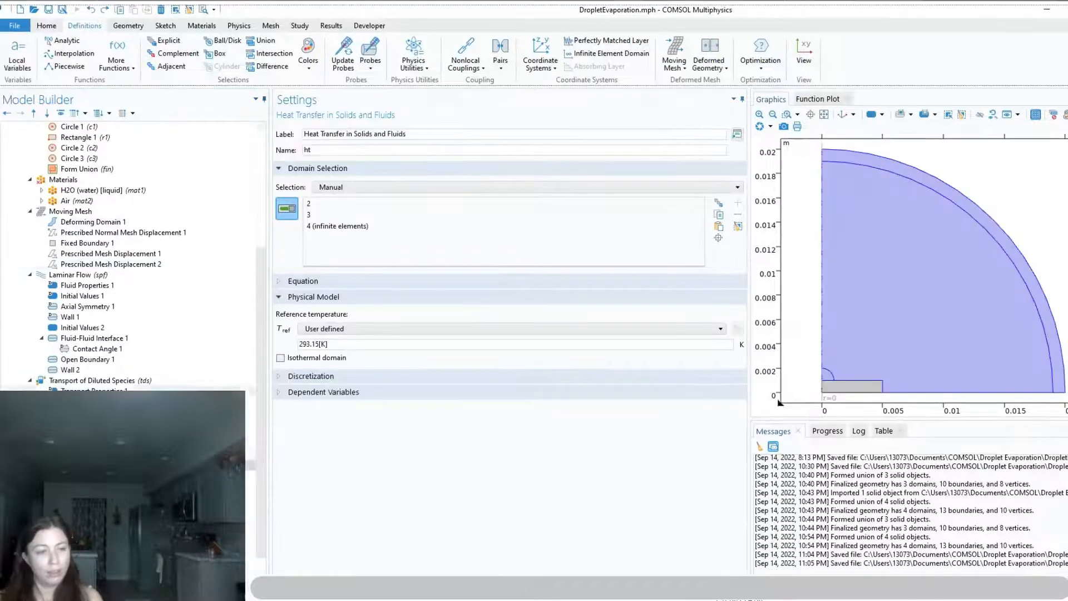
Add a second Fluid node to Heat Transfer in Solids and Fluids for the outer infinite-element domain, with fluid type From material
right_click(59, 485)
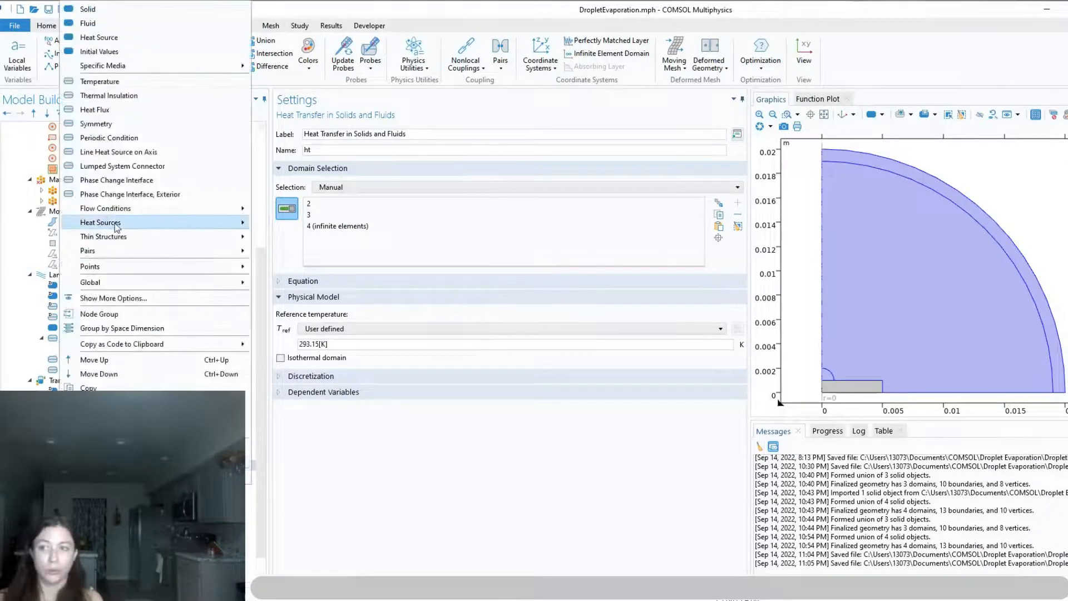
mouse_move(116, 227)
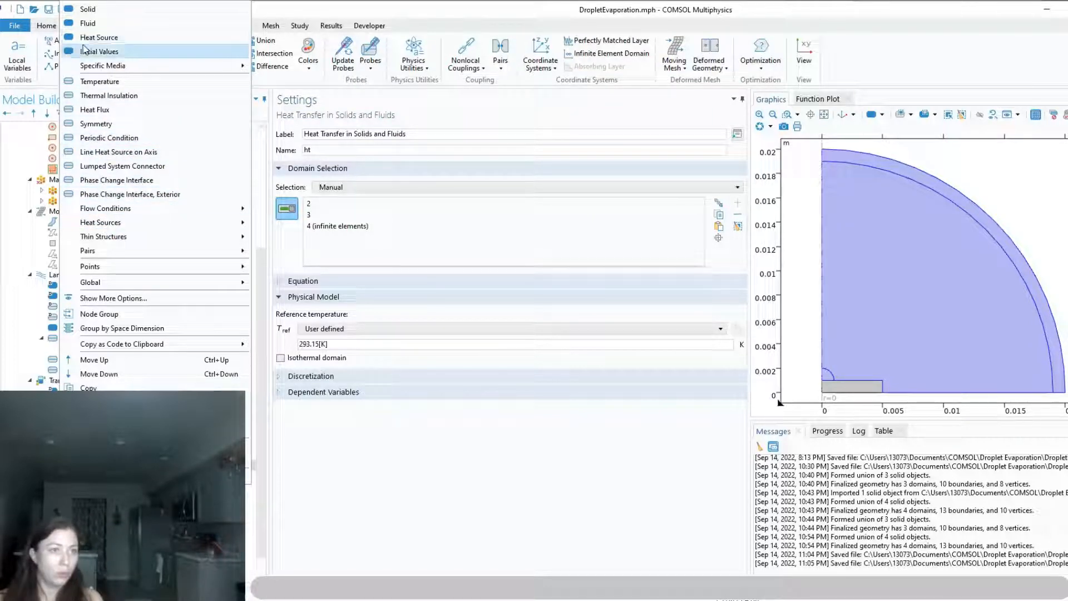
left_click(88, 23)
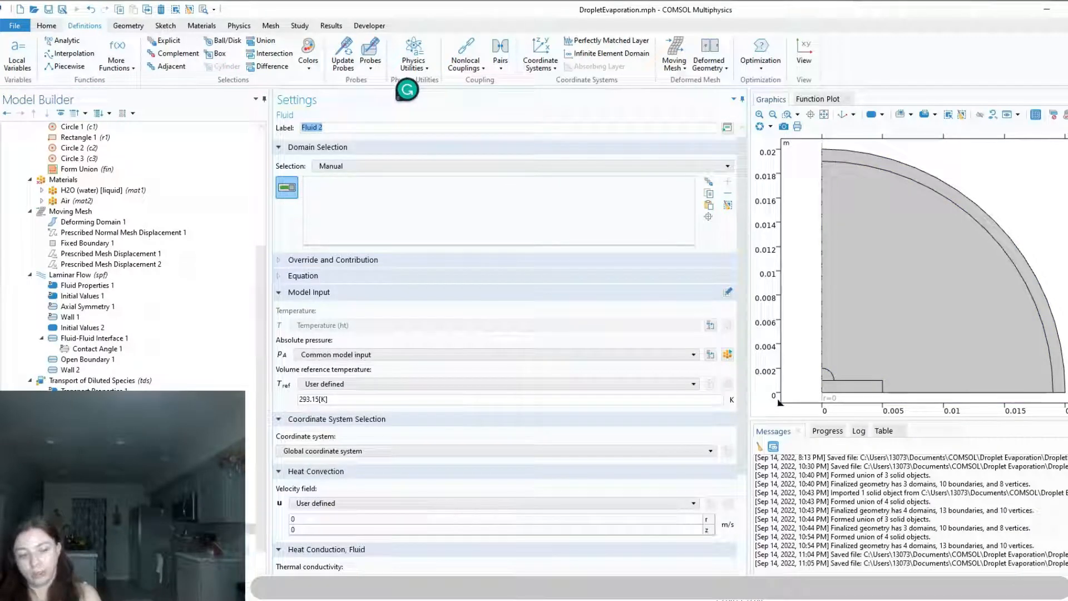
left_click(930, 184)
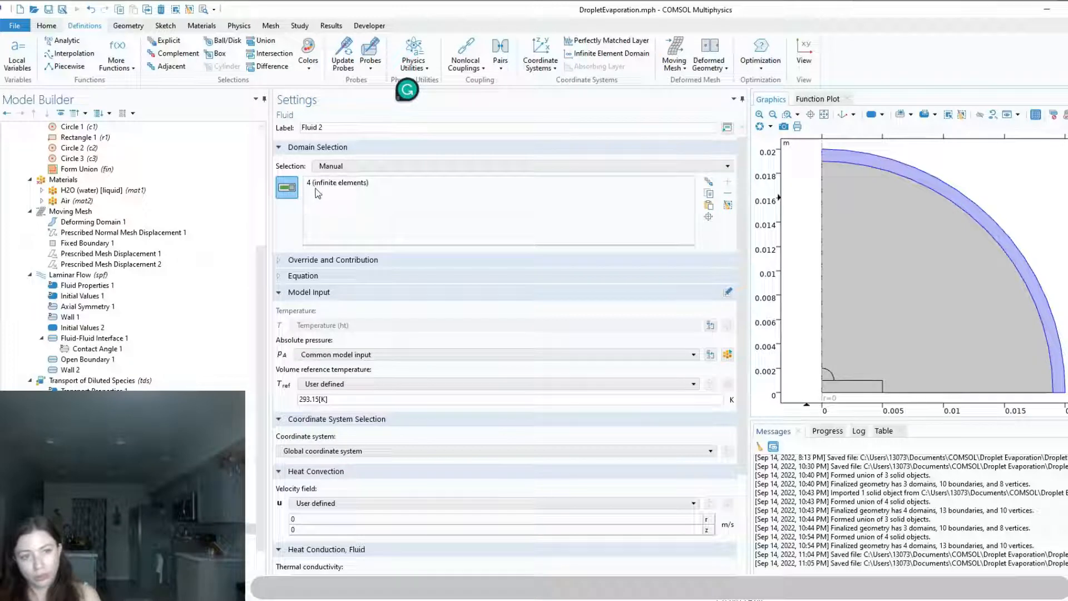
scroll(325, 373, "down", 2)
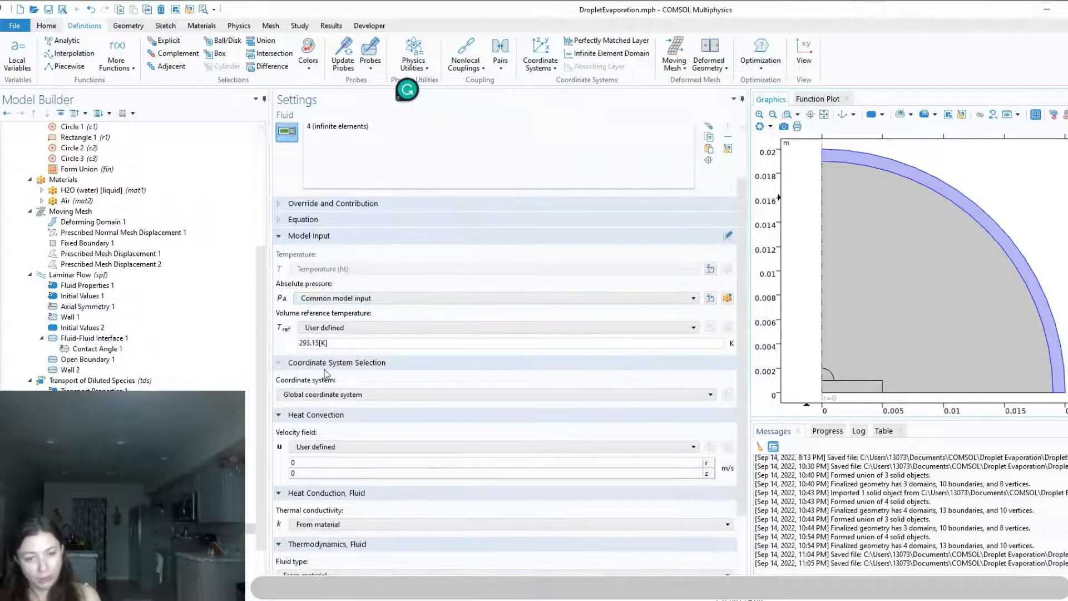
scroll(321, 488, "down", 3)
left_click(321, 489)
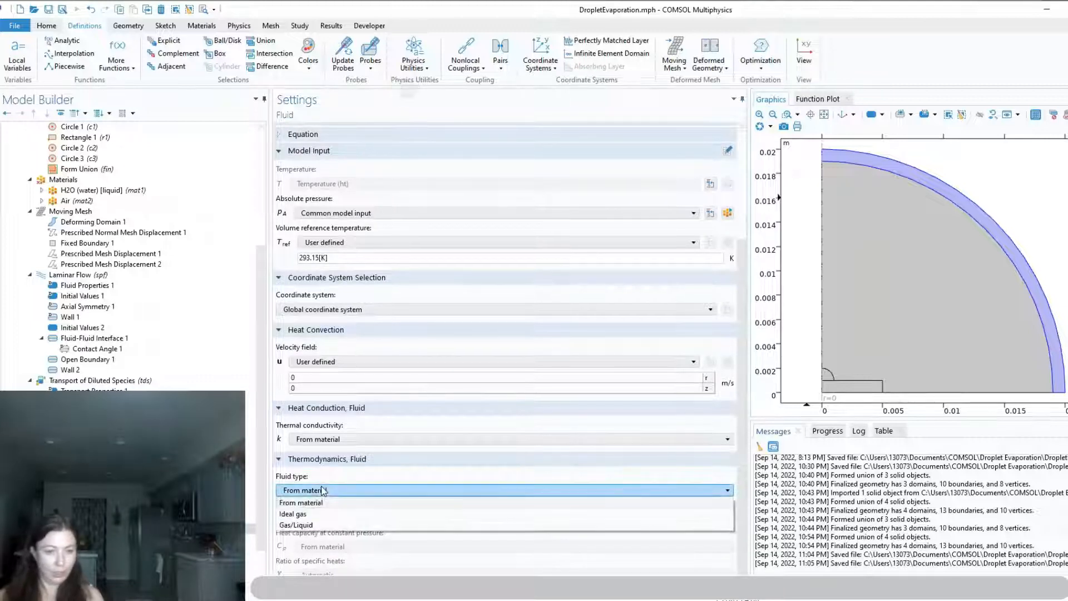
left_click(321, 513)
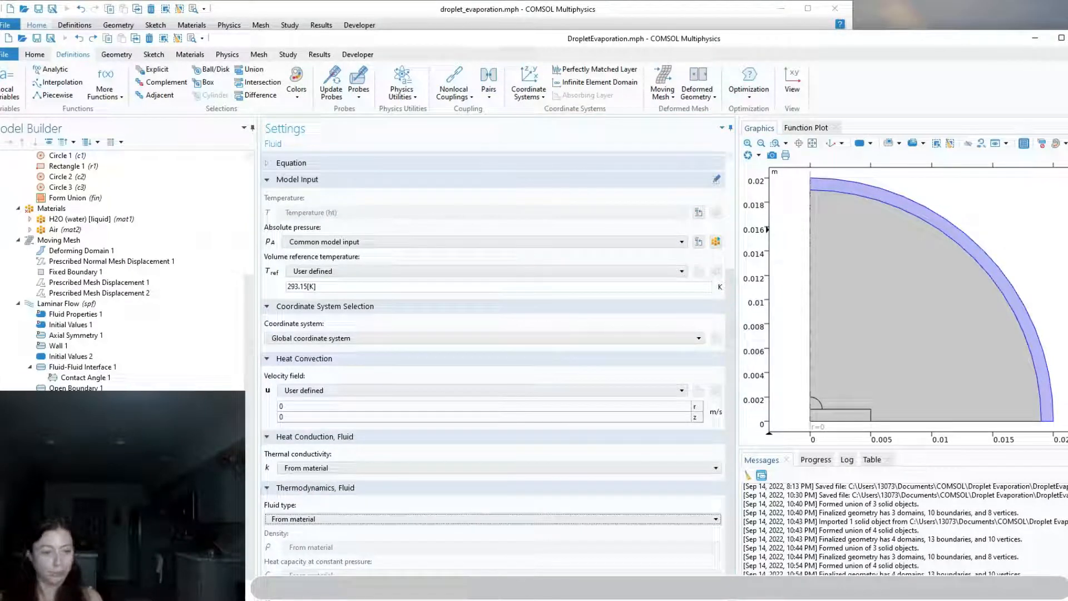
Following the Boundary Conditions slide, add a Temperature condition on substrate boundaries 4, 7 and 8, set to 293.15[K] + DeltaT*step1(t[1/s])
right_click(77, 492)
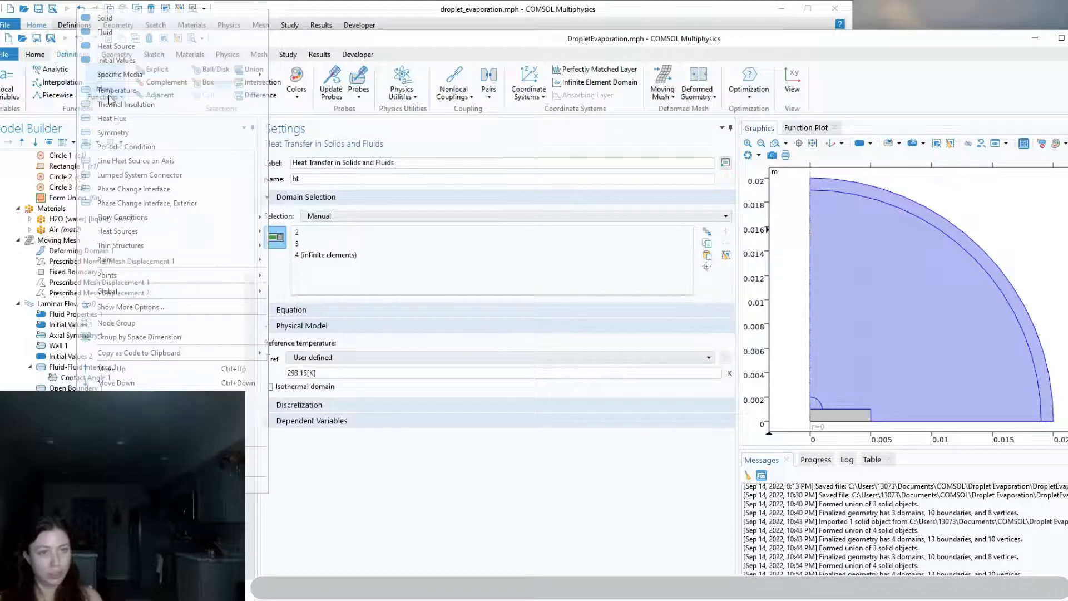
left_click(117, 90)
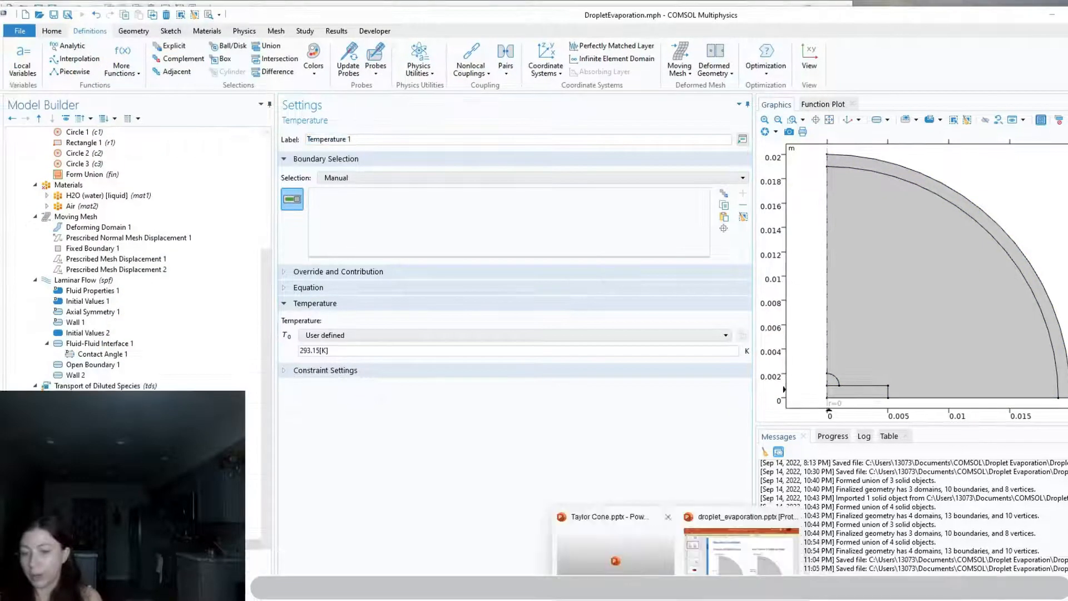
left_click(742, 550)
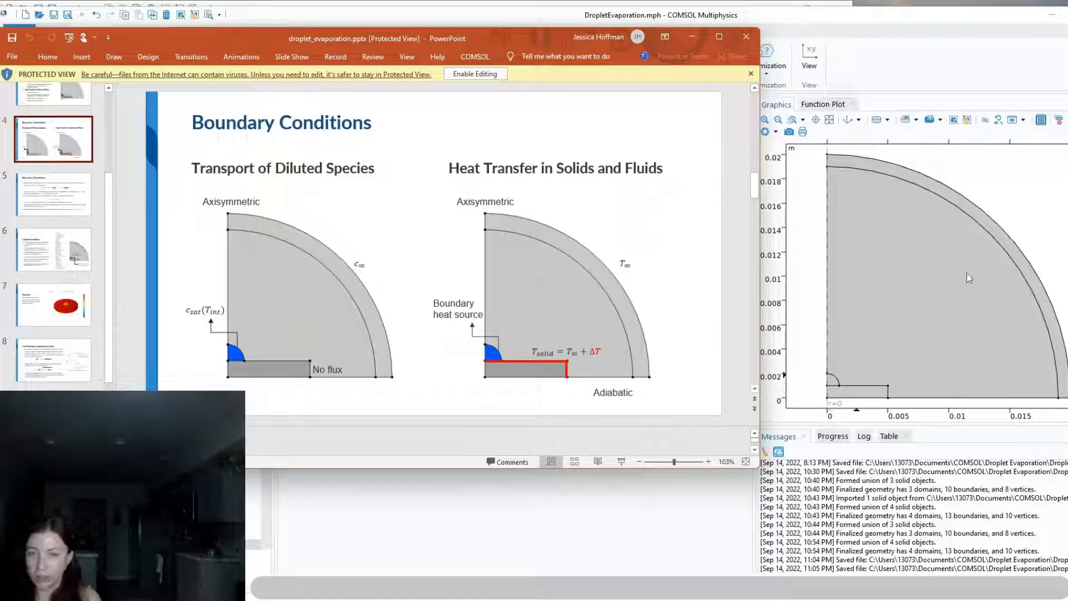
left_click(691, 37)
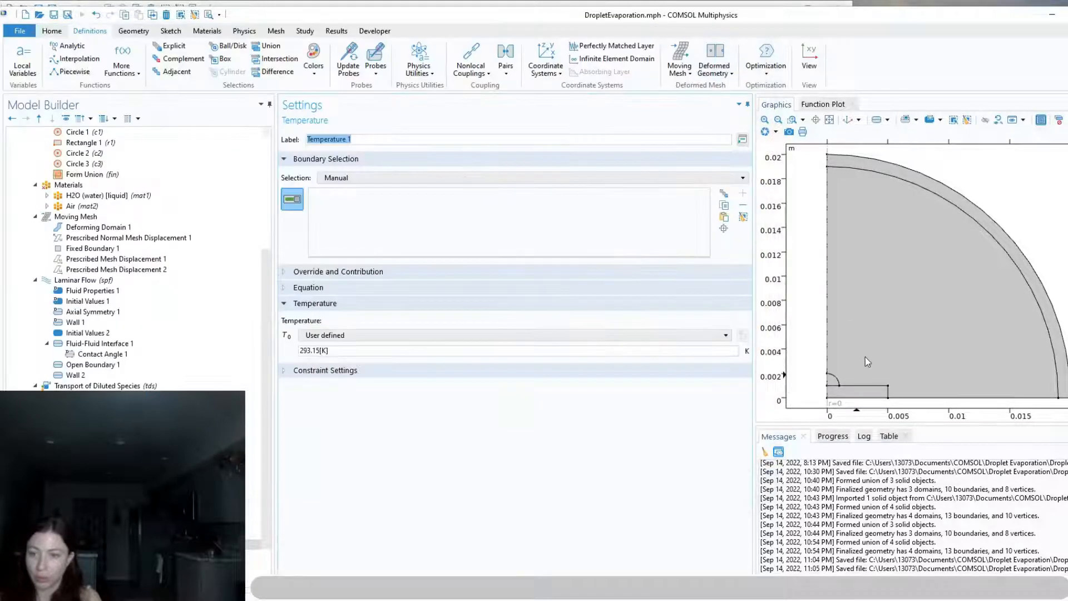
left_click(833, 384)
left_click(868, 385)
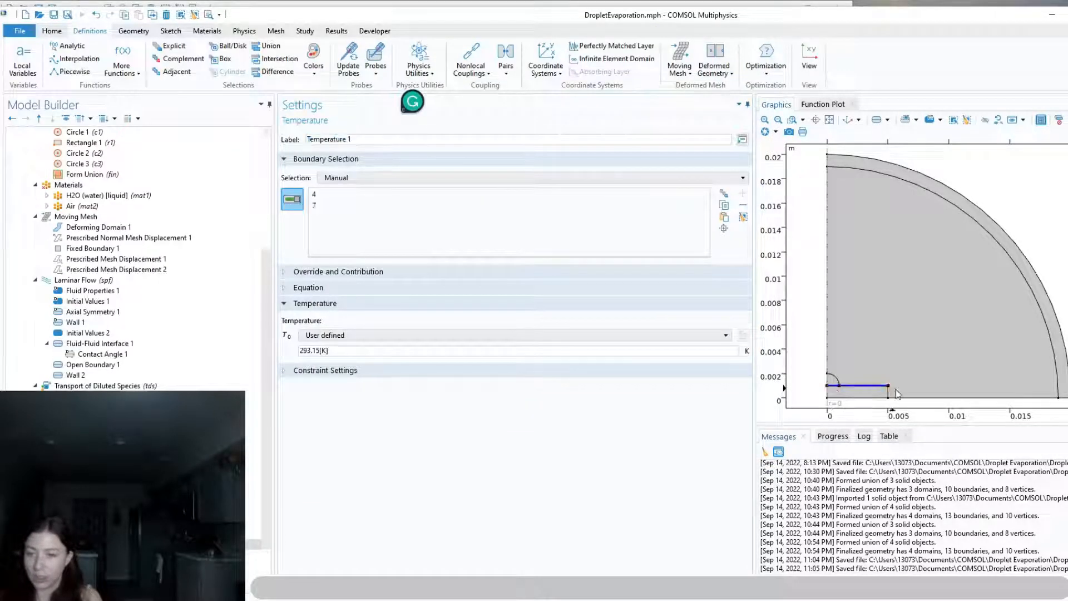
left_click(888, 392)
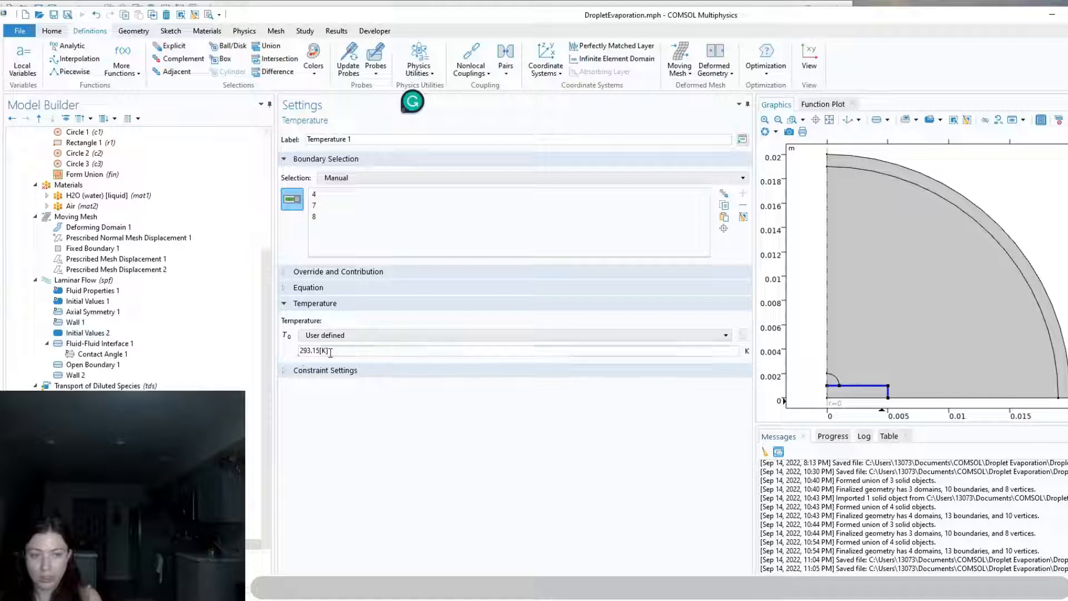
left_click_drag(330, 351, 295, 351)
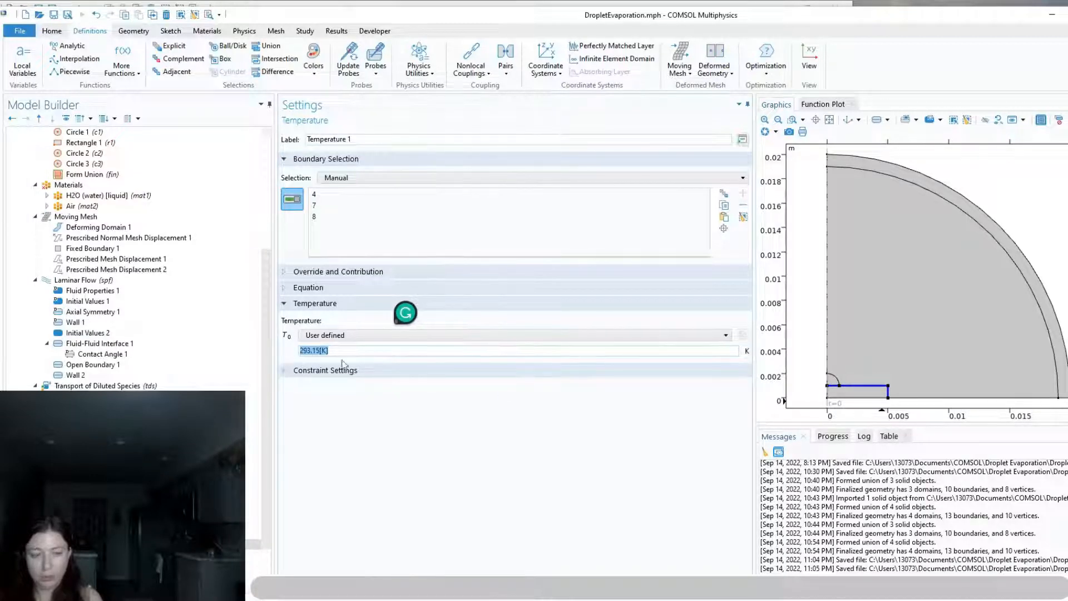
type("293.15[K] + DeltaT*step1(t[1/s])")
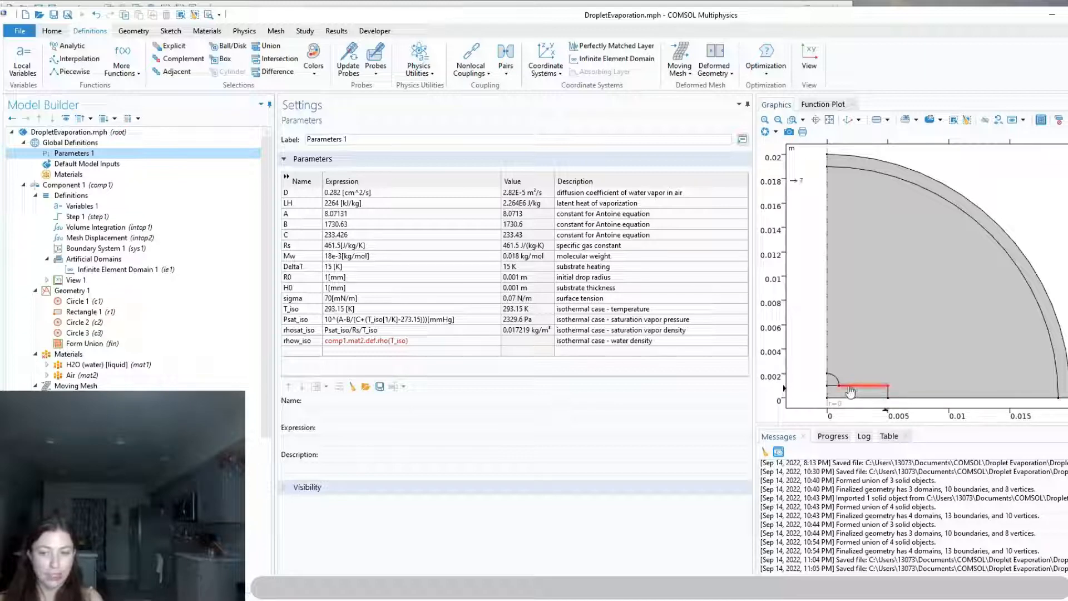
Examine Variables 1 and the Step 1 function settings, and review the DeltaT and step1 terms in Temperature 1's expression
left_click(81, 207)
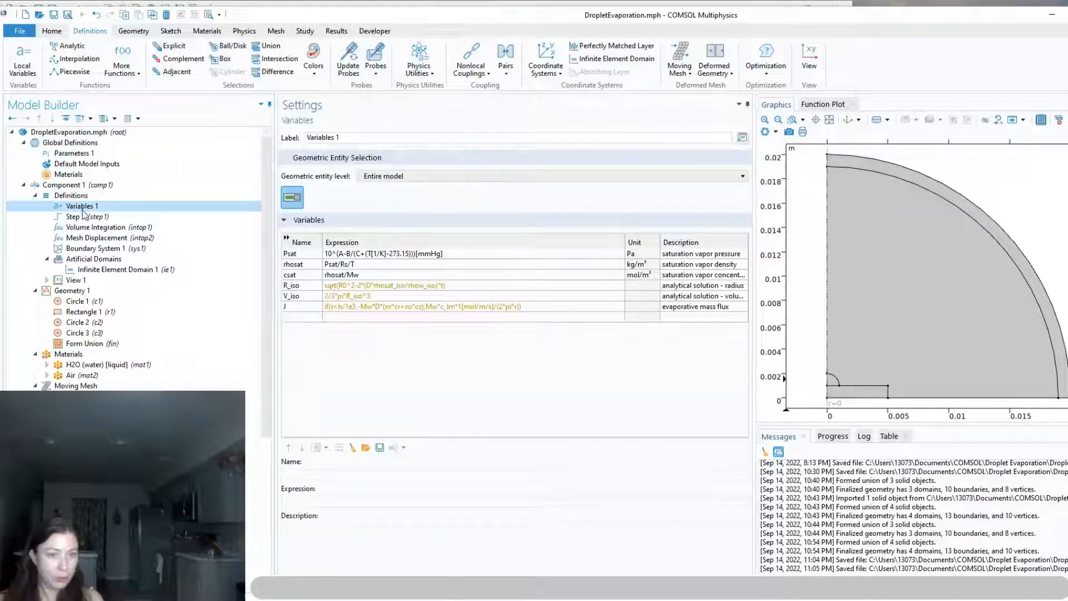
left_click(84, 216)
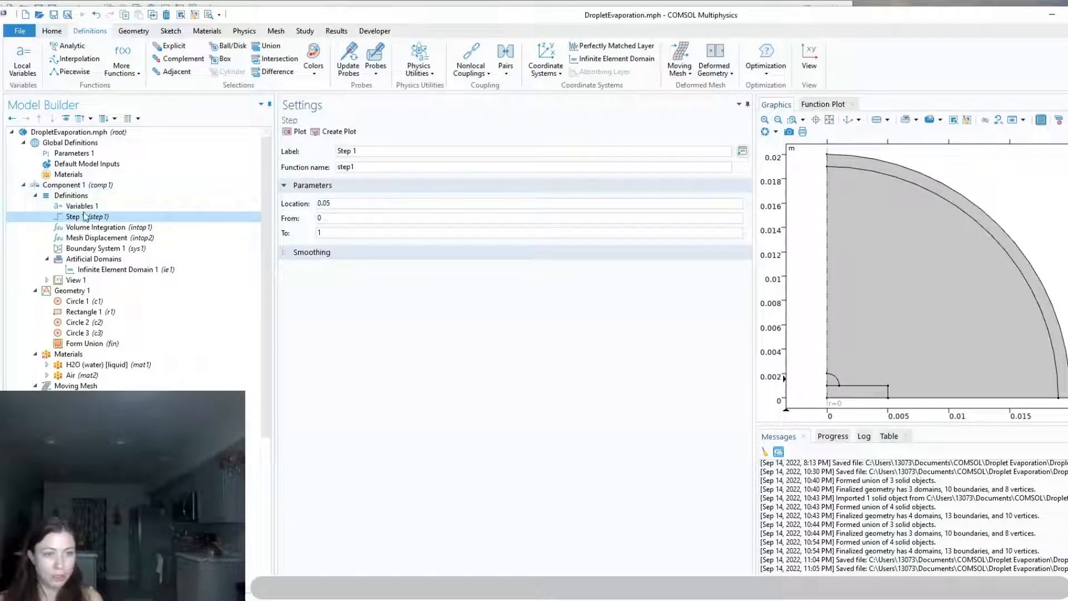
left_click(322, 220)
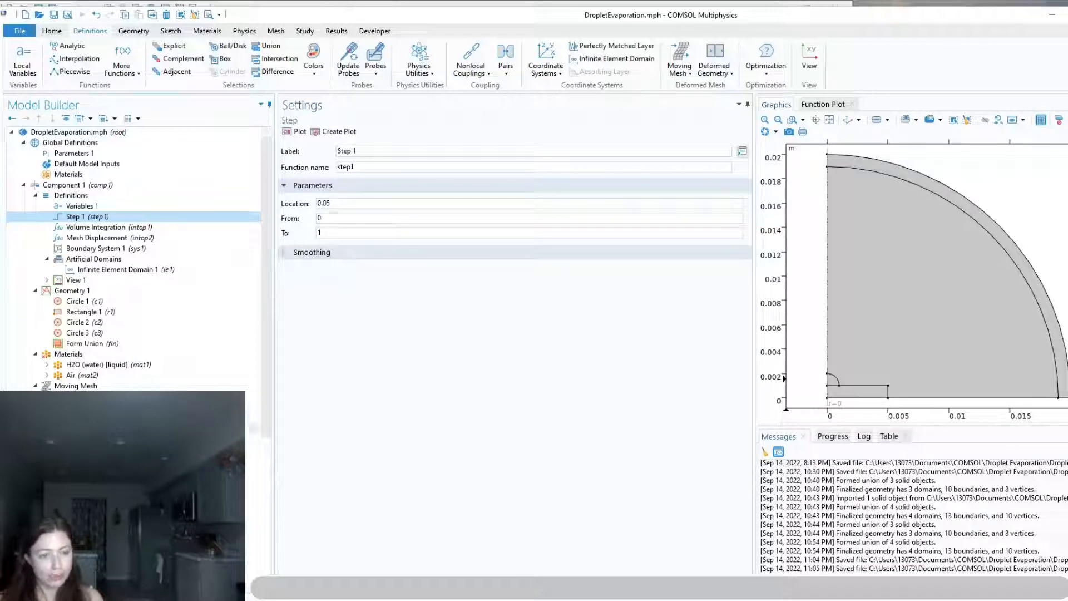
scroll(111, 439, "down", 5)
left_click(95, 565)
left_click_drag(413, 349, 359, 353)
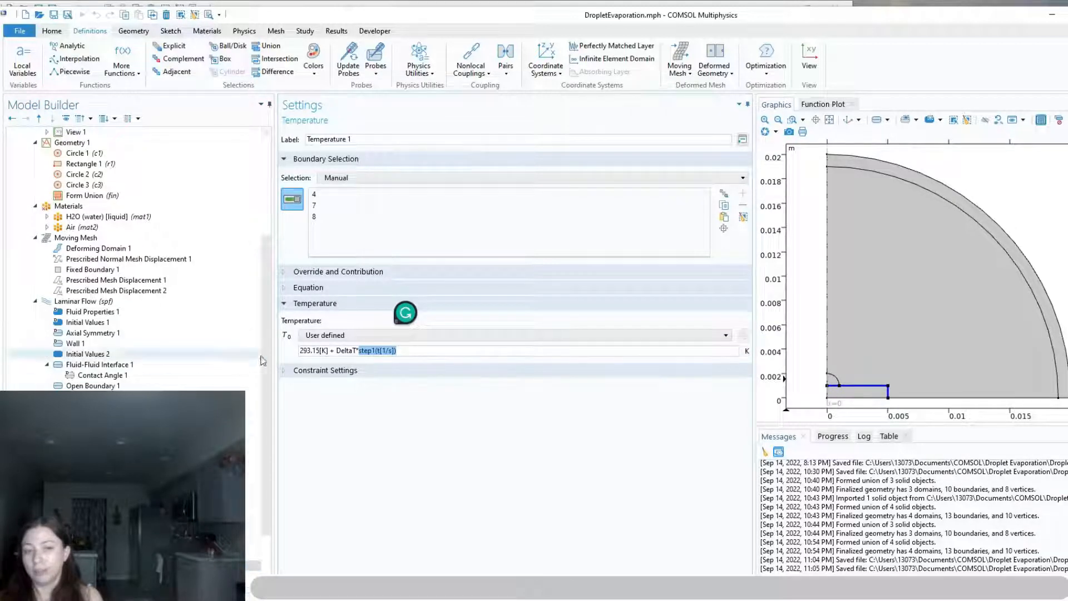
left_click_drag(336, 350, 358, 351)
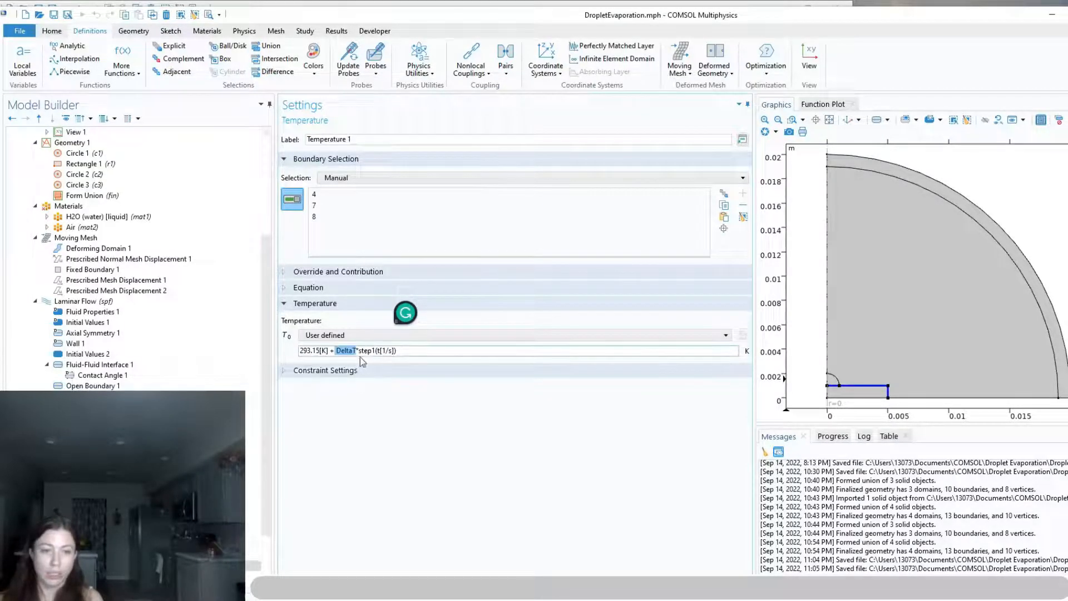
mouse_move(358, 350)
left_mouse_down()
mouse_move(403, 351)
mouse_move(355, 349)
left_mouse_up()
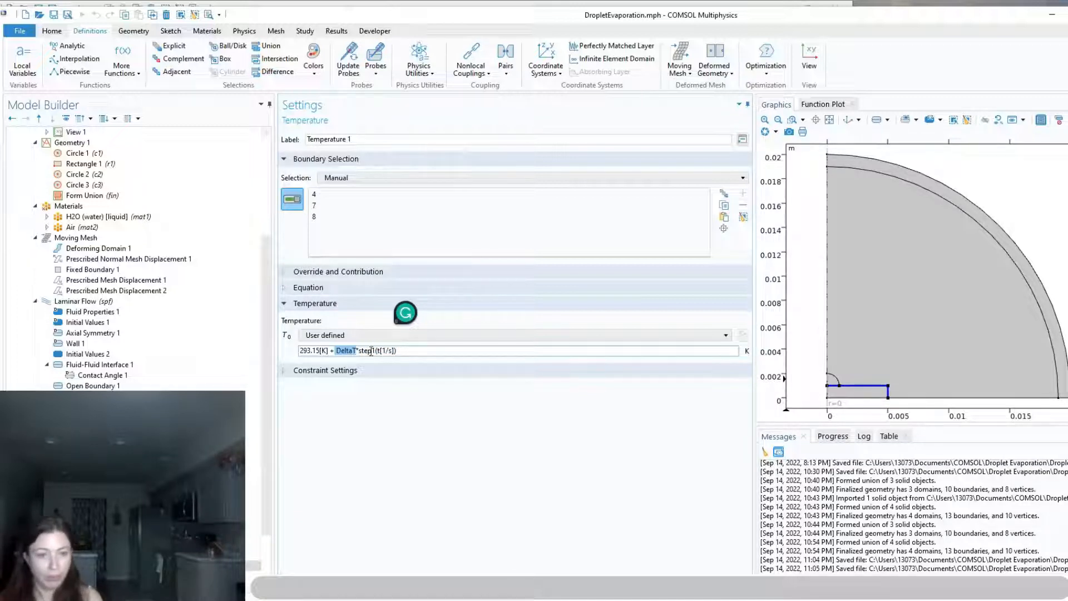
left_click_drag(359, 351, 412, 351)
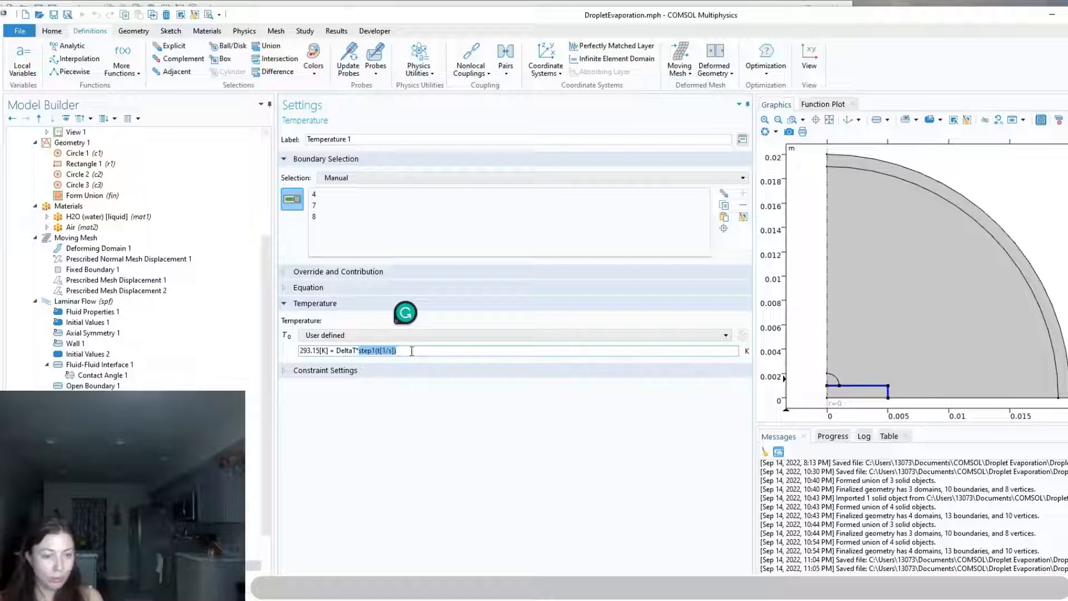
left_click(422, 353)
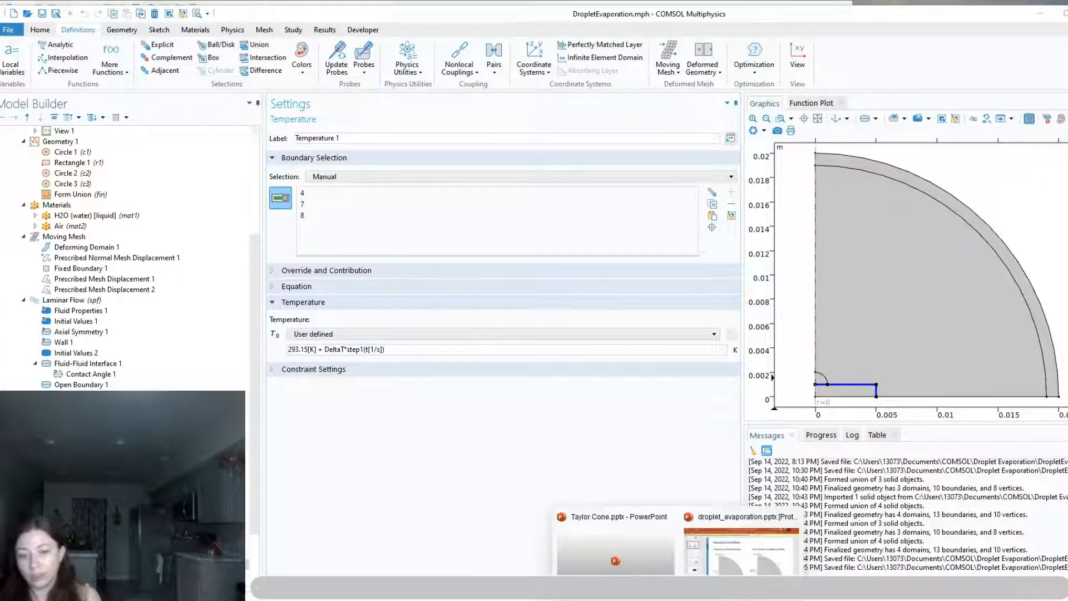
Following the Boundary Conditions slide, add a Boundary Heat Source on the droplet's curved surface, boundary 11, with a general source of -J*LH
left_click(742, 542)
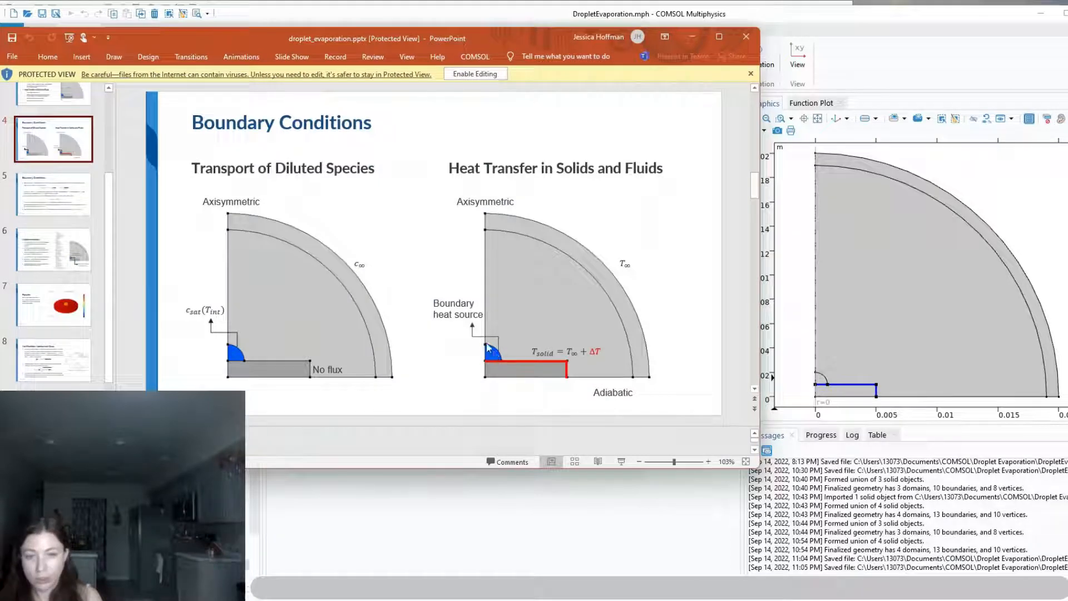
left_click(695, 511)
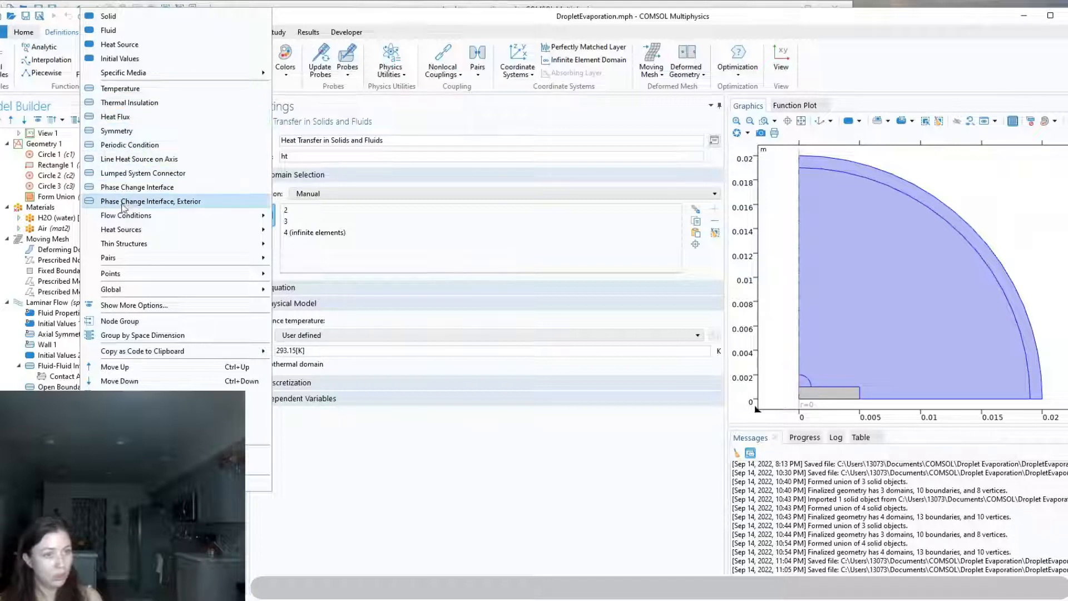
mouse_move(130, 256)
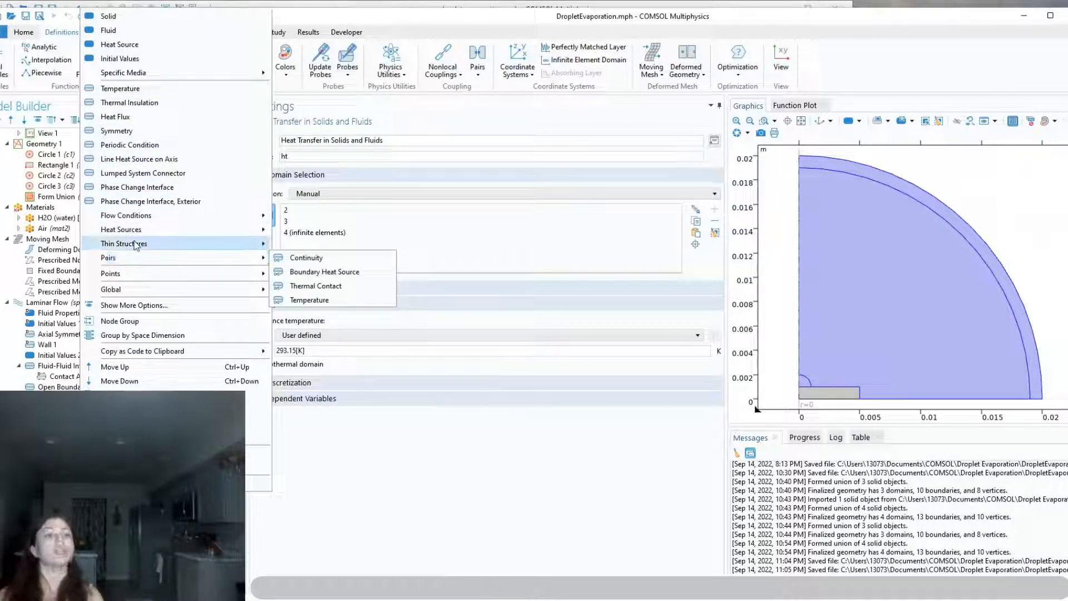
mouse_move(139, 234)
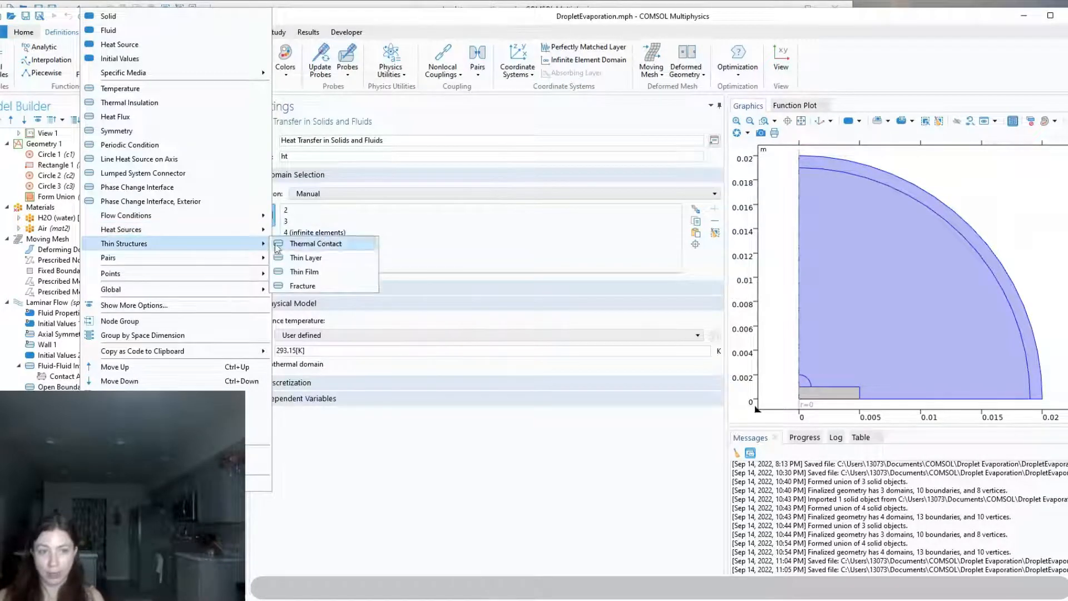
mouse_move(262, 230)
left_click(311, 230)
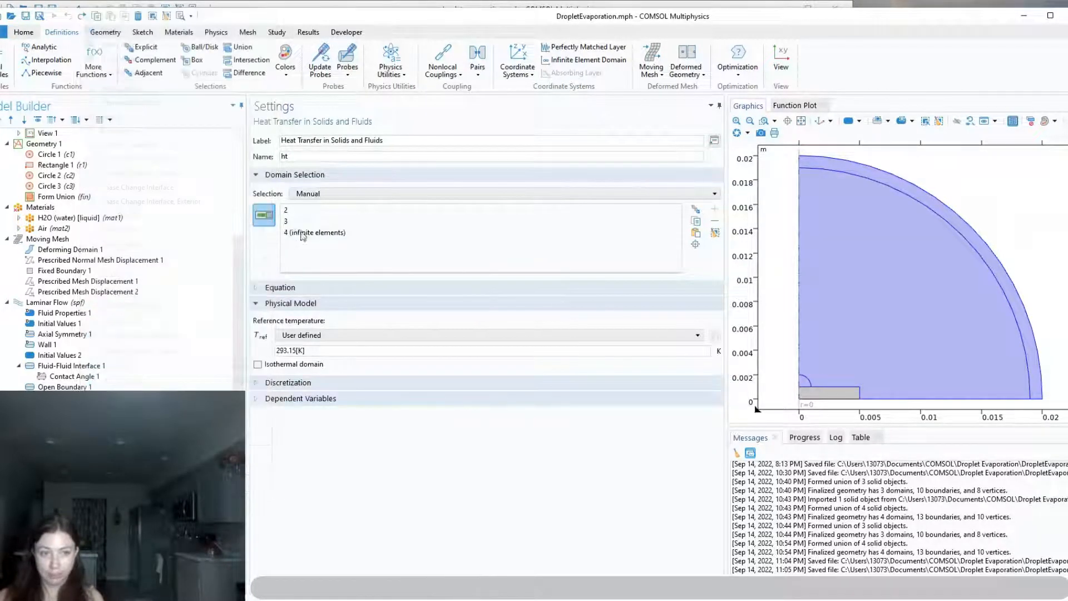
left_click(810, 385)
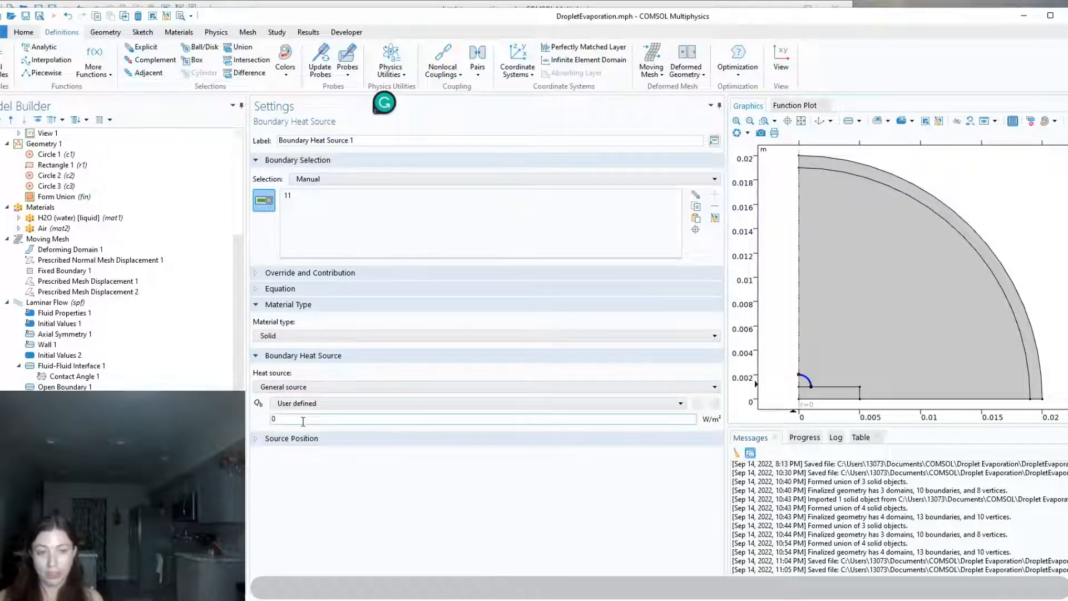
left_click_drag(303, 421, 270, 423)
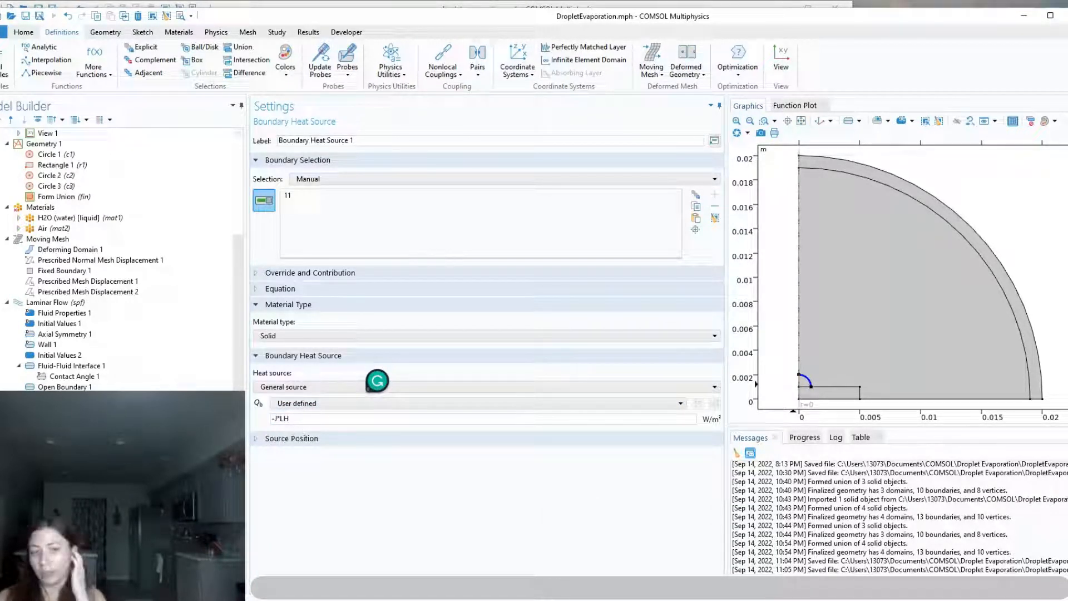
Check the definitions of the evaporative mass flux J in Variables 1 and the latent heat LH in Parameters 1
scroll(135, 239, "up", 3)
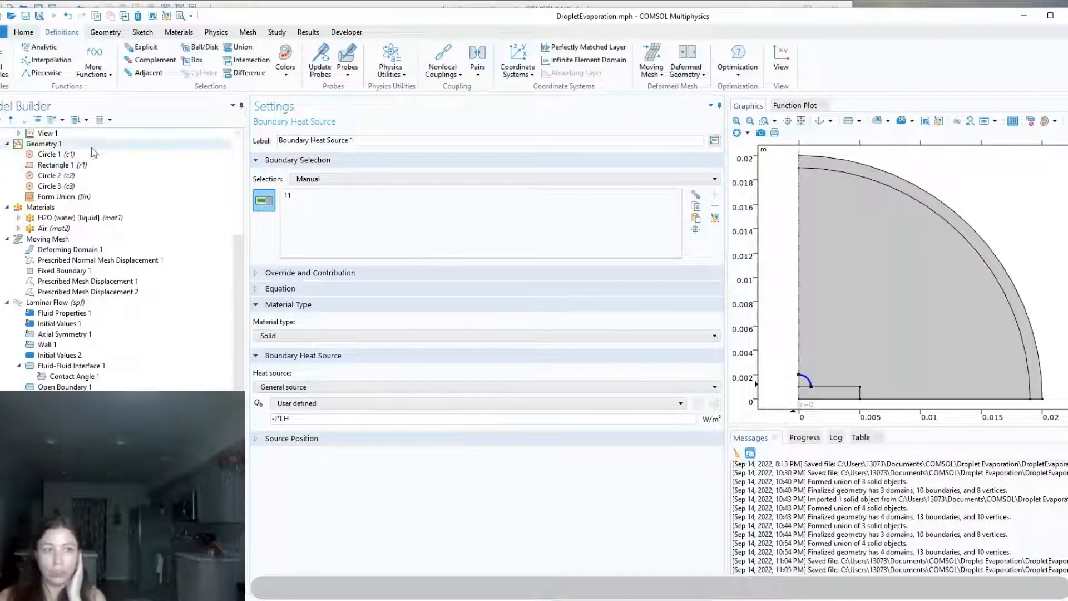
left_click(54, 155)
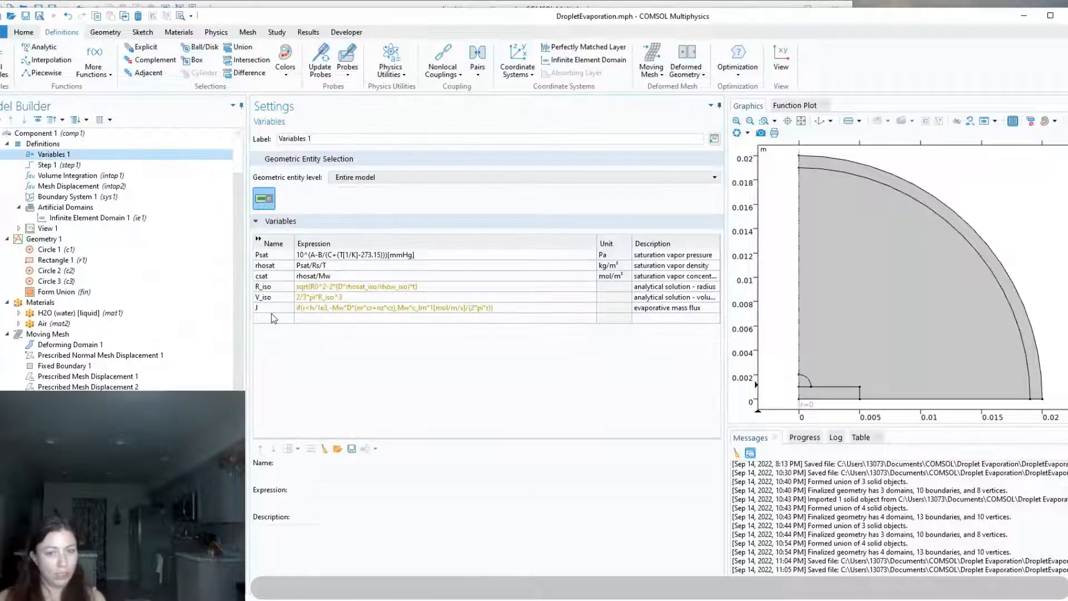
scroll(67, 167, "up", 2)
left_click(55, 154)
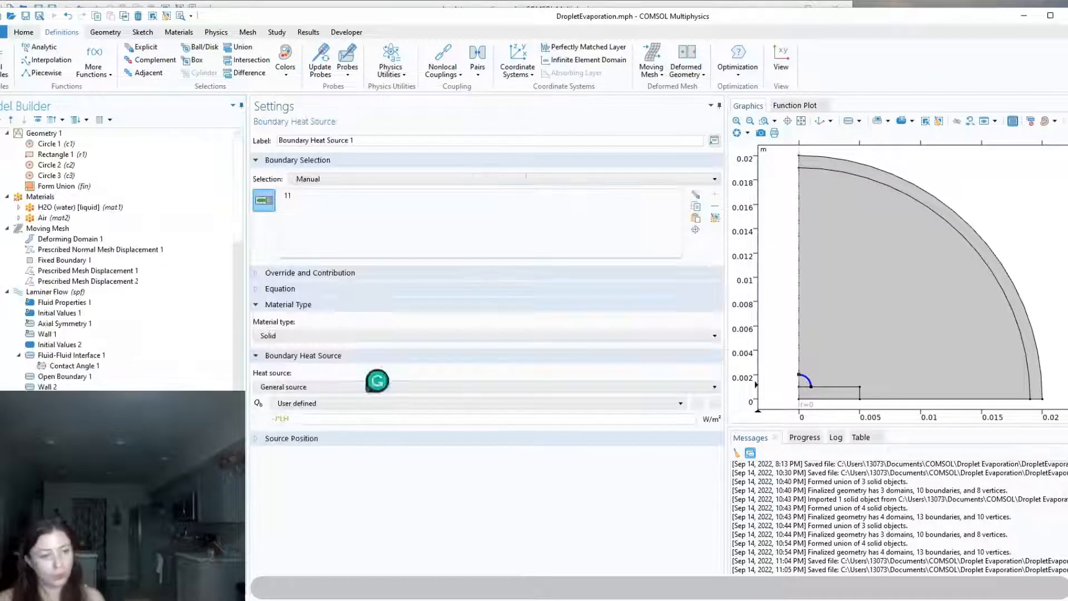
Add a second Temperature condition on the outermost arc of the infinite-element domain, boundary 13, at 293.15[K]
left_click(59, 422)
right_click(59, 423)
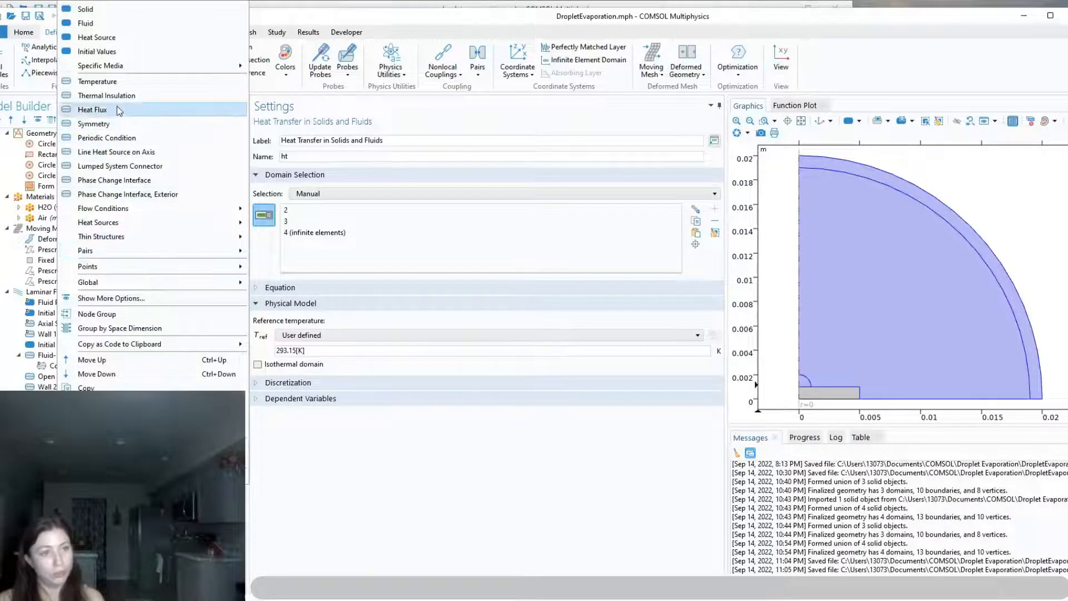
left_click(104, 81)
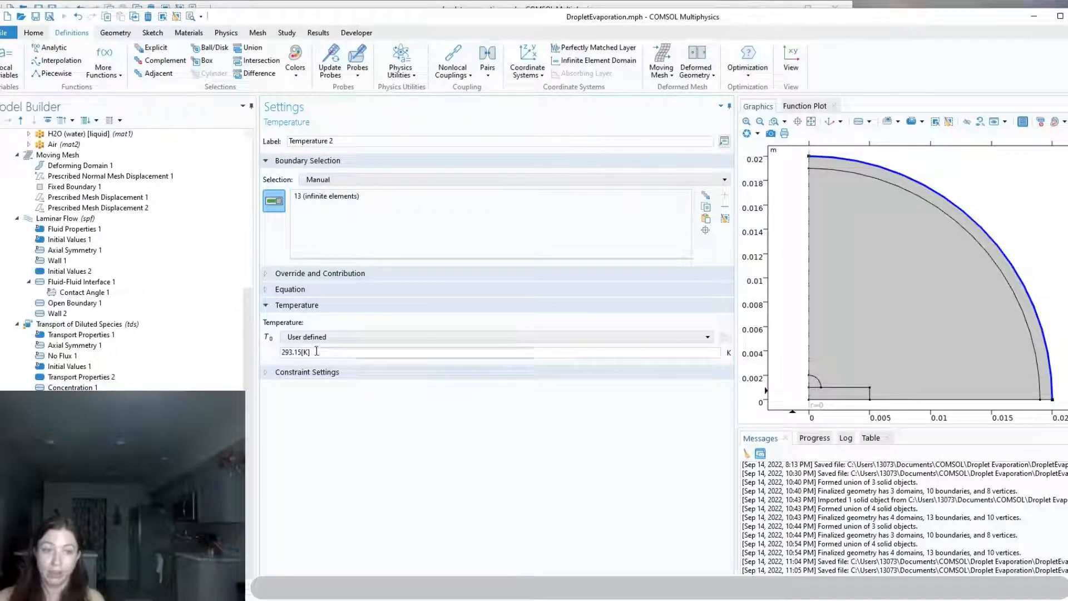
Add Nonisothermal Flow and Reacting Flow, Diluted Species multiphysics couplings to the component
double_click(303, 352)
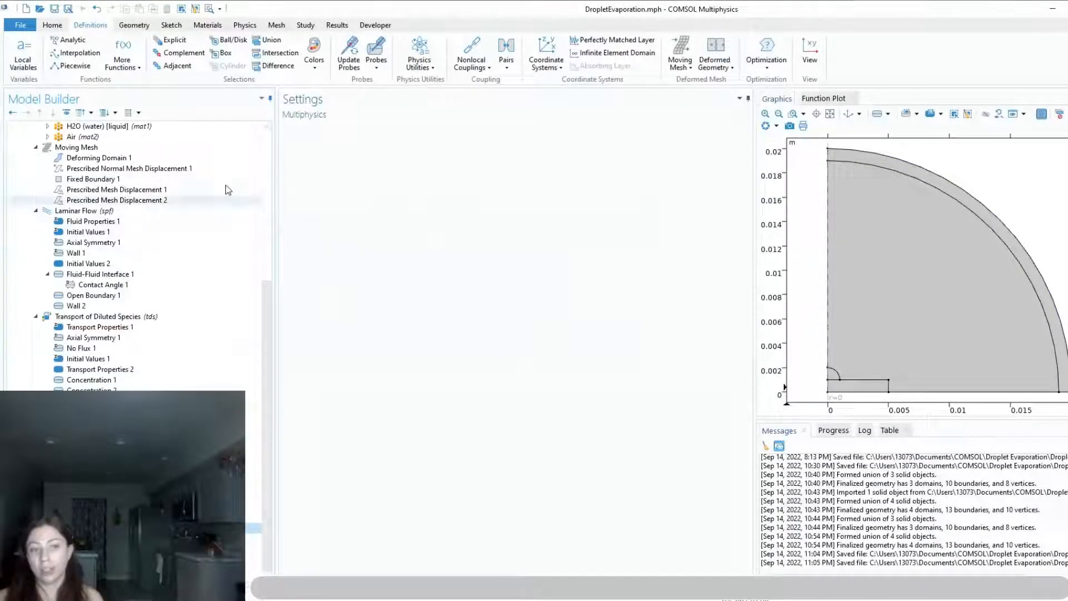
left_click(239, 26)
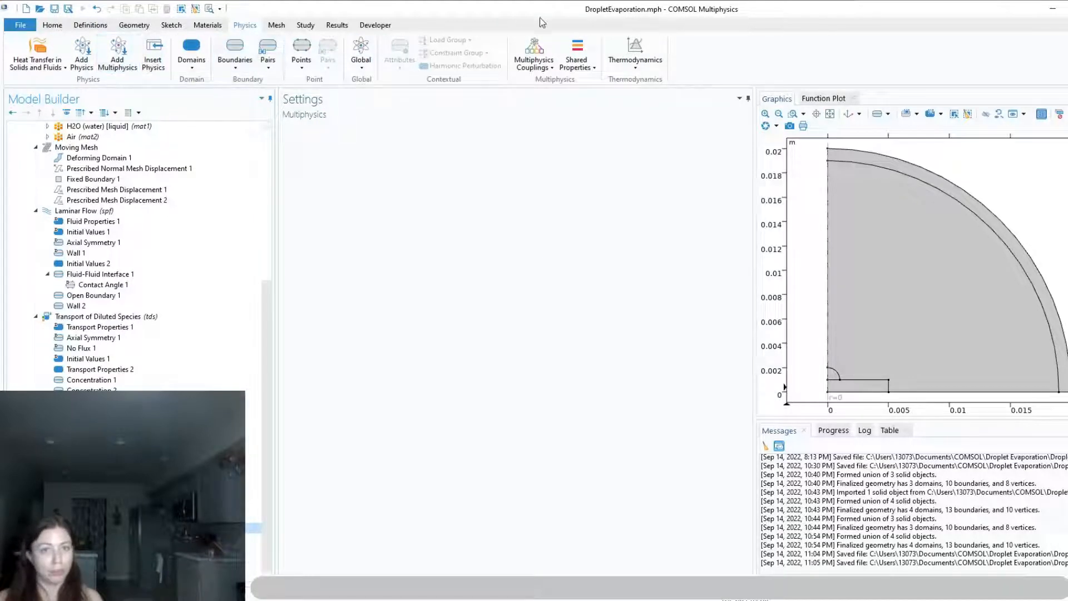
left_click(545, 69)
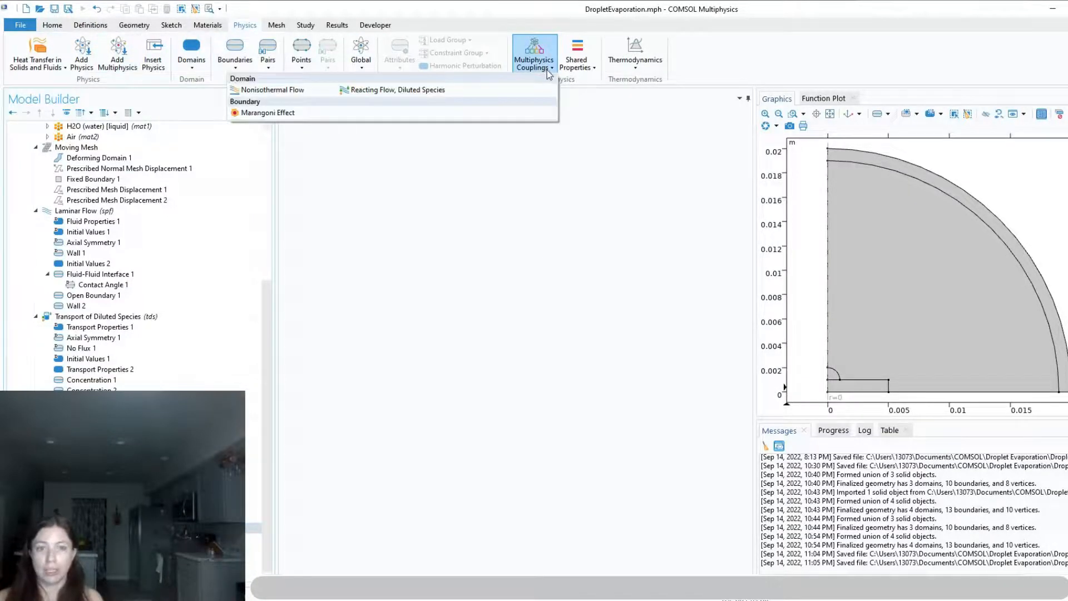
left_click(291, 93)
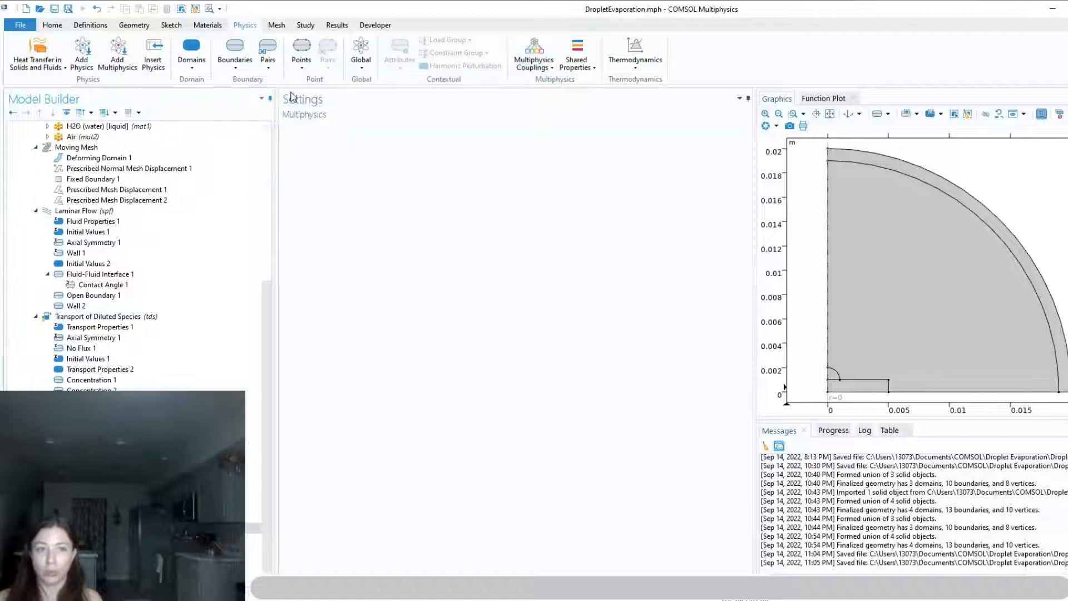
left_click(532, 68)
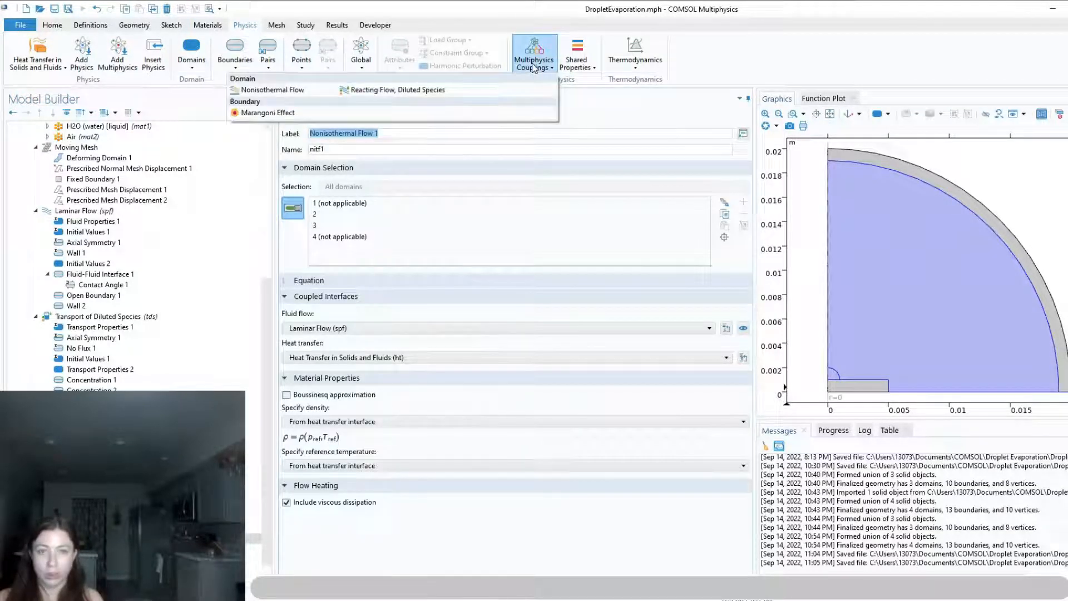
left_click(405, 95)
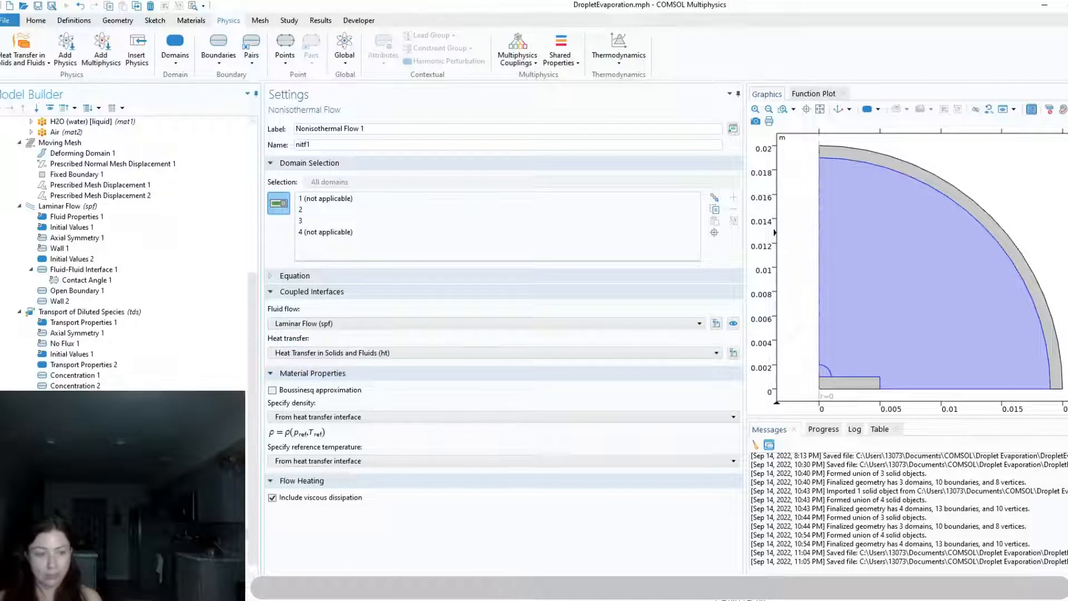
left_click(83, 523)
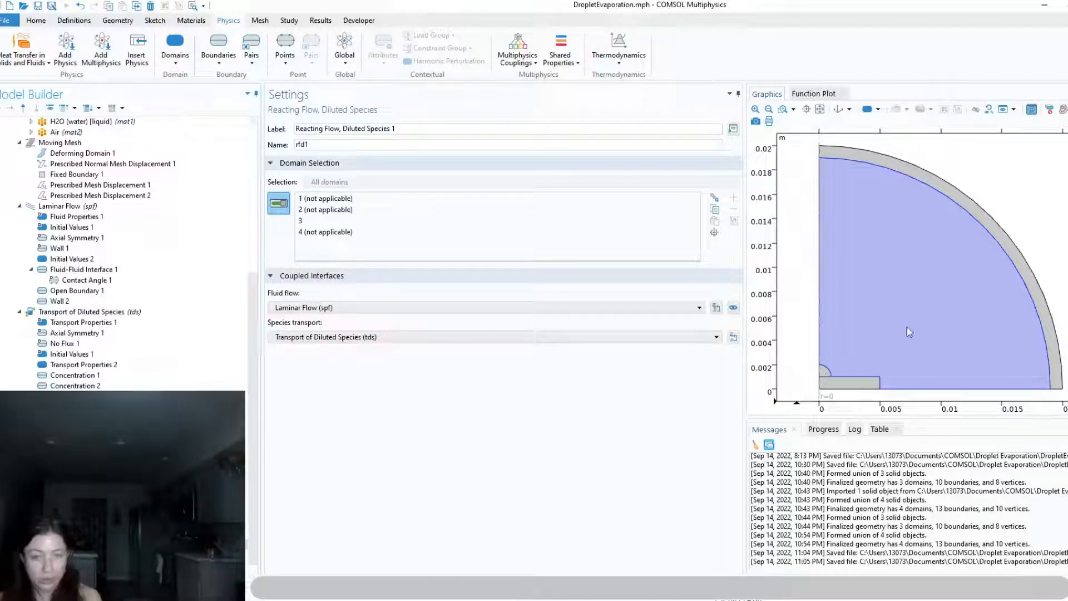
Set the element size of the physics-controlled Mesh 1 to Extra fine
left_click(83, 517)
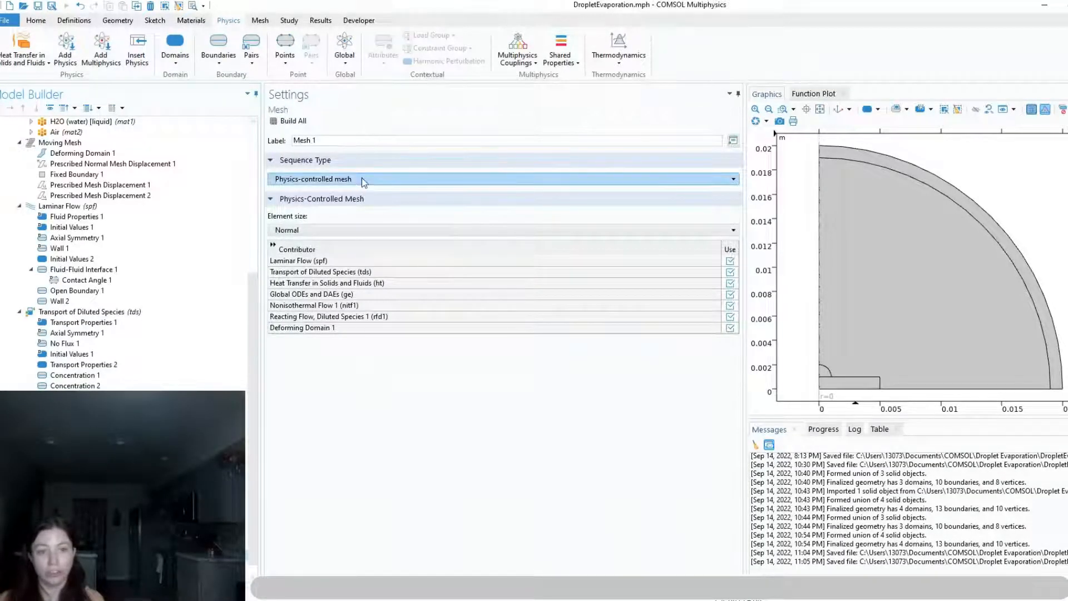
left_click(342, 230)
left_click(335, 259)
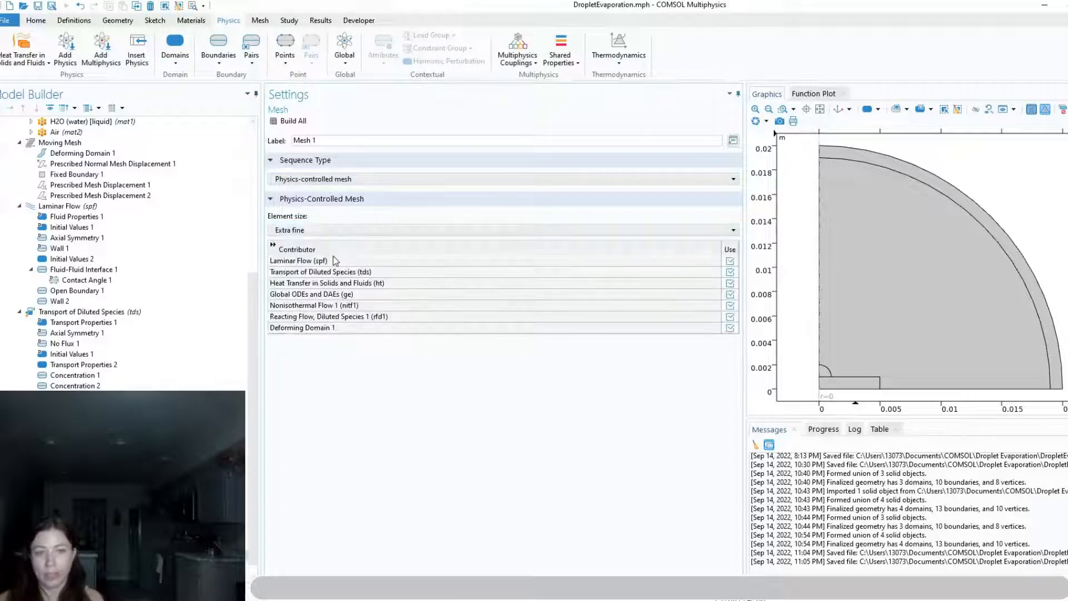
Add a mapped mesh on the outer infinite-element layer, domain 4, with a fixed distribution of 5 elements on boundaries 6 and 10
left_click(260, 20)
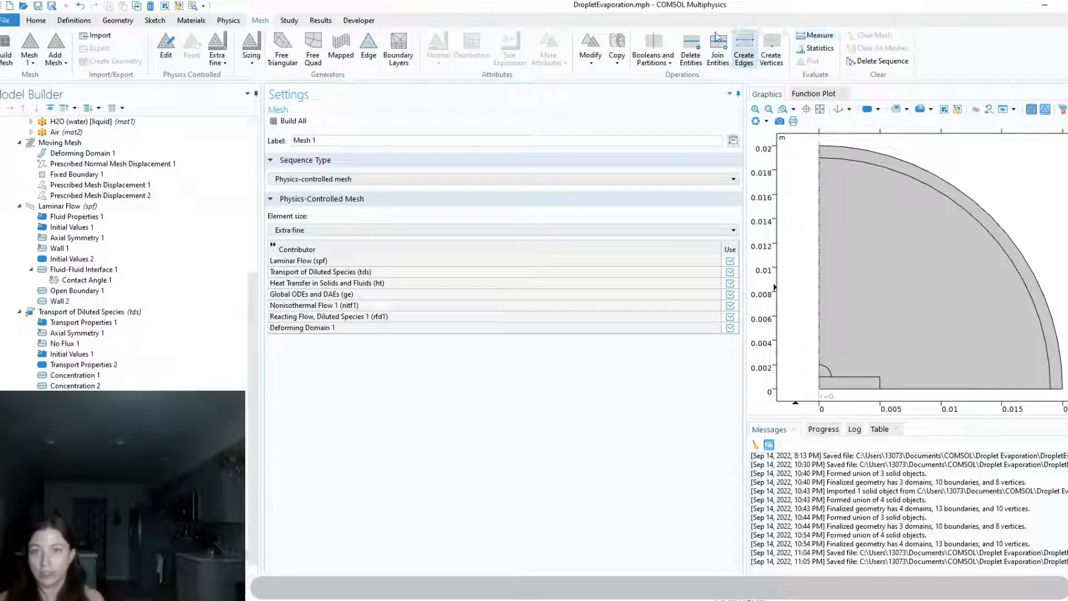
left_click(341, 49)
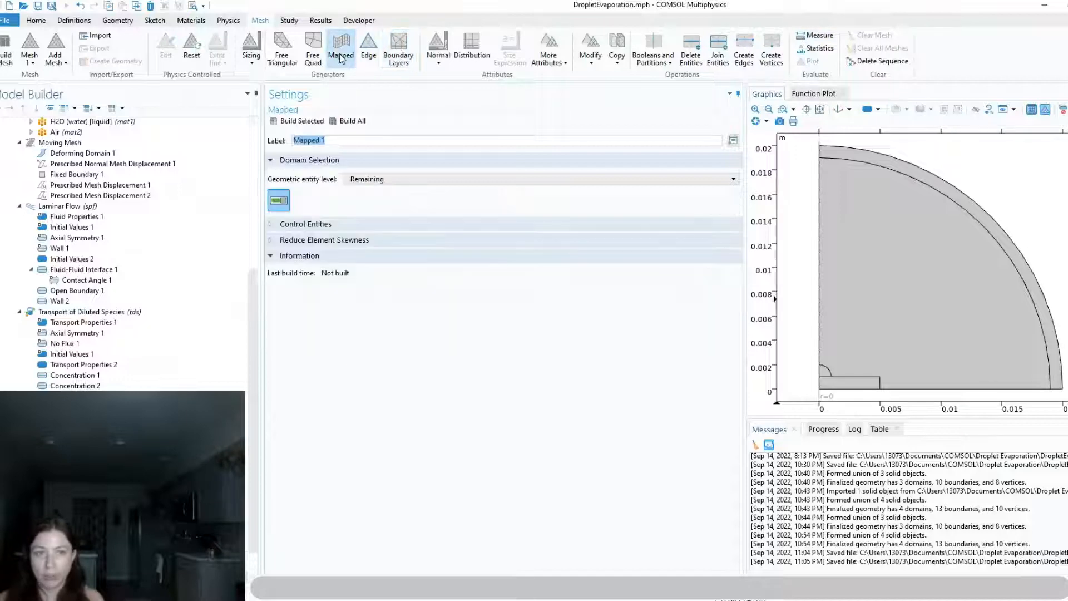
left_click(472, 49)
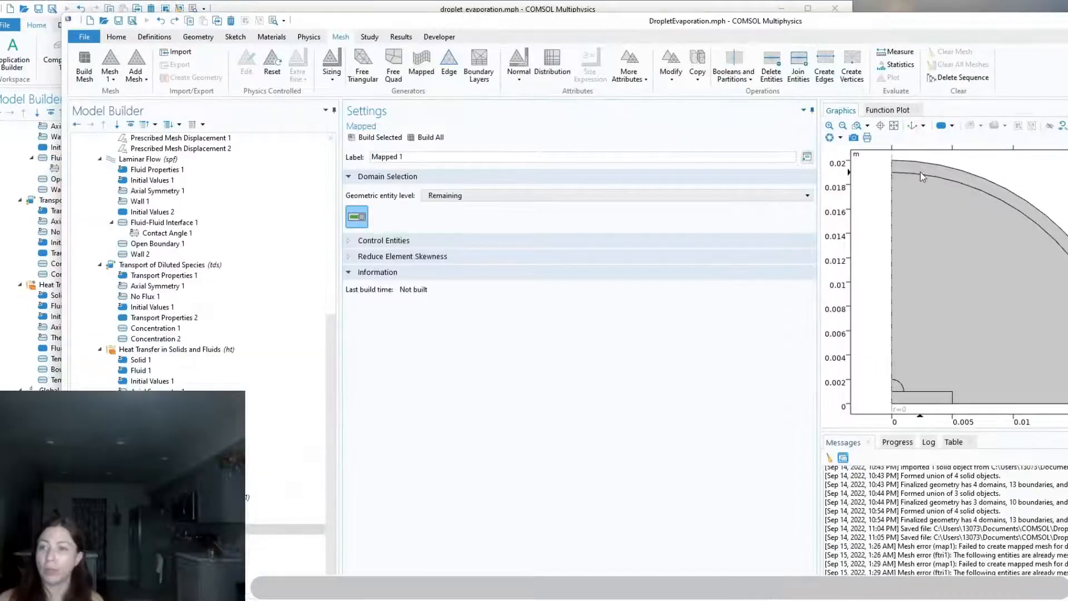
left_click_drag(659, 23, 611, 25)
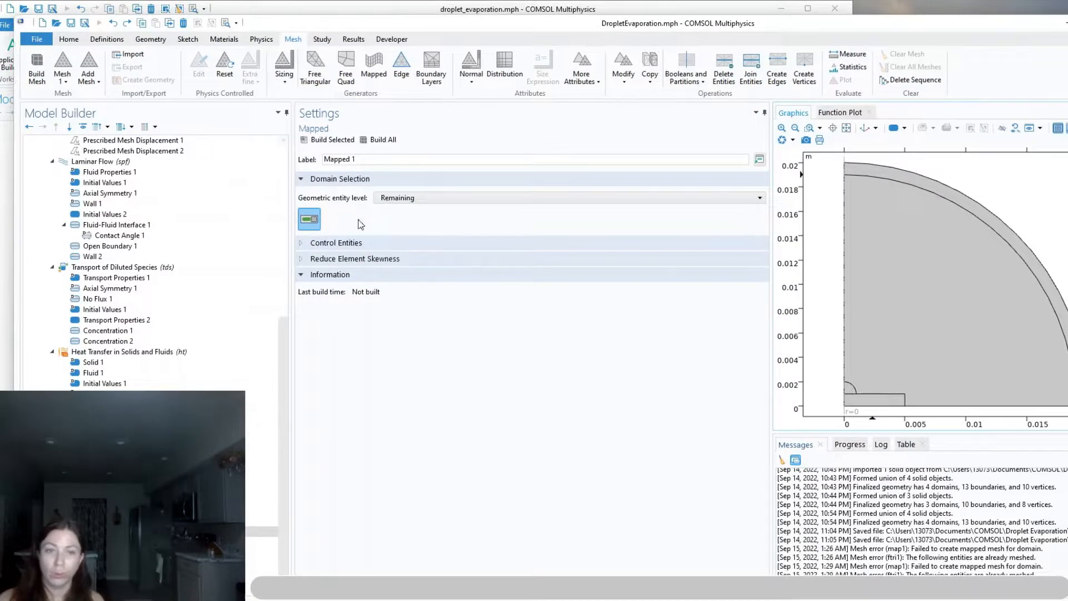
left_click(422, 198)
left_click(455, 229)
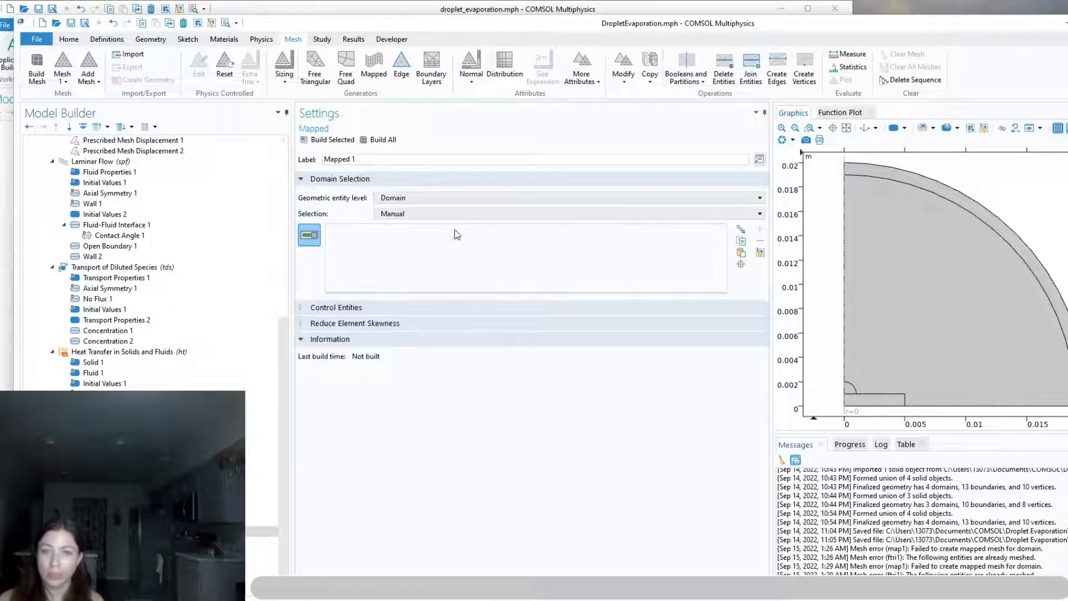
left_click(926, 184)
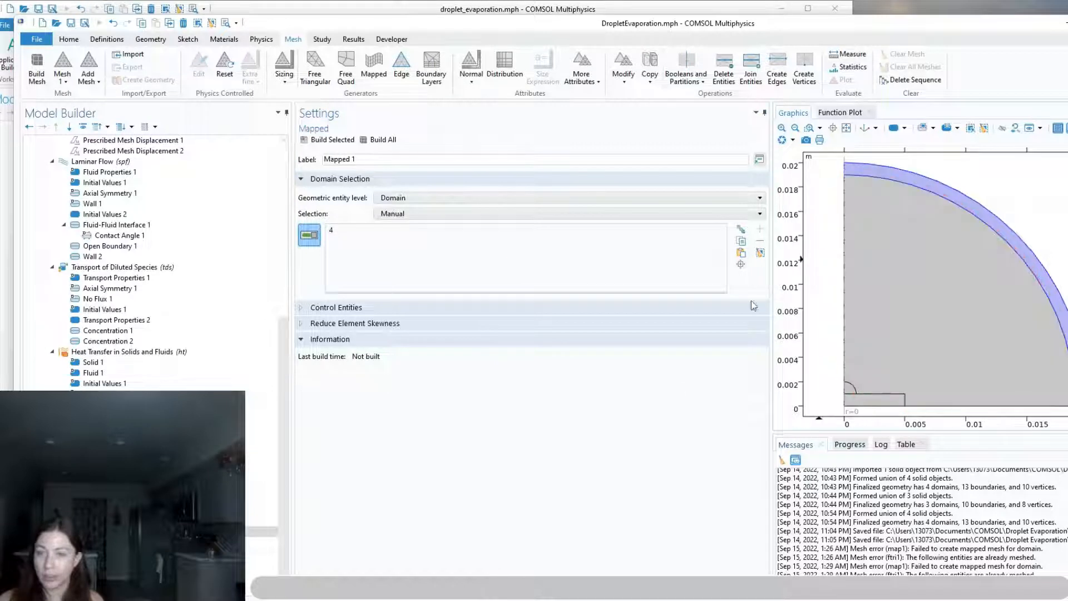
left_click(261, 540)
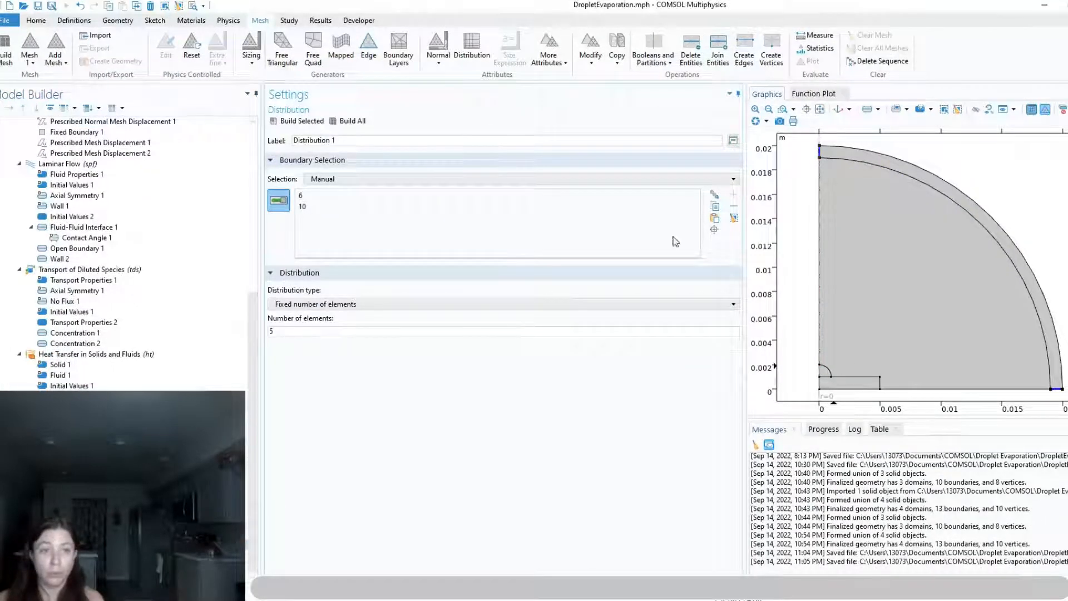
Add a free triangular mesh on the air and droplet domains, with custom maximum size R0/100 and growth rate 1.01 on boundary 11
left_click(280, 51)
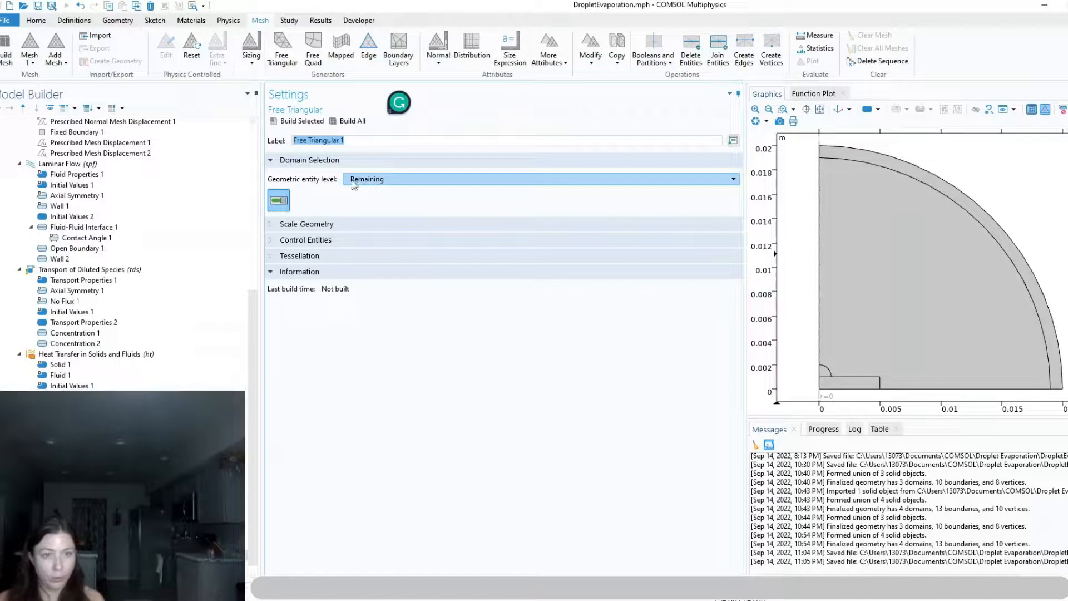
left_click(359, 181)
left_click(365, 215)
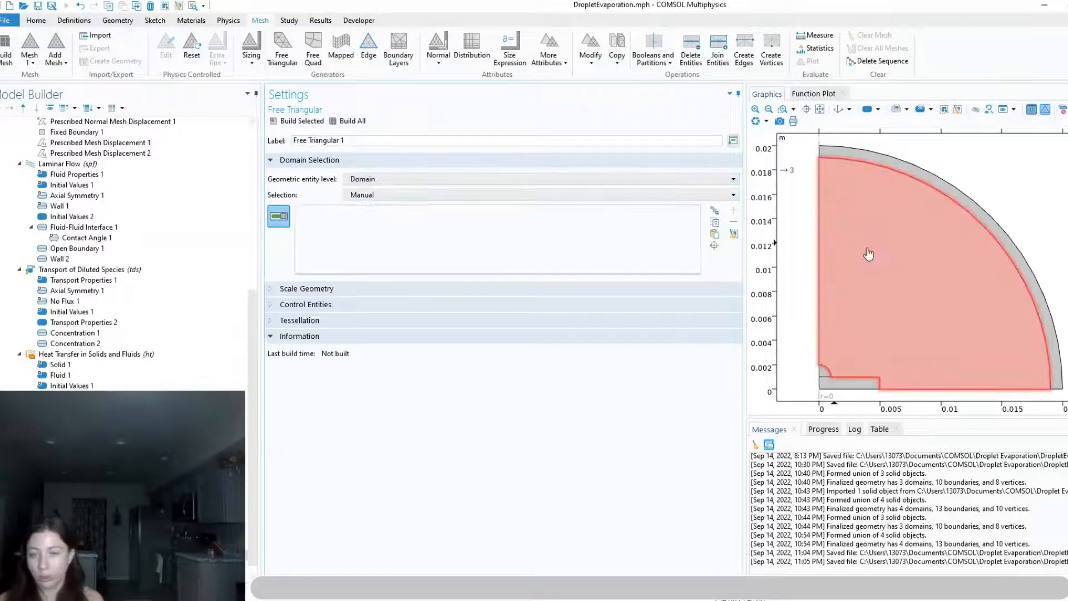
left_click(854, 284)
left_click(823, 374)
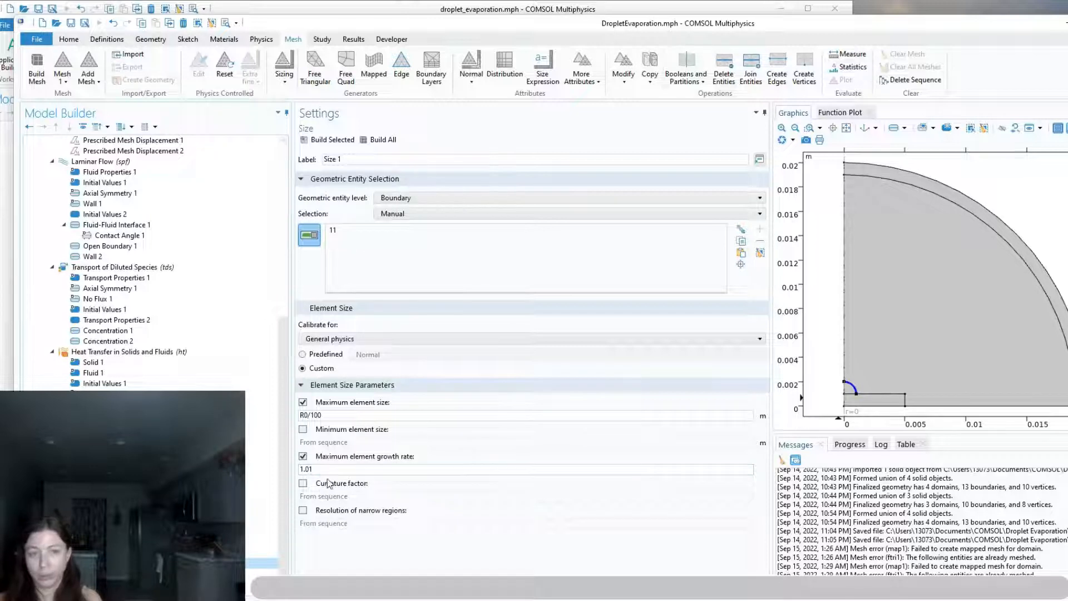
Build all operations of the mesh sequence and inspect the resulting mesh
left_click(382, 141)
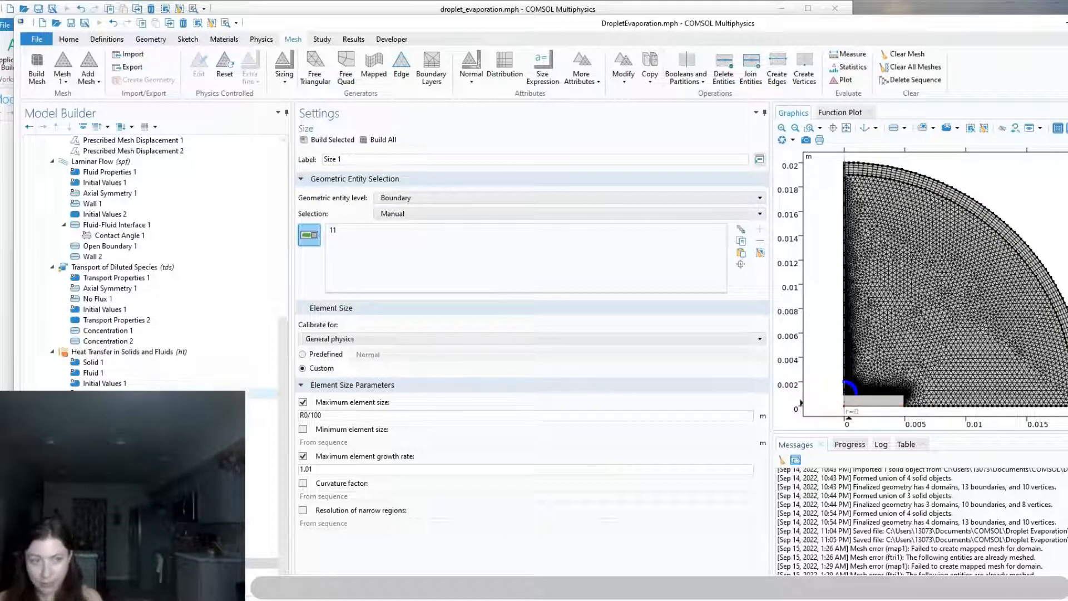
scroll(213, 388, "up", 6)
scroll(213, 388, "up", 3)
scroll(213, 387, "down", 8)
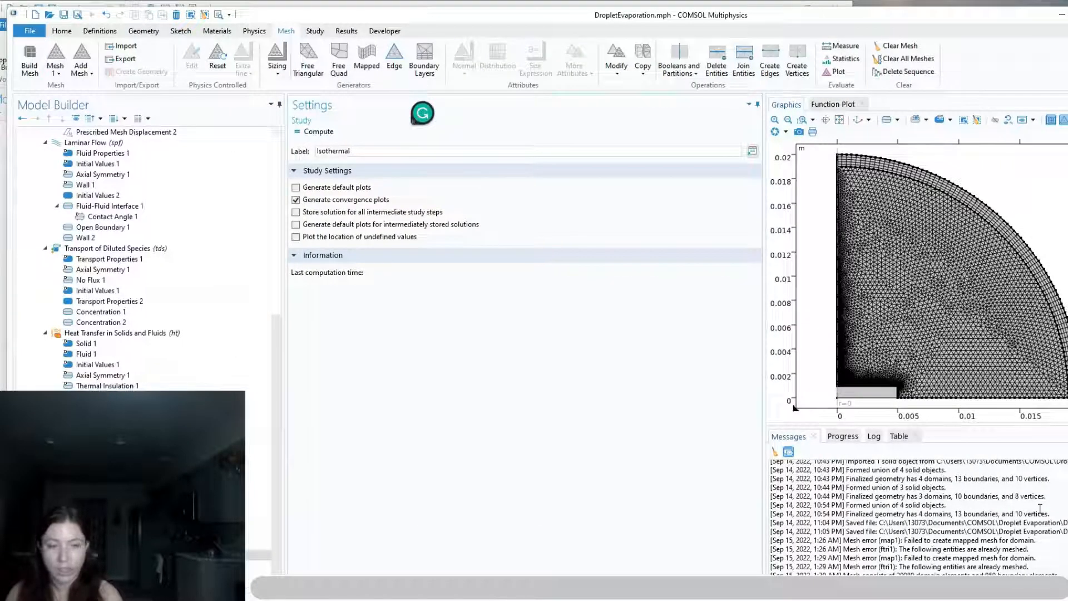
Name the study Isothermal Case and exclude Heat Transfer in Solids and Fluids and Nonisothermal Flow 1 from its time-dependent step
type("Case")
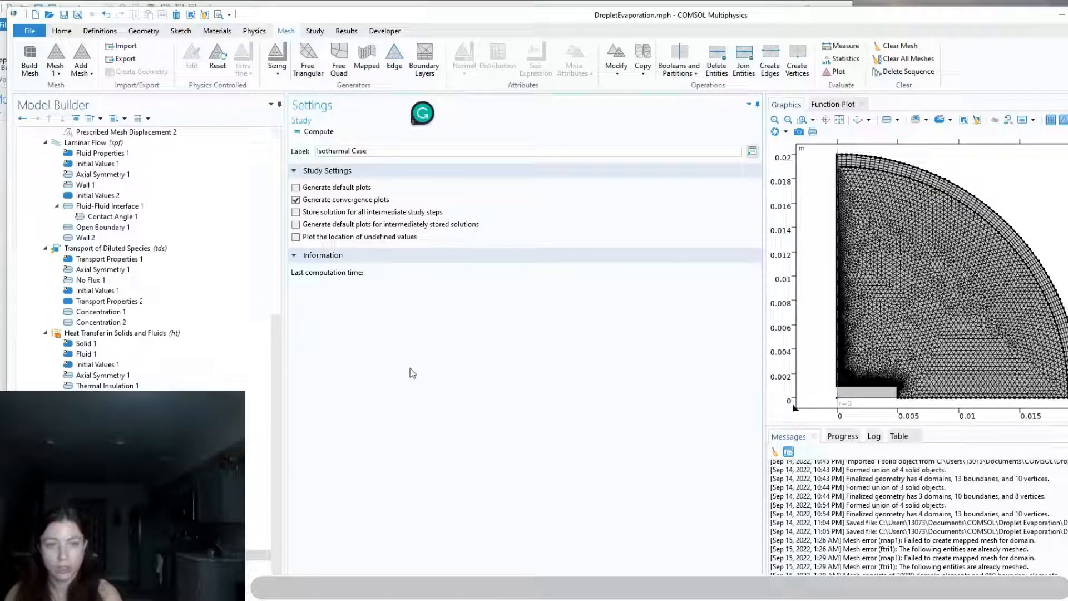
key("Return")
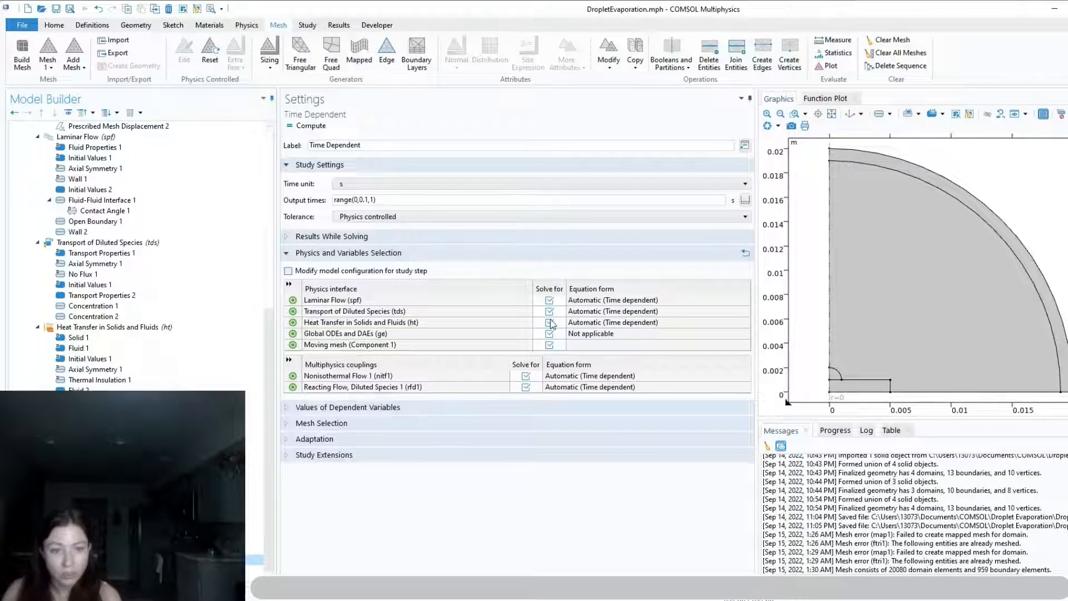
left_click(550, 322)
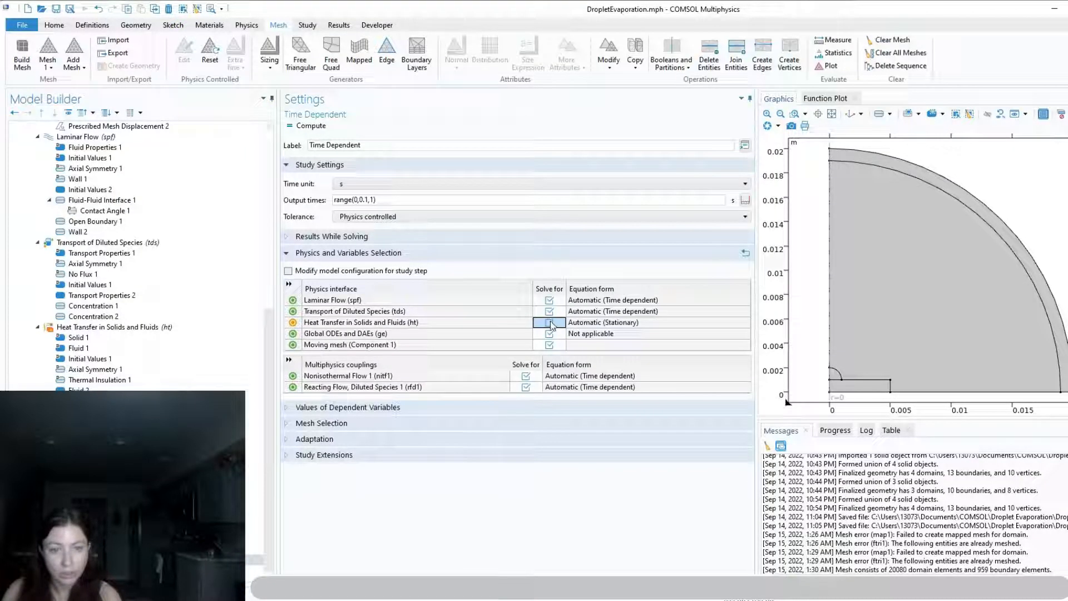
left_click(527, 376)
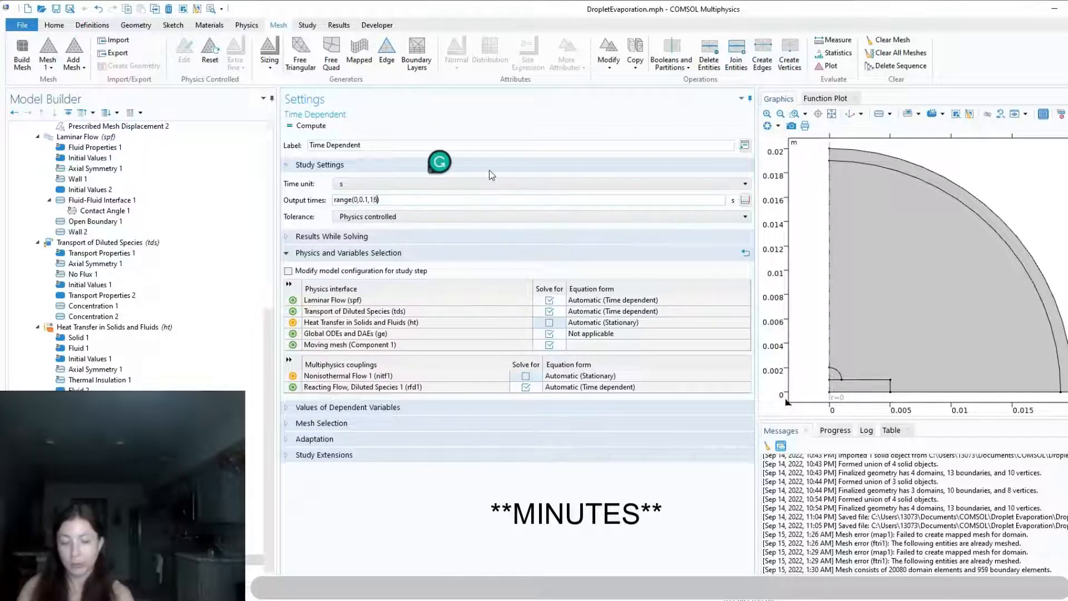
Set the output times of the Isothermal Case's time-dependent step to range(0,0.5,16)
left_click(377, 199)
type("6")
left_click(369, 202)
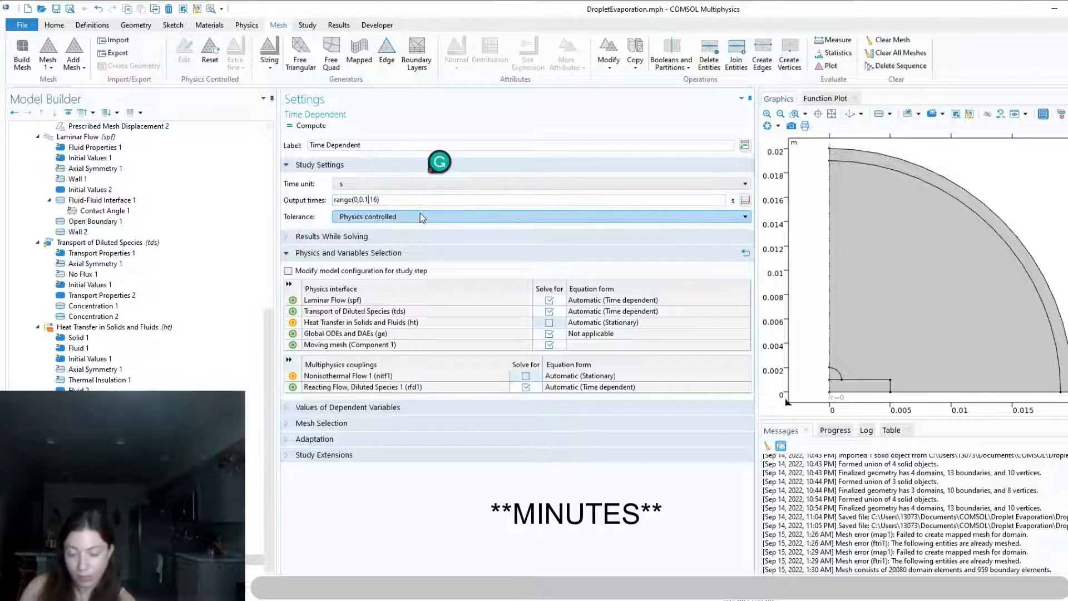
key("BackSpace")
type("5")
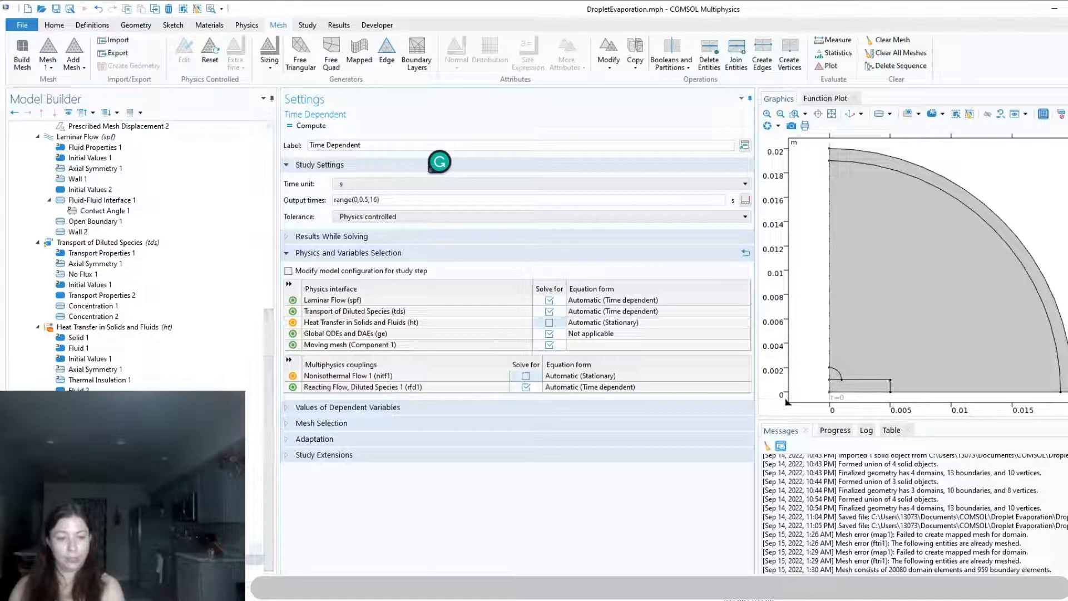
Add a second study of the general Time Dependent type to the model
right_click(61, 478)
left_click(400, 492)
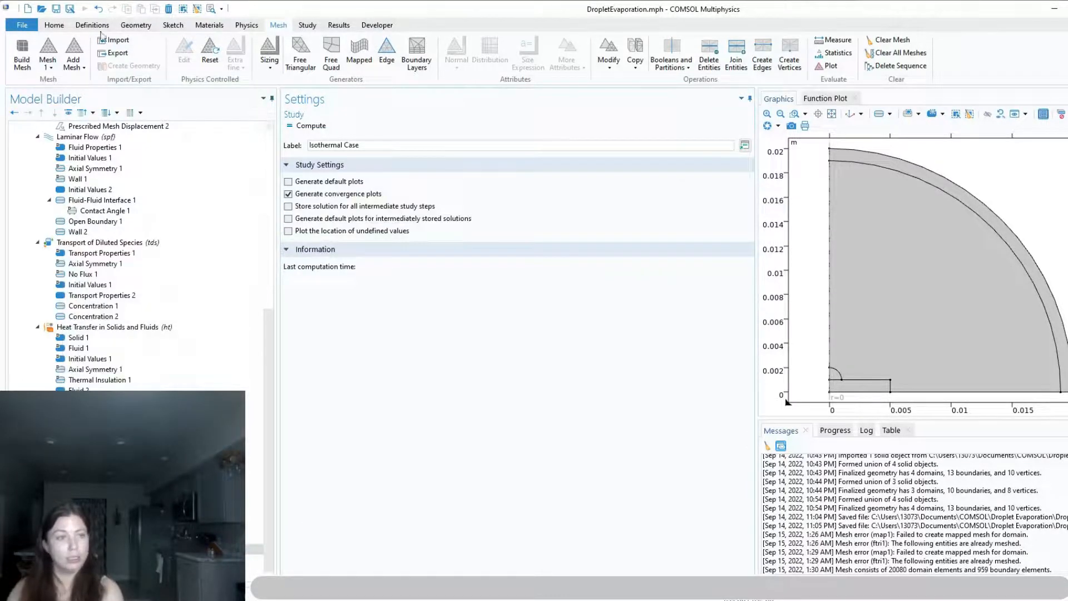
left_click(55, 25)
left_click(307, 25)
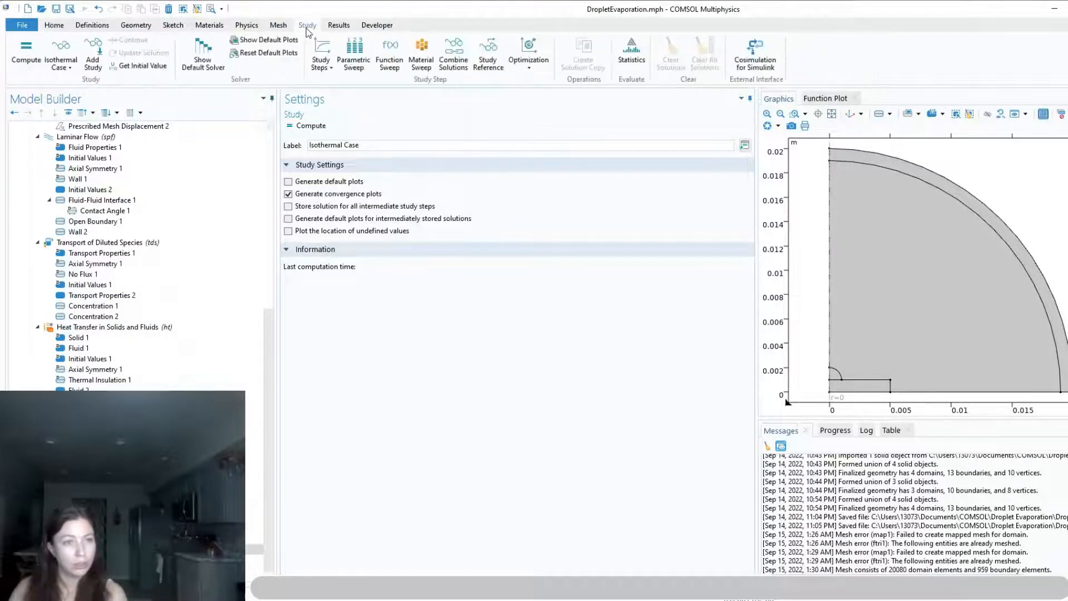
left_click(93, 51)
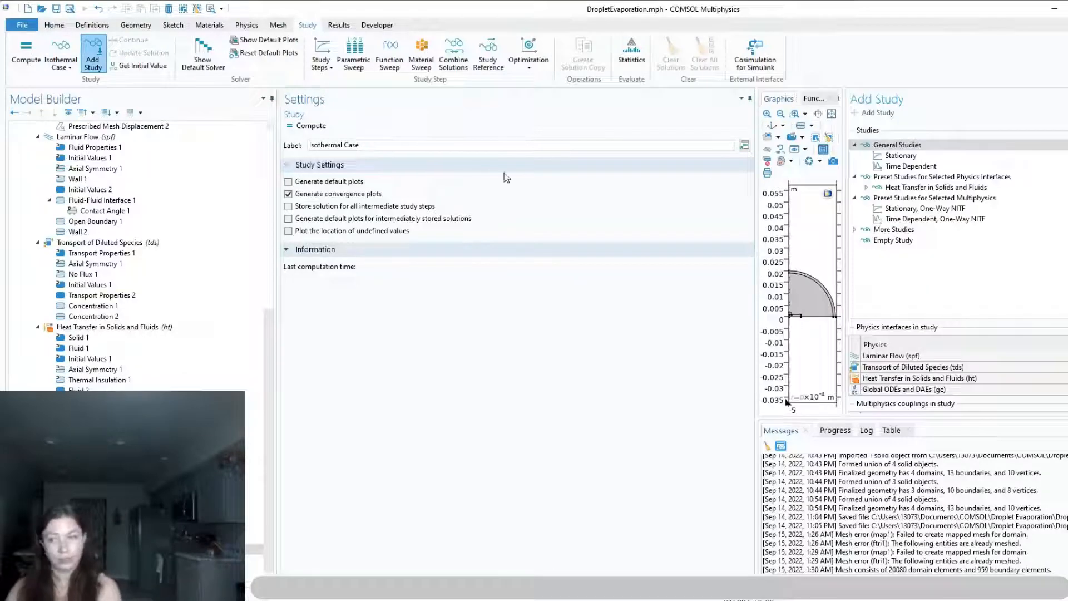
left_click(911, 166)
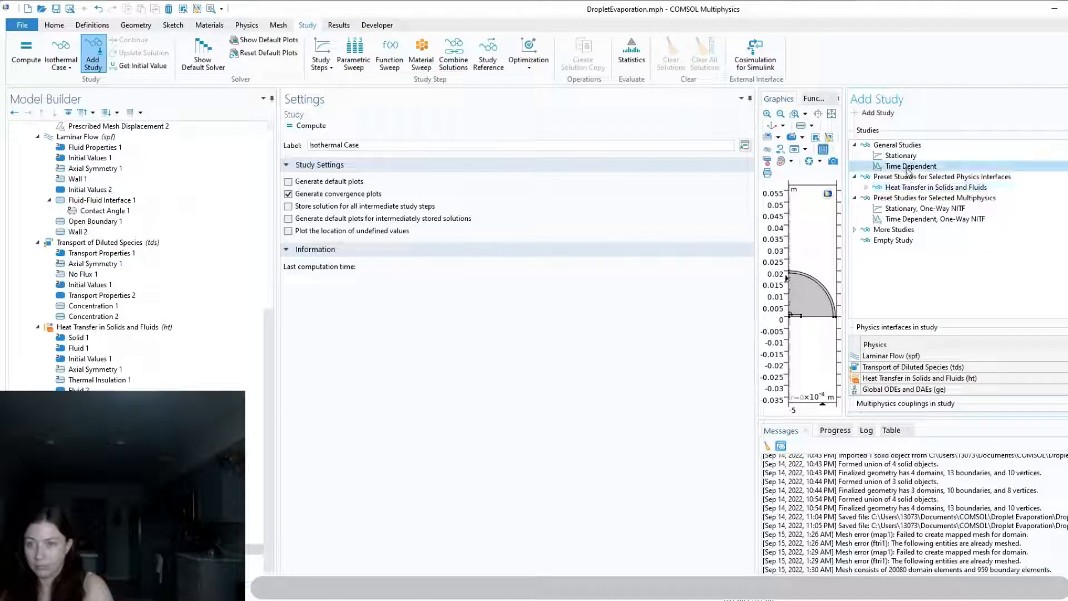
double_click(908, 167)
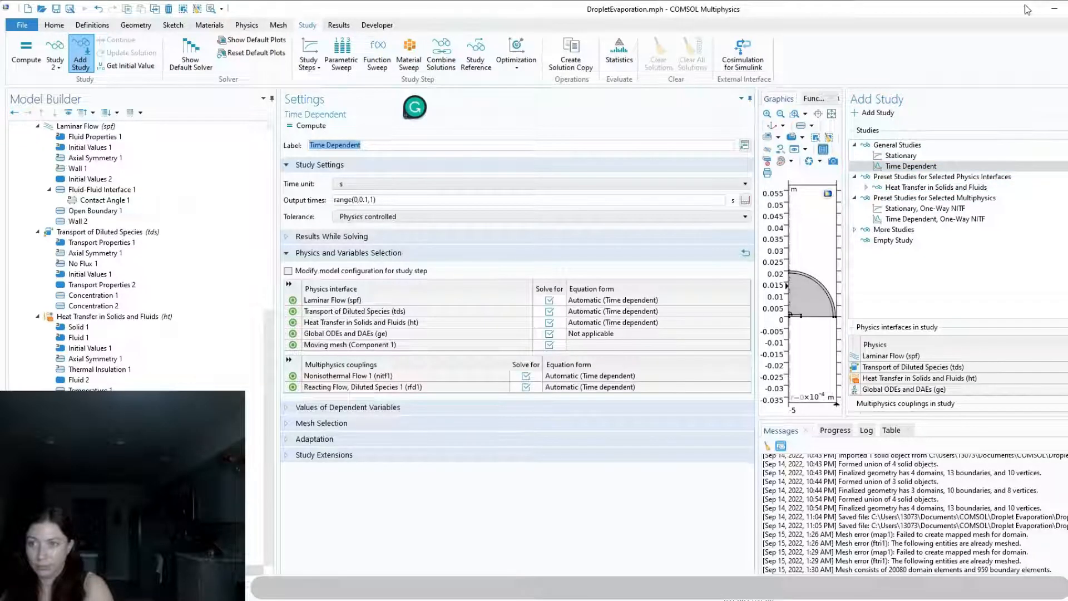
left_click_drag(1016, 10, 957, 10)
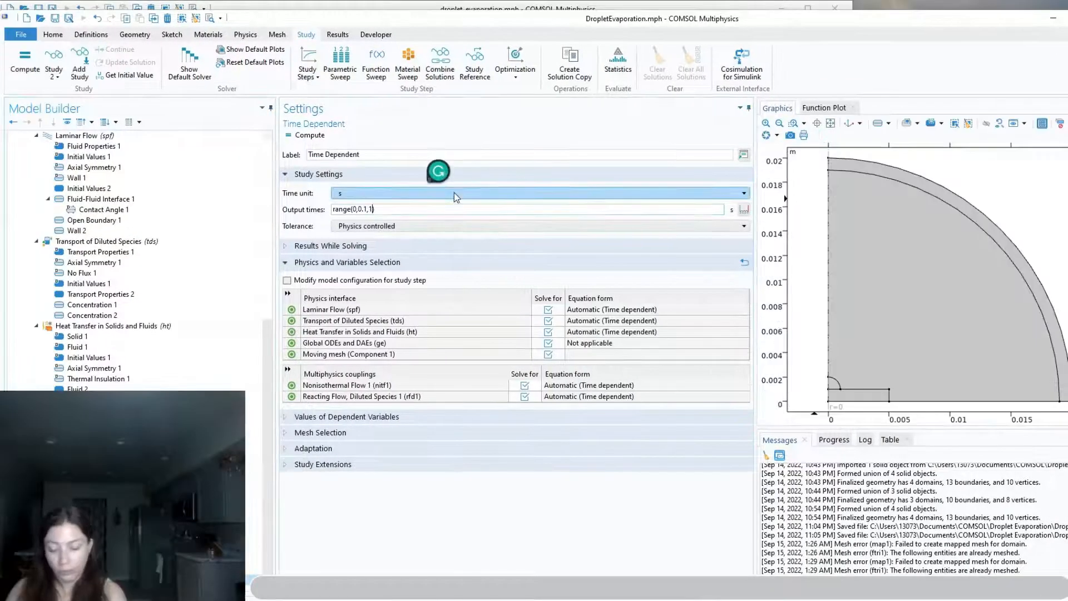
Set the output times of the second study's time-dependent step to range(0,0.5,8.5)
key("BackSpace")
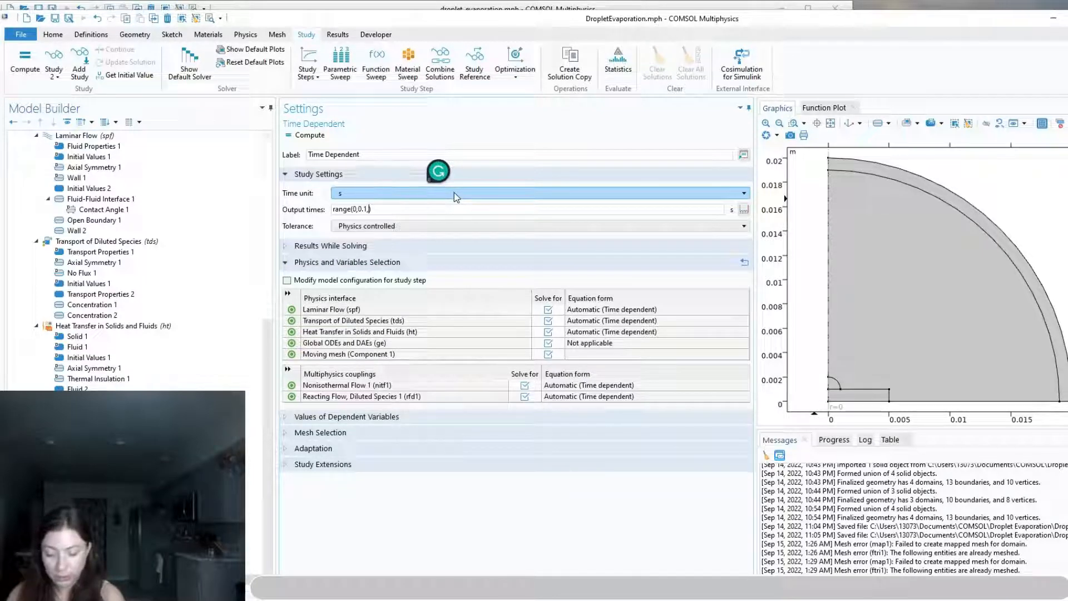
type("8.5")
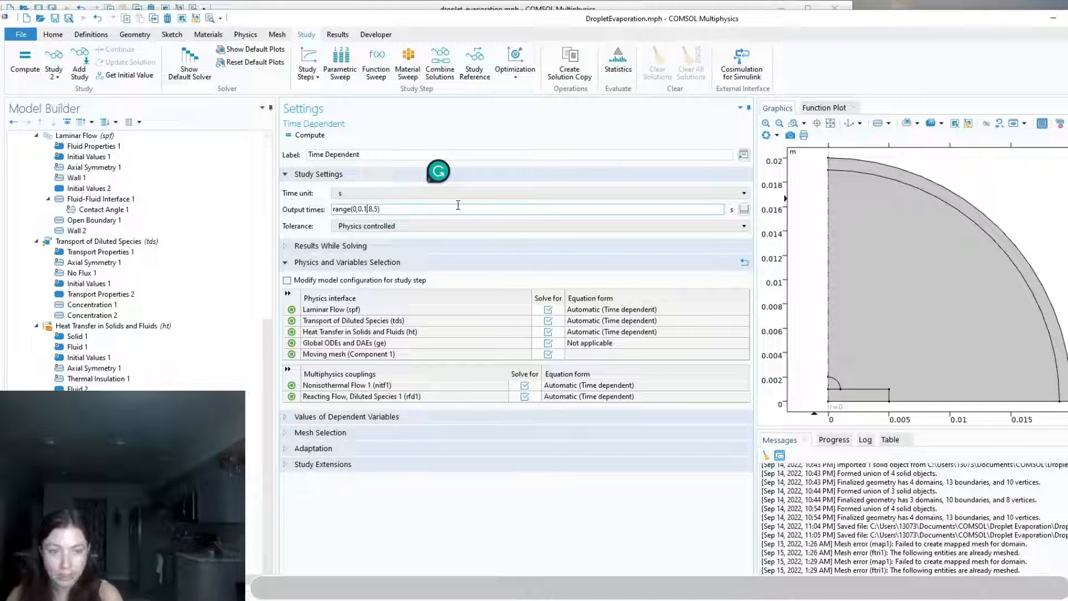
key("BackSpace")
type("5")
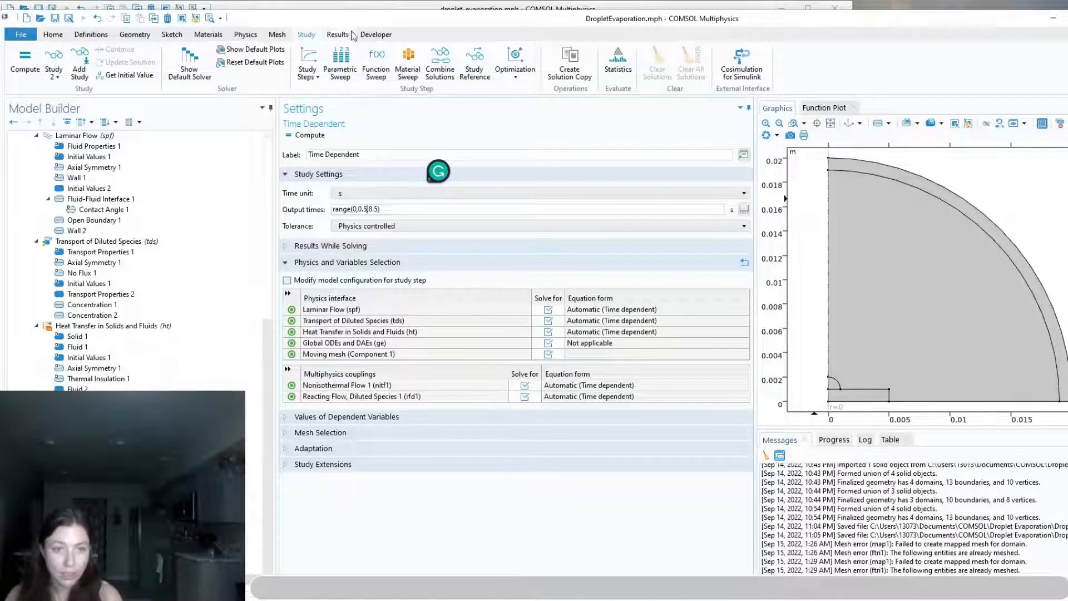
Check the droplet_evaporation.mph reference model and set the second study's time unit to min
left_click_drag(359, 18, 434, 34)
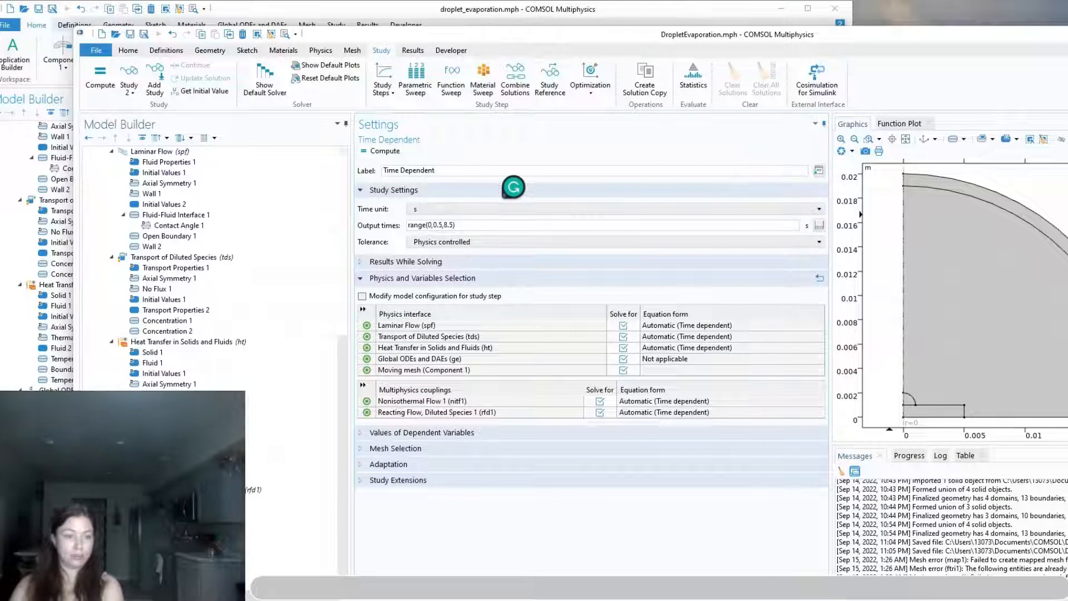
left_click(425, 11)
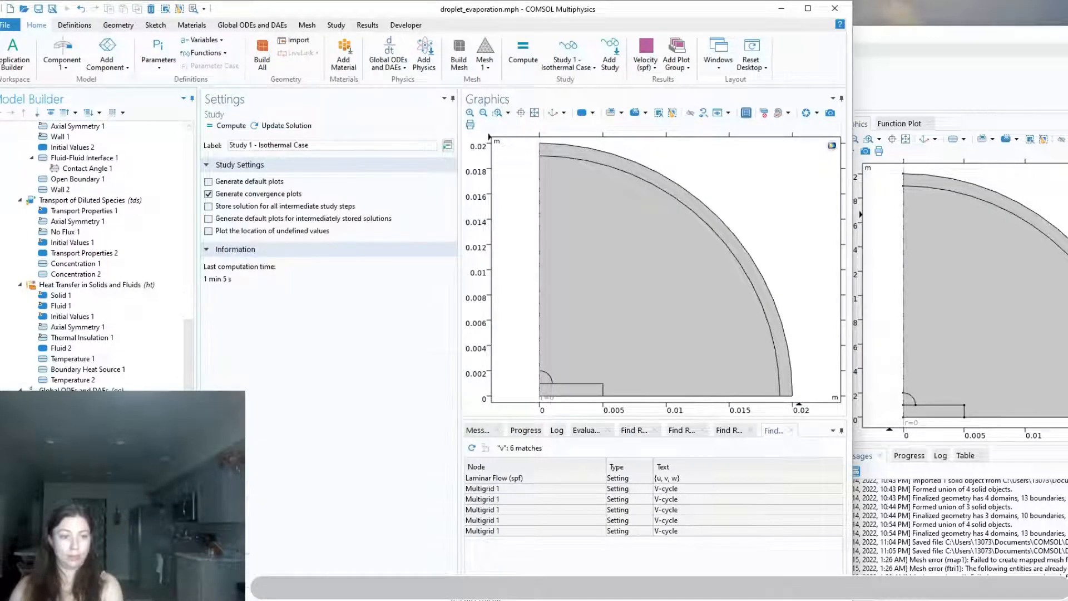
left_click(863, 37)
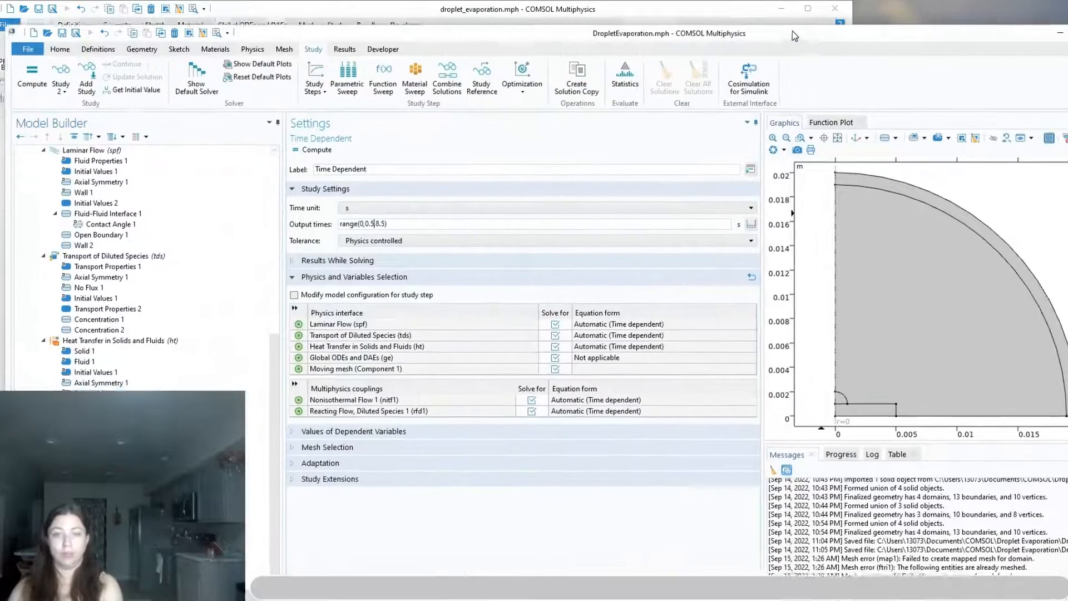
left_click_drag(792, 31, 787, 21)
left_click(393, 209)
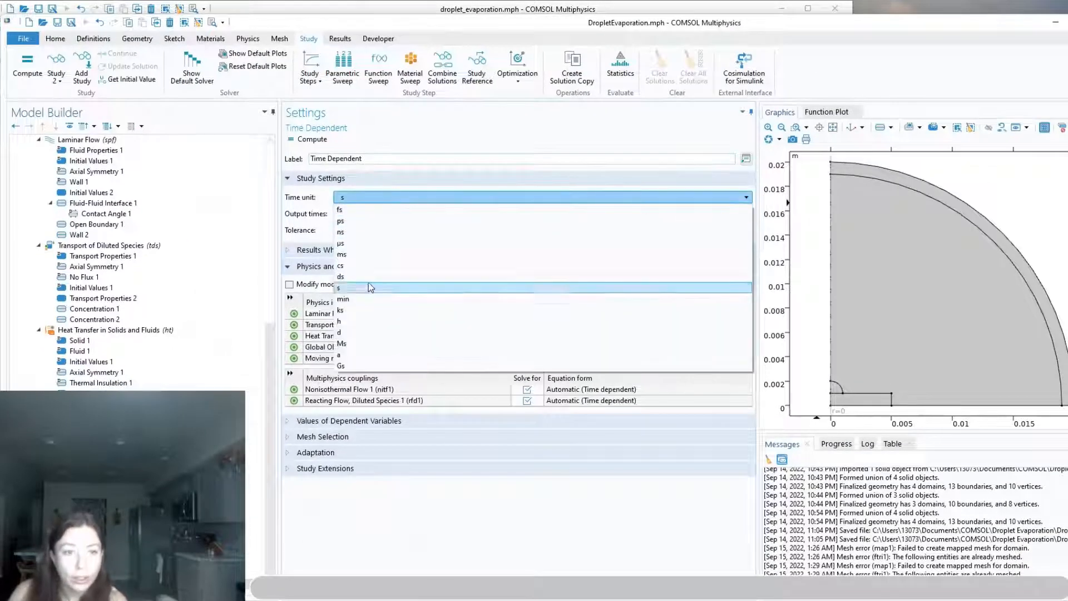
left_click(342, 299)
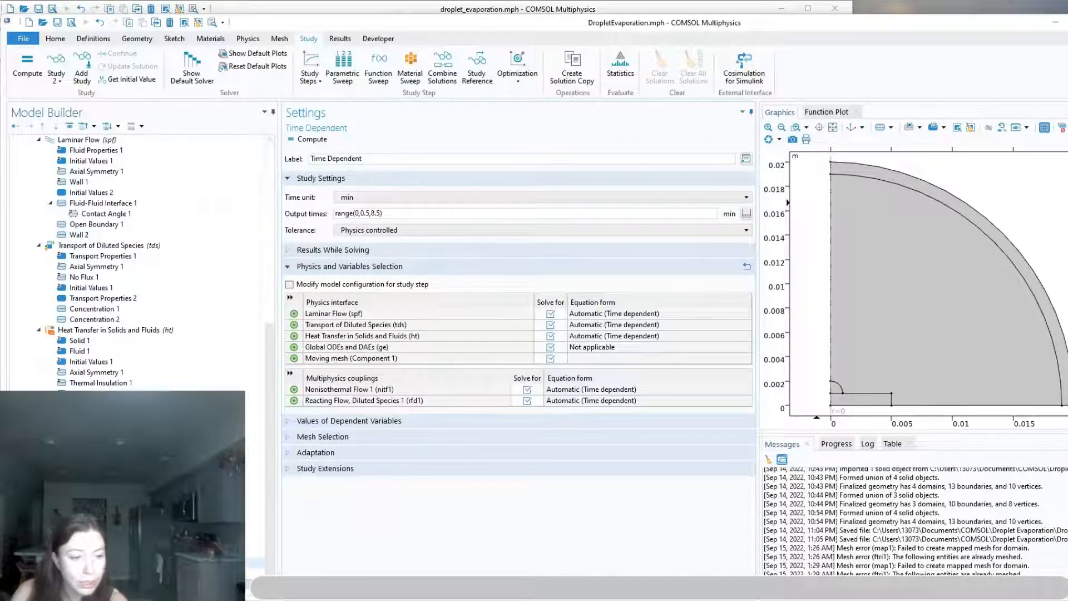
Set the time unit of the Isothermal Case's time-dependent step to min
left_click(105, 563)
left_click(399, 198)
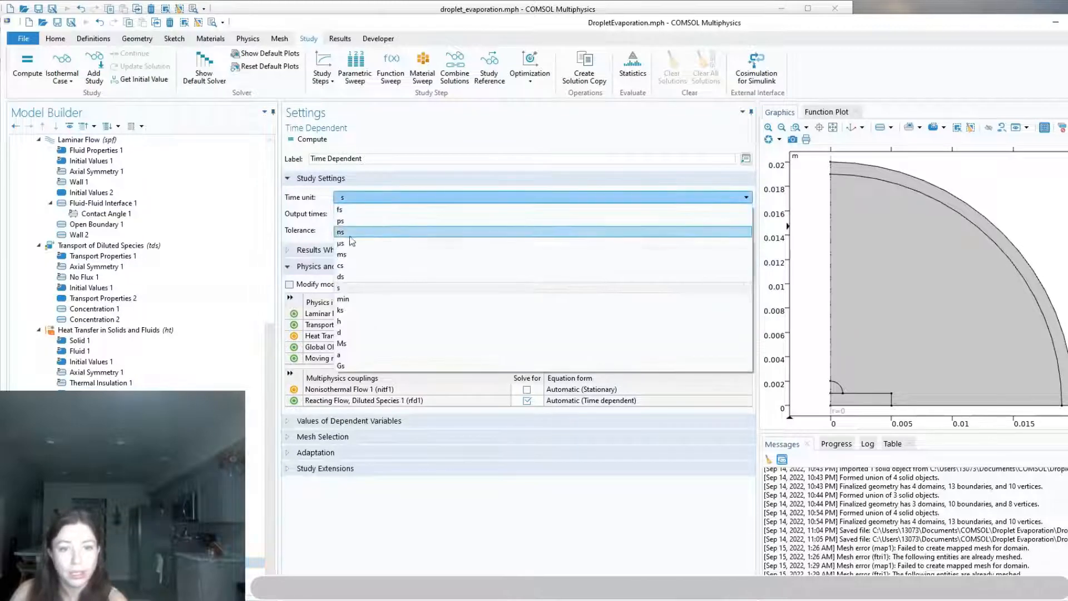
left_click(347, 299)
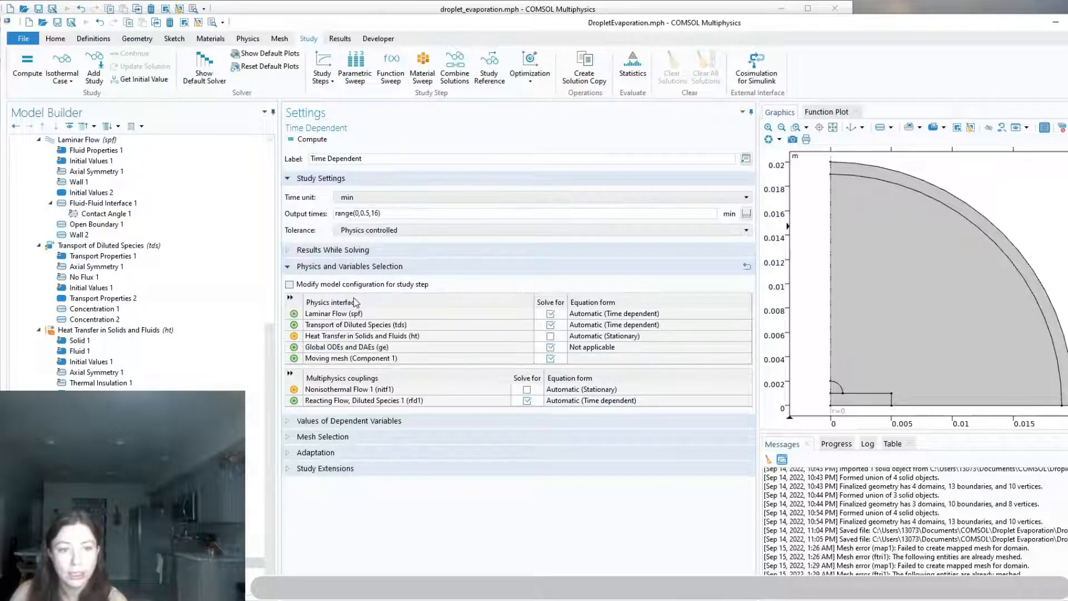
left_click(398, 233)
left_click(400, 232)
scroll(123, 473, "down", 1)
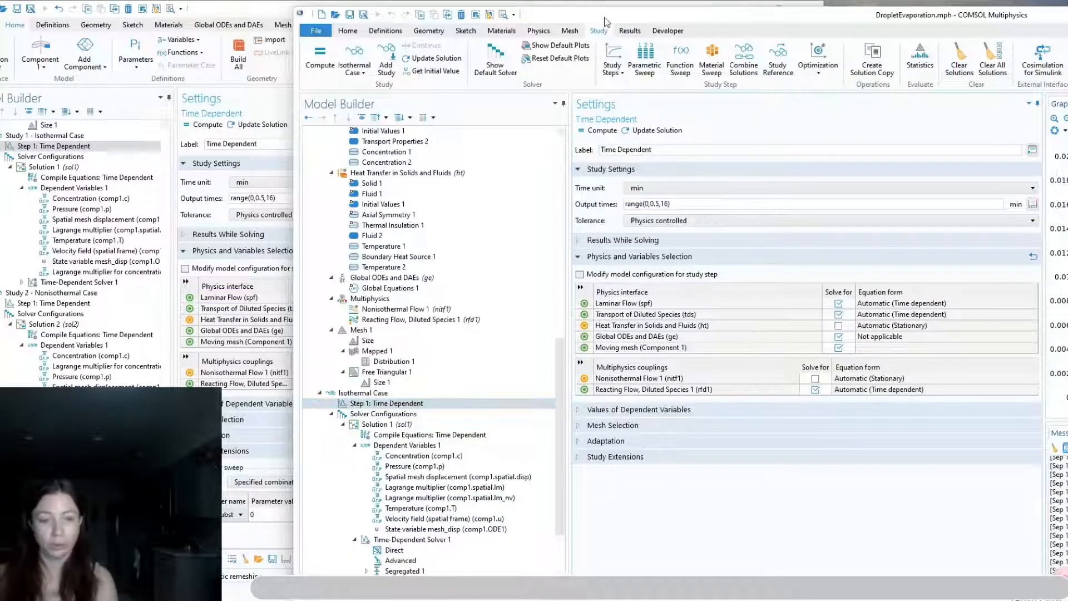
Enable an auxiliary sweep in the Isothermal Case's time-dependent step and add DeltaT (substrate heating) with the value 0
left_click_drag(597, 7, 315, 21)
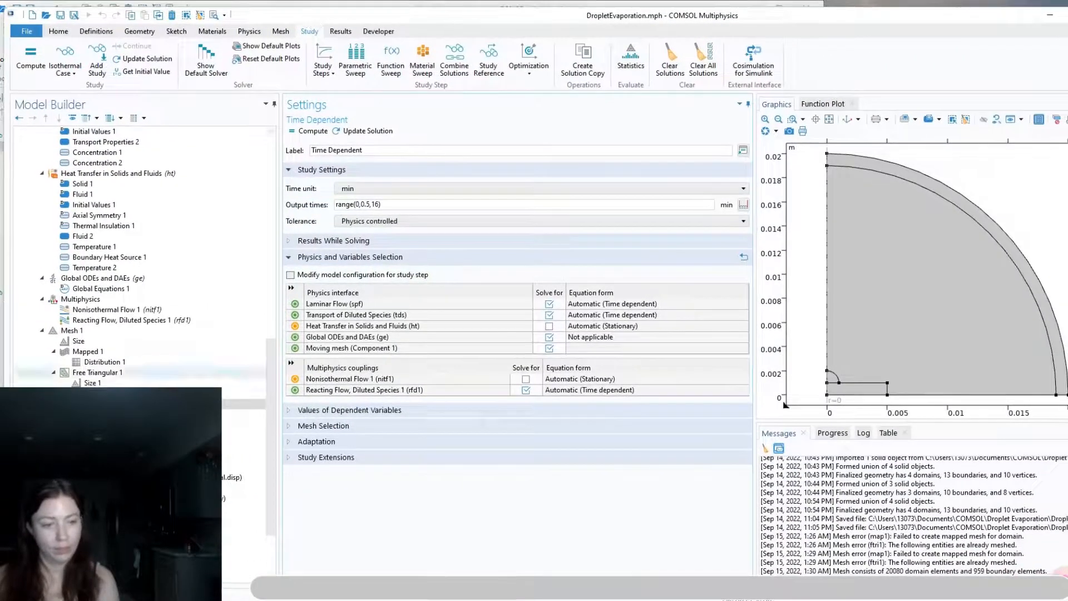
left_click_drag(394, 21, 346, 15)
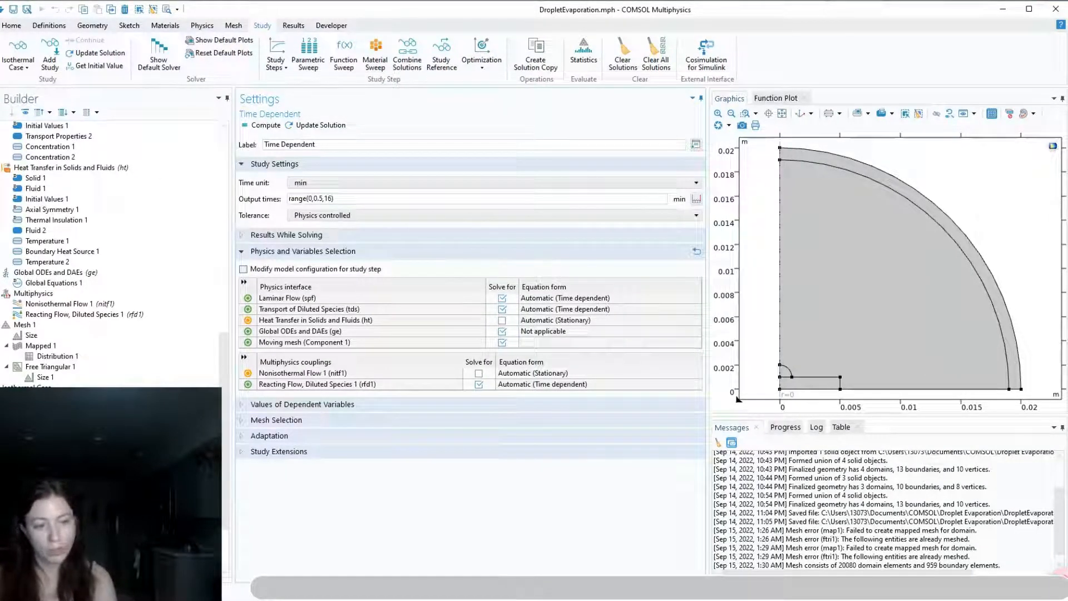
left_click(248, 451)
scroll(293, 484, "down", 1)
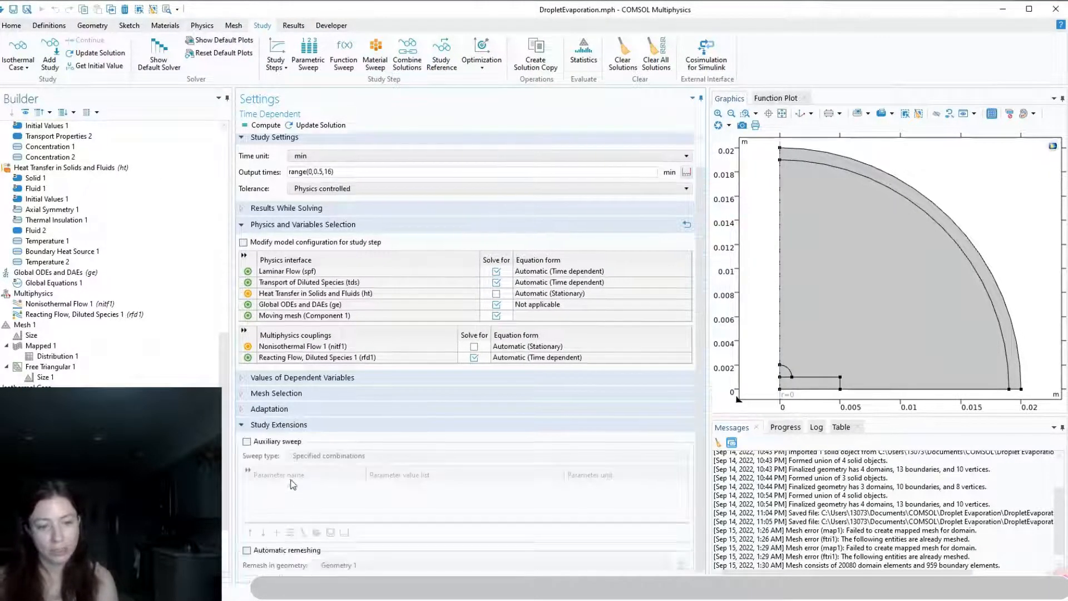
left_click(247, 441)
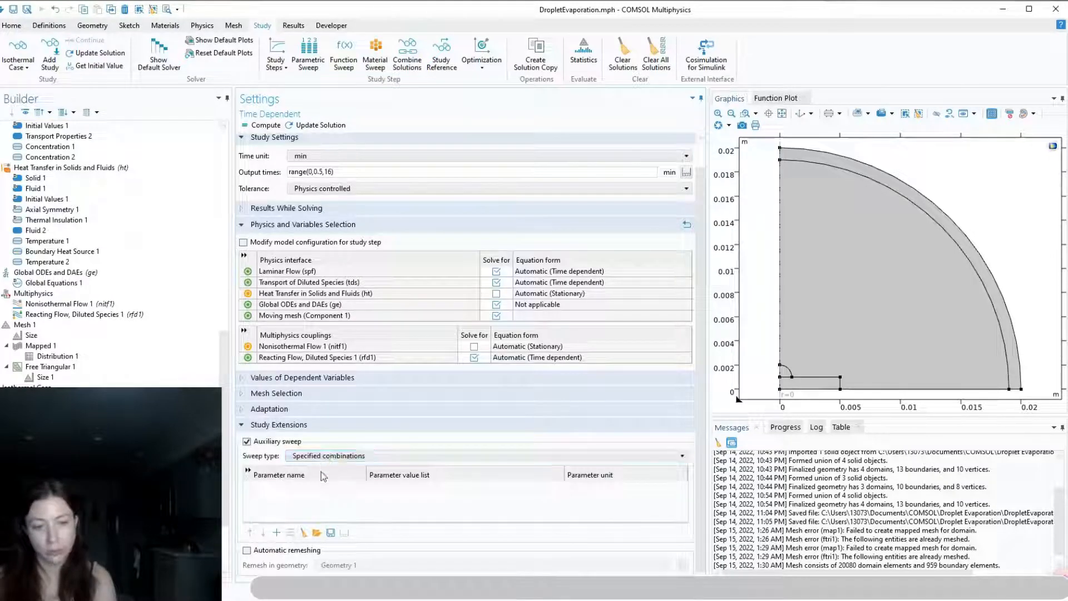
left_click(277, 532)
left_click(293, 489)
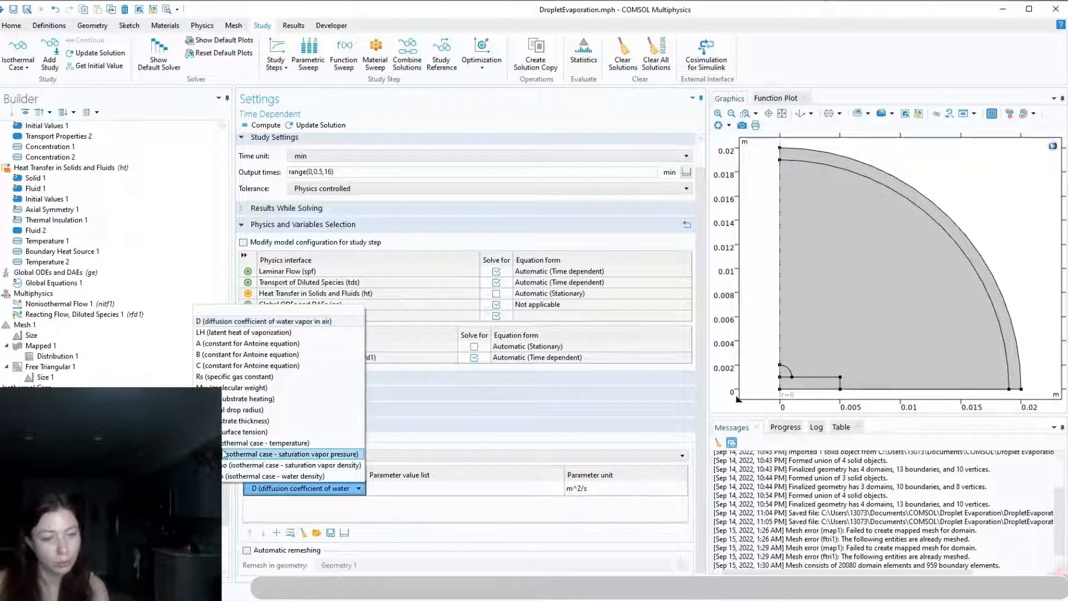
left_click(241, 398)
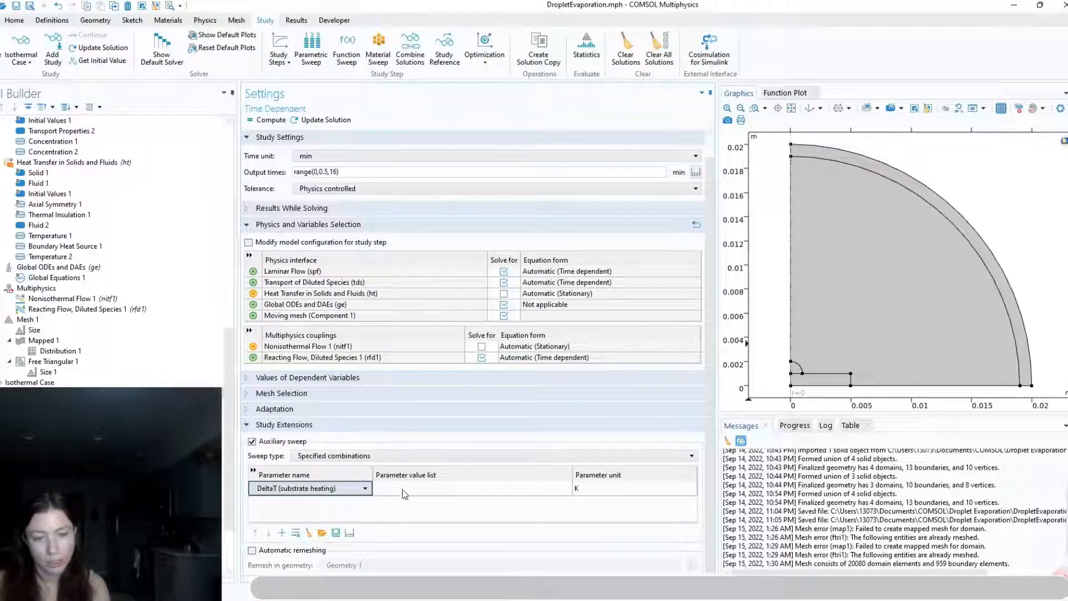
left_click(407, 489)
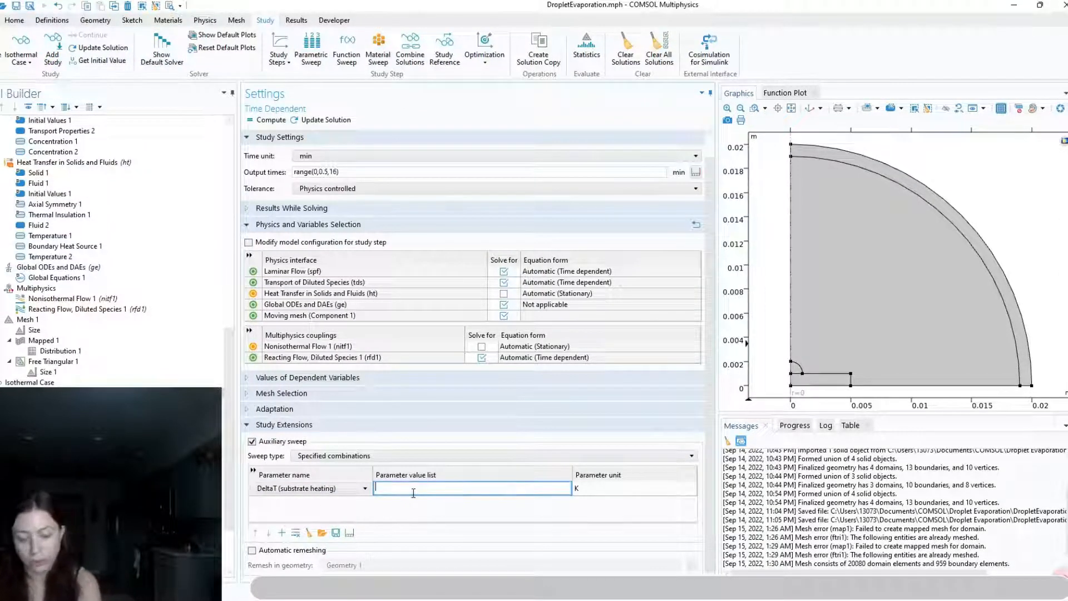
type("0")
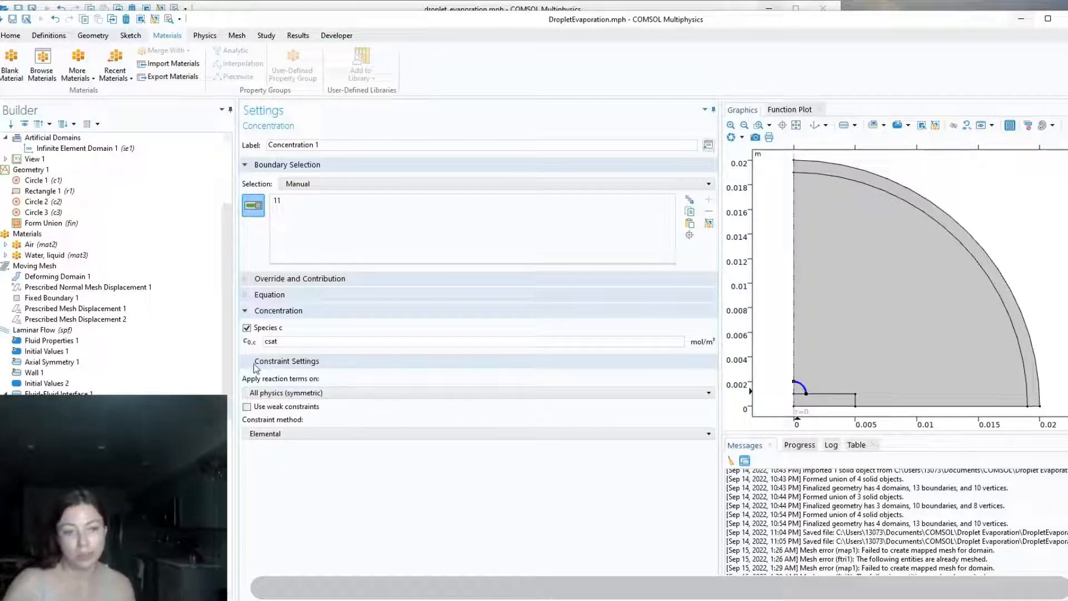
Enable weak constraints for the Concentration 1 condition and consult the Boundary Conditions slide in the droplet_evaporation.pptx presentation in PowerPoint
left_click(247, 407)
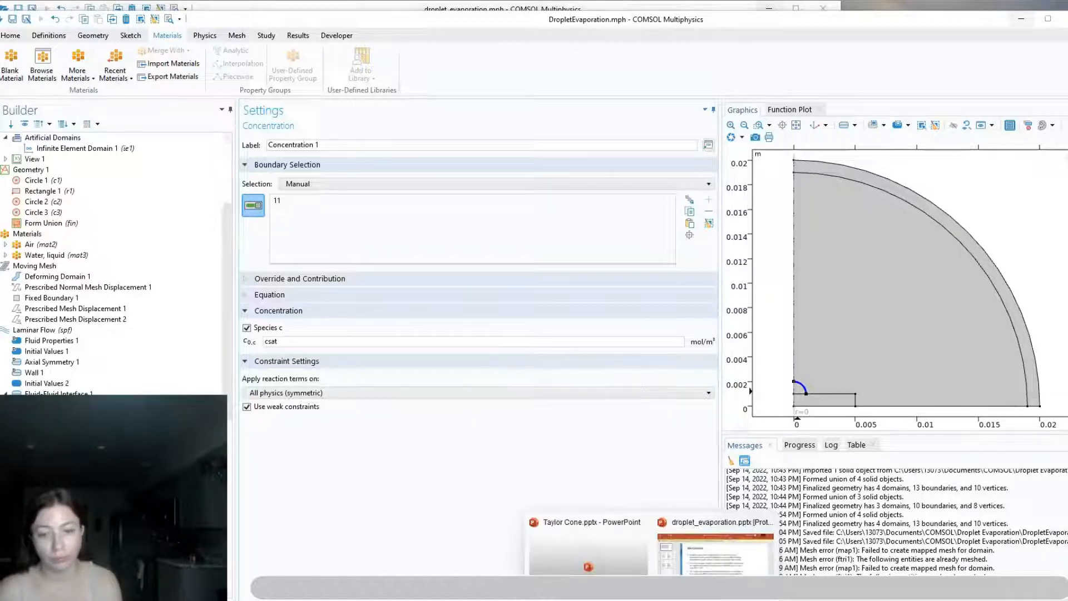
left_click(672, 551)
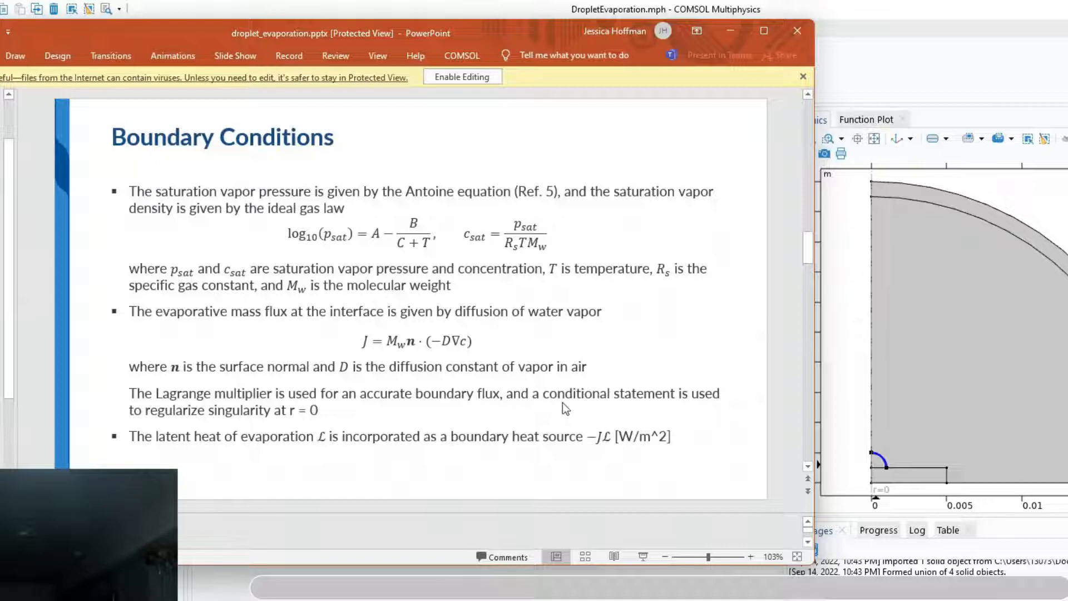
left_click(731, 29)
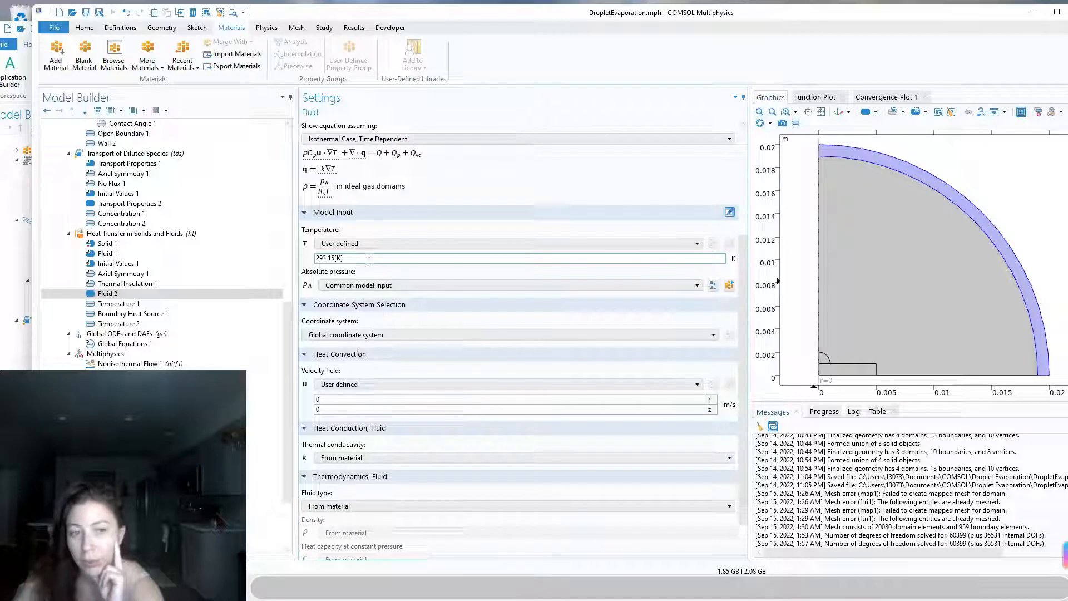
Compare Fluid 2 with the droplet_evaporation.mph reference and set its model input temperature to Temperature (ht)
key("alt+Tab")
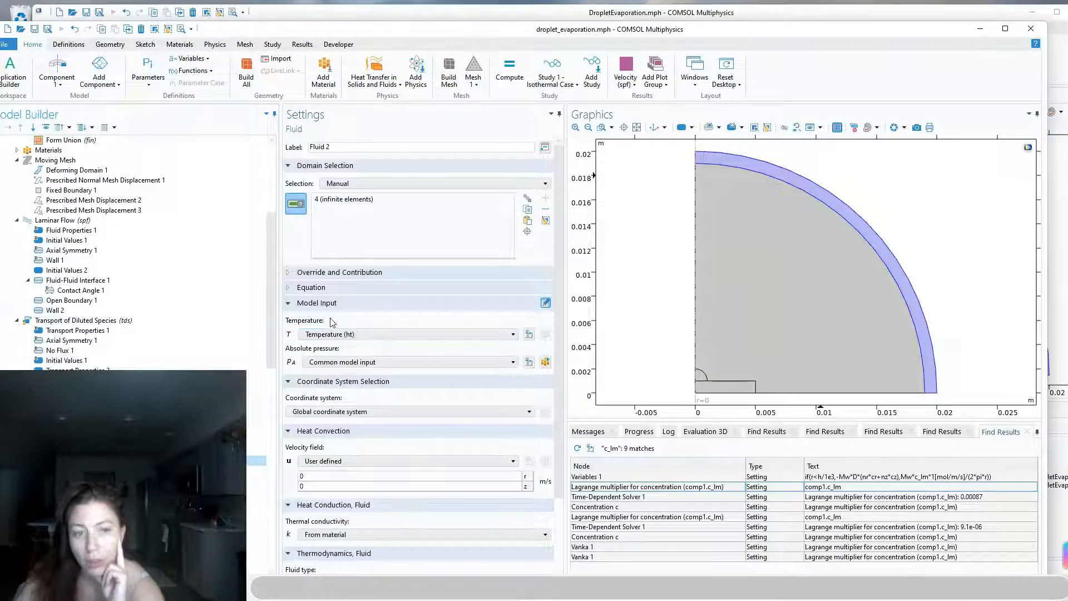
key("alt+Tab")
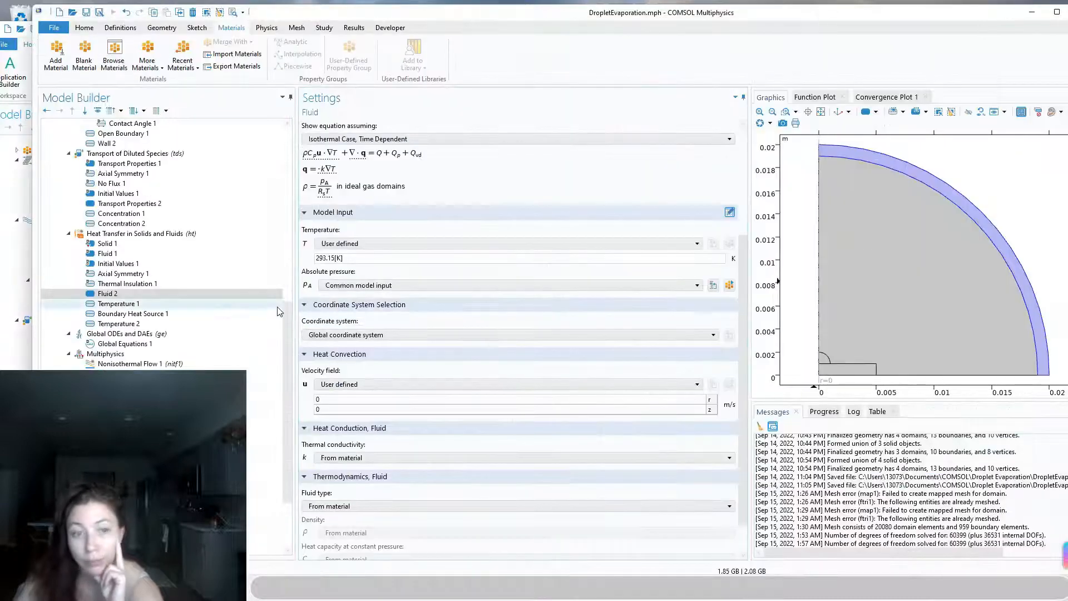
left_click(340, 244)
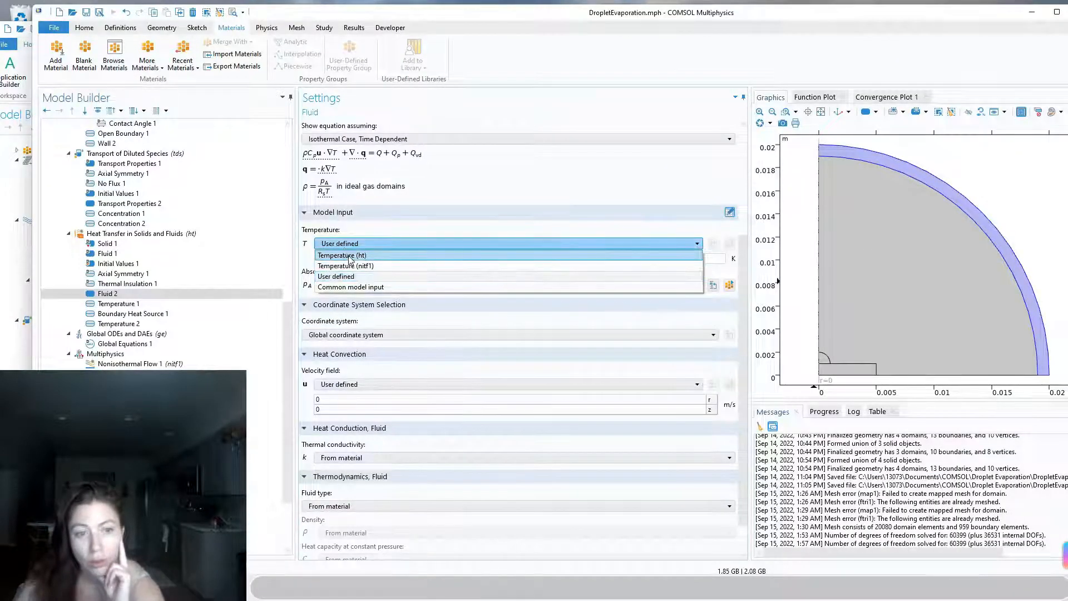
left_click(349, 256)
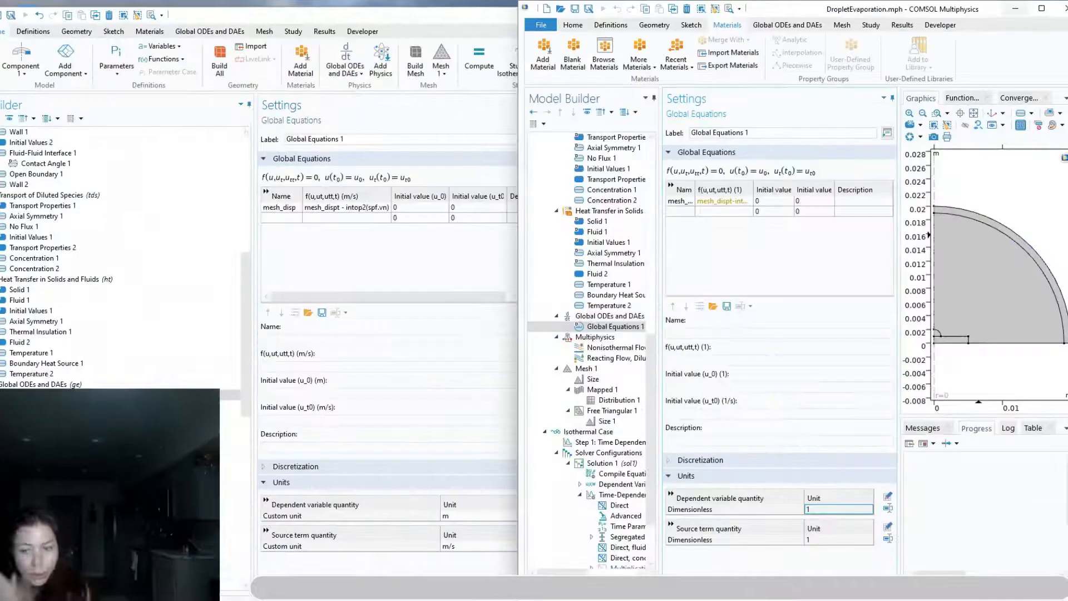
Define custom units for Global Equations 1: m for the dependent variable quantity and m/s for the source term quantity
mouse_move(663, 590)
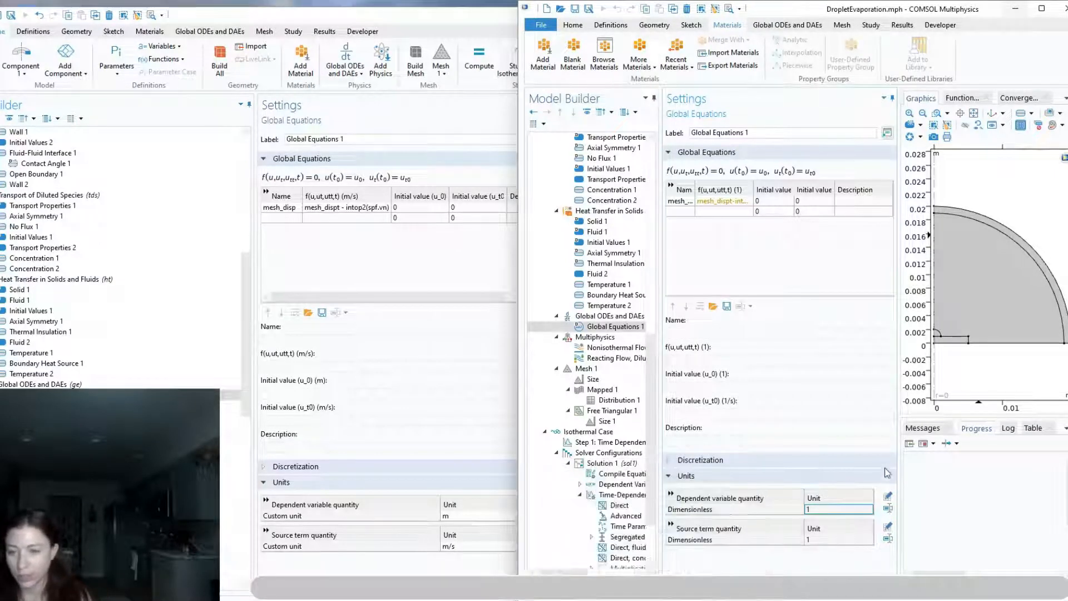
left_click(888, 508)
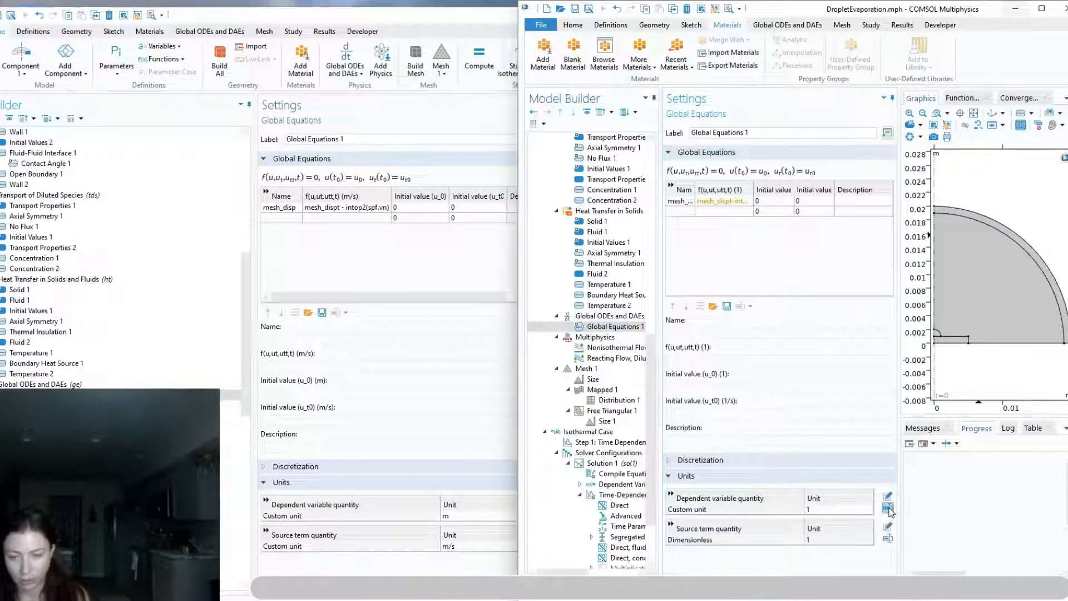
left_click(859, 508)
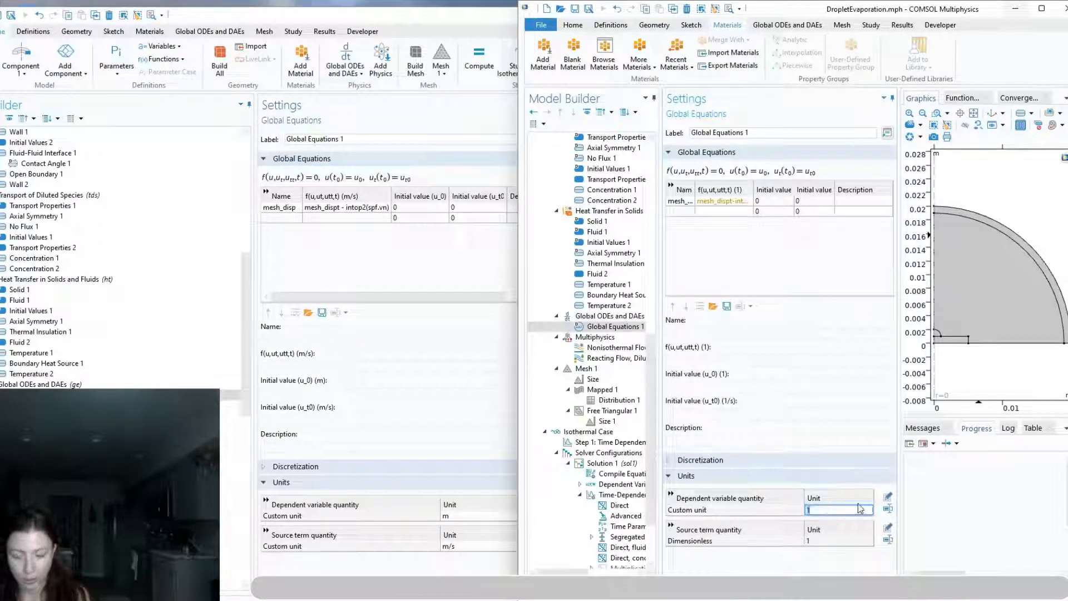
type("m")
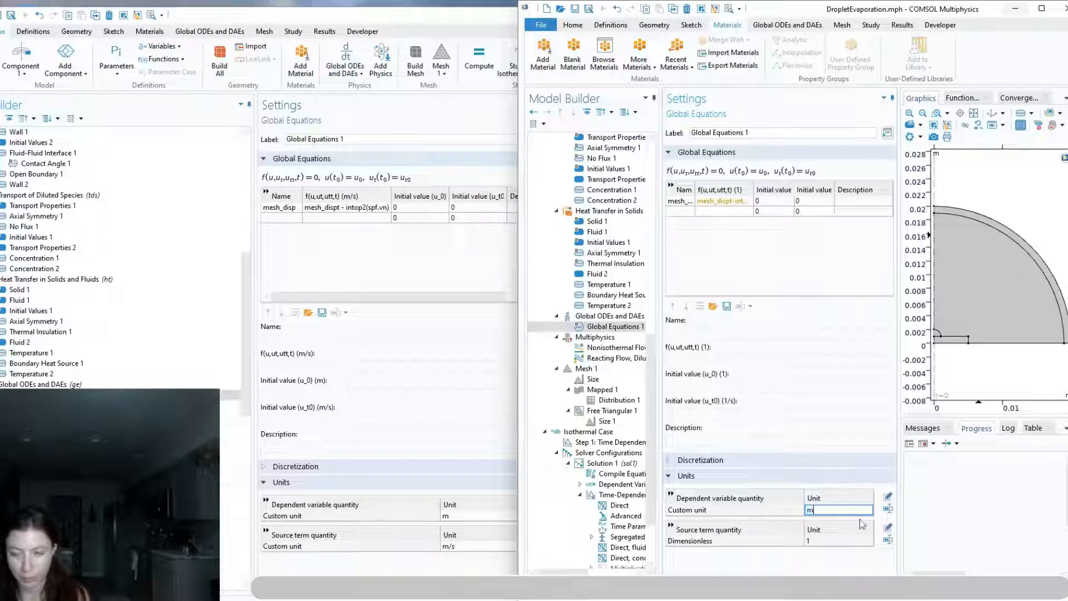
left_click(888, 539)
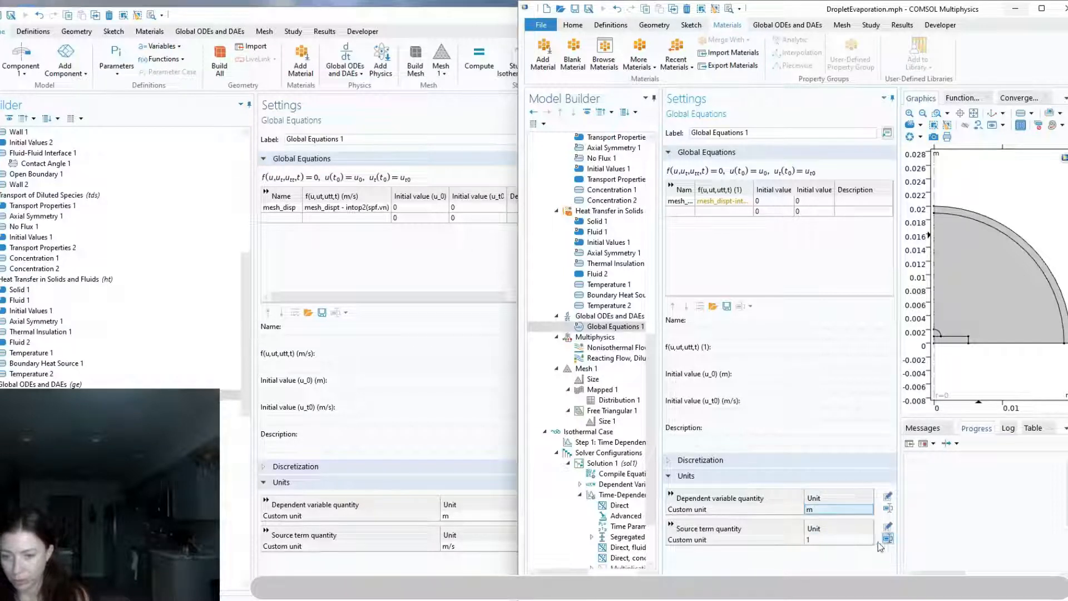
left_click(846, 540)
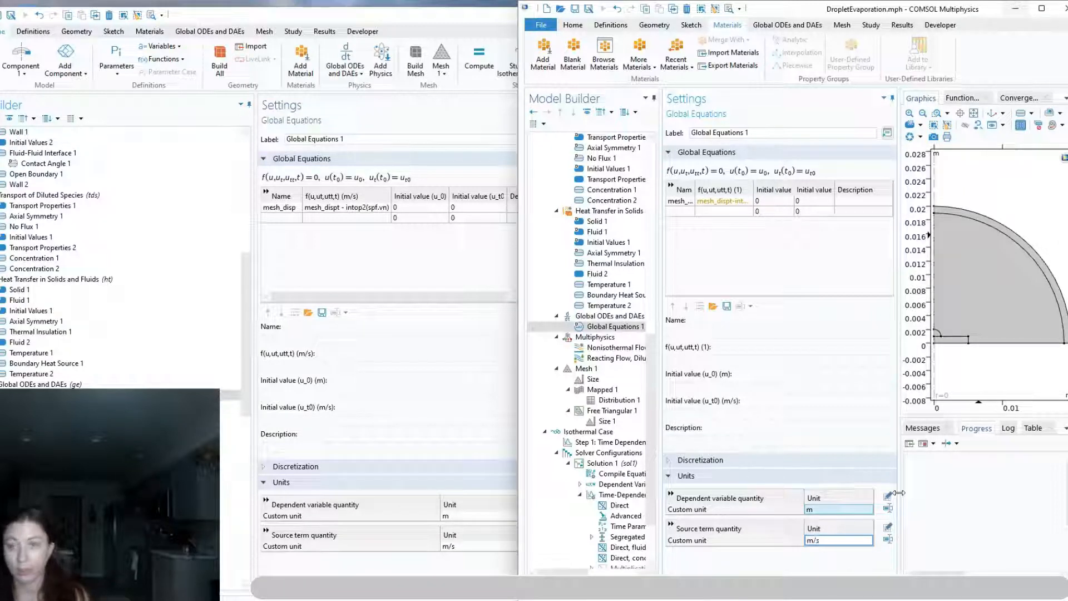
left_click(893, 561)
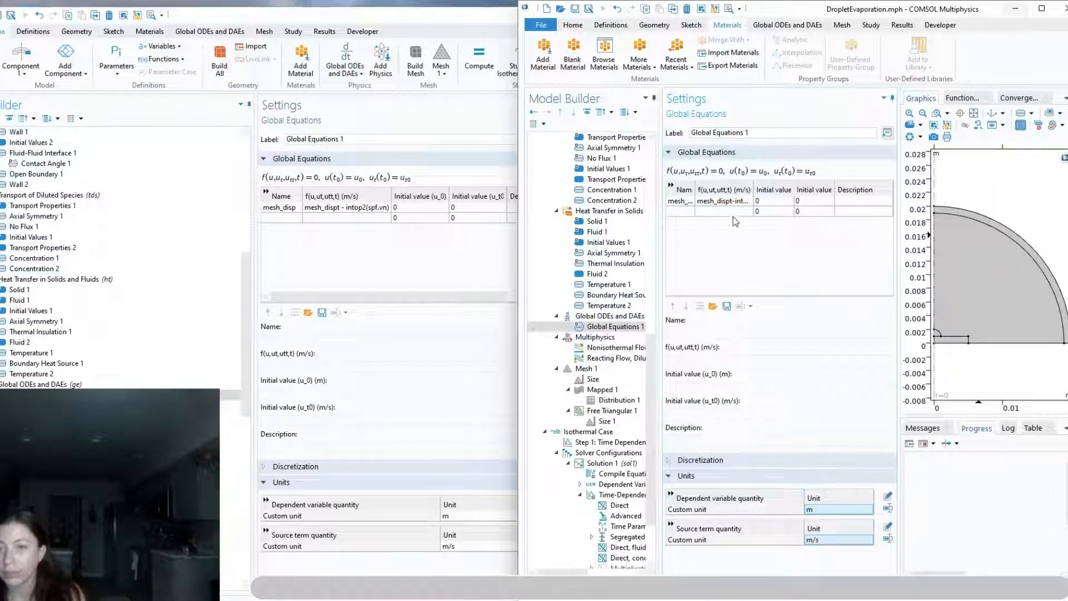
left_click_drag(754, 190, 837, 191)
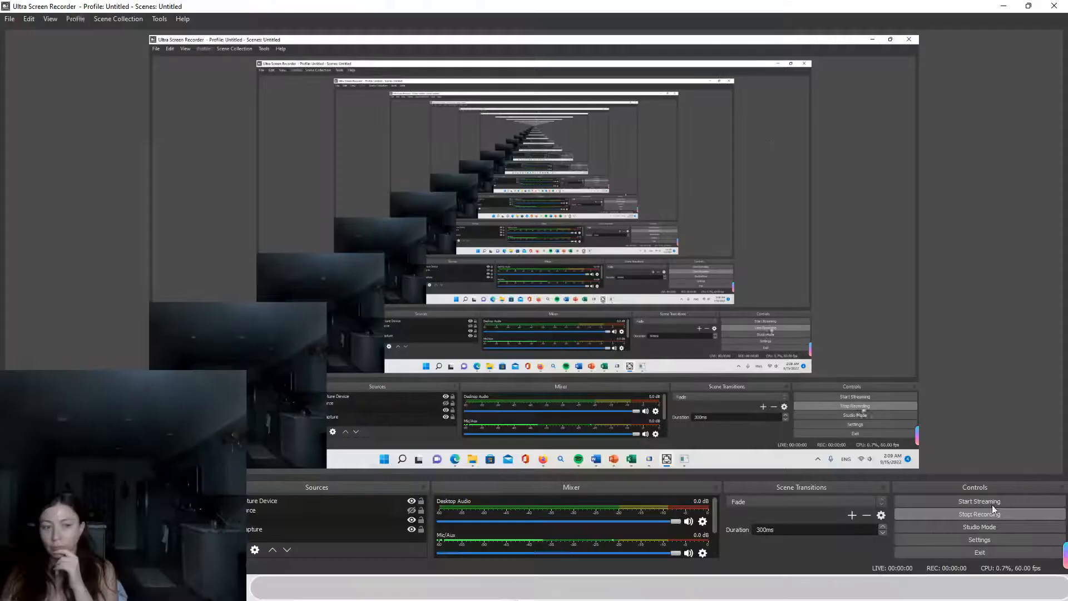
left_click(1008, 10)
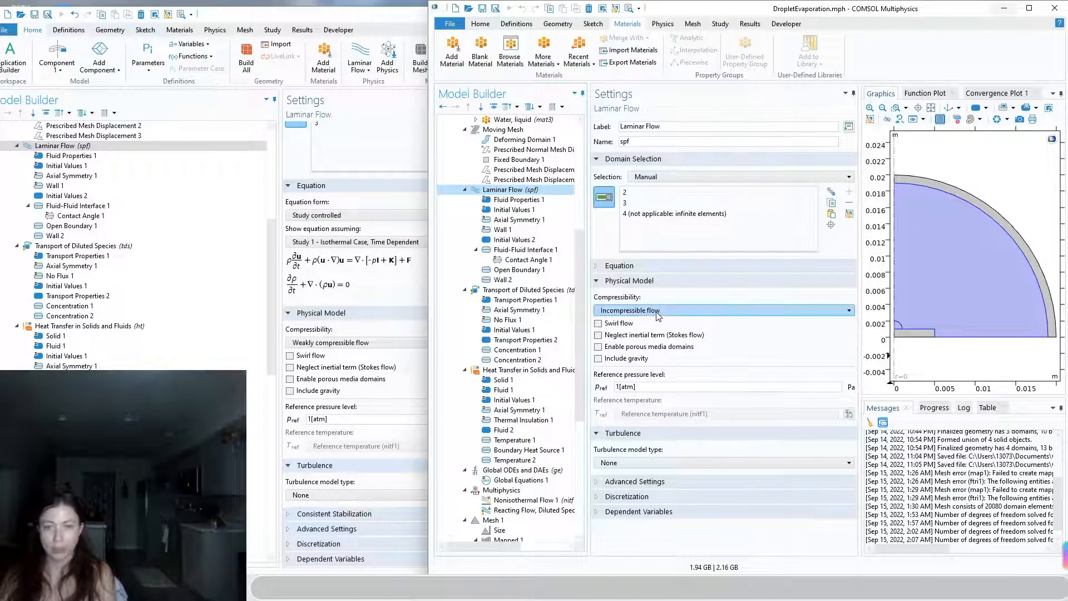
Set the Laminar Flow interface's compressibility to Weakly compressible flow, matching the droplet_evaporation.mph reference
left_click_drag(720, 9, 465, 45)
double_click(464, 45)
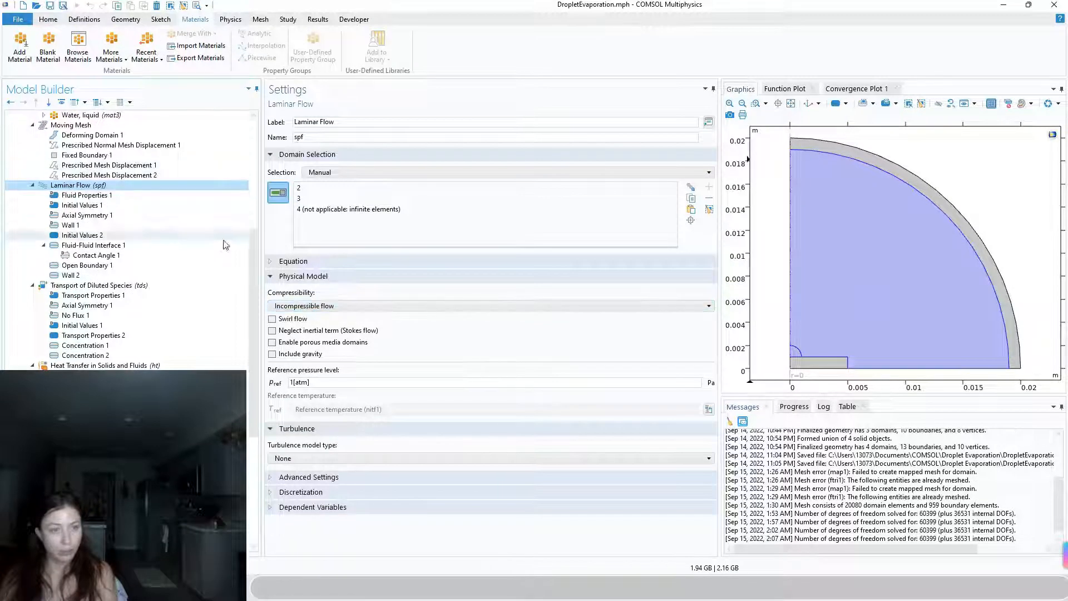
left_click(317, 311)
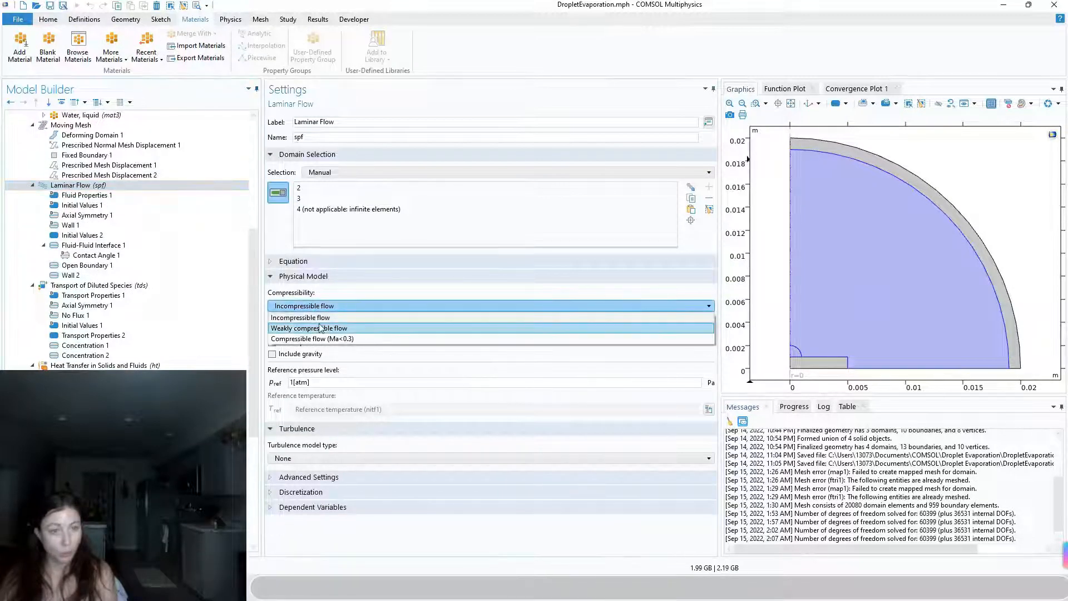
left_click(323, 330)
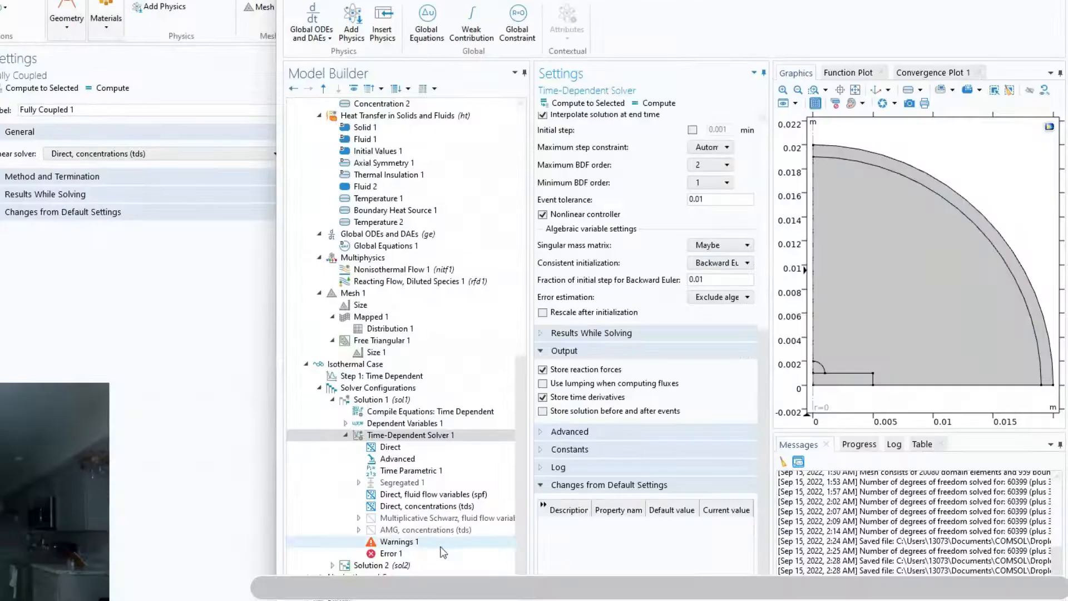
Add a Fully Coupled node to the Isothermal Case's Time-Dependent Solver 1 and set its linear solver to Direct, concentrations (tds)
right_click(356, 440)
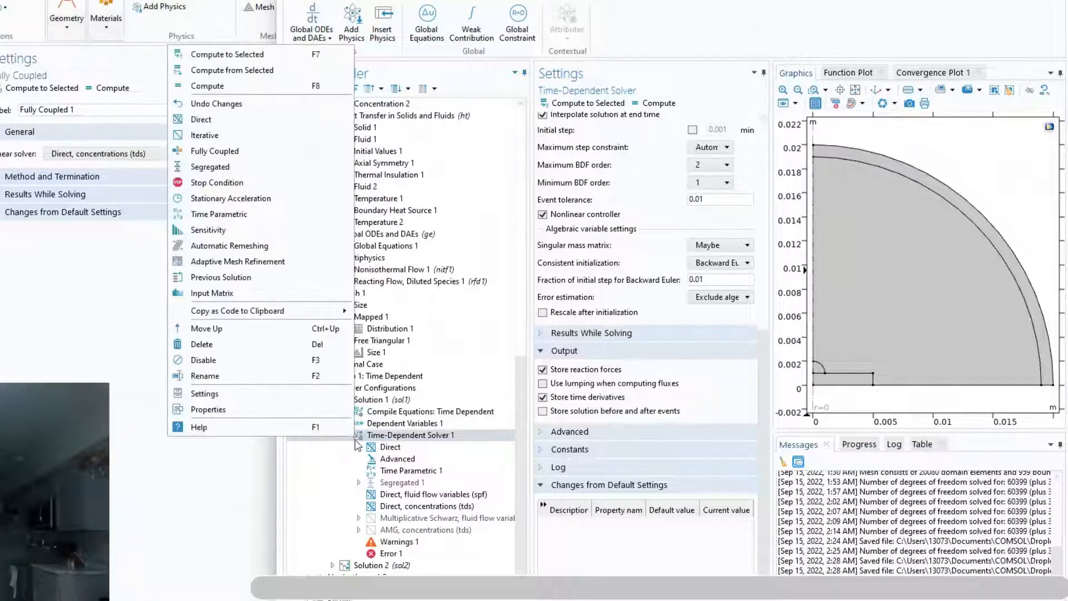
left_click(243, 156)
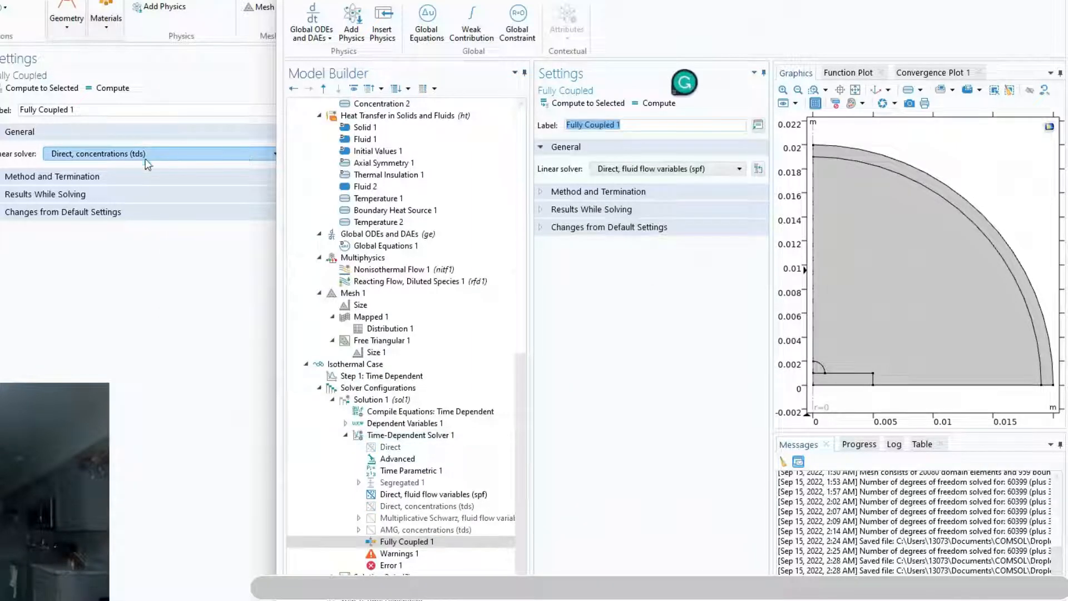
left_click(635, 170)
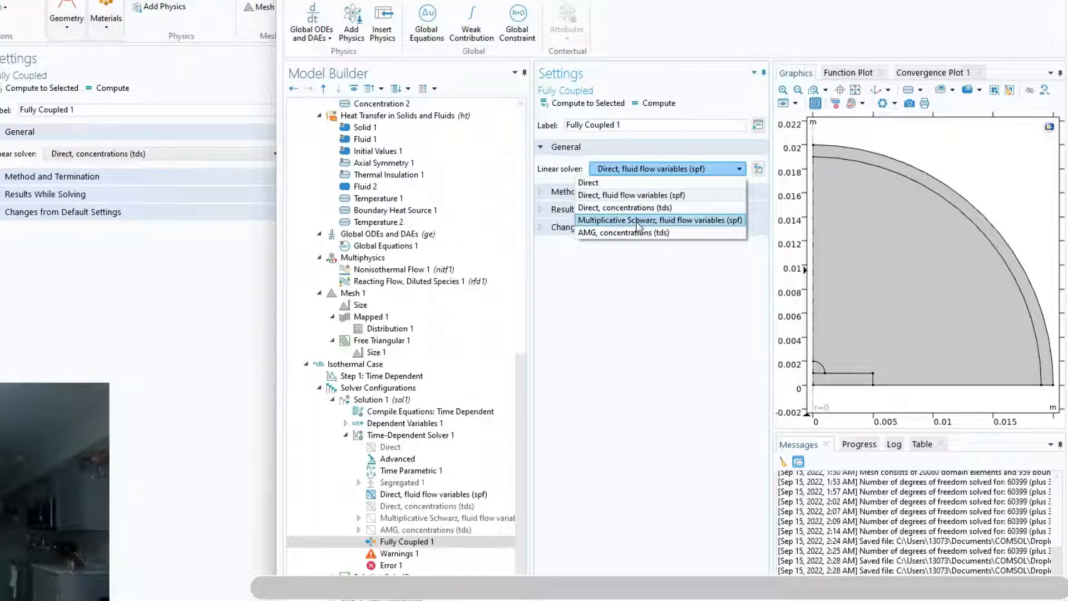
left_click(648, 209)
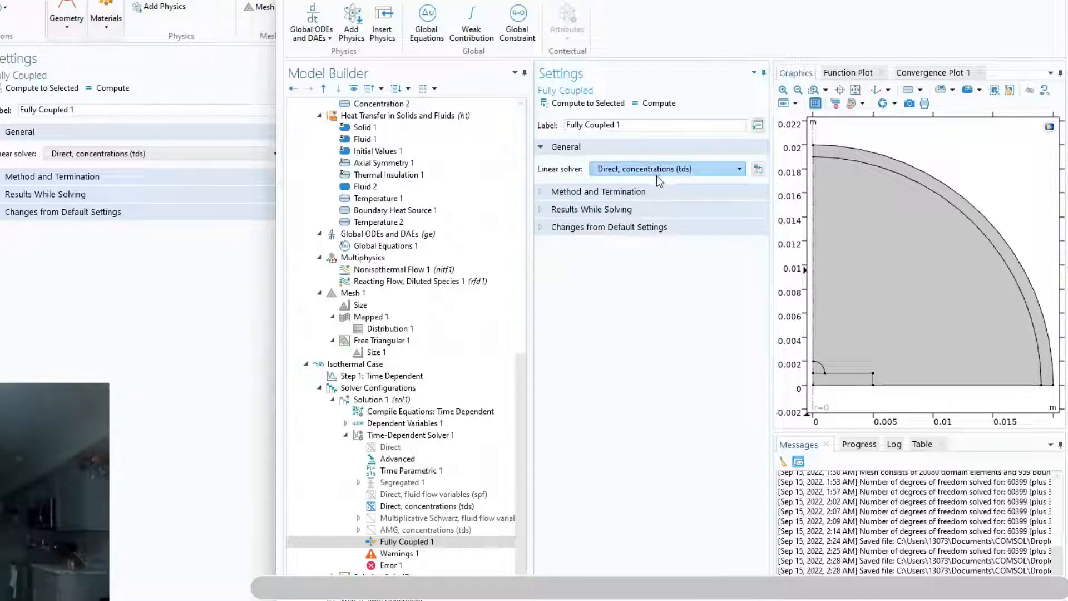
left_click(413, 483)
right_click(413, 485)
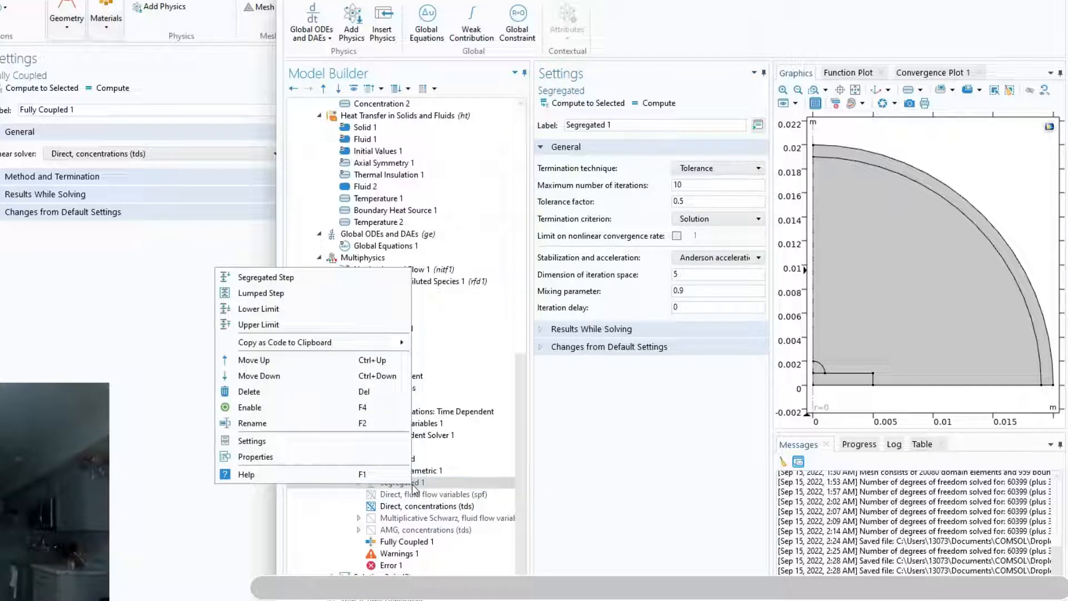
key("Escape")
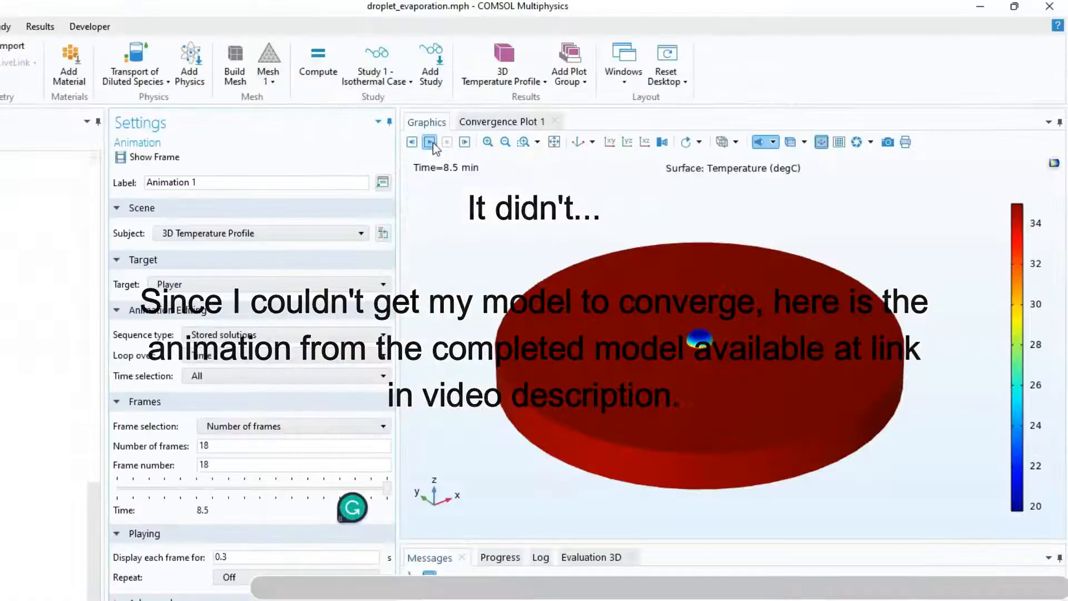
Switch to the completed droplet_evaporation.mph model and play the 3D Temperature Profile animation of the evaporating droplet
left_click(429, 142)
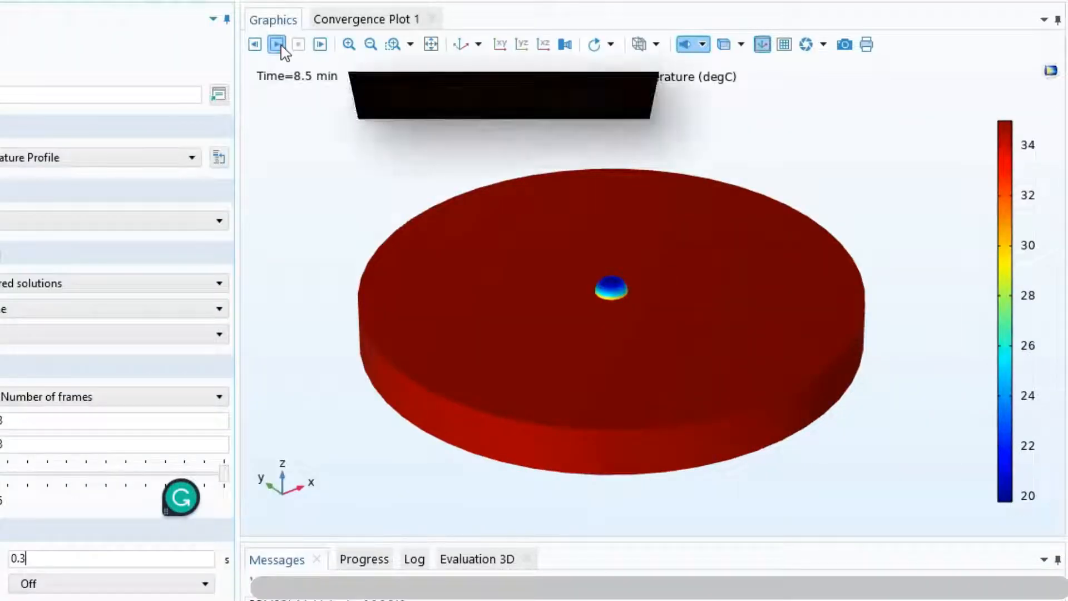
left_click(430, 143)
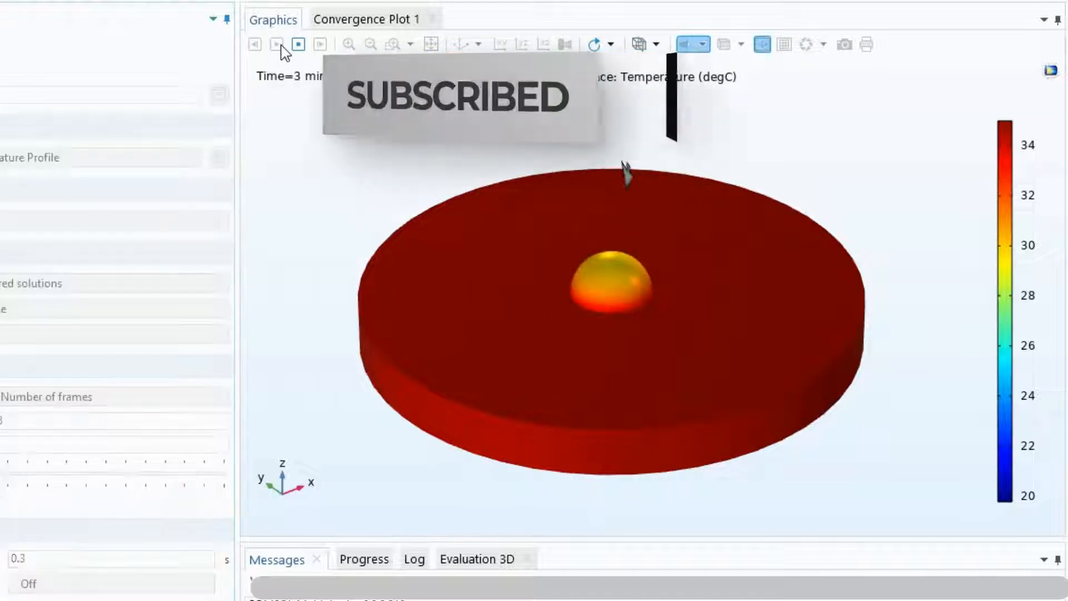